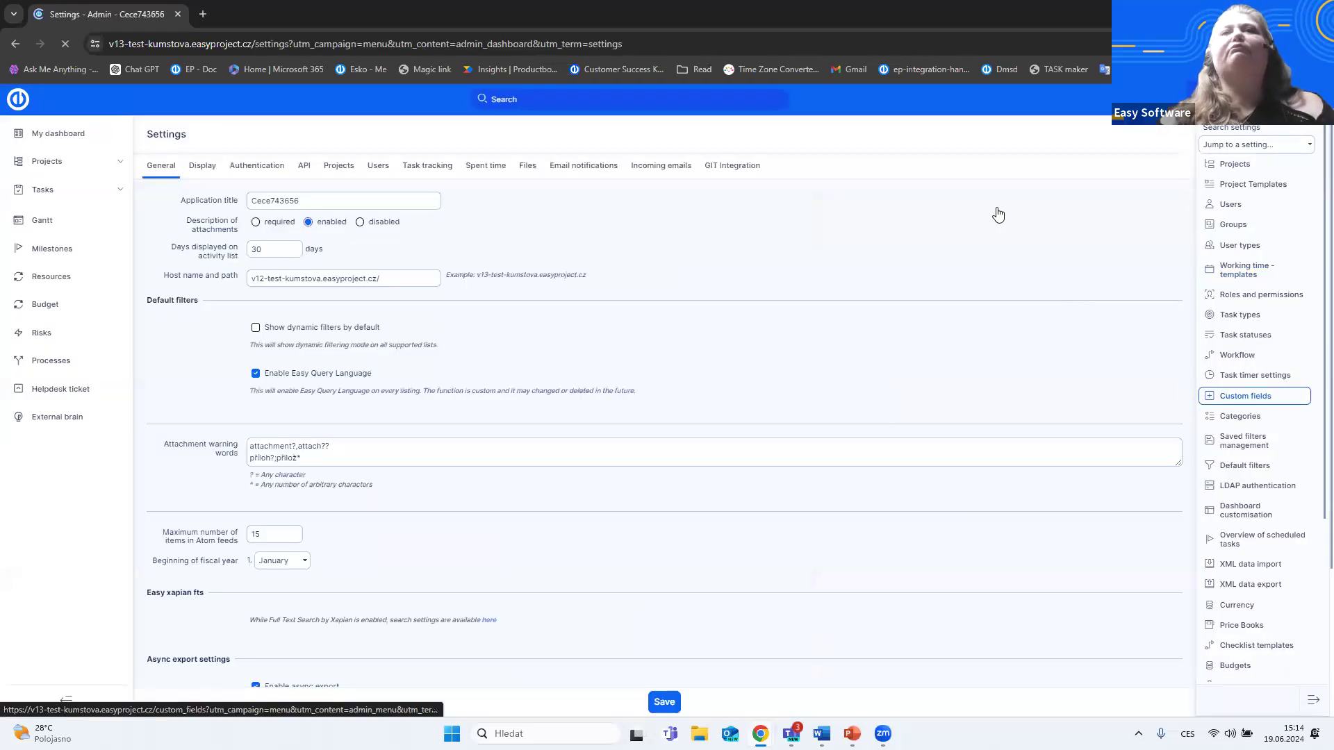
- Open the spent time settings and show the time limits for the Construction worker role
left_click(490, 167)
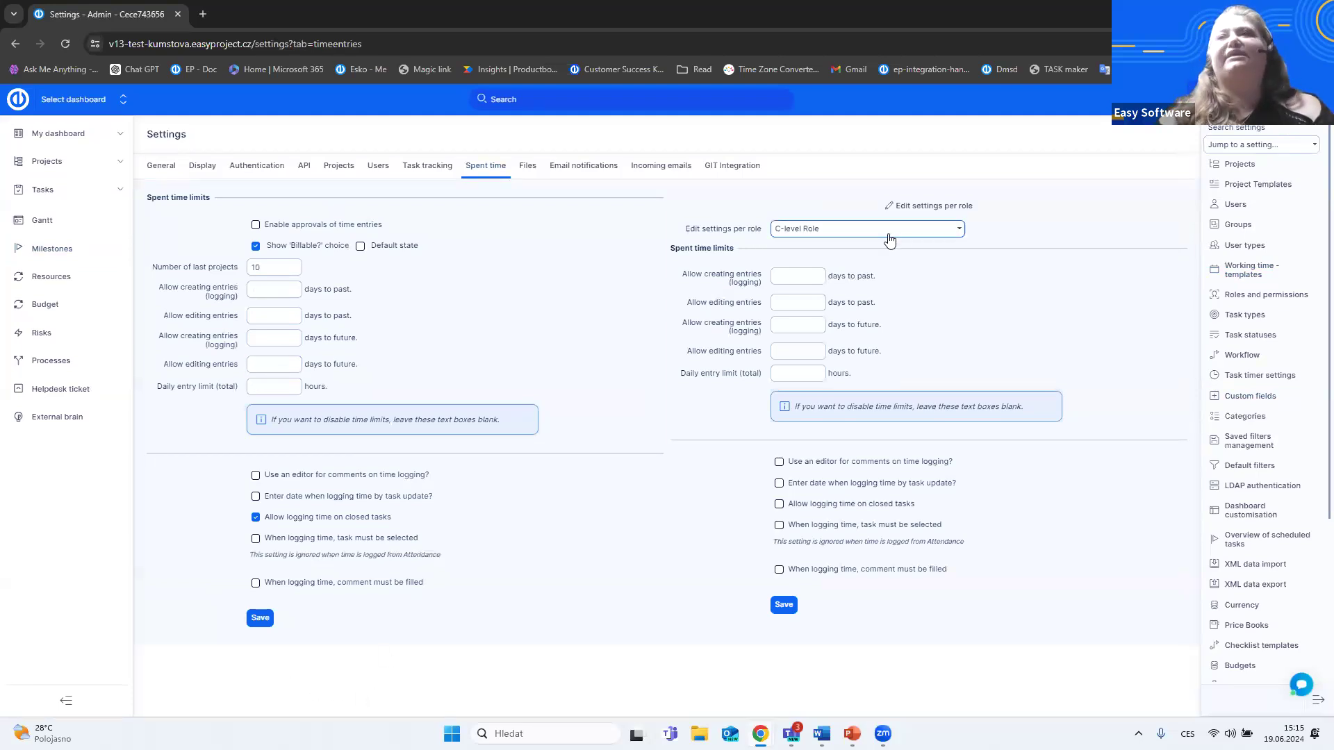
left_click(961, 230)
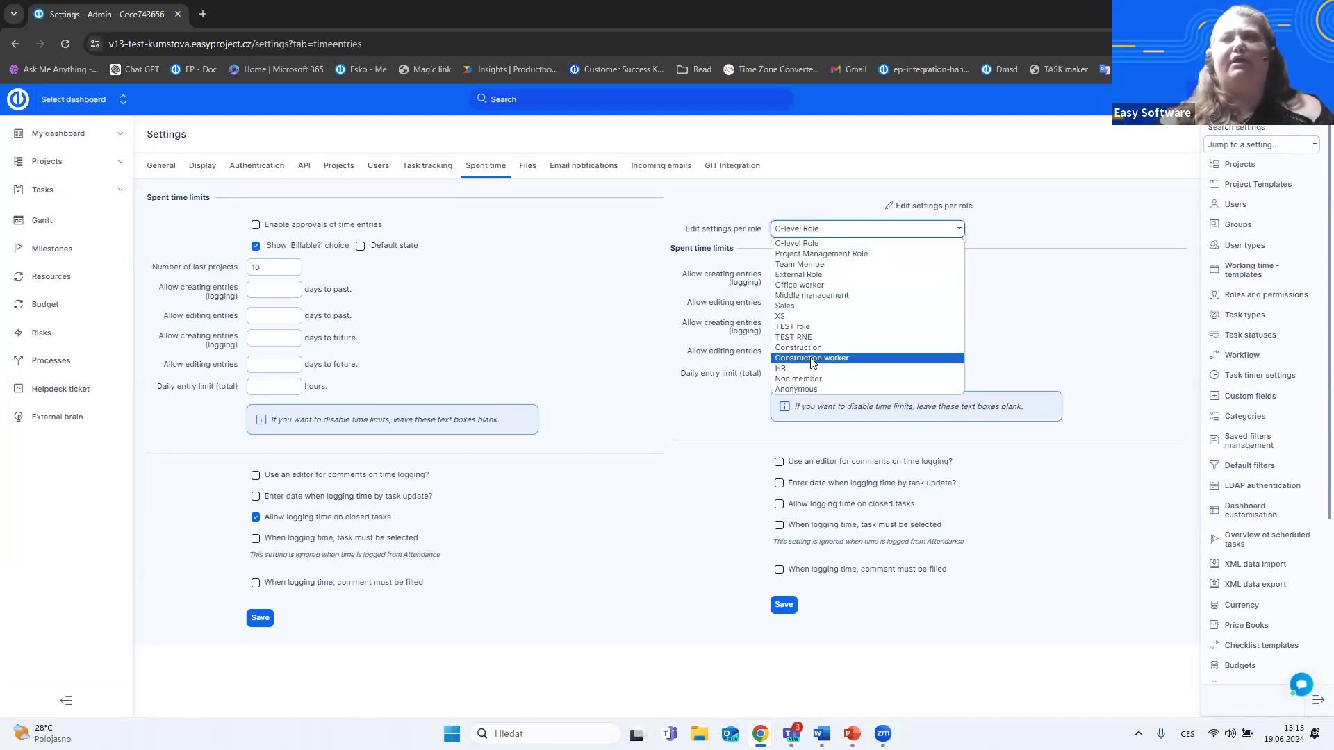
left_click(928, 355)
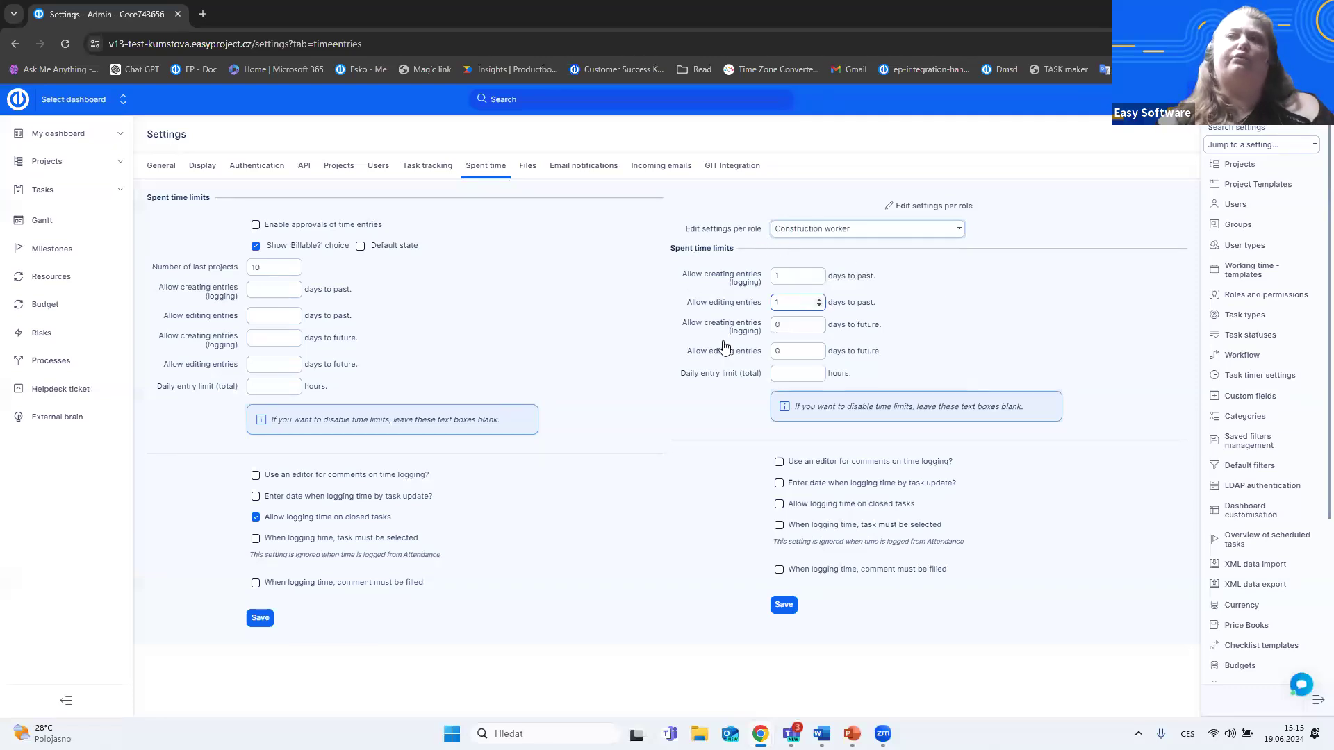
left_click(729, 378)
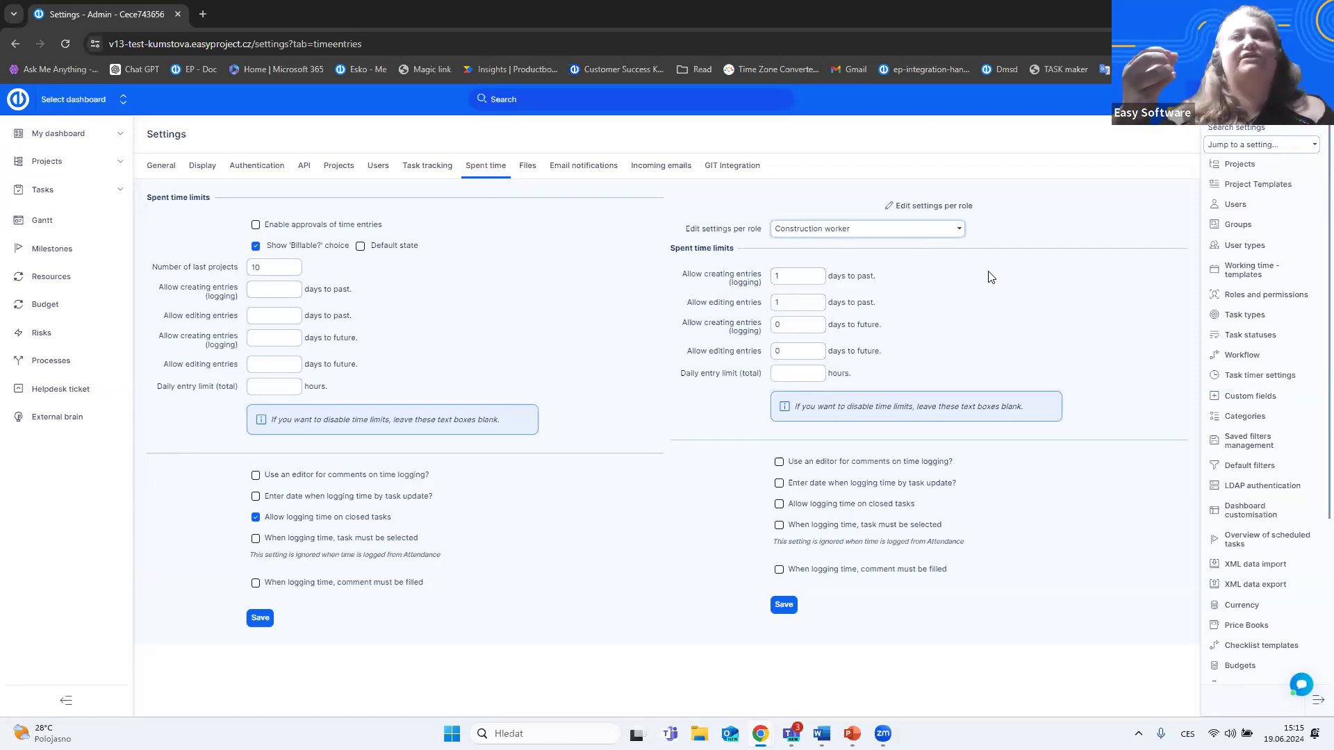
- Try making the comment mandatory when logging time for the Construction worker role, revert it, and save the role settings
left_click(779, 571)
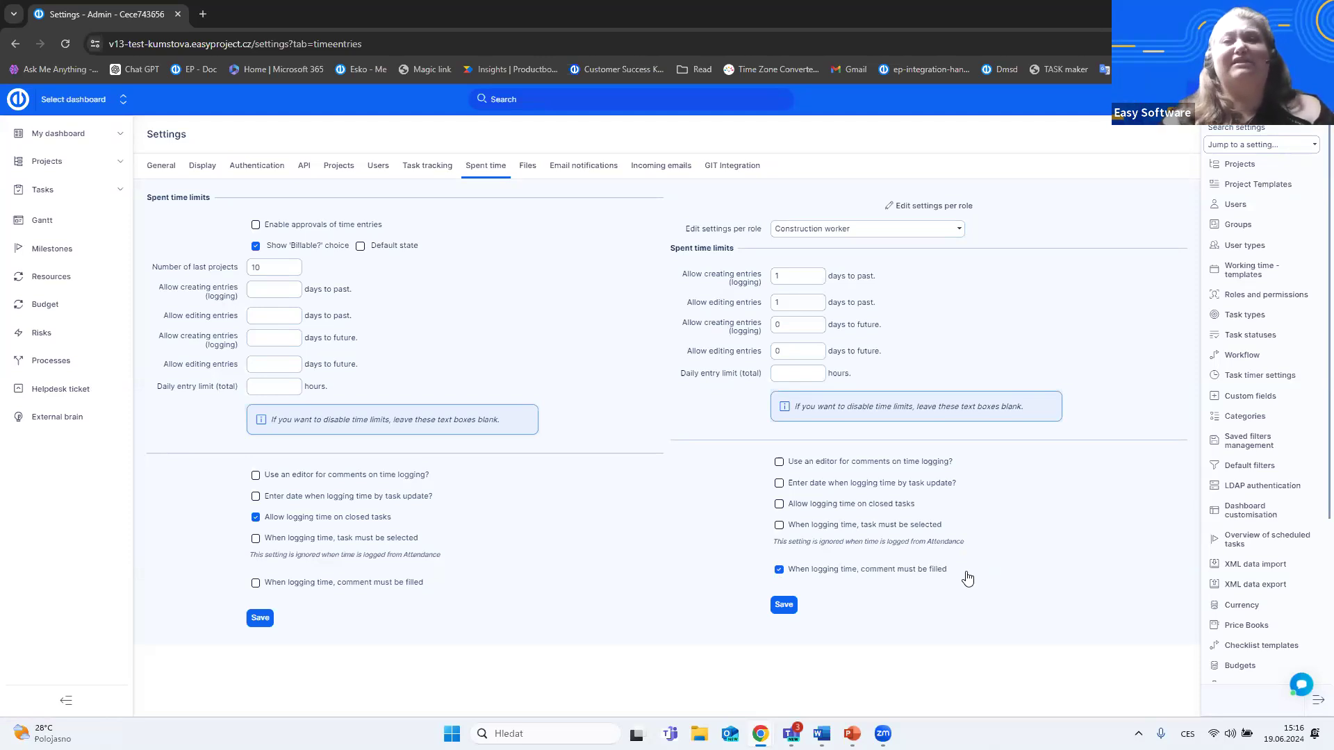
left_click(779, 570)
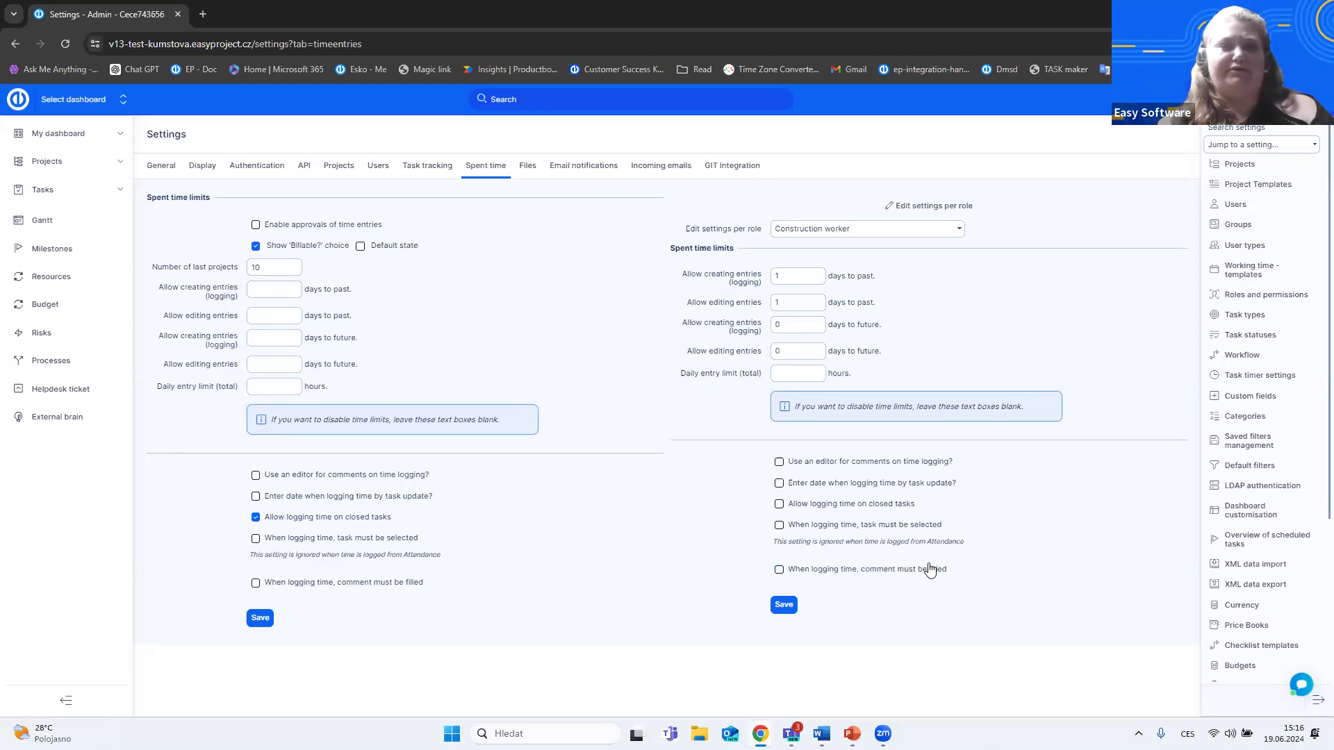
left_click(791, 612)
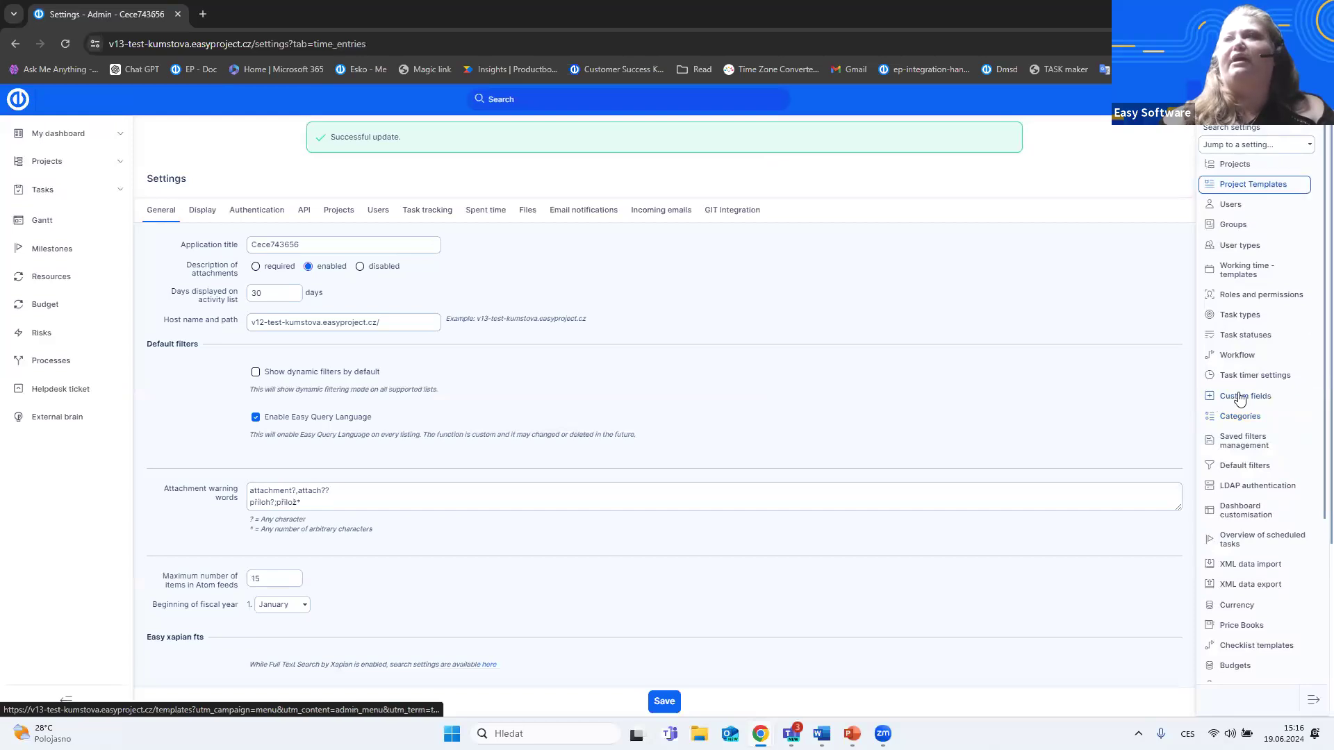
- Open the form for a new custom field attached to the Spent time object type
left_click(1263, 394)
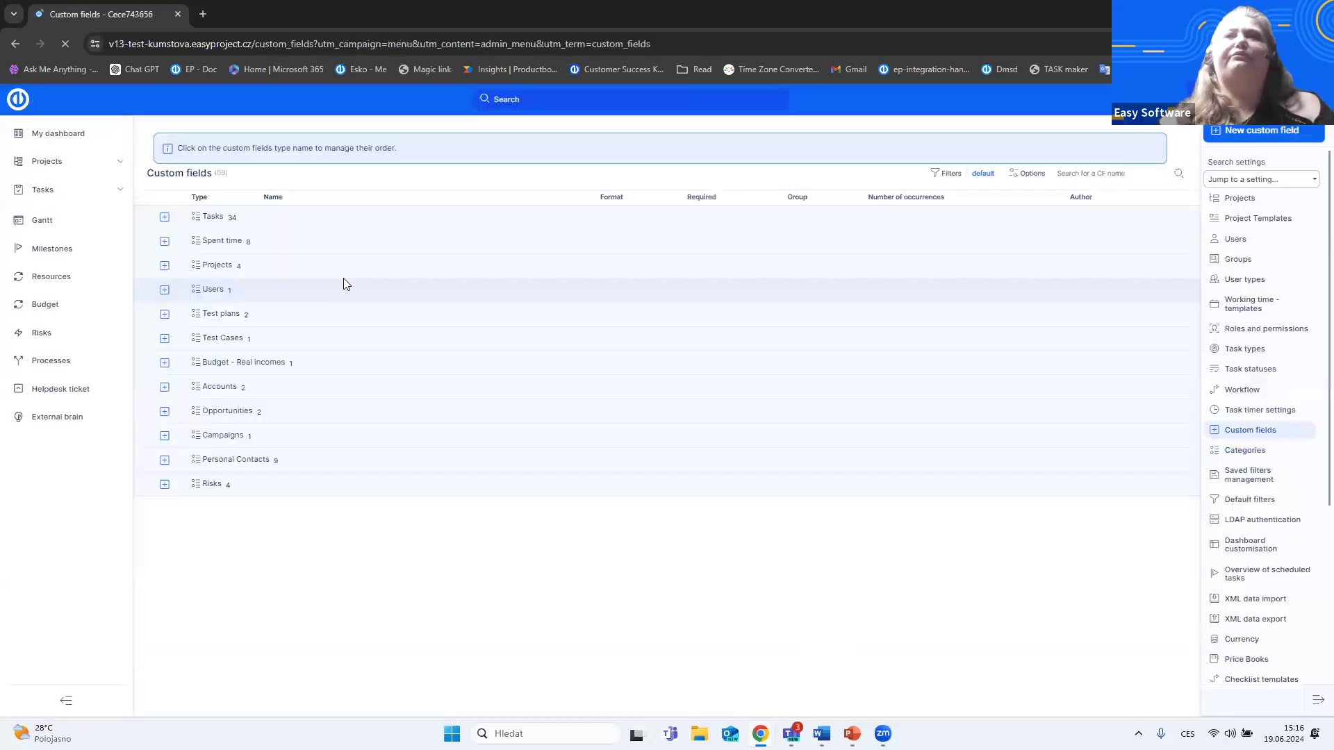
left_click(1242, 131)
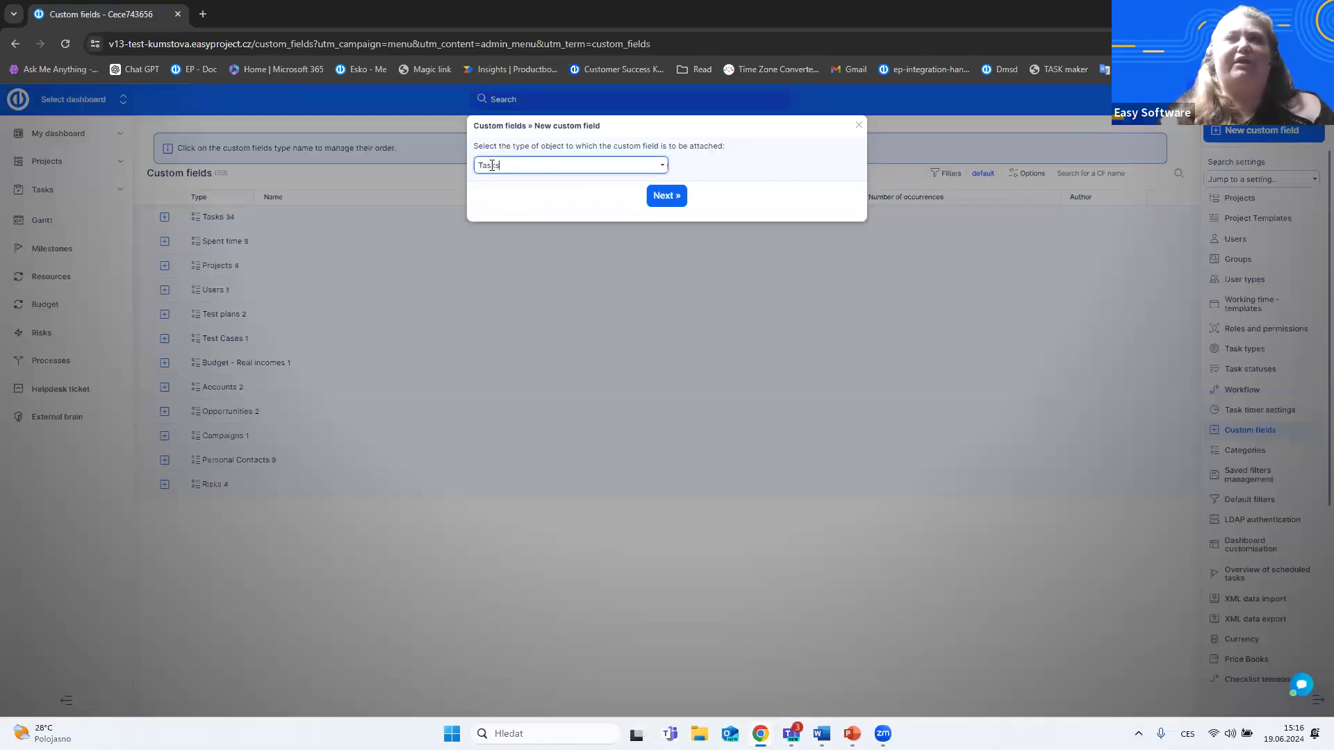
left_click(664, 167)
scroll(630, 318, "down", 10)
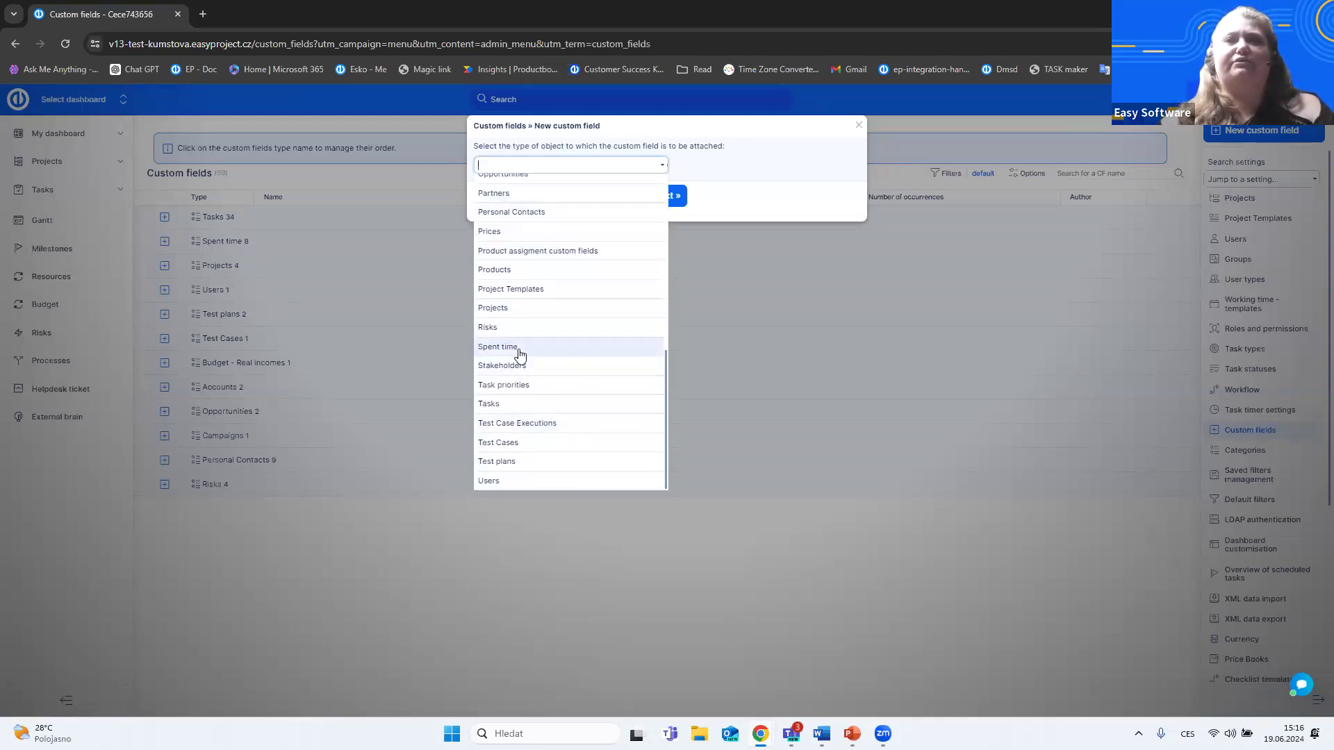
left_click(506, 347)
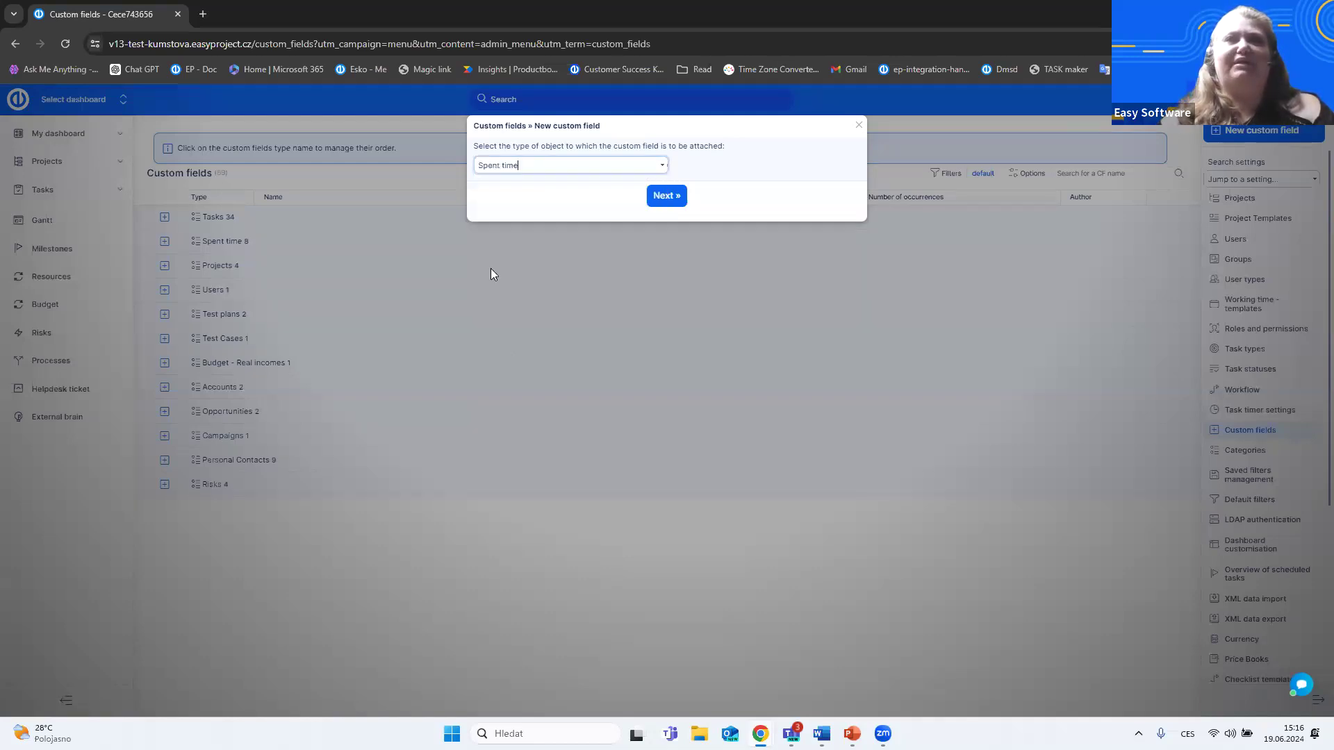
left_click(668, 197)
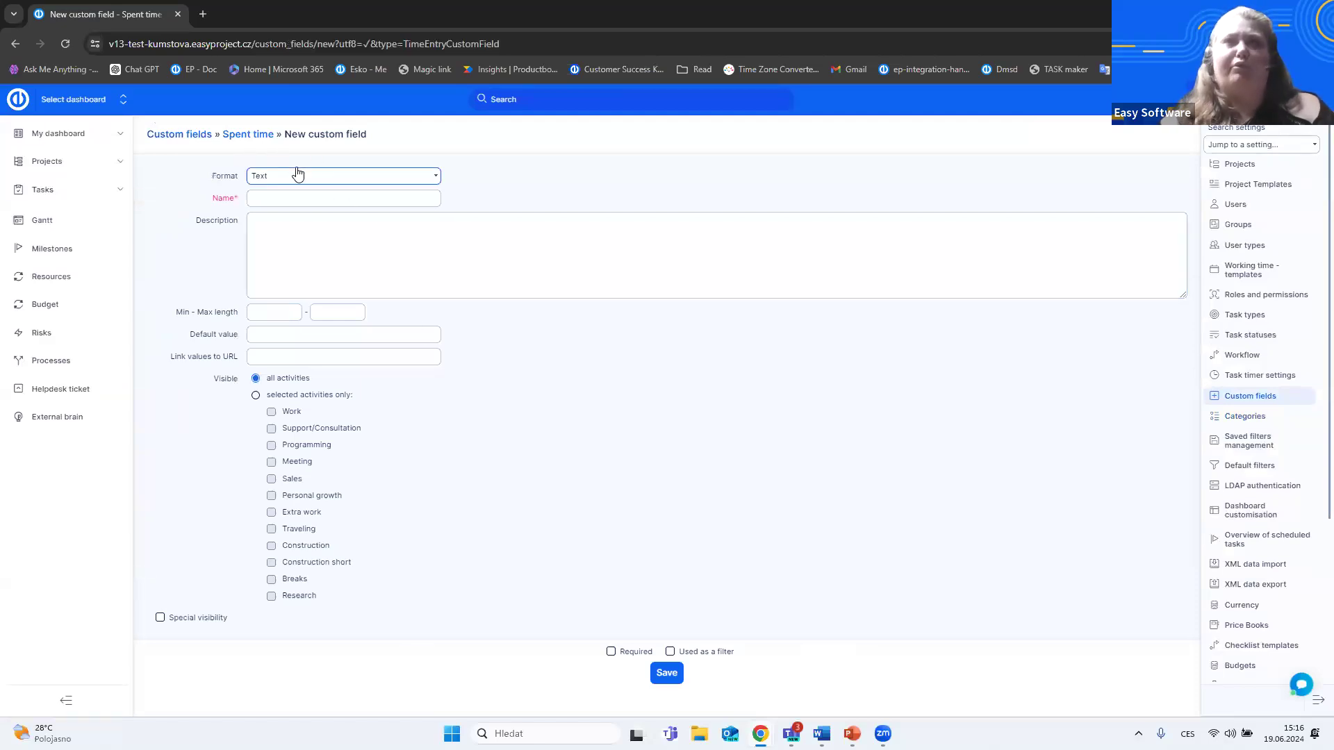
- Open the Safety incidents field from the Spent time custom fields and review its default value and activity visibility
left_click(253, 136)
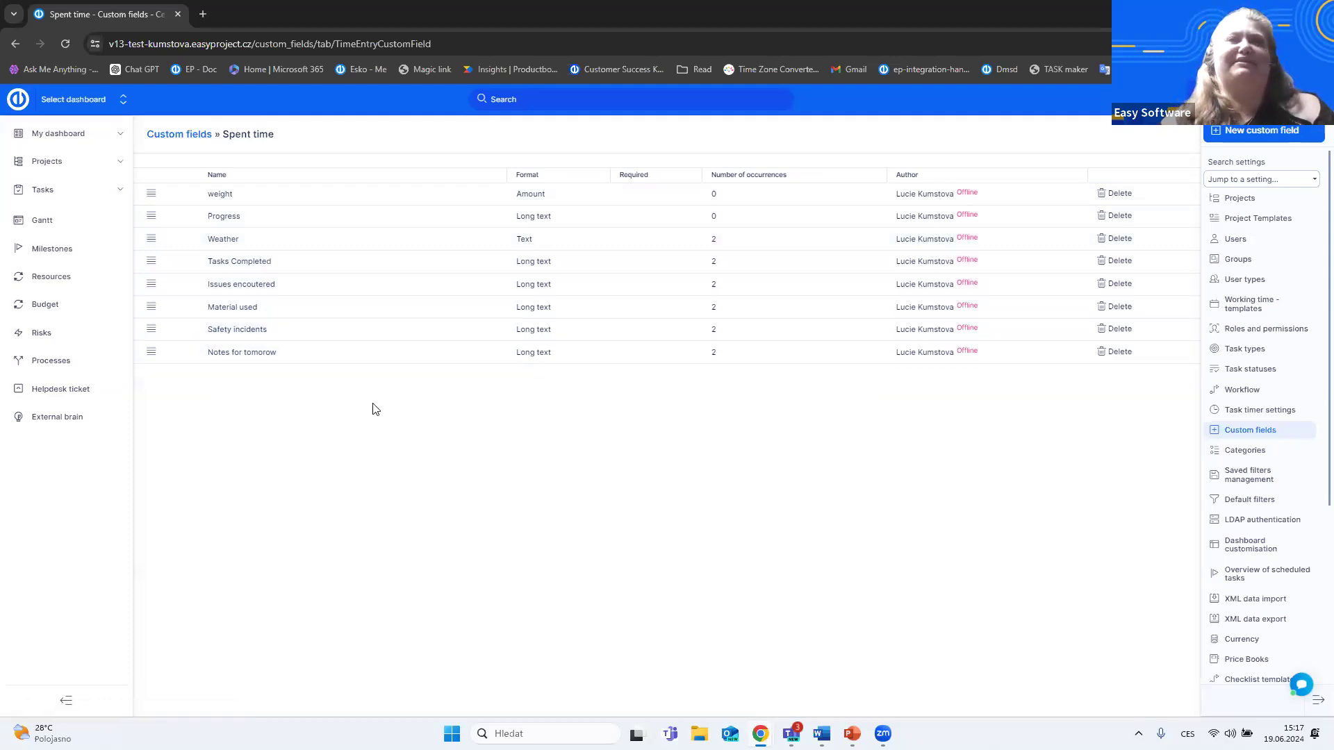
left_click(237, 331)
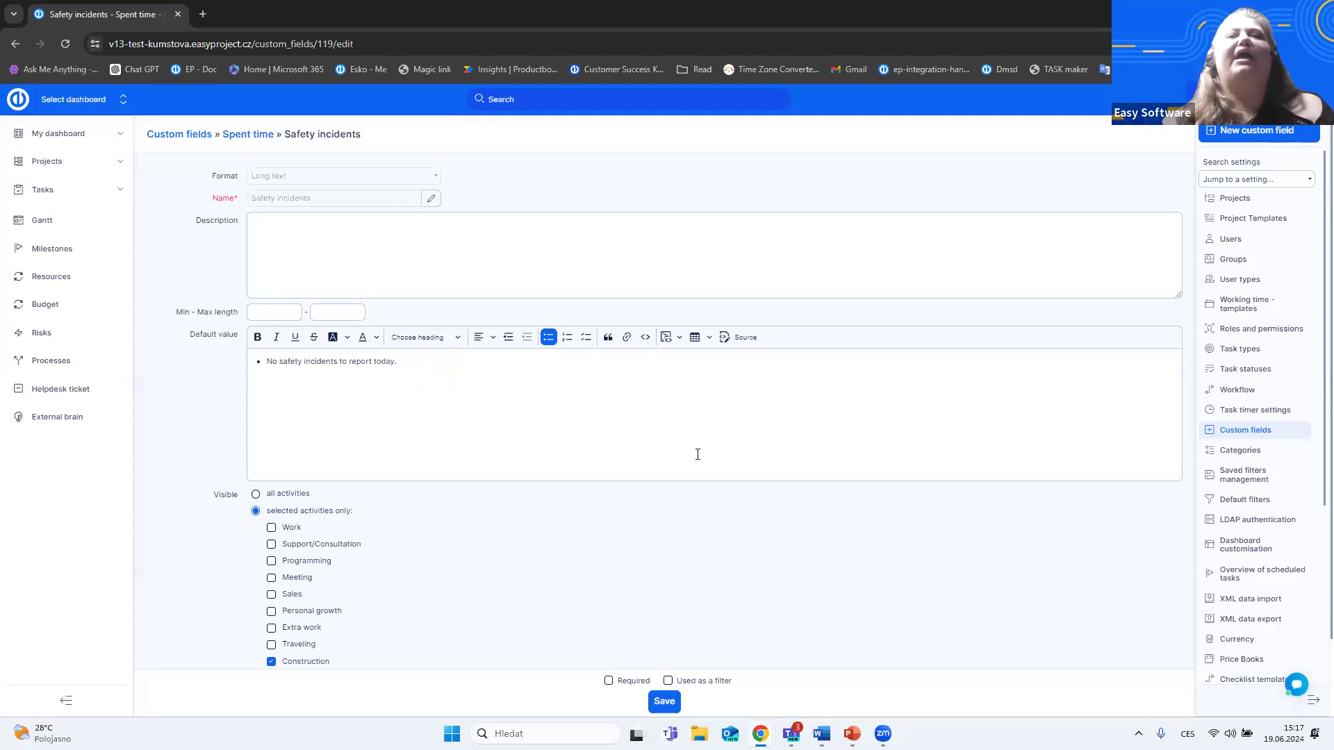
scroll(880, 556, "down", 1)
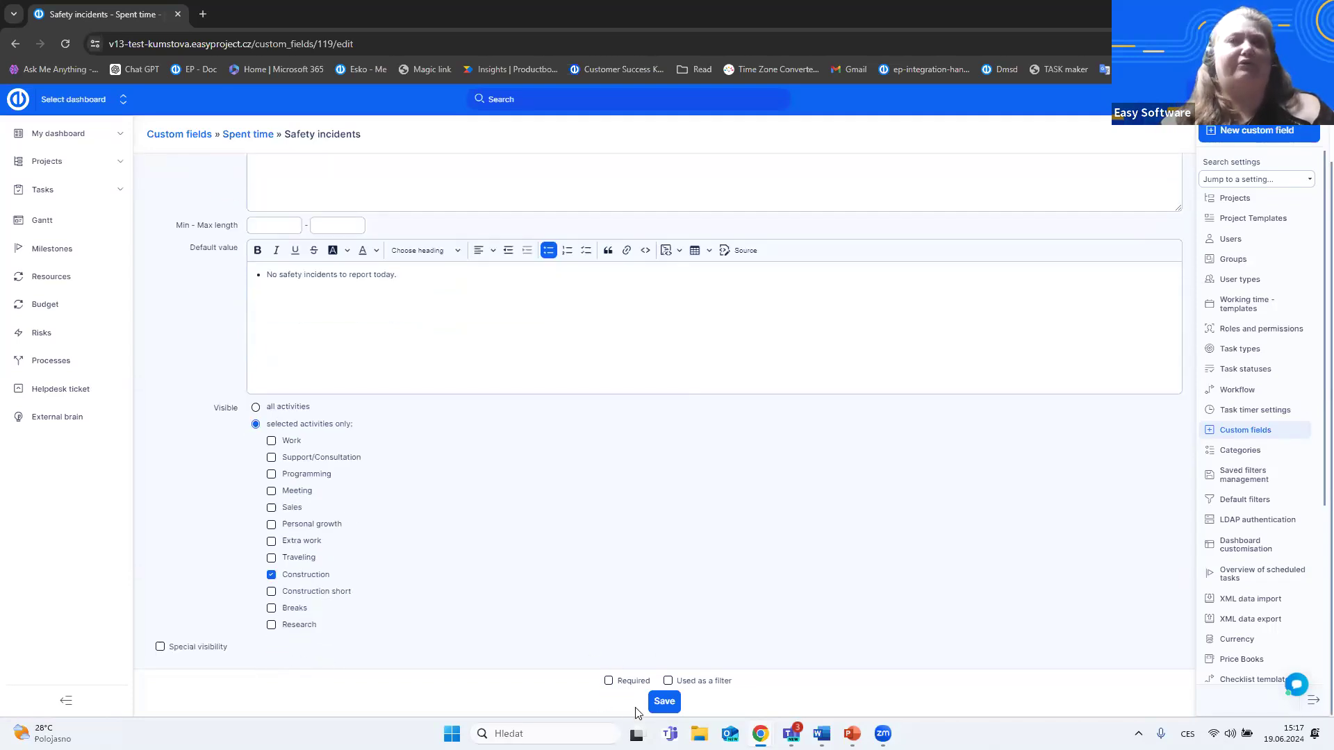
- Try making the Safety incidents field required, revert that option, and save the field
left_click(608, 681)
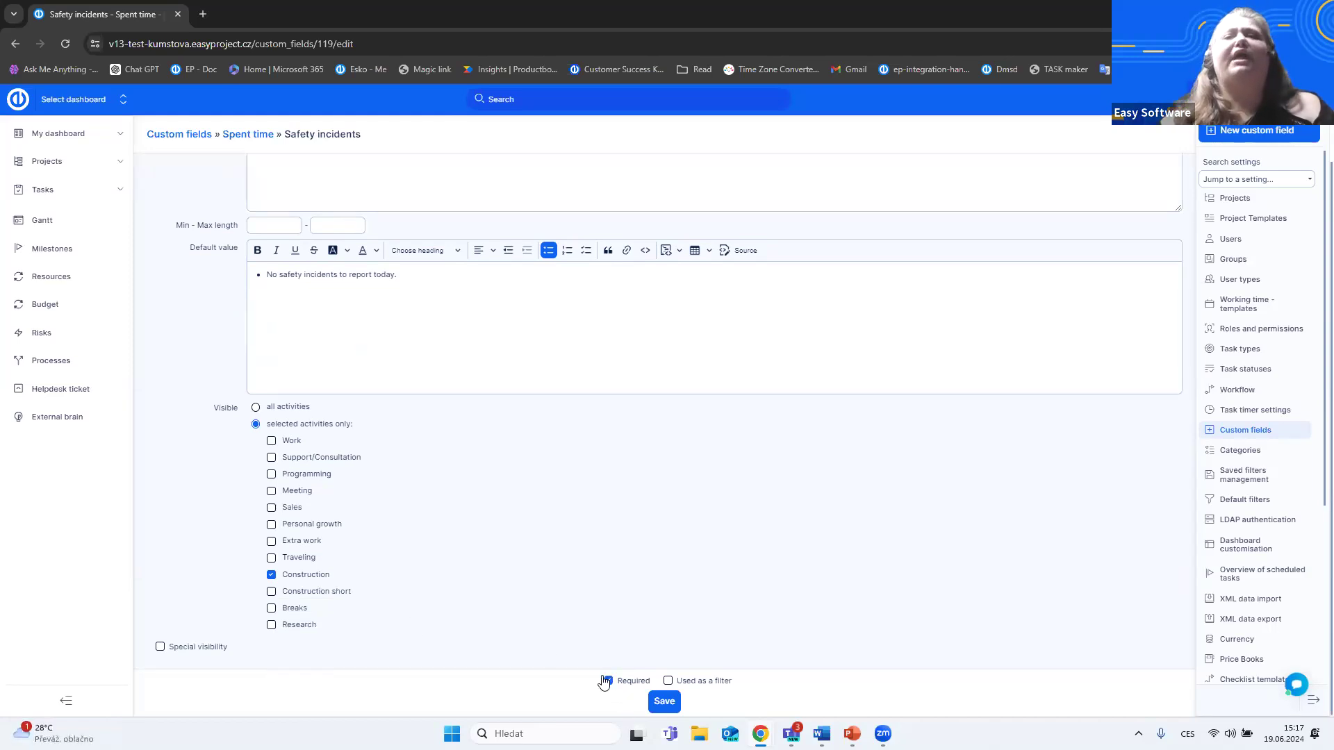
left_click(608, 681)
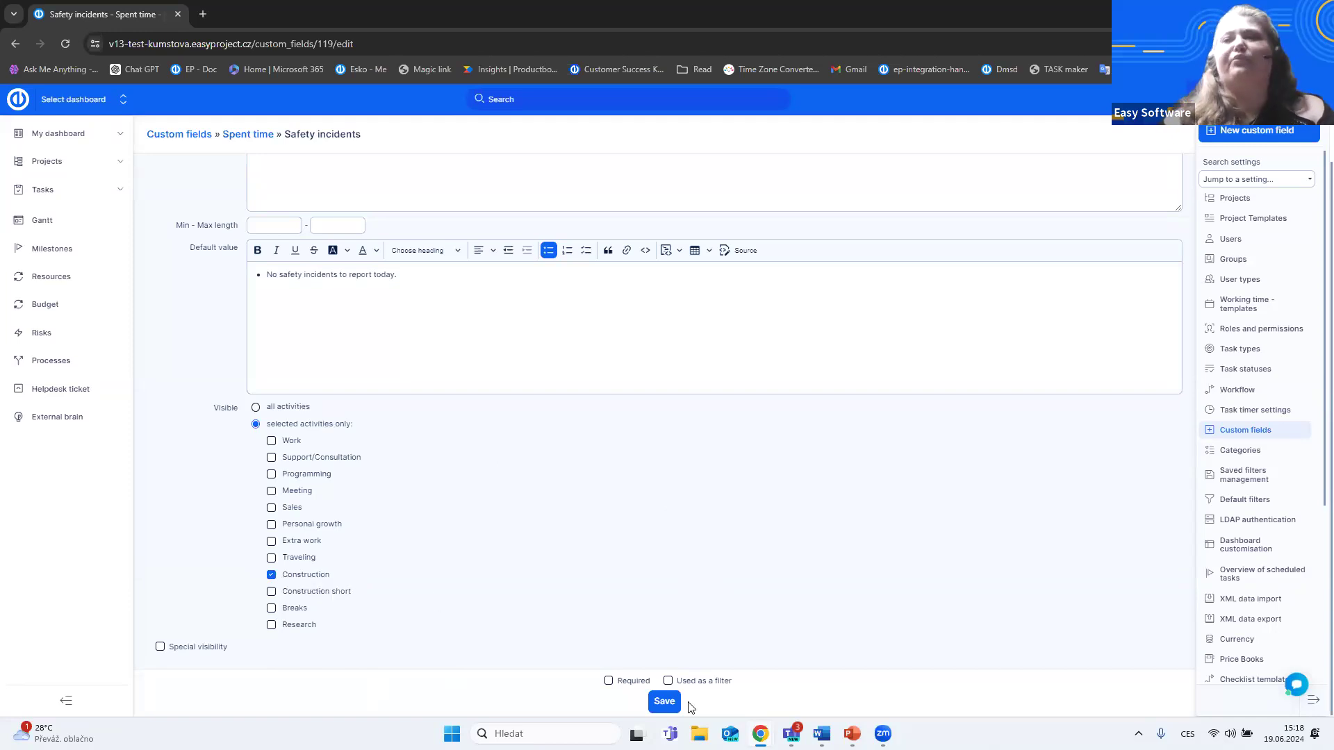
left_click(662, 703)
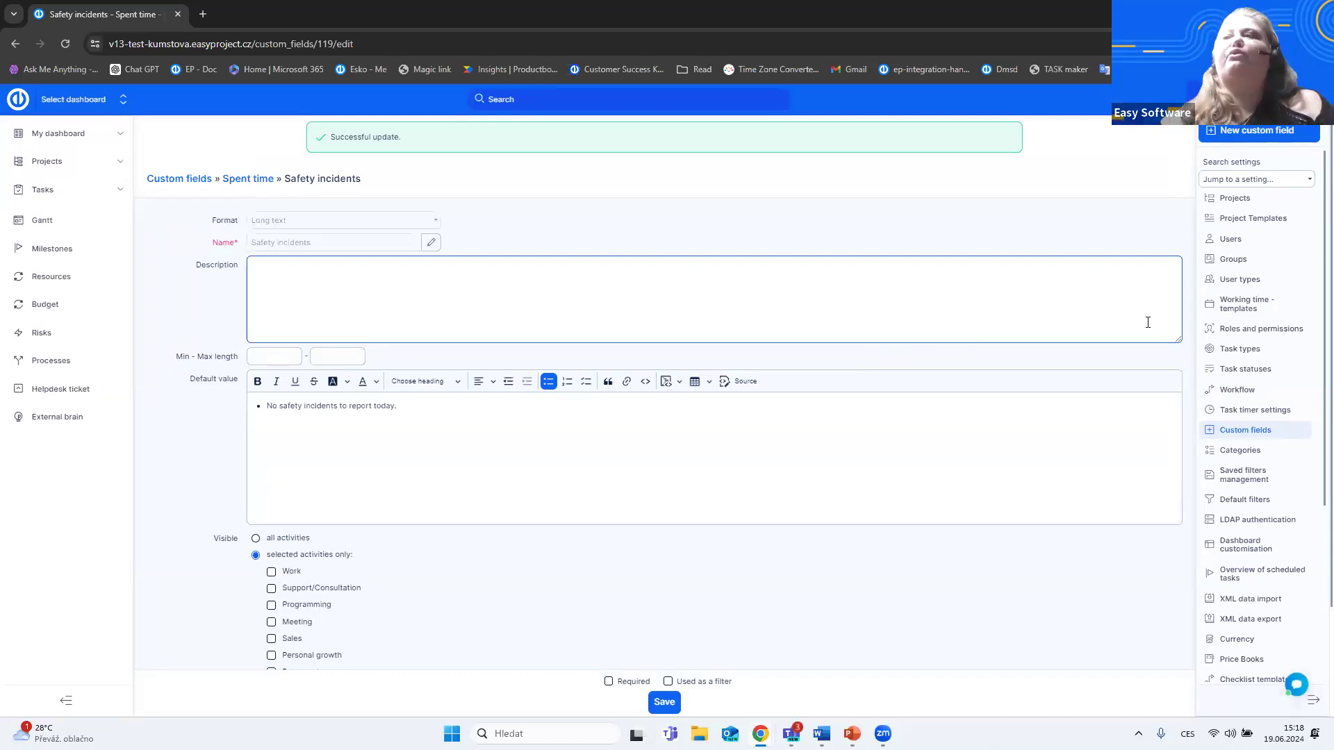
- Open the widget layout of the W - Construction template for My dashboard and examine the To do widget's settings
left_click(1247, 546)
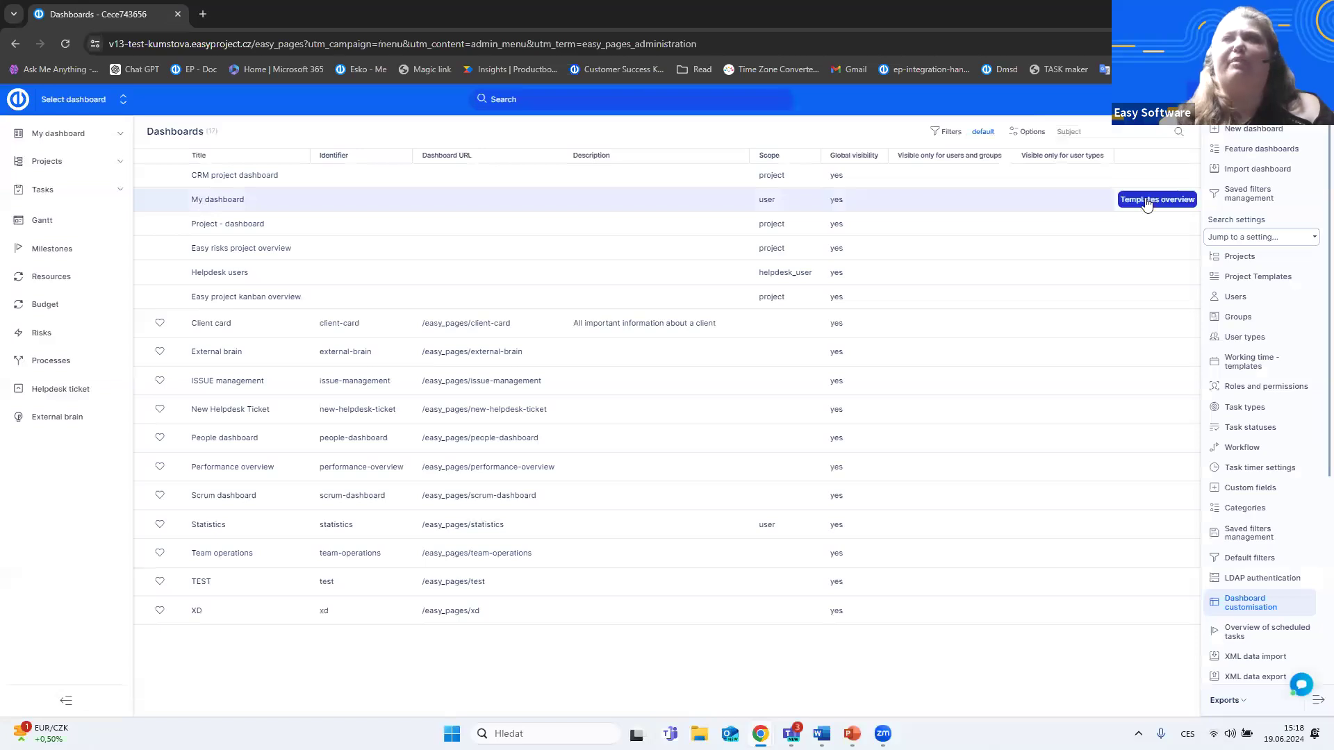
left_click(1176, 202)
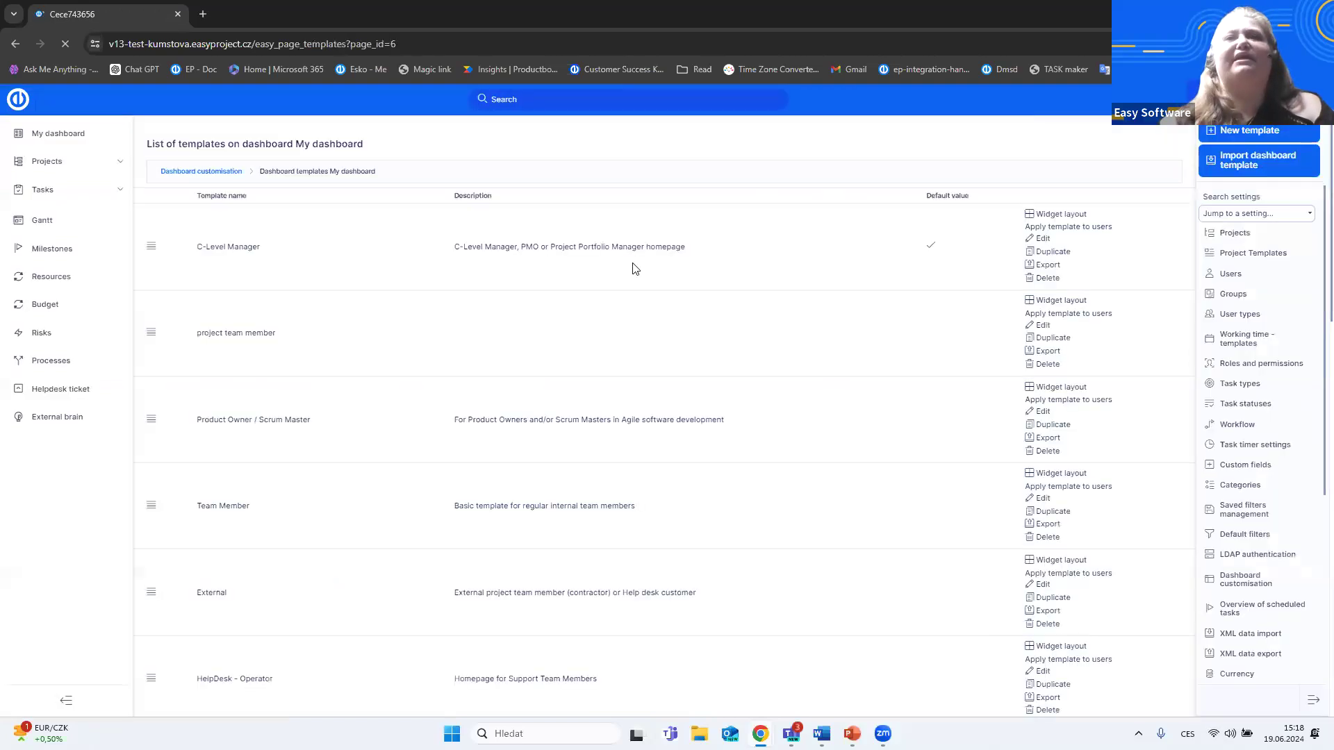
scroll(697, 312, "down", 5)
scroll(697, 312, "down", 10)
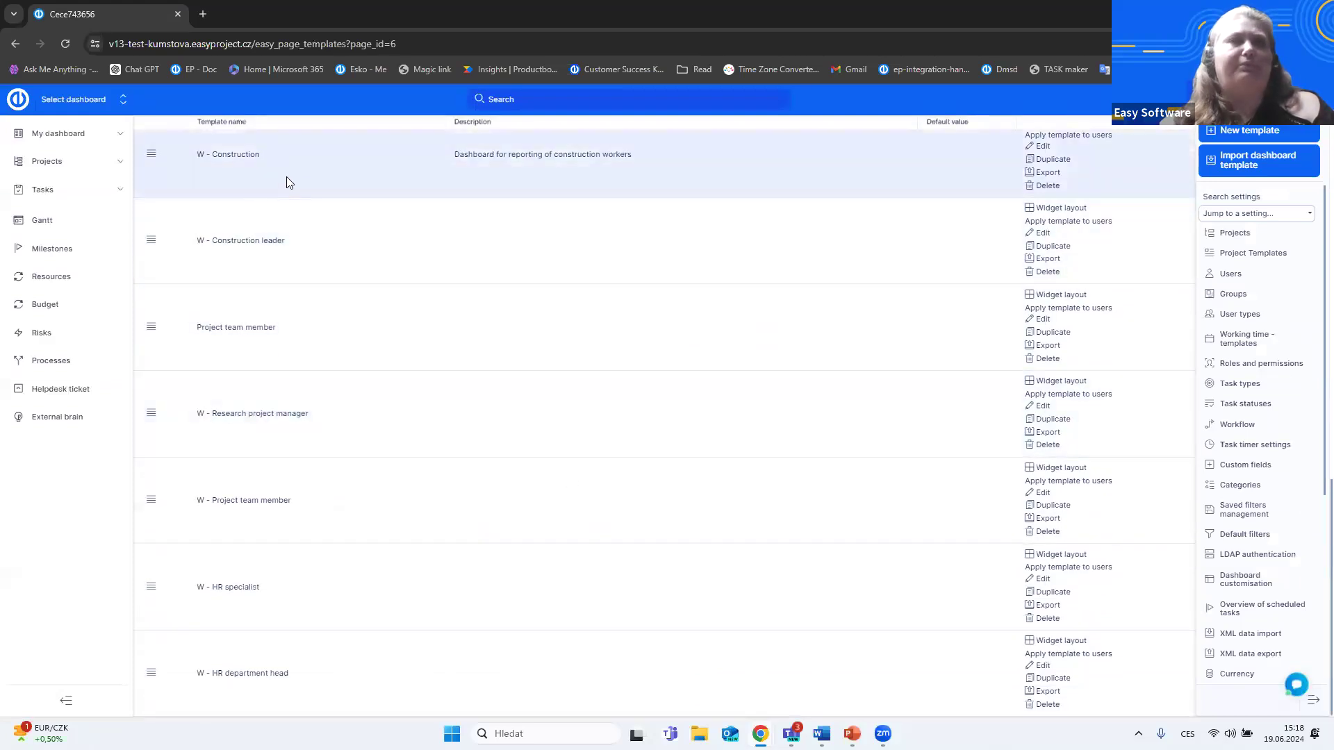
scroll(838, 311, "up", 3)
scroll(1029, 334, "up", 1)
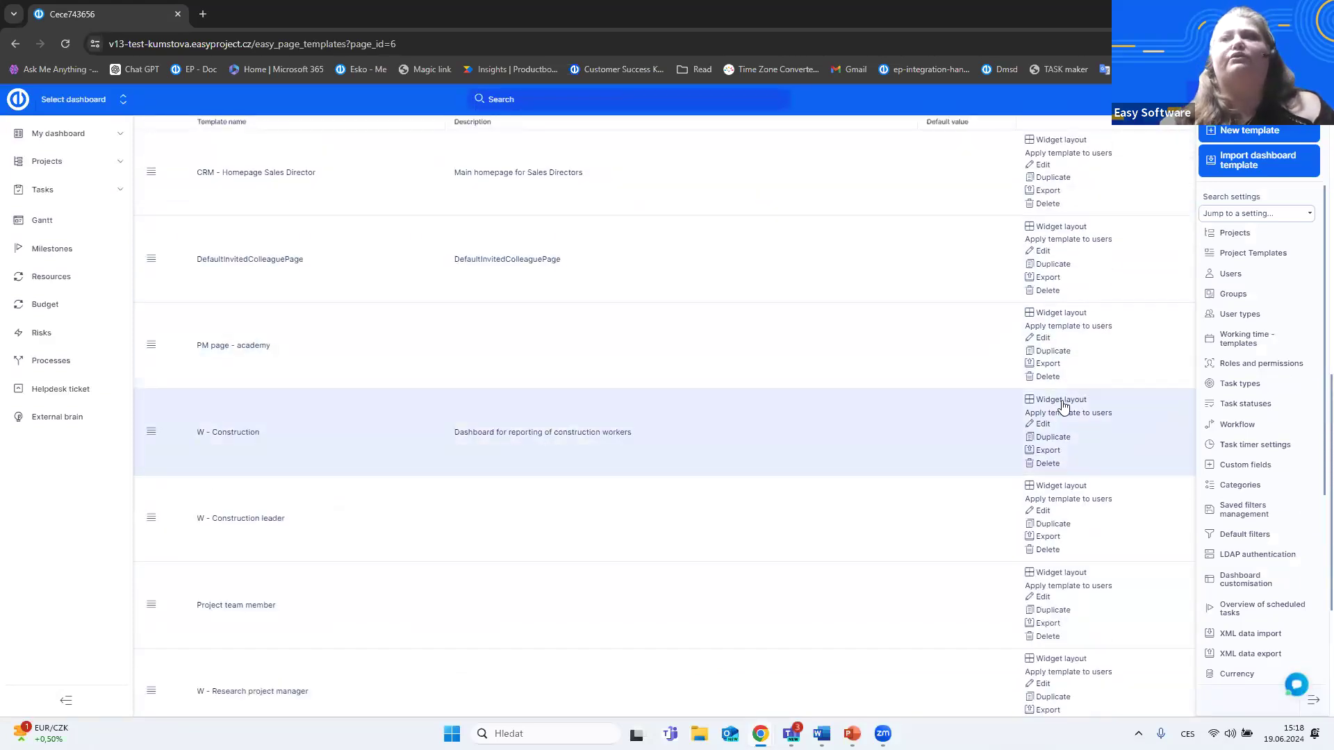
left_click(1065, 403)
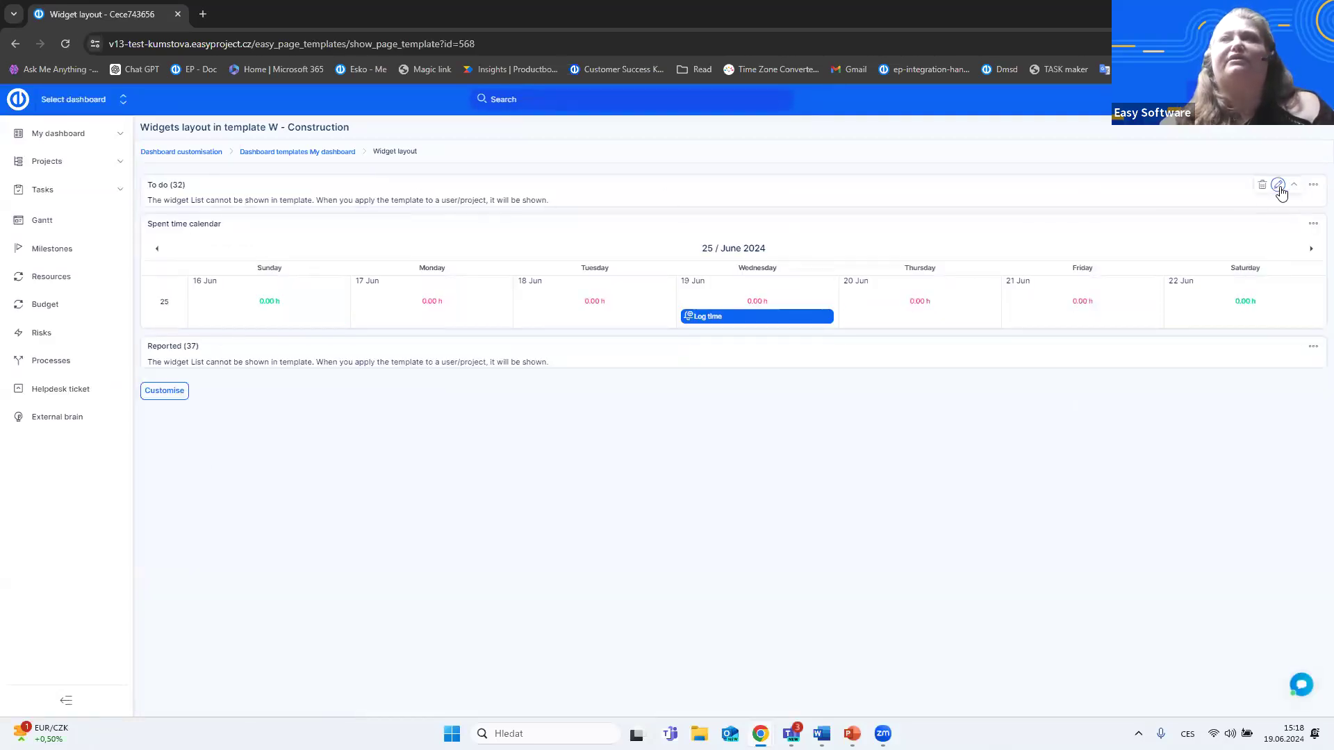
left_click(1279, 186)
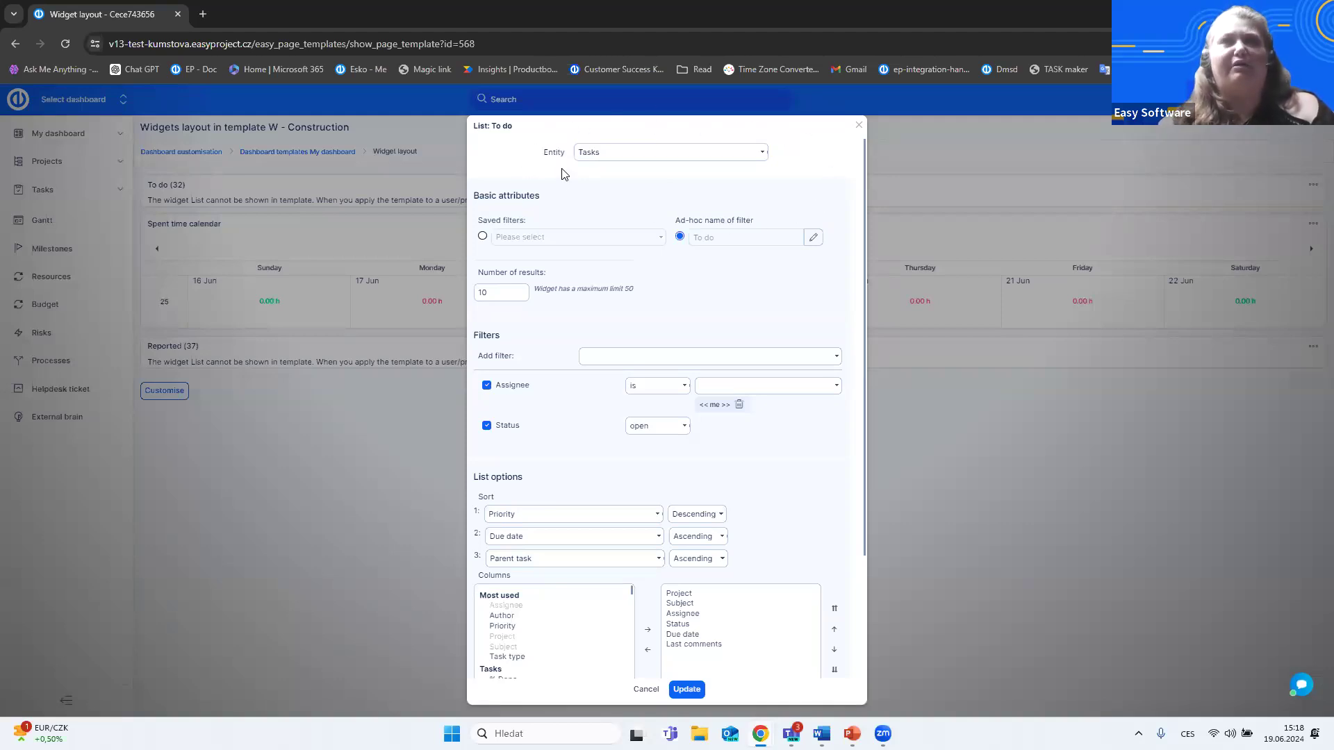
left_click(860, 125)
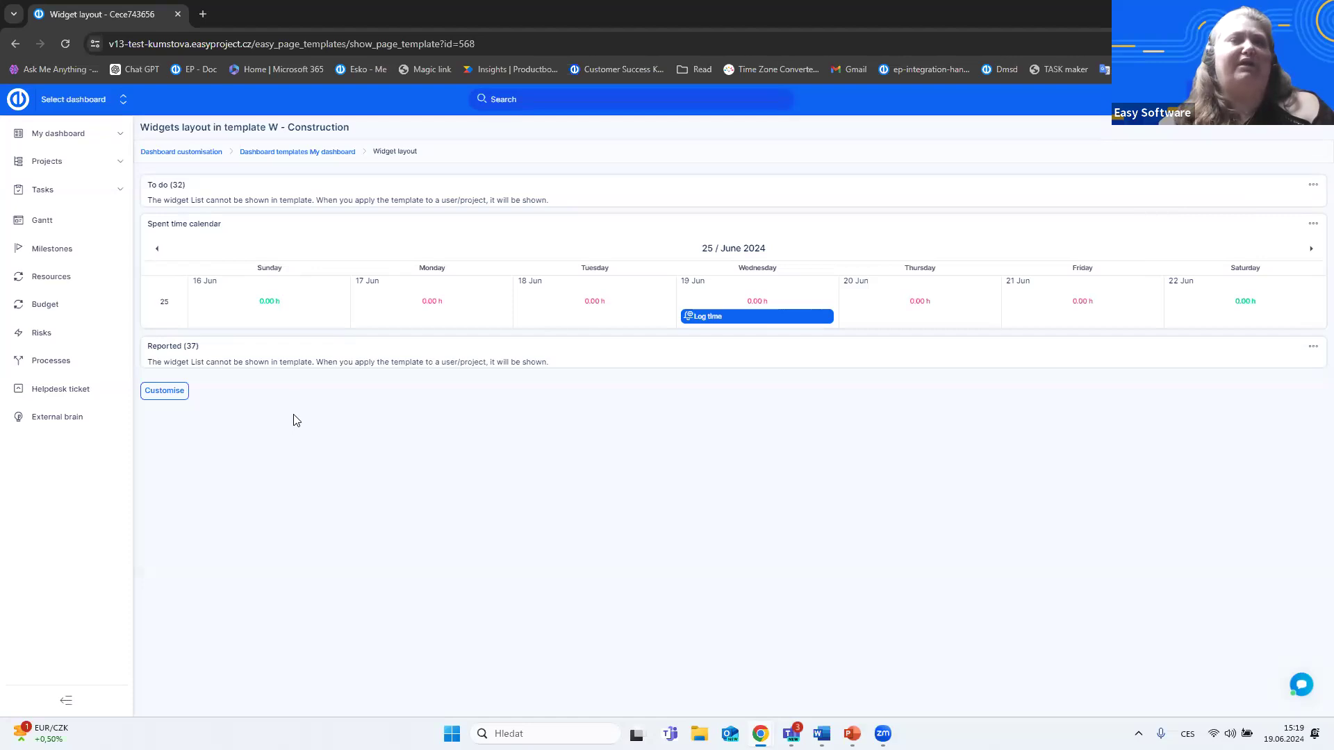
- Open the W - Construction leader template's widget layout and examine the settings of the Yesterdays work list
left_click(15, 43)
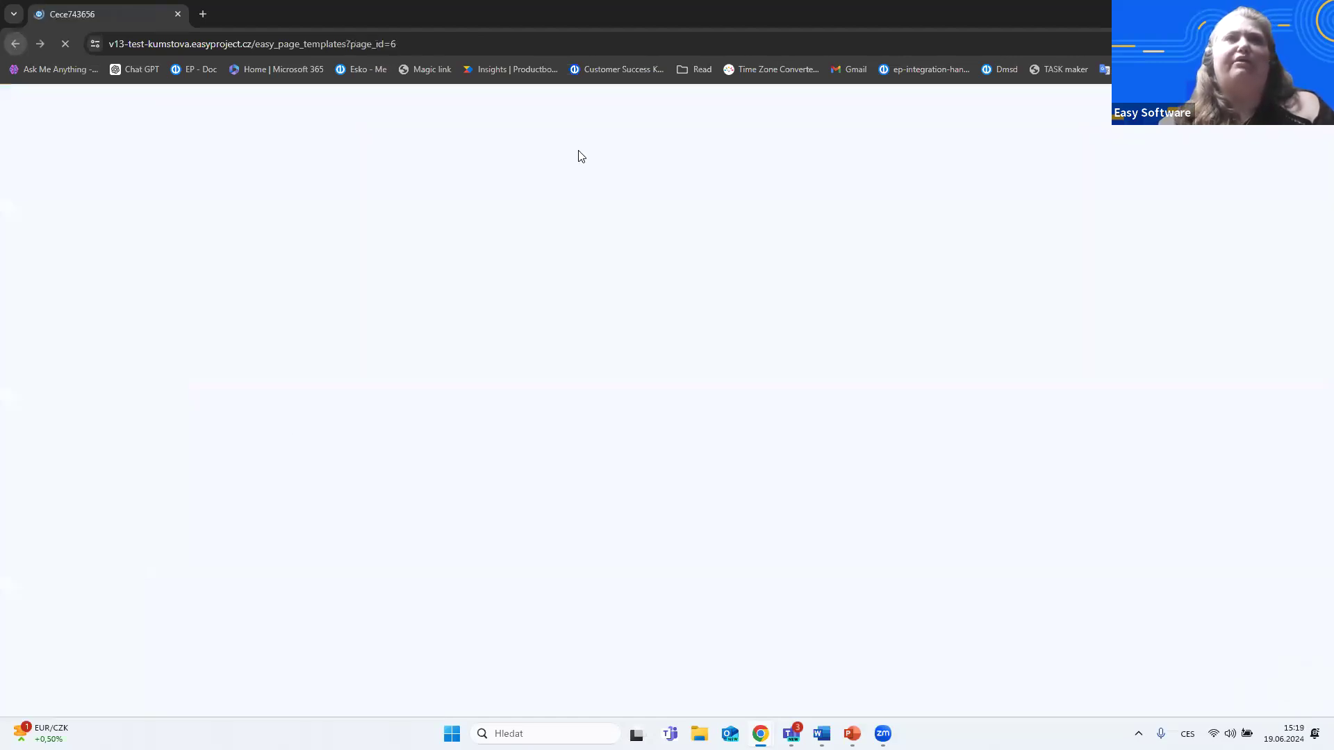
scroll(581, 625, "down", 3)
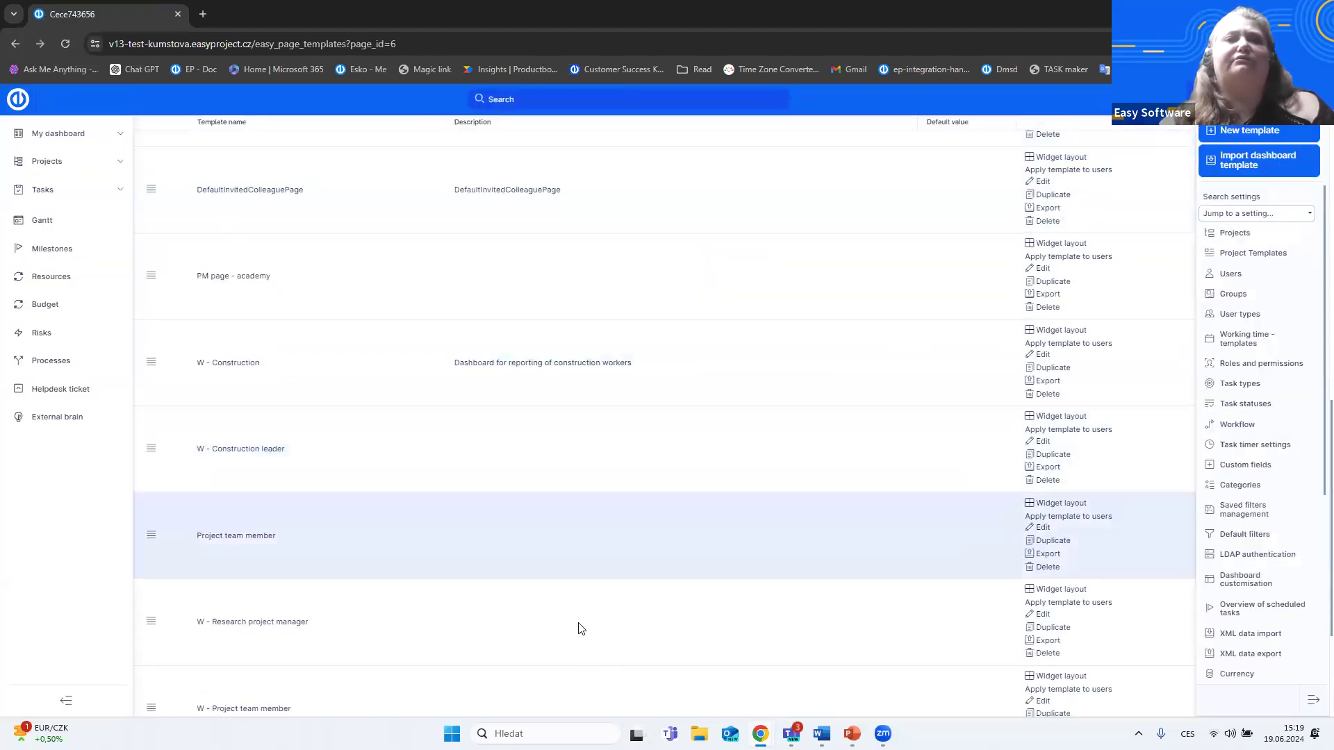
scroll(564, 535, "down", 3)
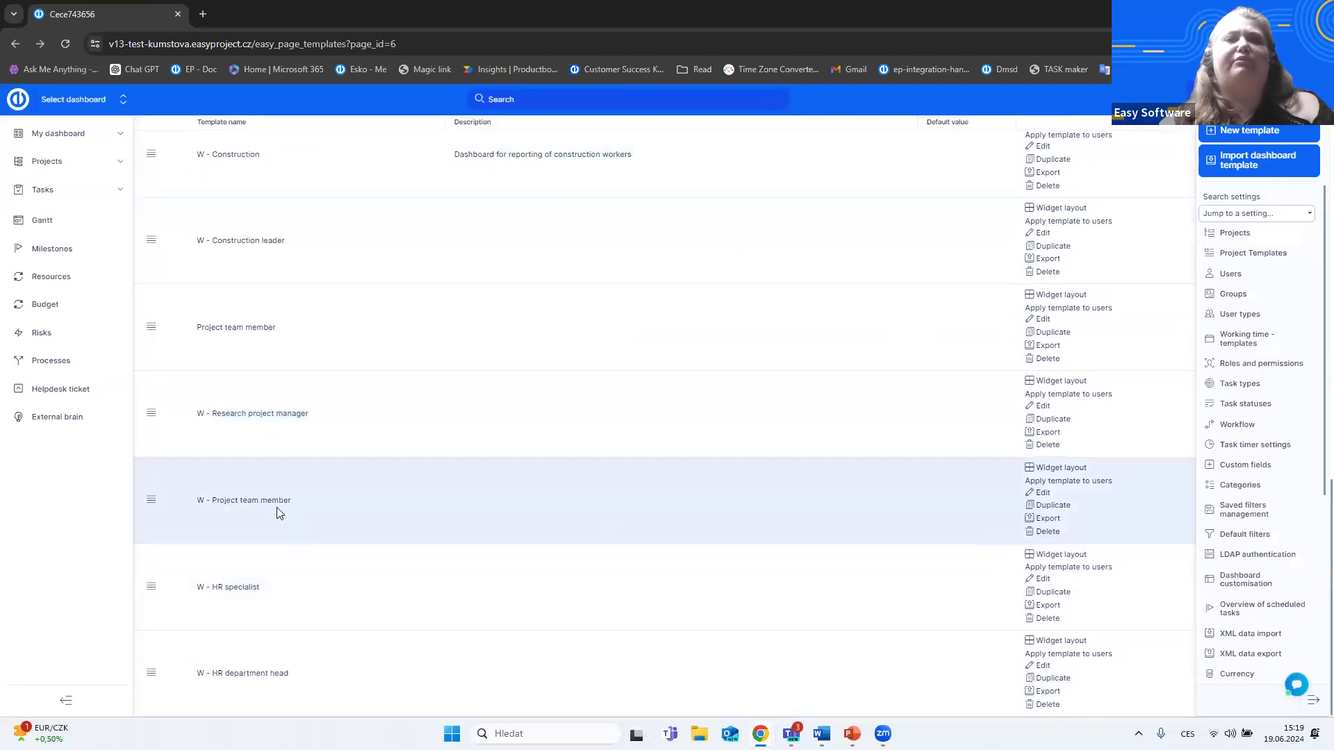
left_click(1064, 467)
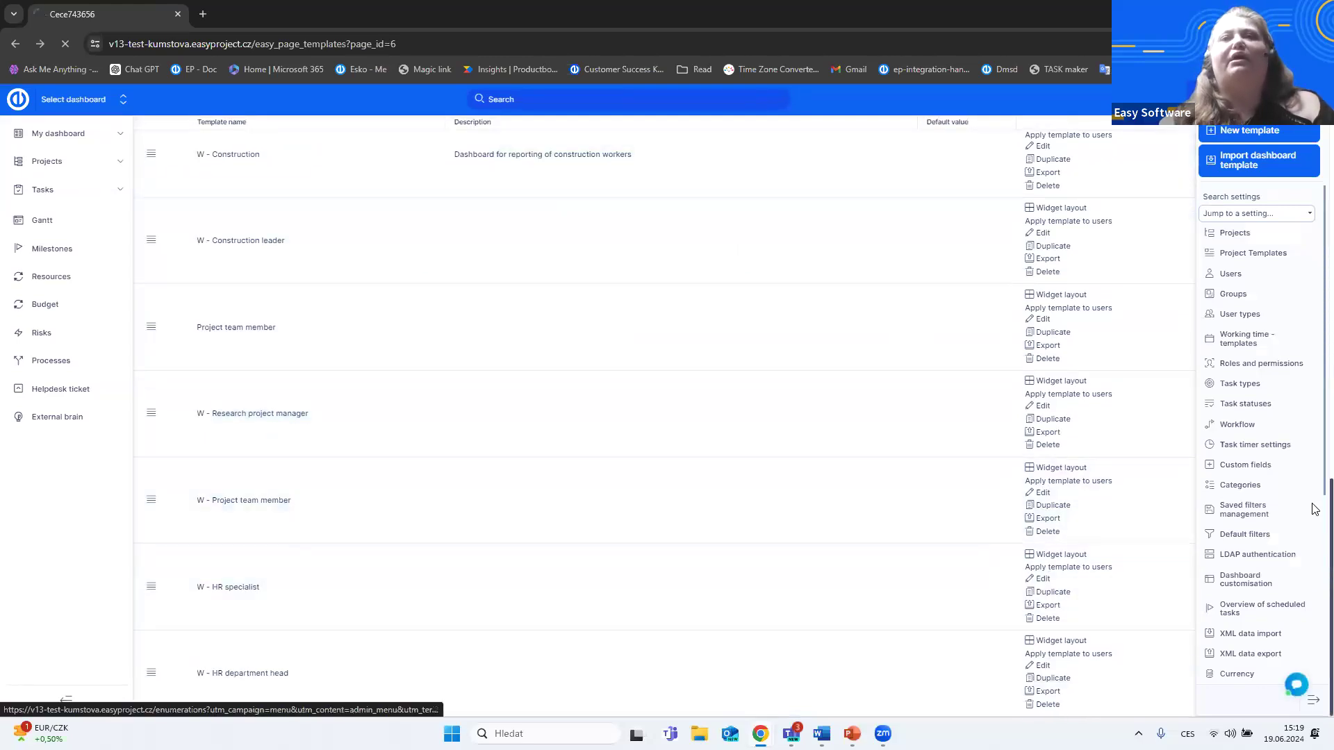
left_click(15, 45)
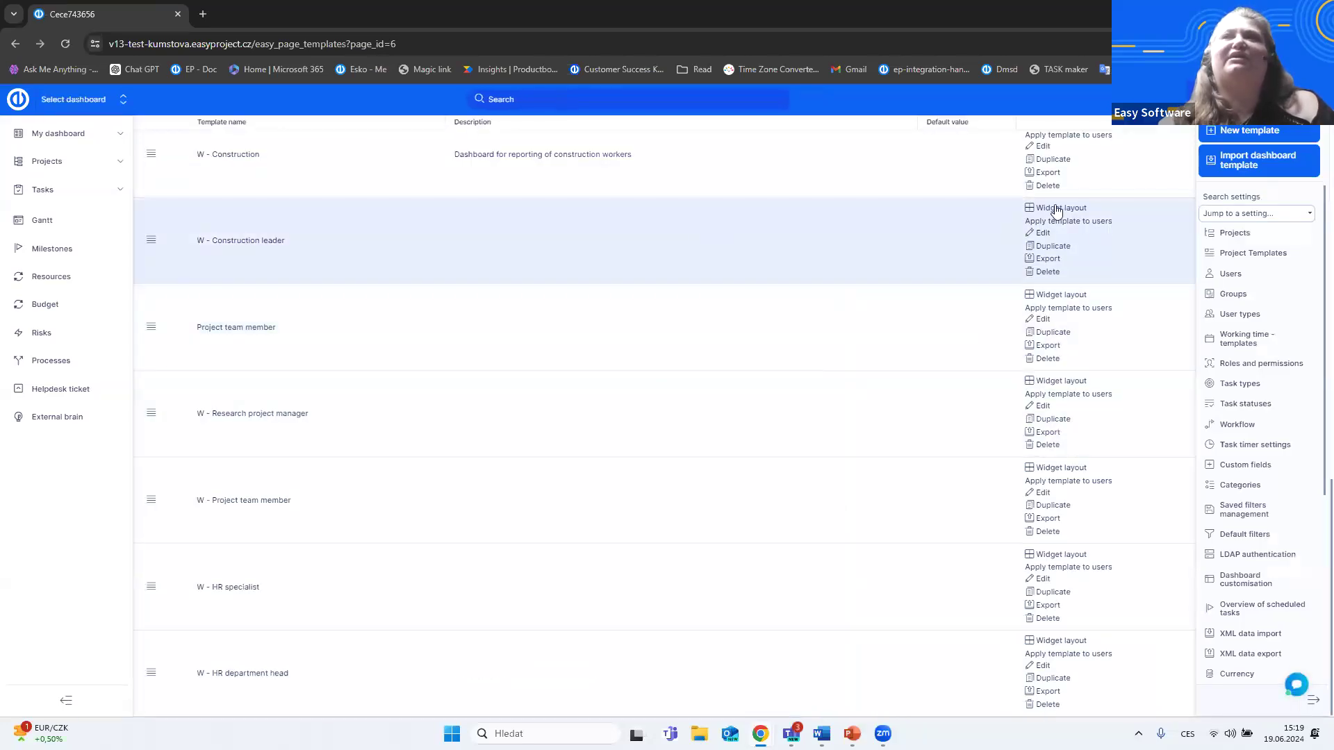
left_click(1057, 209)
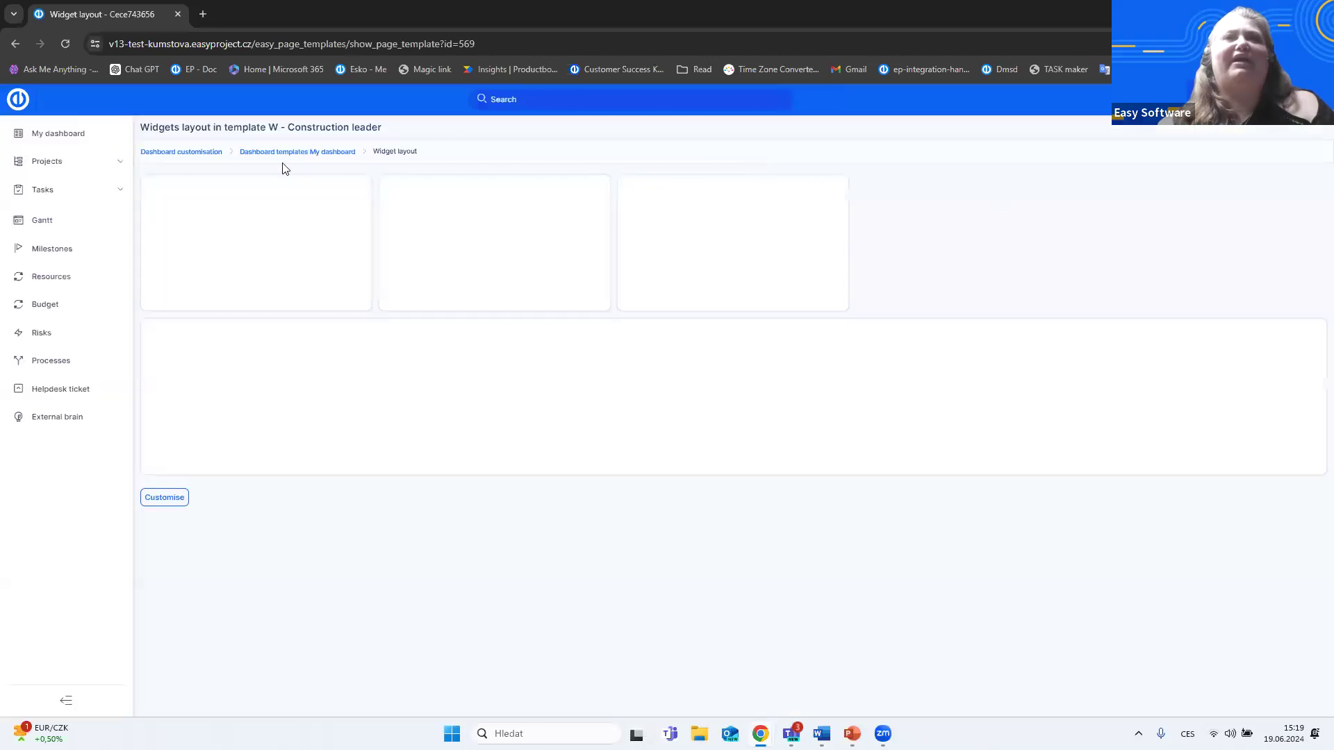
mouse_move(1301, 258)
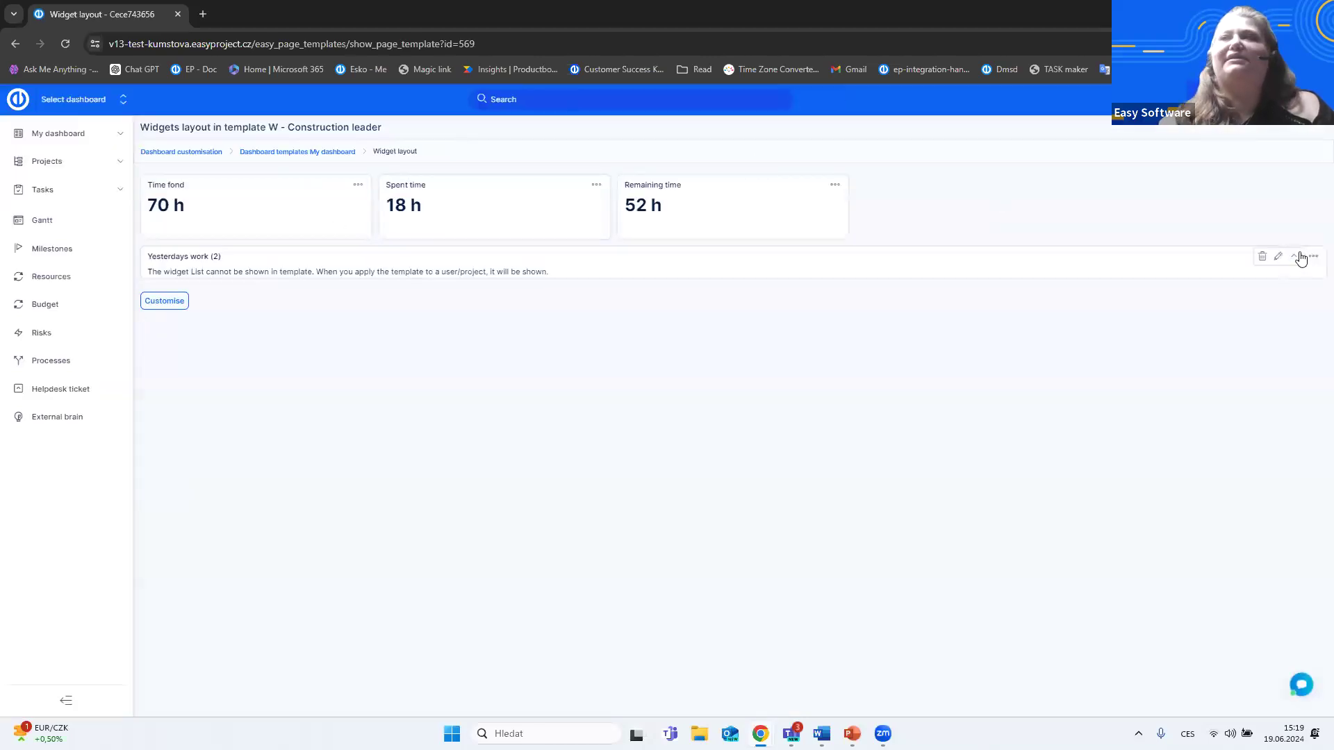
left_click(1280, 258)
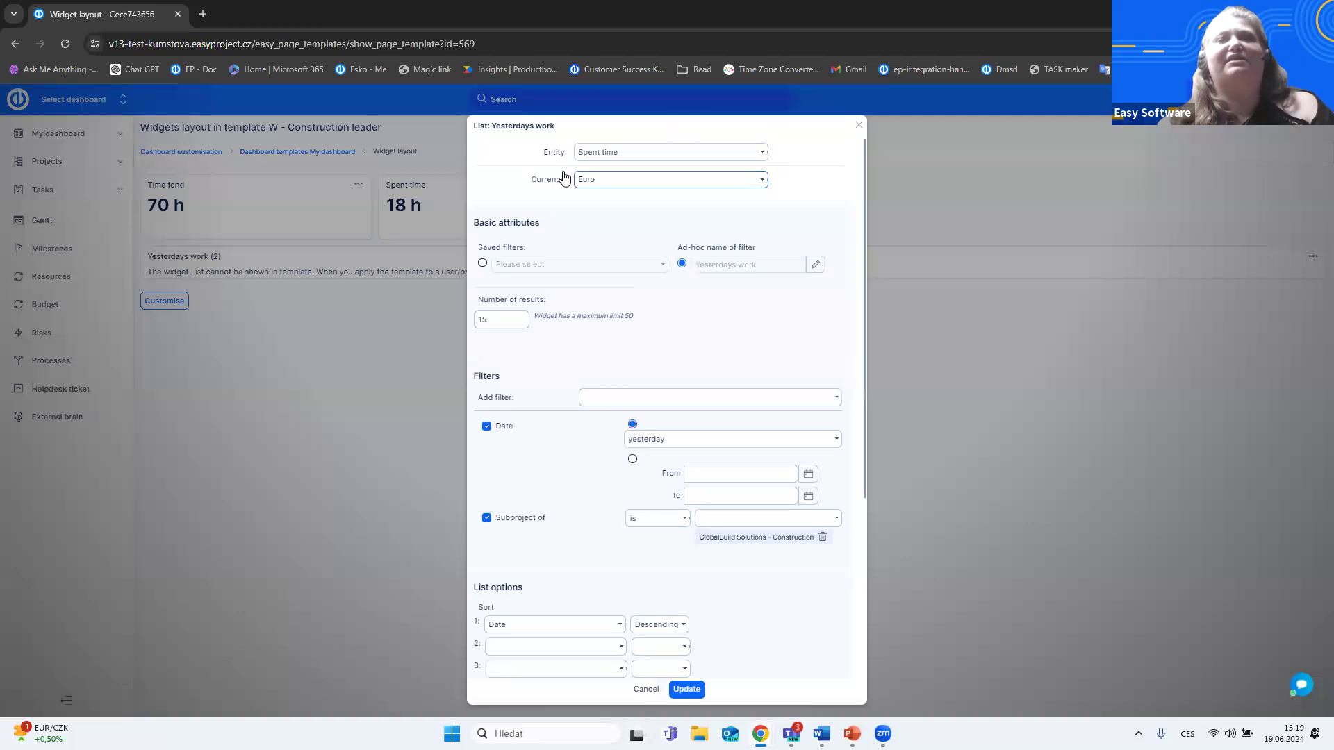
left_click(859, 125)
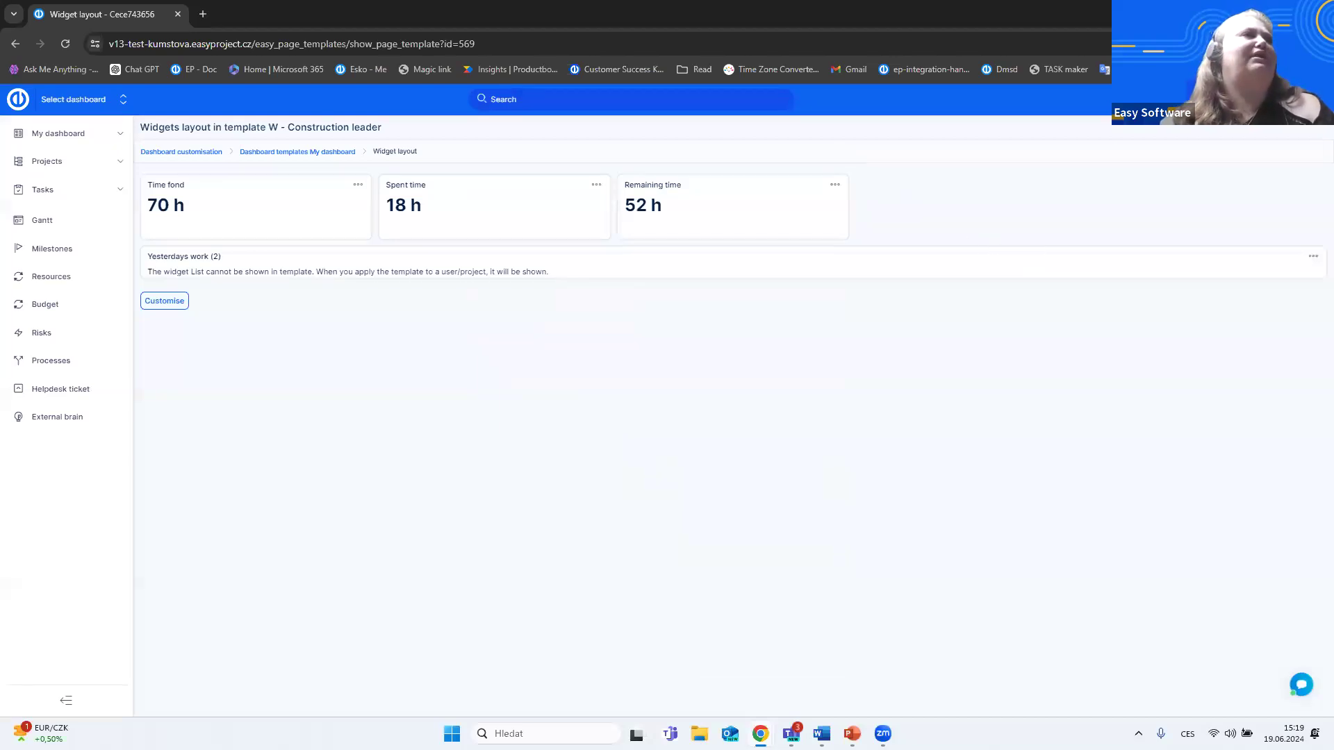
- Log in as the construction worker in the other browser window with the saved login and password, and dismiss the password warning
left_click(679, 136)
left_click(260, 350)
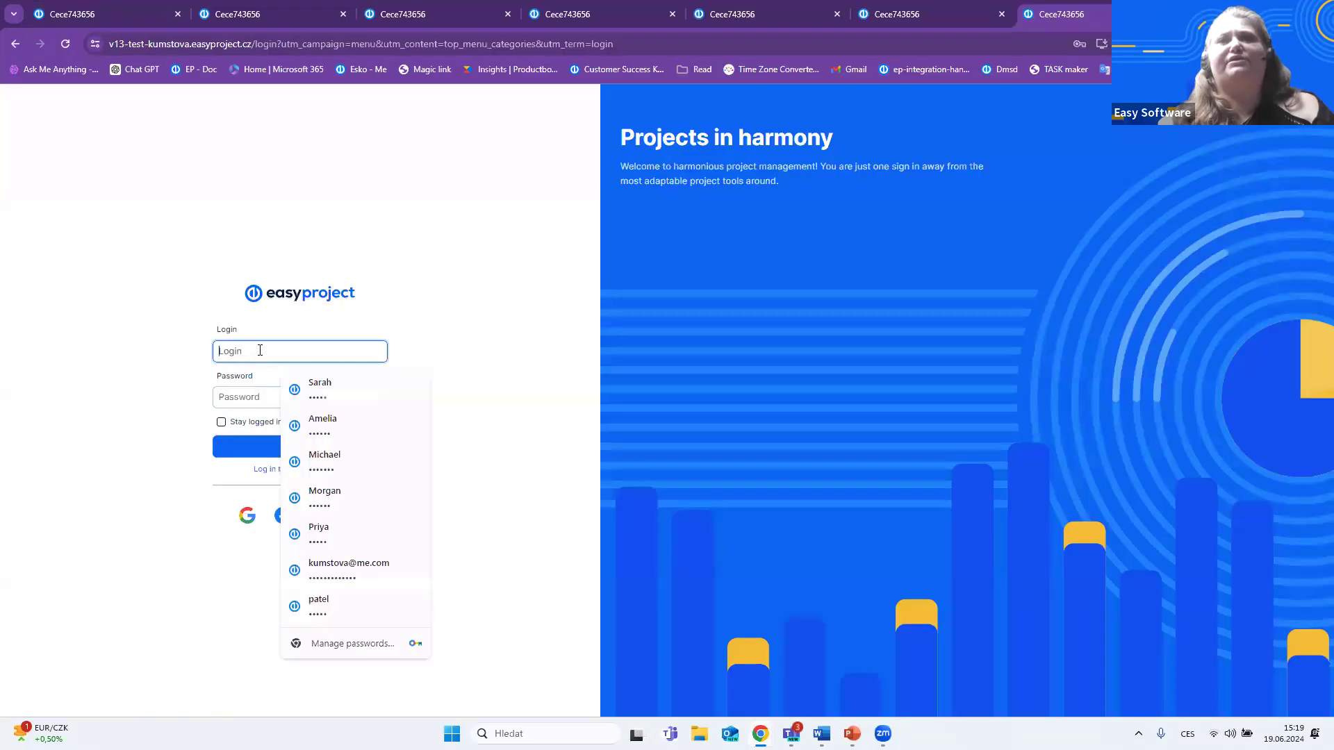
left_click(326, 606)
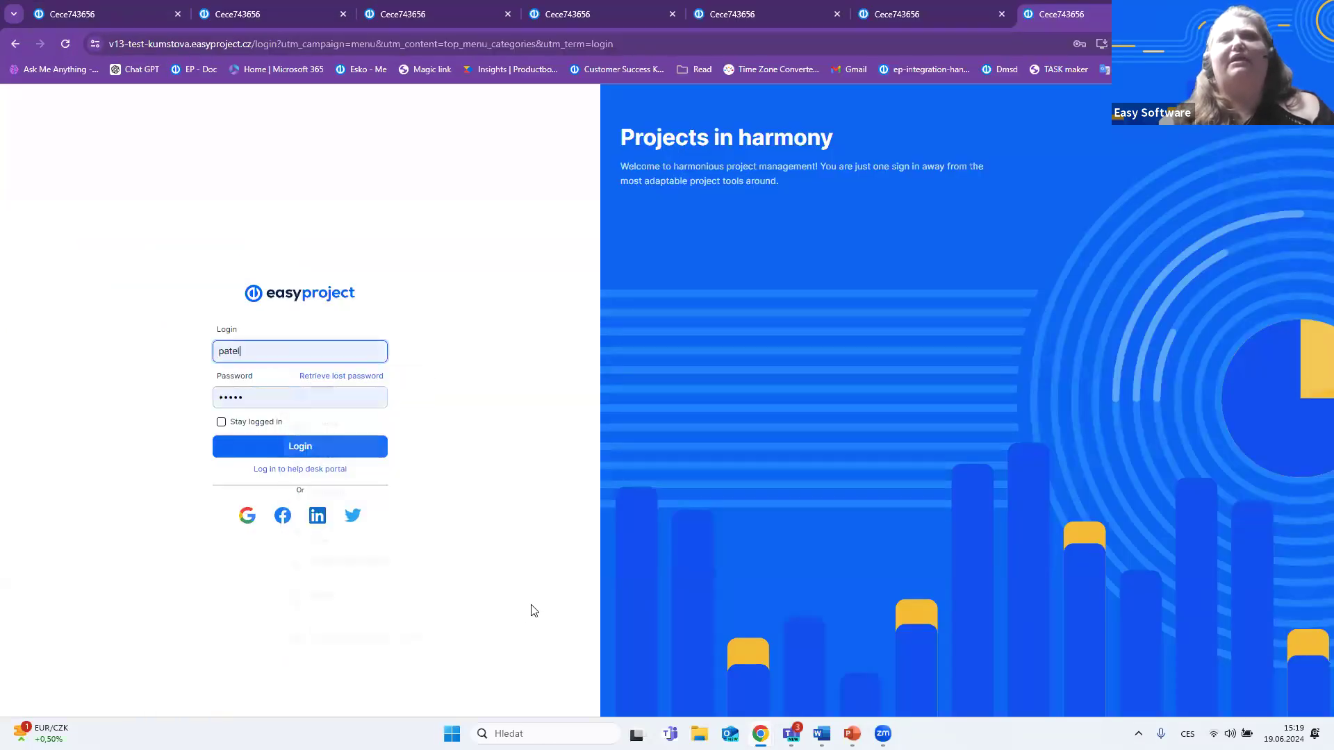
left_click(331, 450)
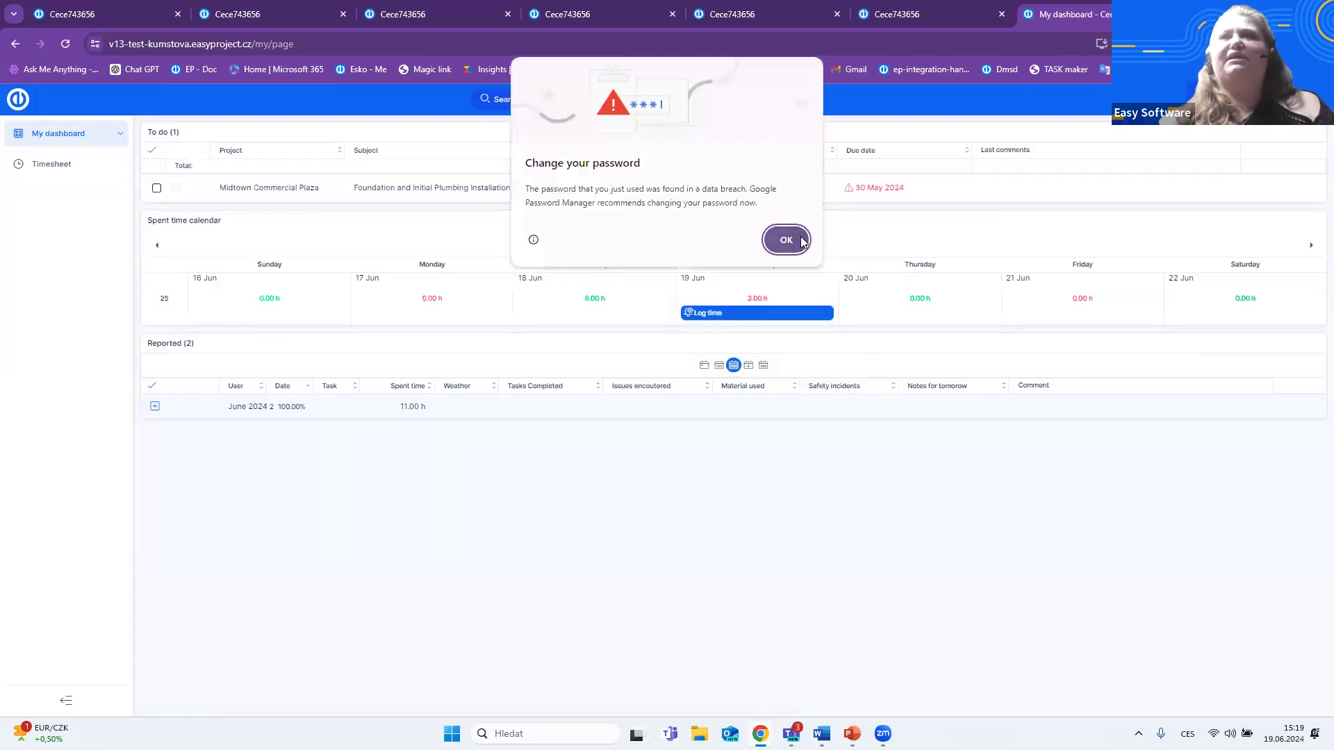
left_click(786, 239)
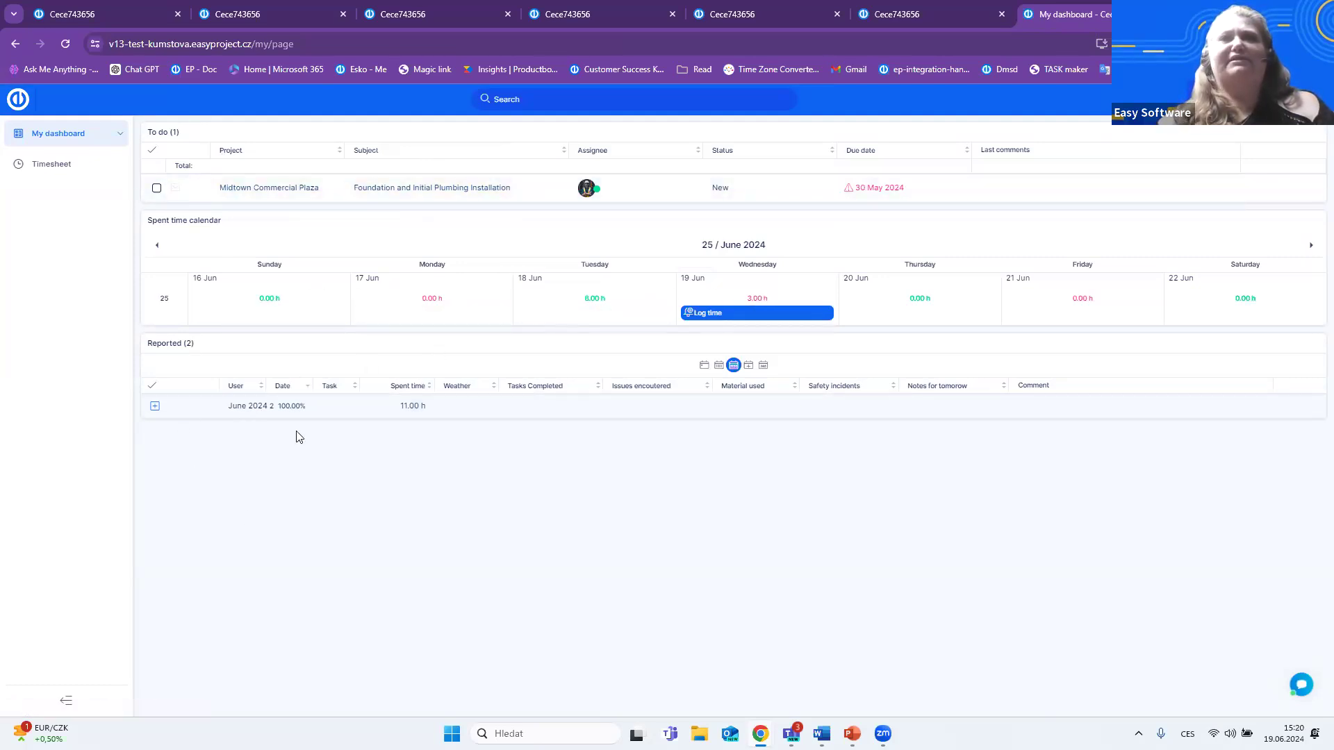
- Expand the June 2024 reported entries and examine the Construction short activity in the Foundation and Initial Plumbing Installation task's time log form
left_click(155, 406)
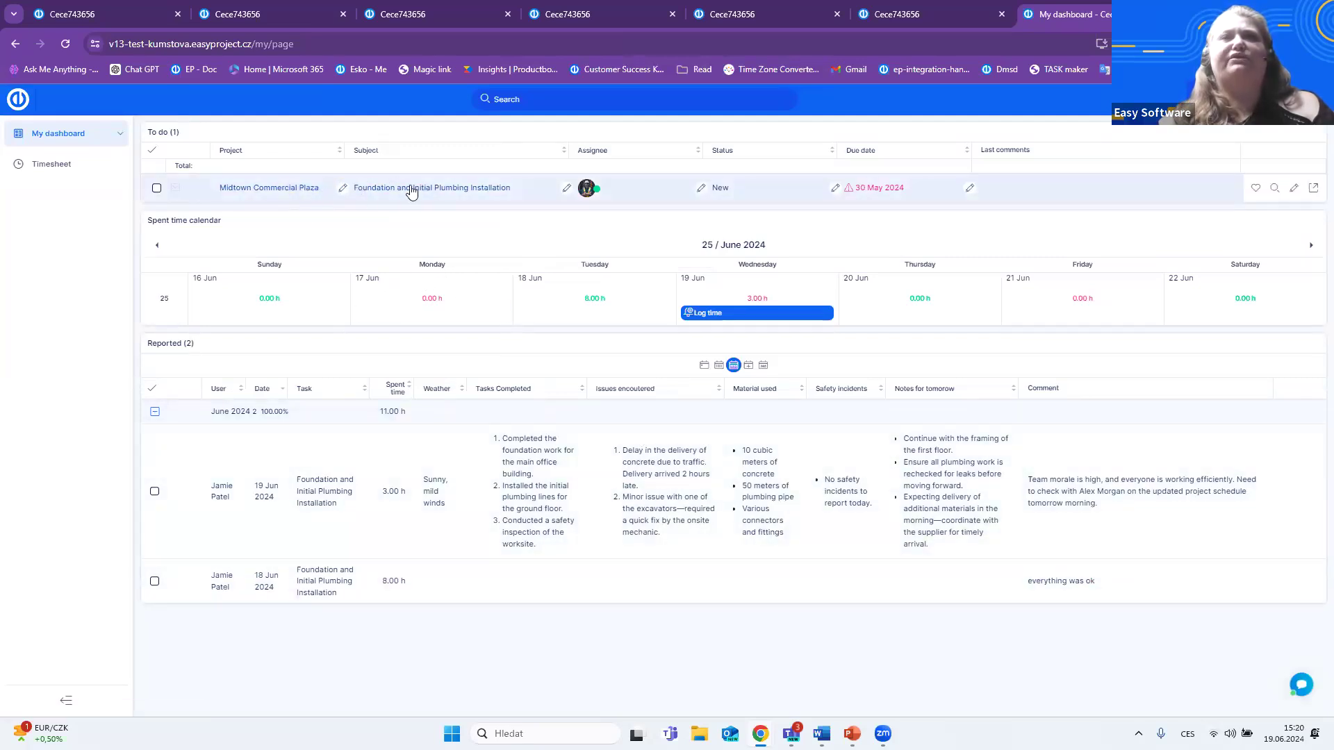
right_click(350, 201)
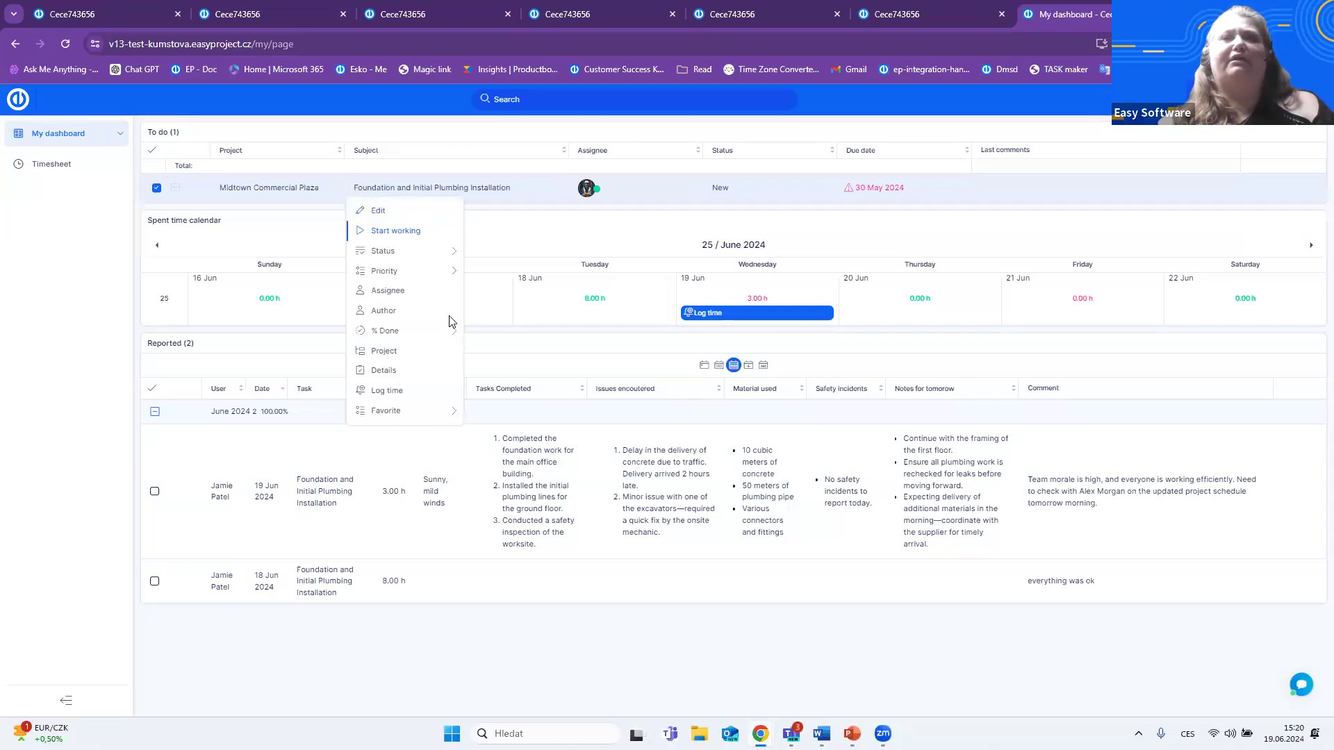
left_click(387, 397)
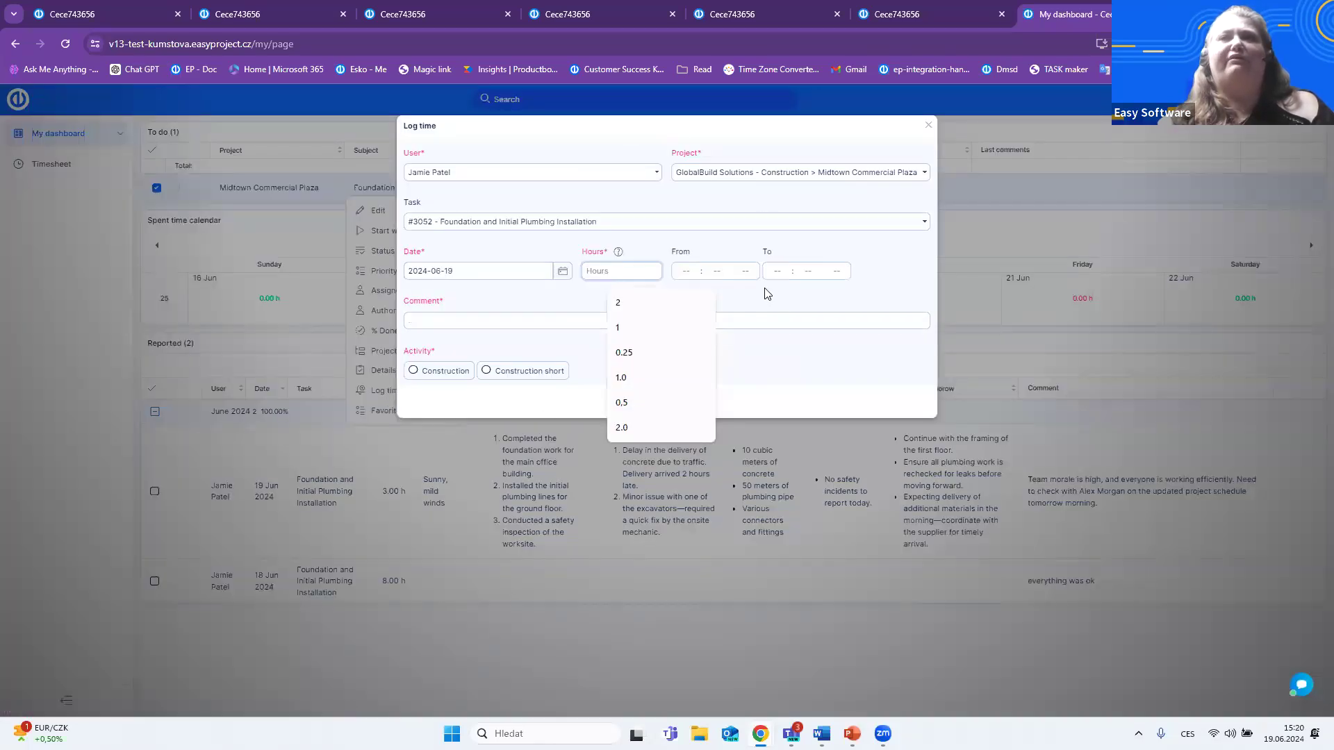
left_click(486, 372)
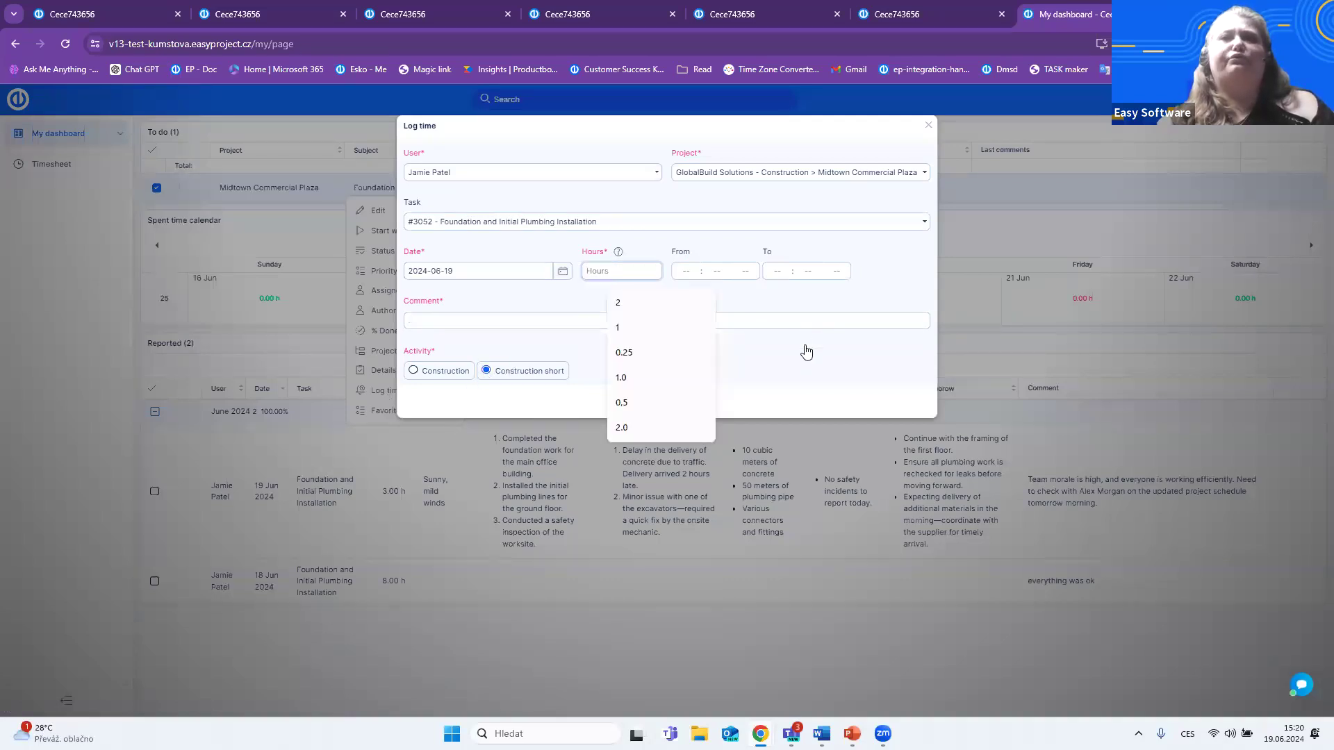
left_click(797, 378)
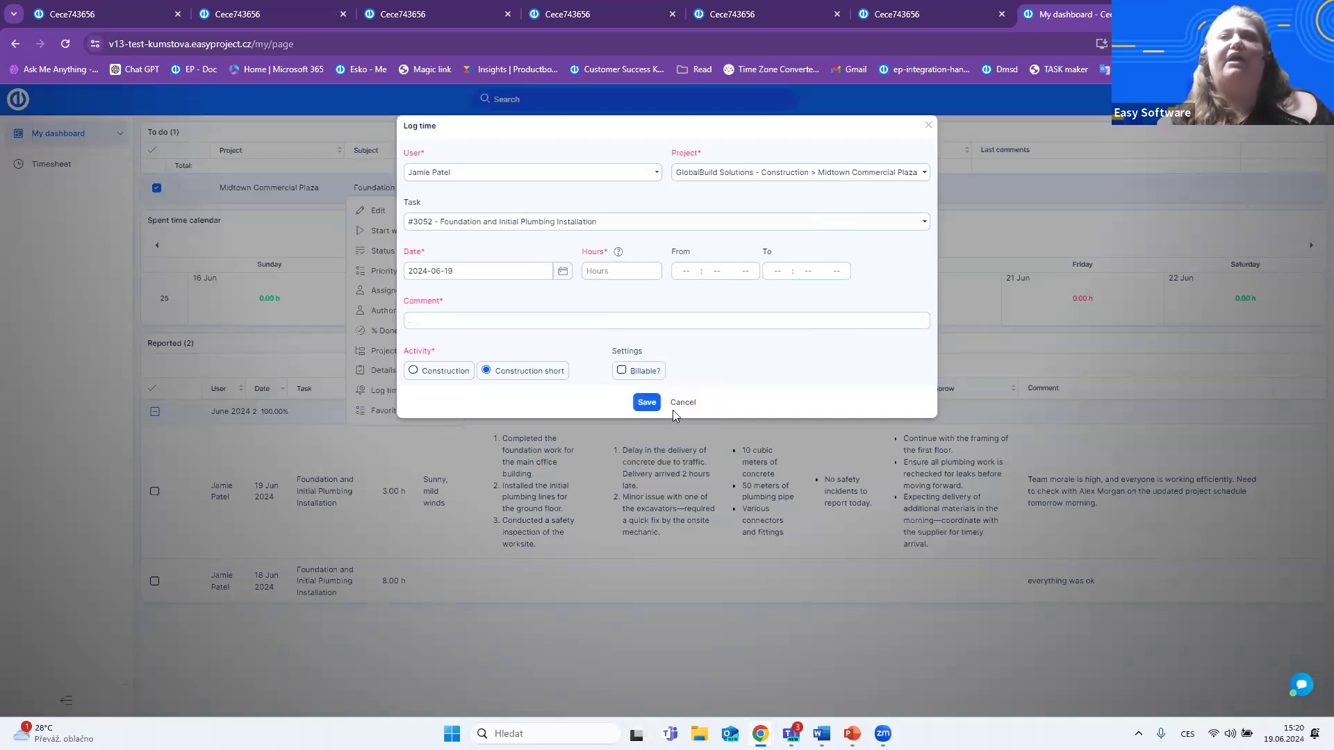
- Choose the Construction activity in the time log form, review its fields from Weather to Notes for tomorrow, and cancel the form
left_click(455, 372)
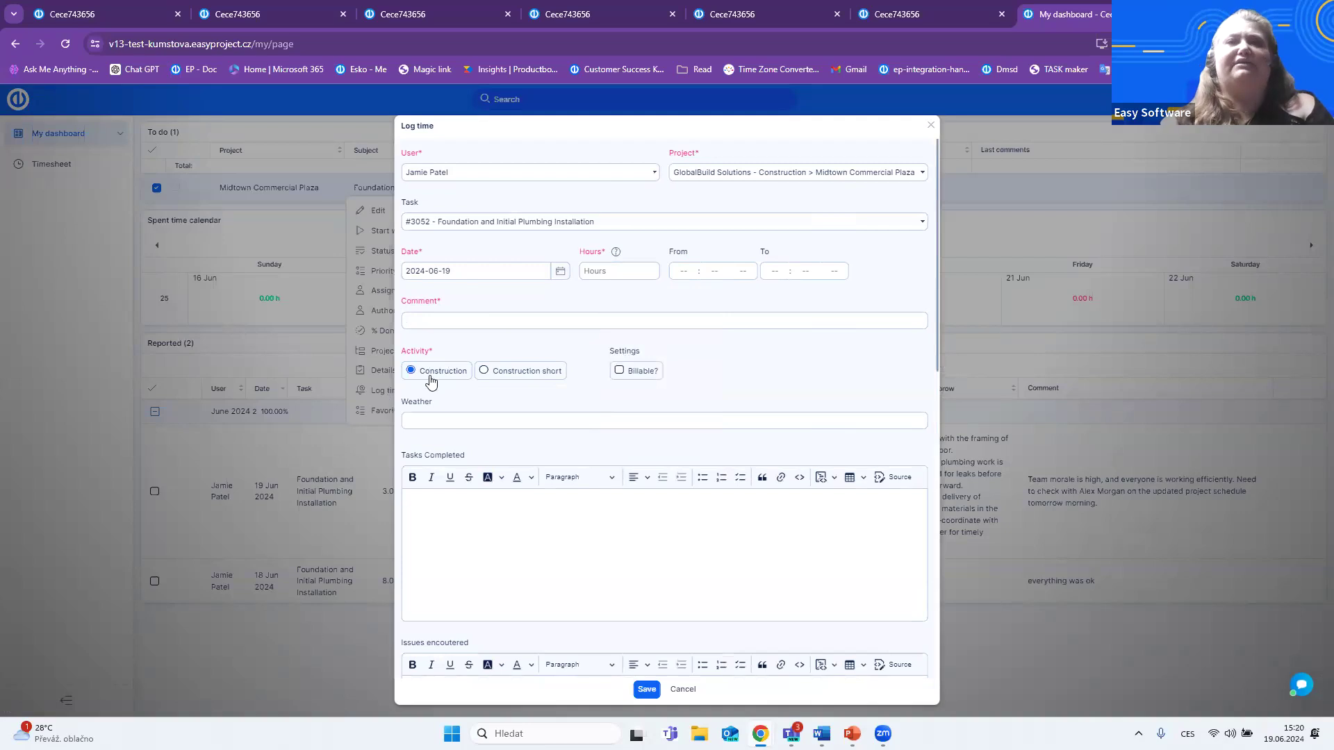
left_click(582, 272)
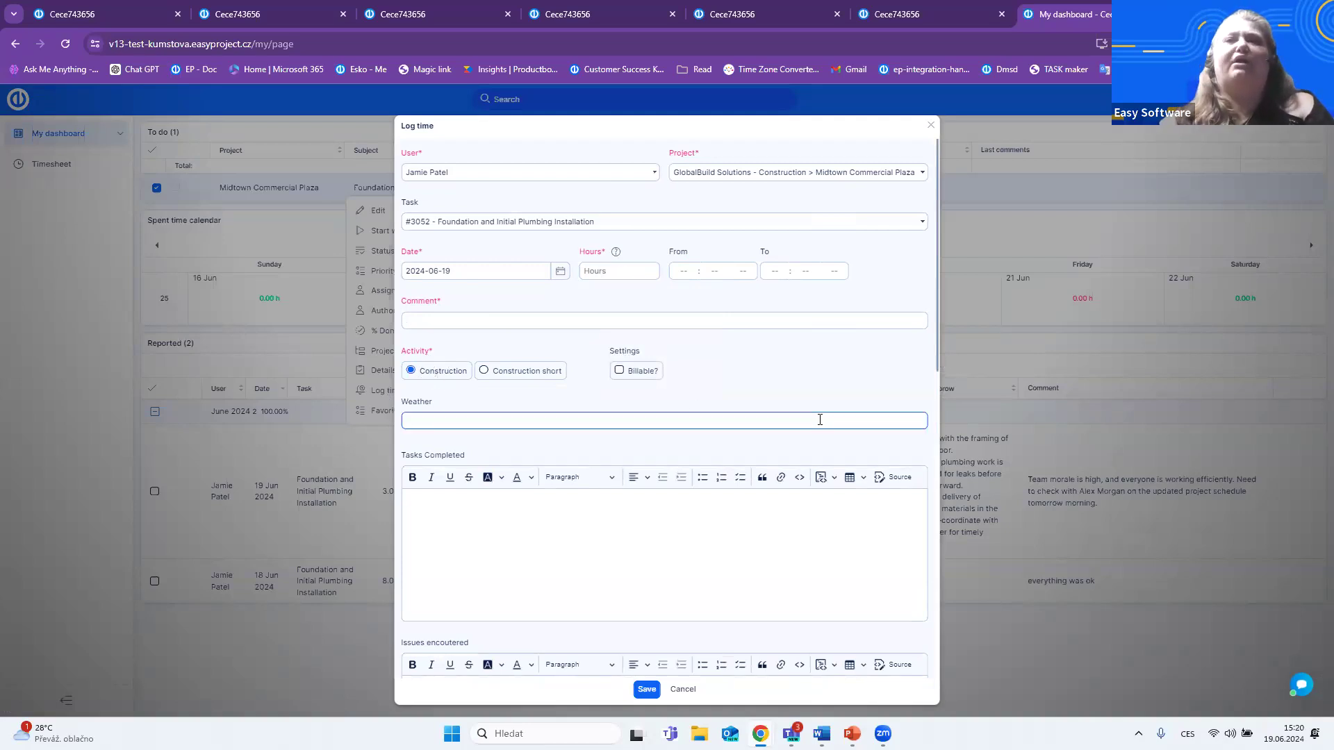
scroll(614, 339, "down", 8)
scroll(620, 345, "up", 2)
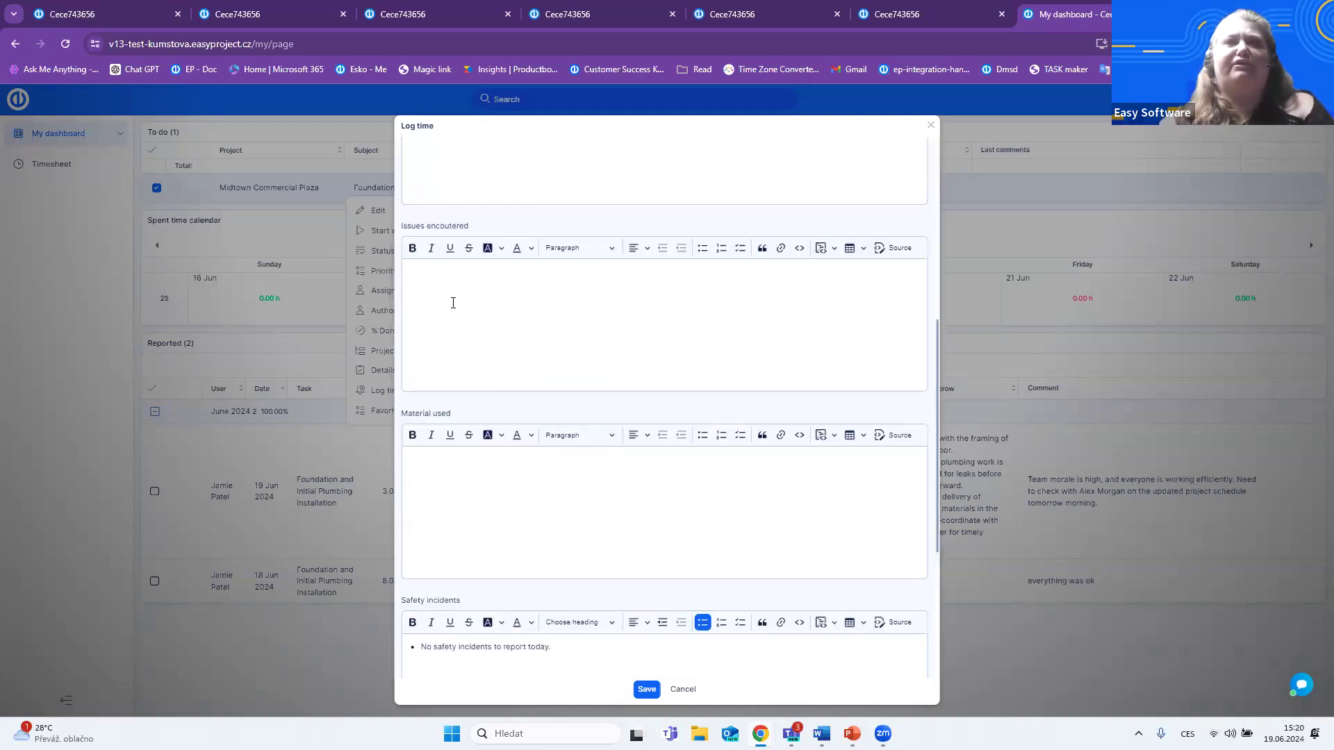
scroll(489, 346, "up", 3)
scroll(520, 366, "down", 3)
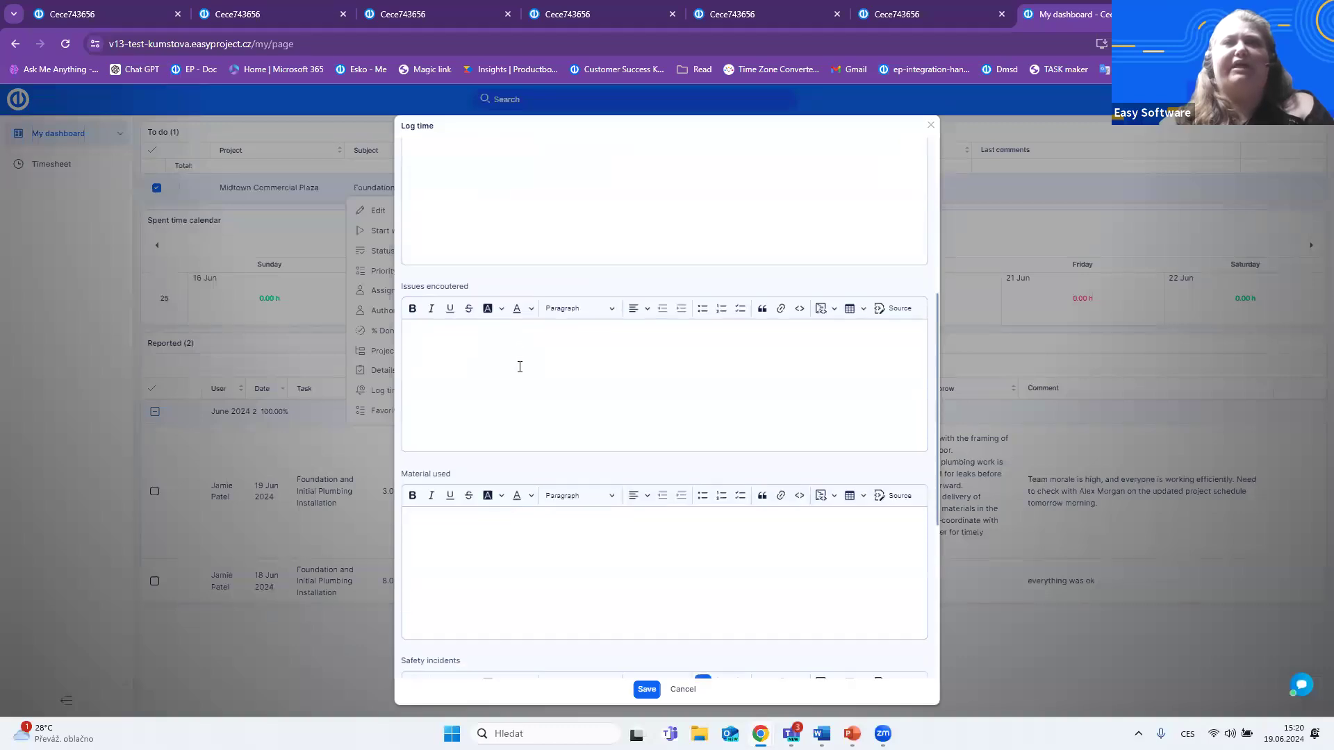
scroll(646, 552, "down", 2)
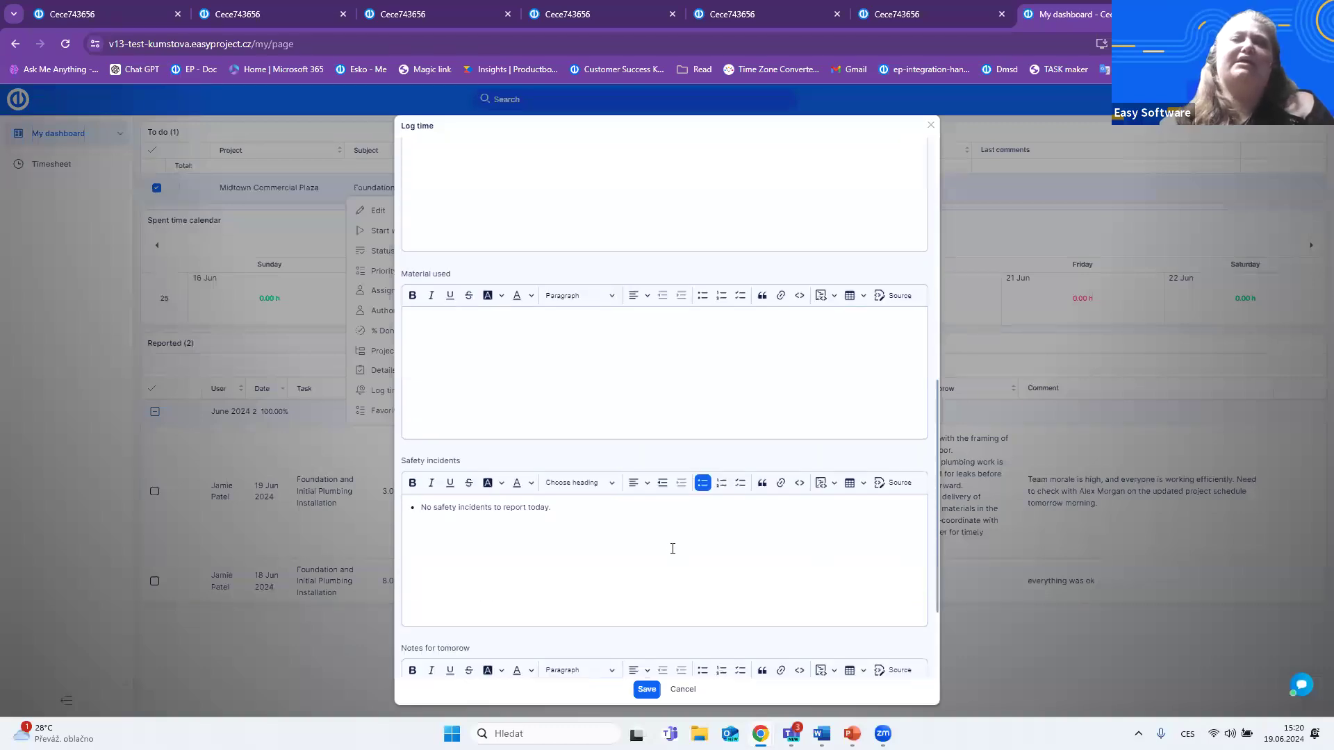
scroll(669, 549, "down", 1)
scroll(672, 552, "down", 1)
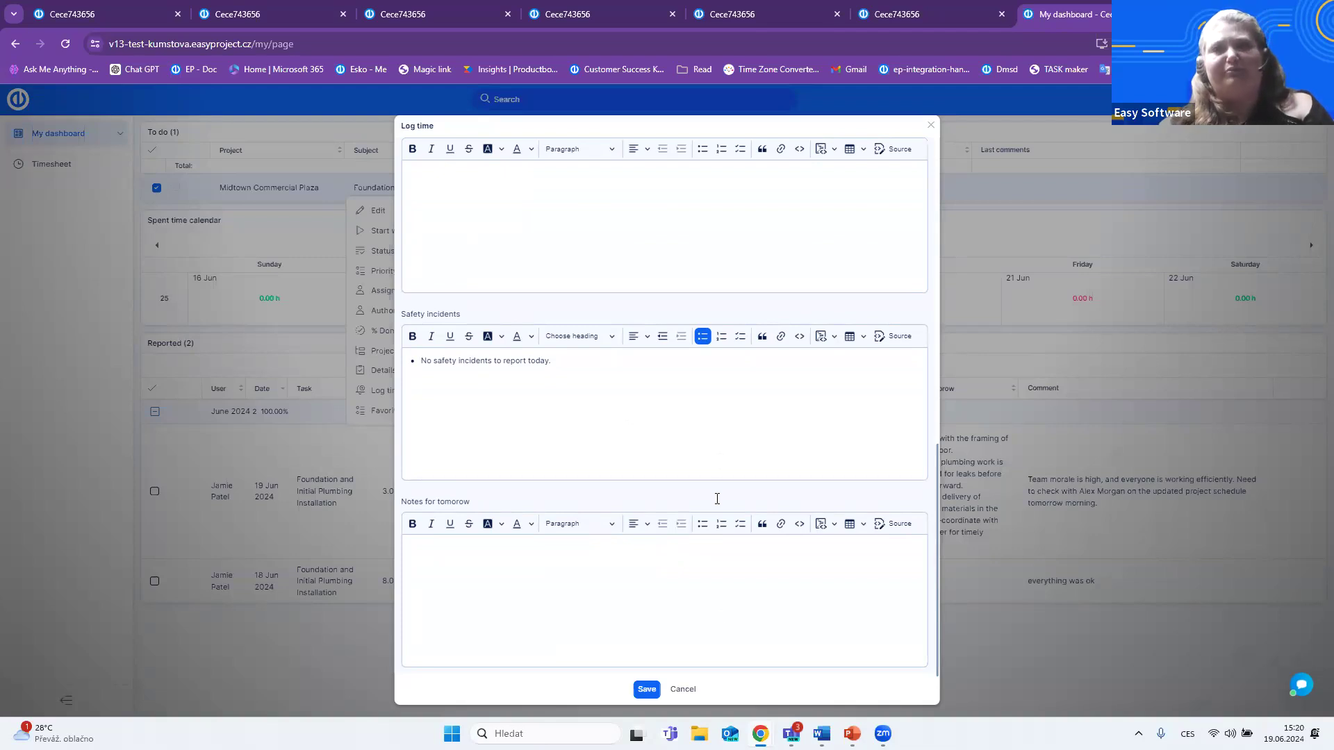
left_click(682, 692)
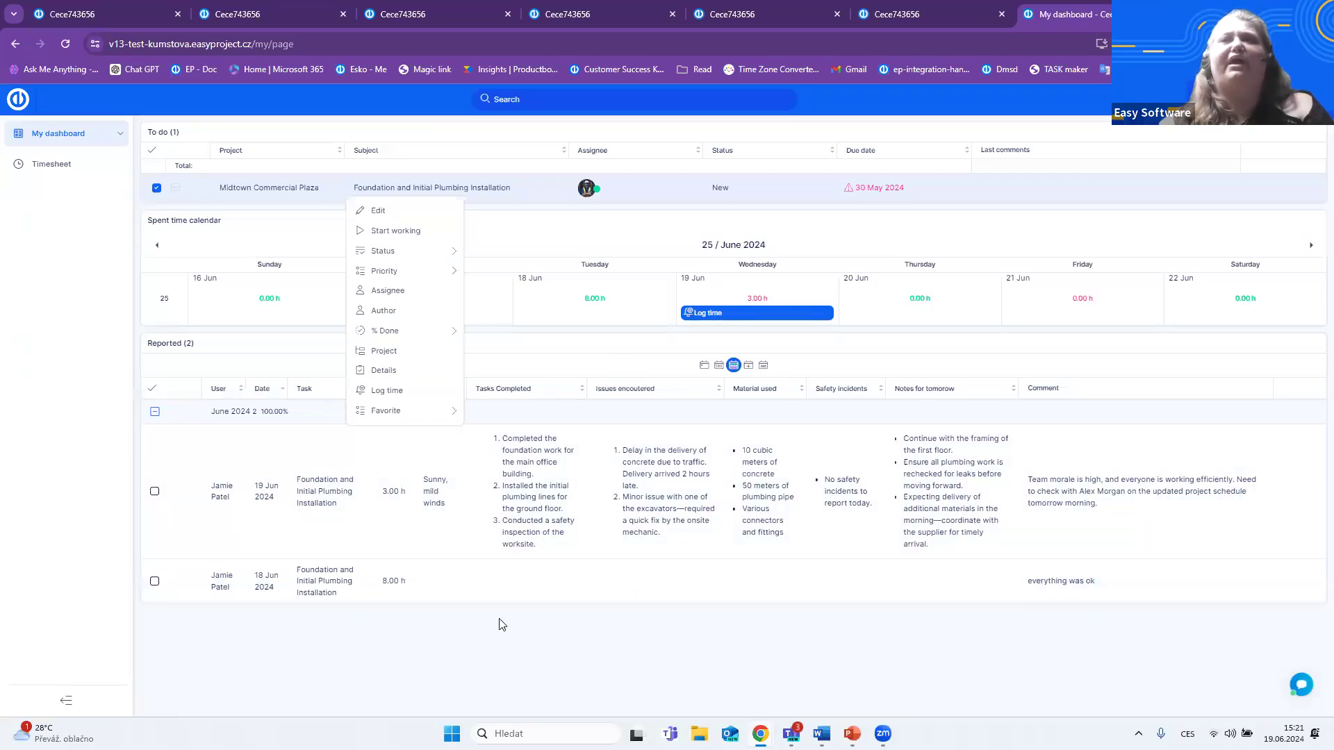
- Sign out of the construction worker's account and switch to the login page open in the first browser tab
mouse_move(1294, 99)
left_click(1268, 169)
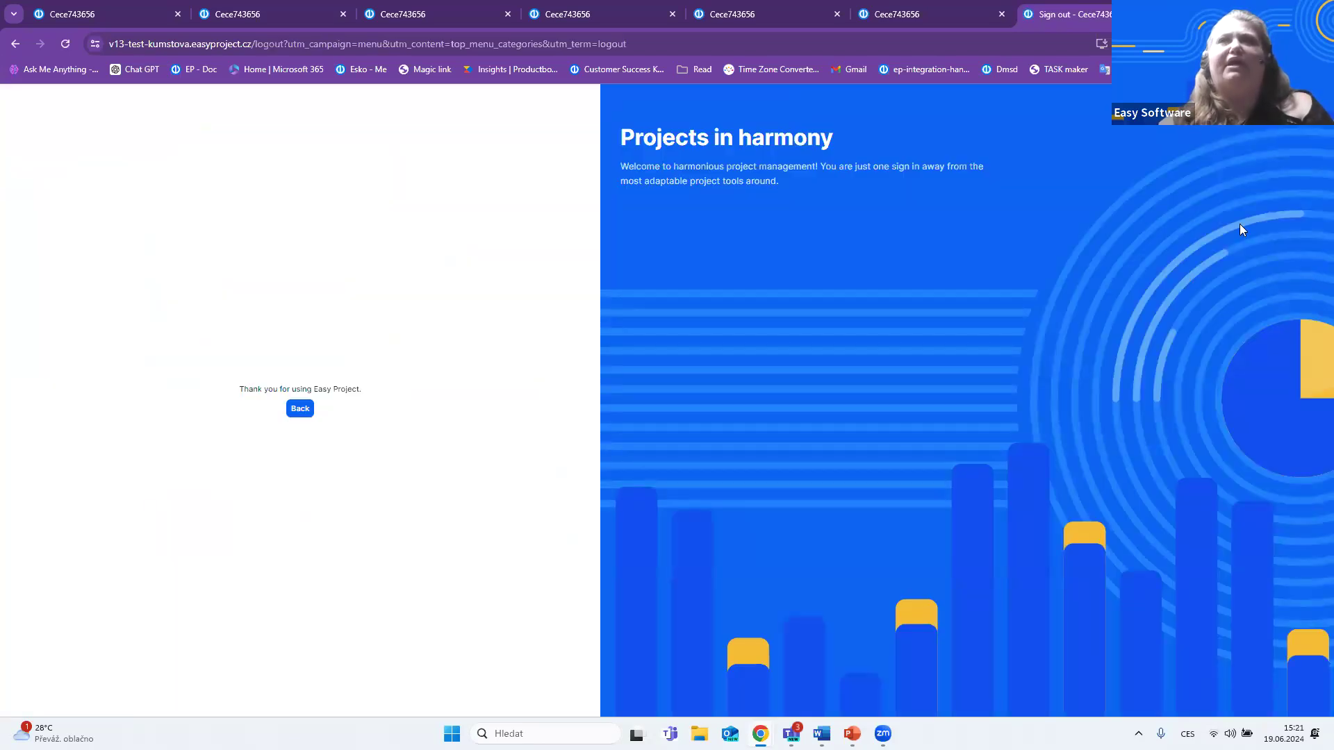
left_click(77, 10)
left_click(285, 350)
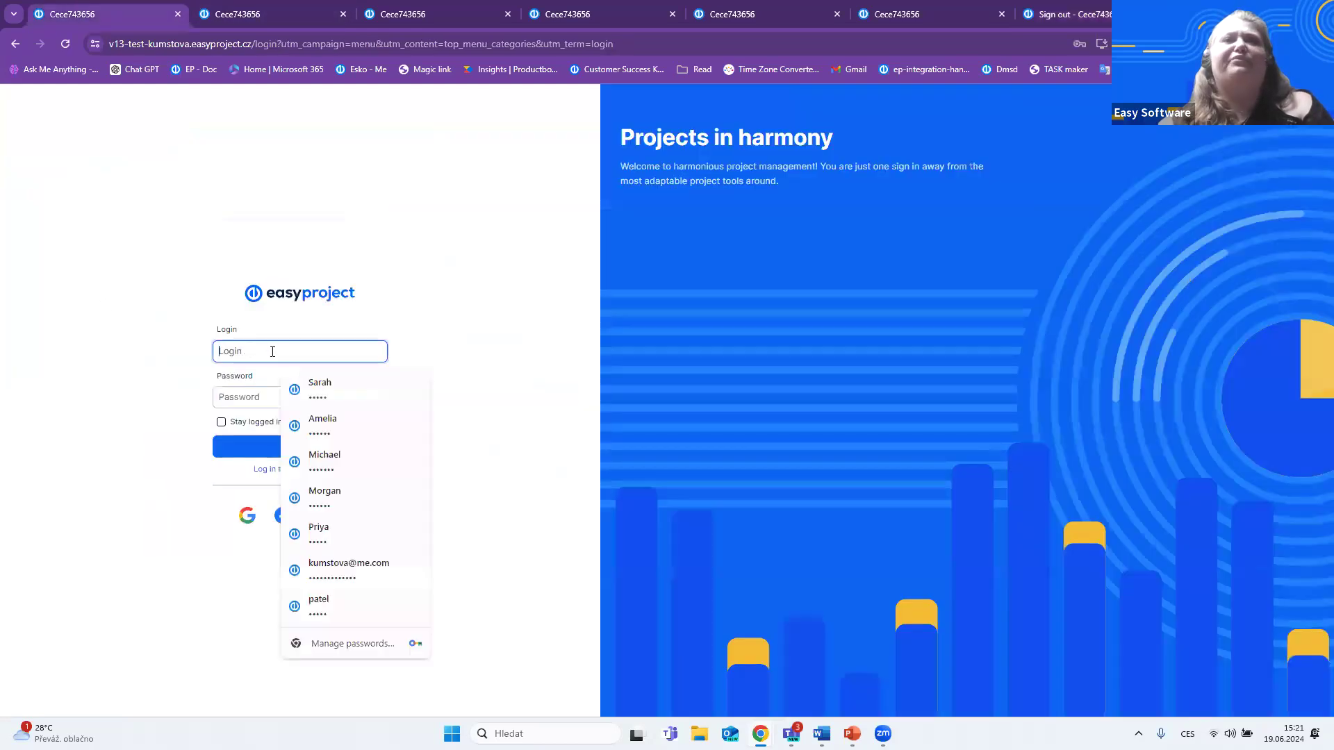
left_click(334, 499)
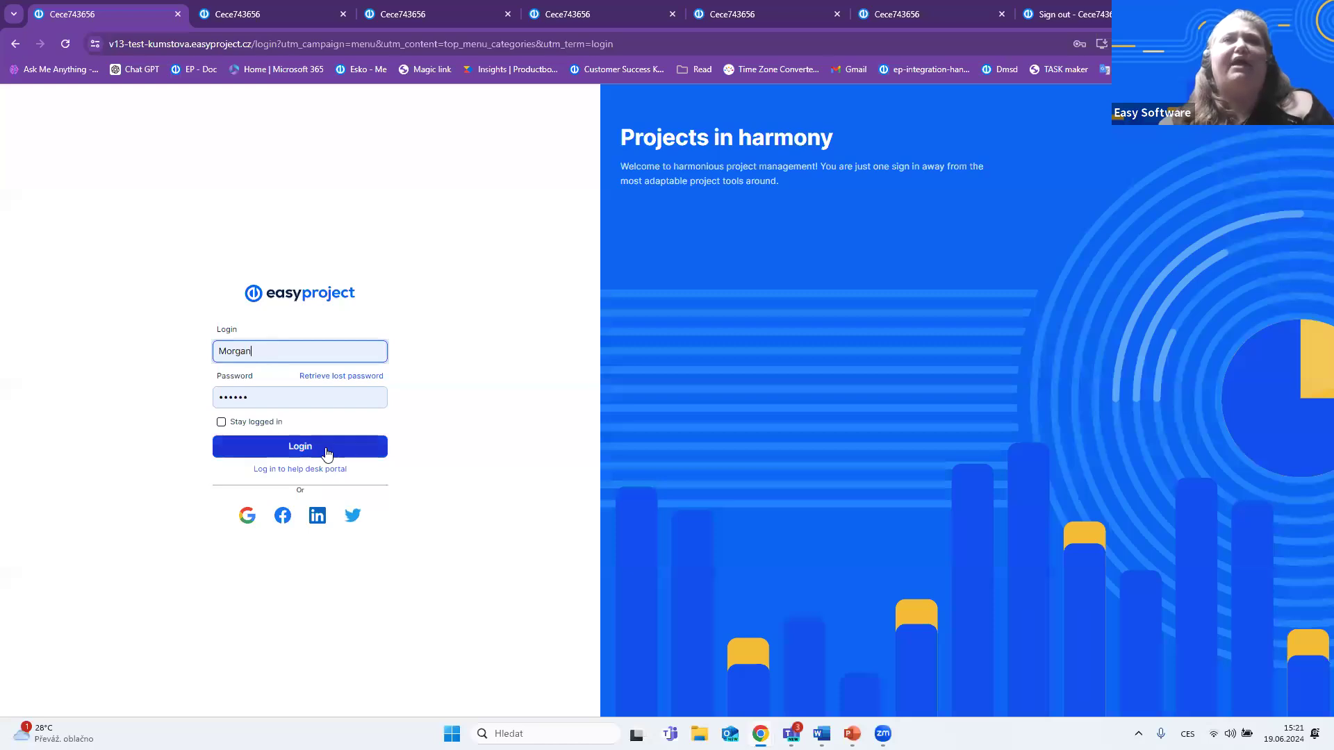
left_click(66, 48)
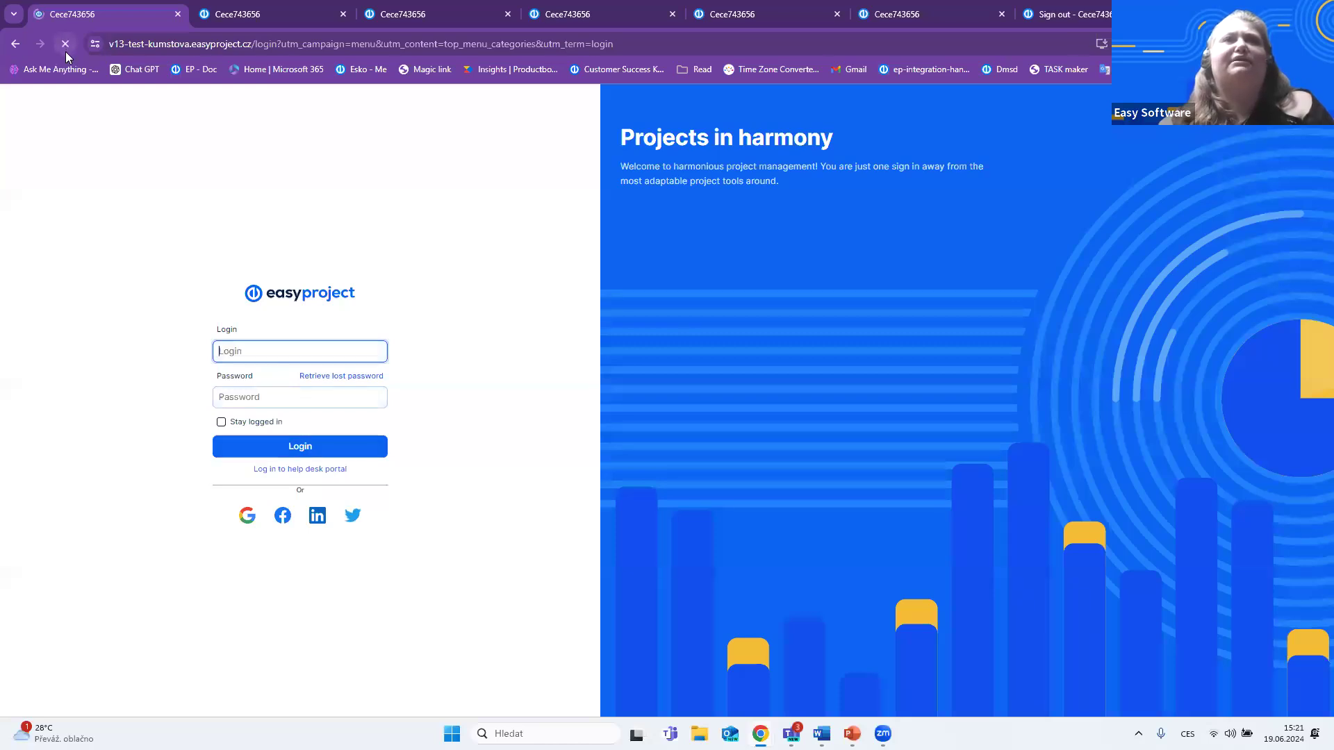
- Log in as the construction leader with the saved login and password, and dismiss the password warning
left_click(248, 351)
left_click(331, 494)
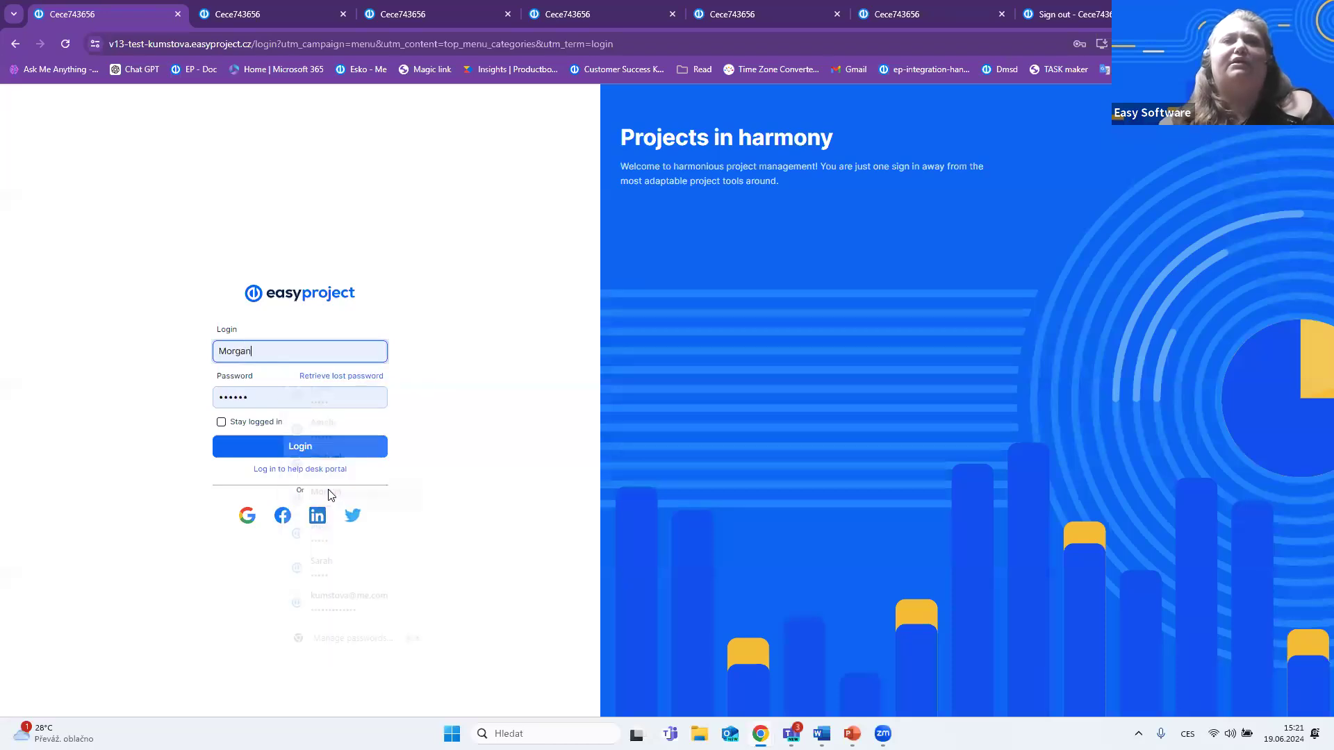
left_click(299, 448)
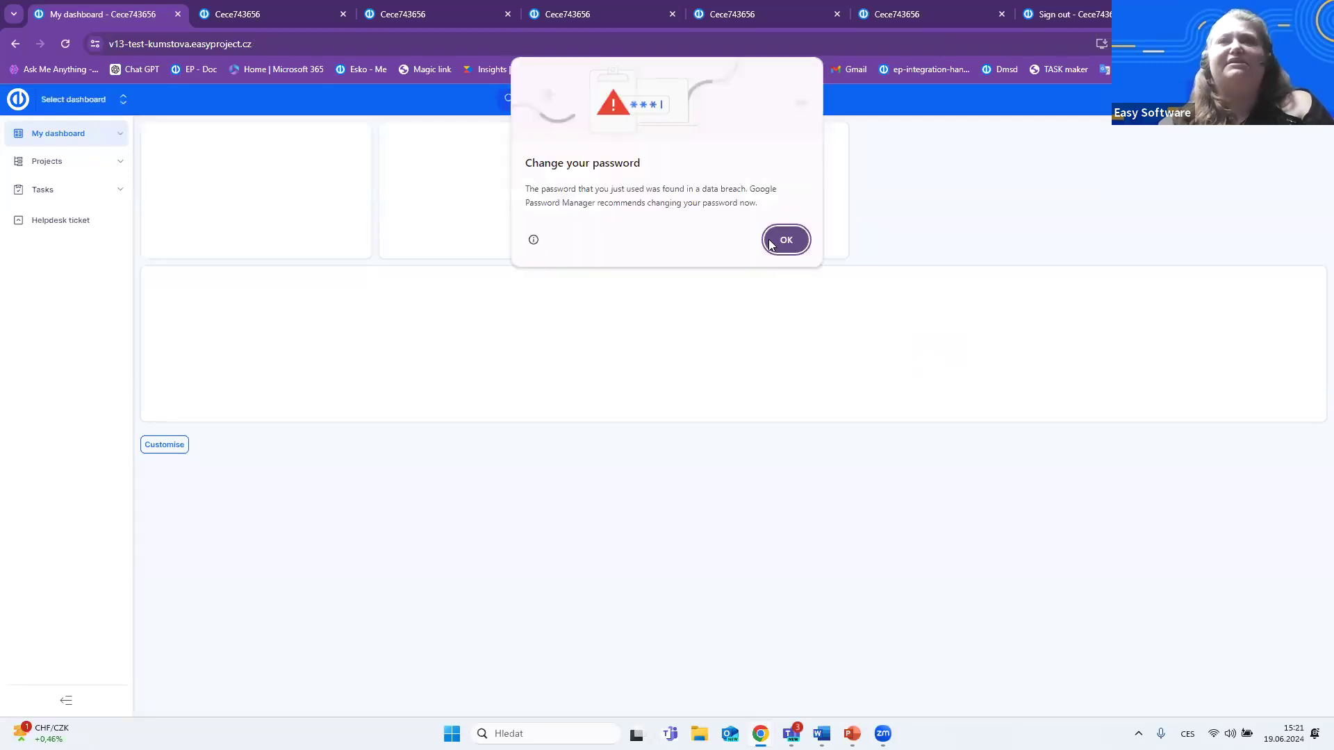
left_click(785, 240)
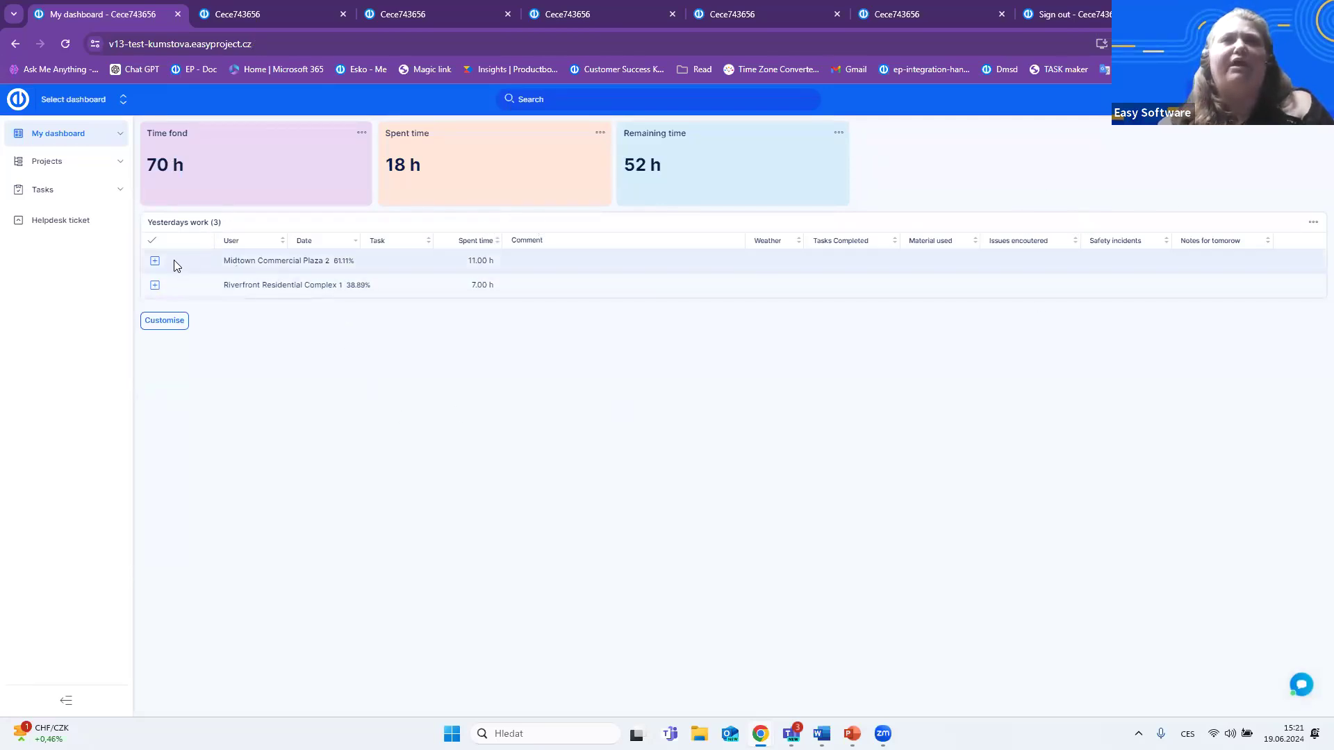
- Examine the Midtown Commercial Plaza and Riverfront Residential Complex entries in Yesterdays work, and return to the window with the template layout
left_click(155, 261)
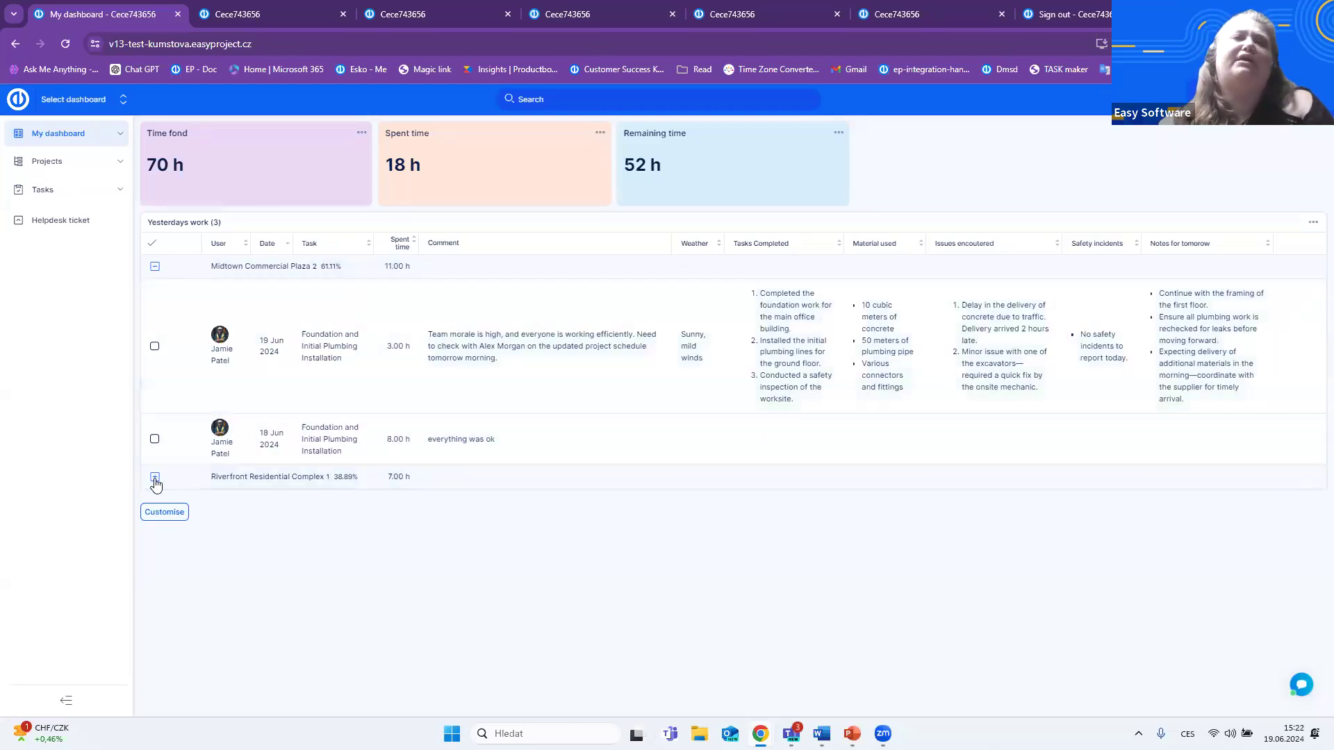
left_click(155, 479)
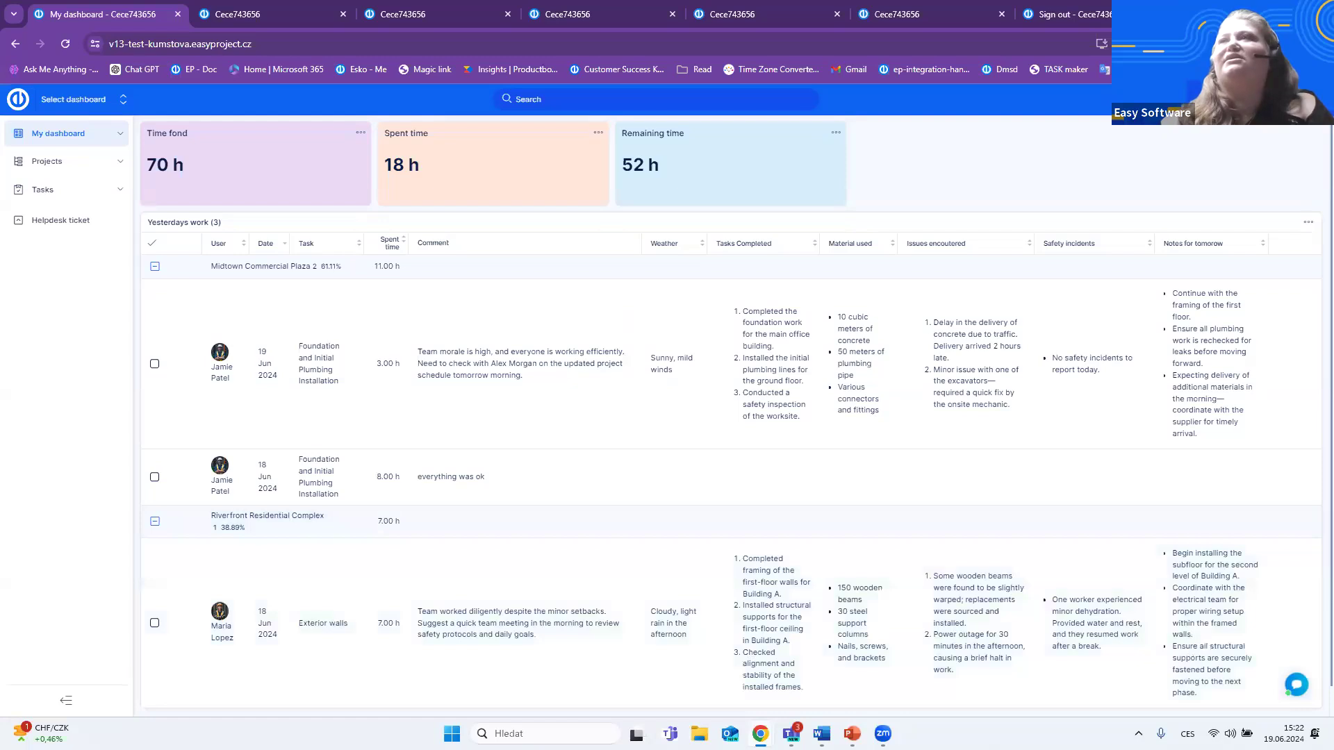
key("alt+Tab")
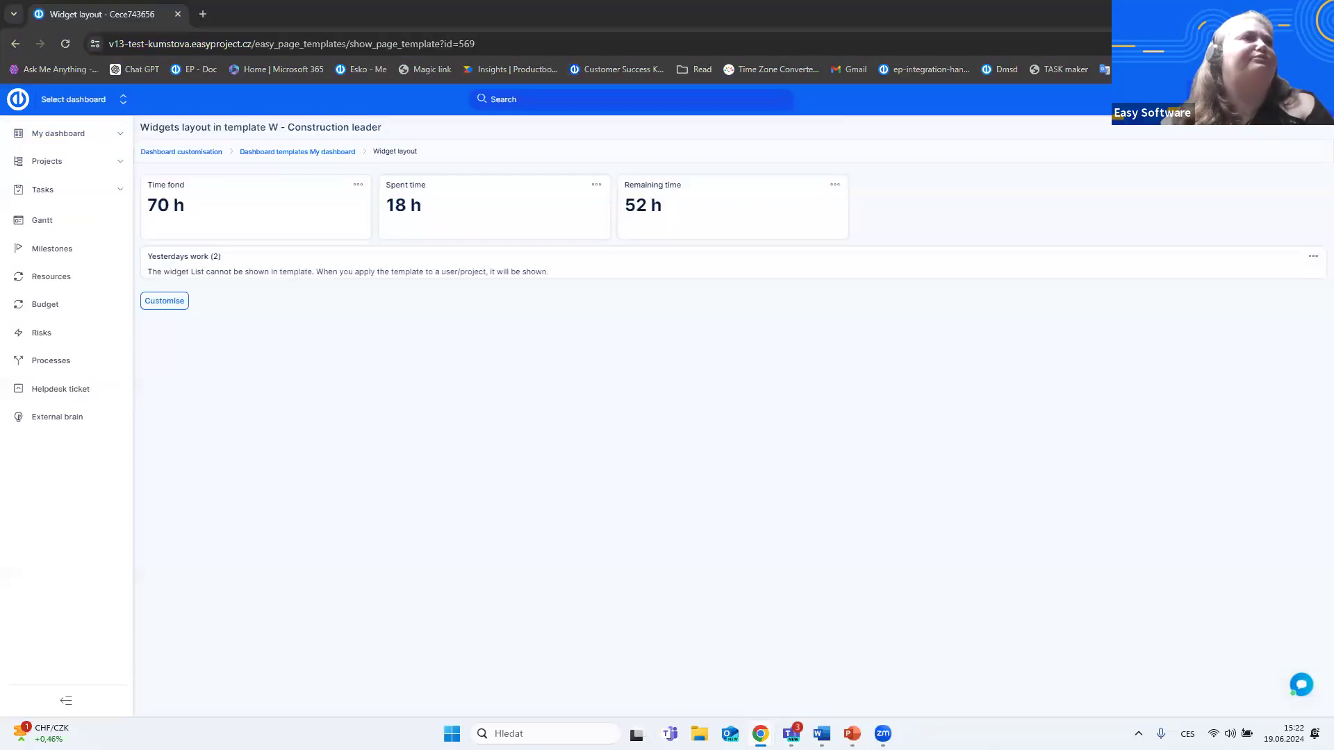
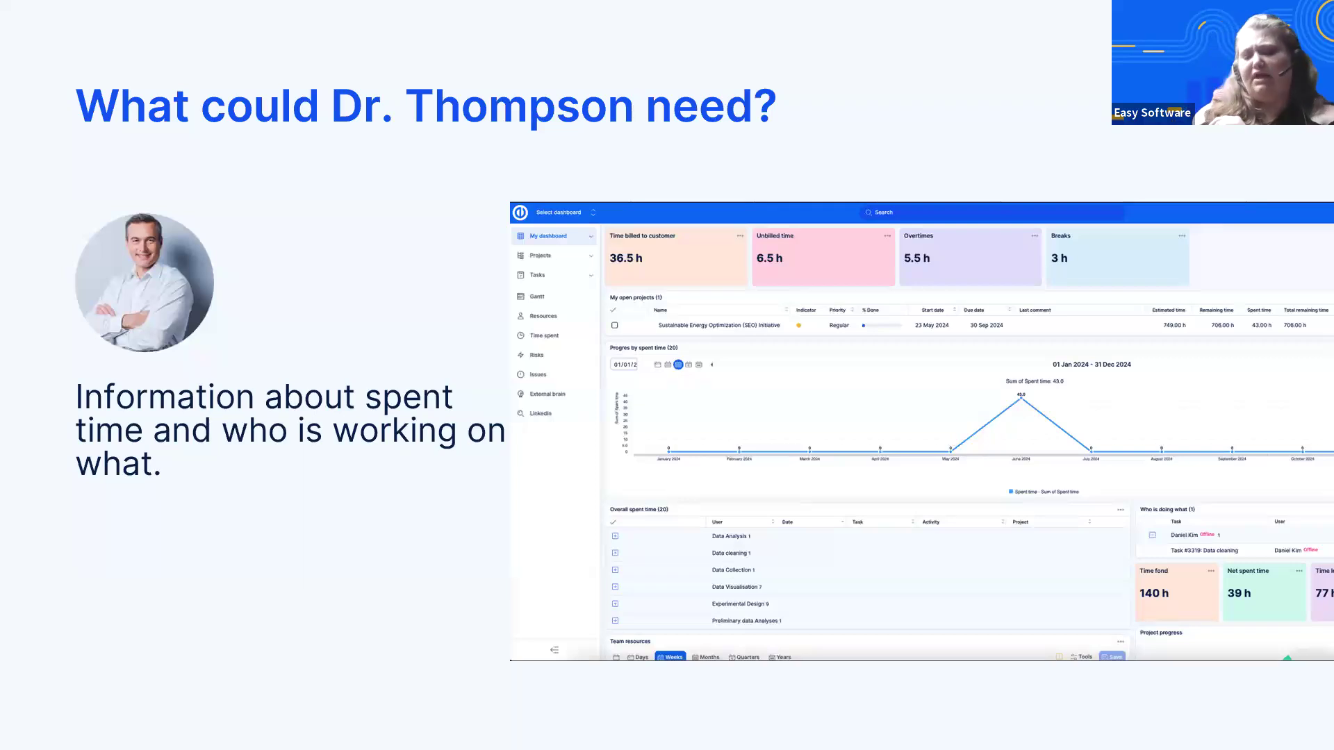
key("Right")
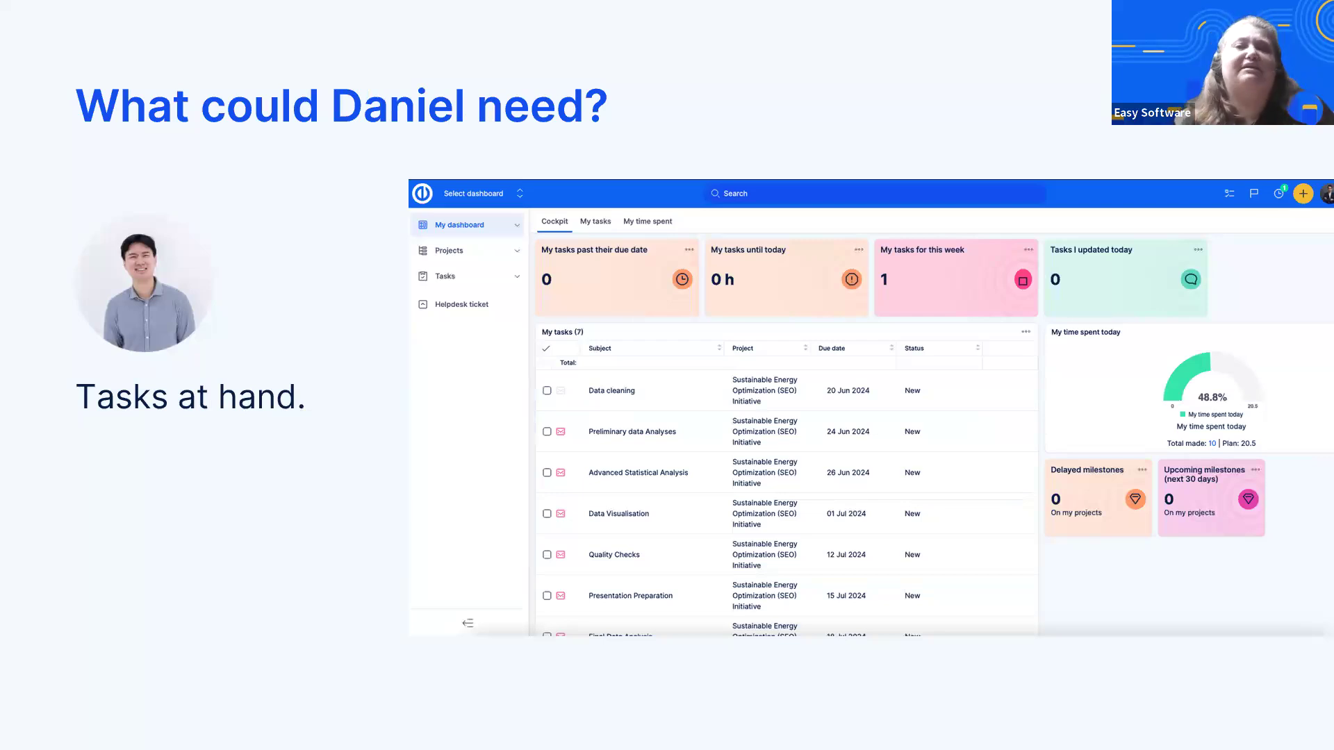
key("Right")
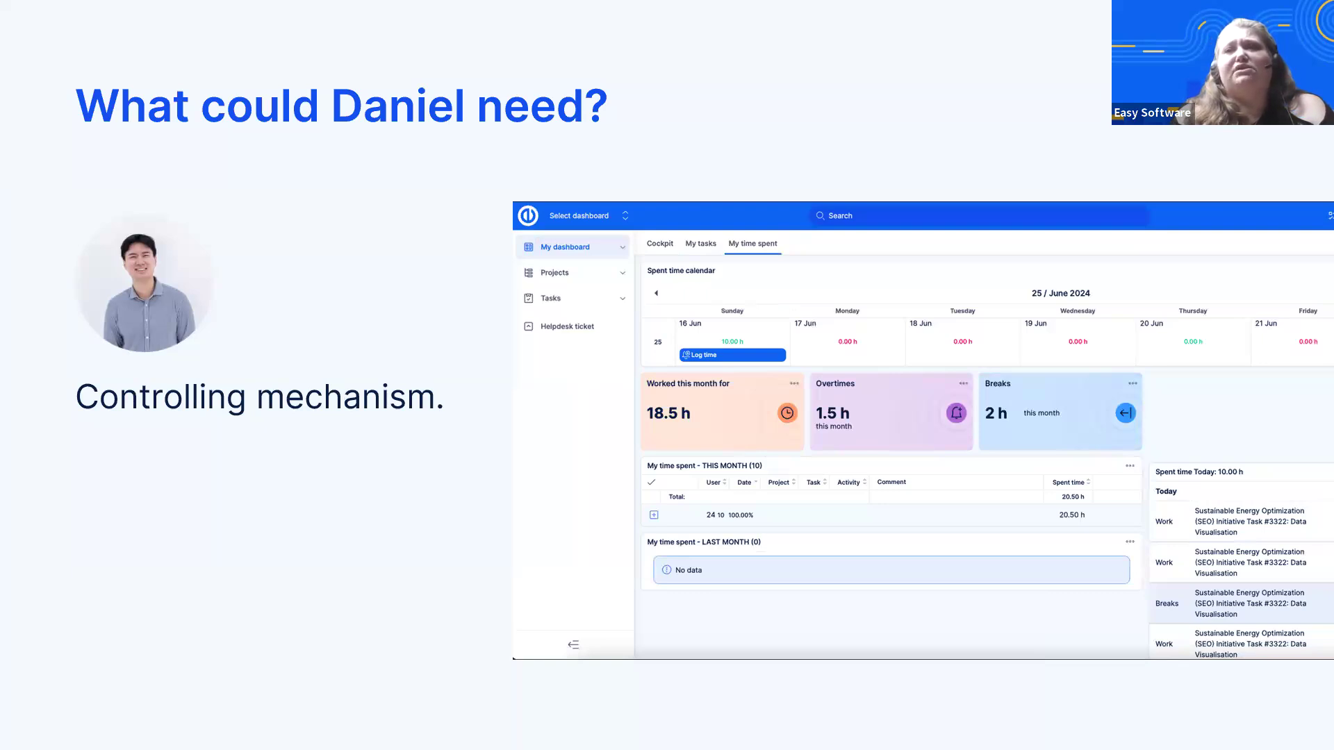
key("Right")
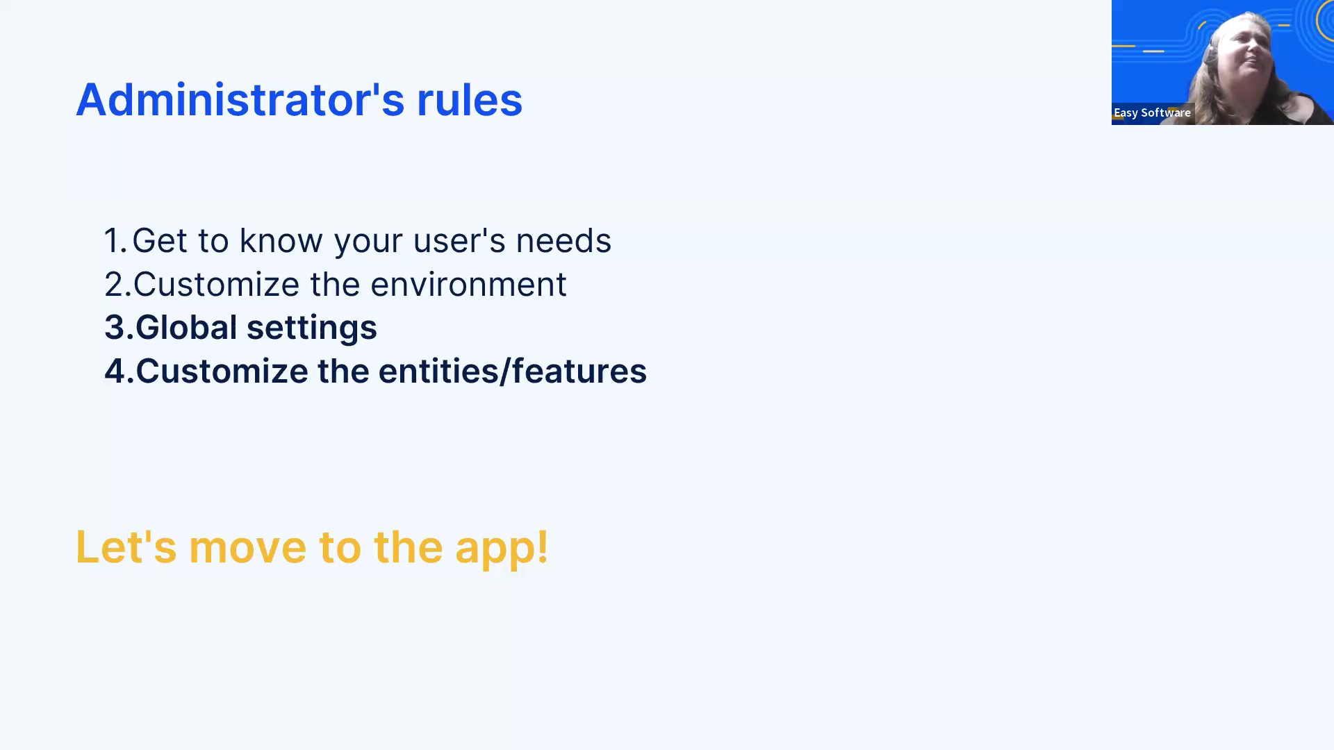
- Switch from the slides to the browser and open the Spent time settings in the administration
key("alt+Tab")
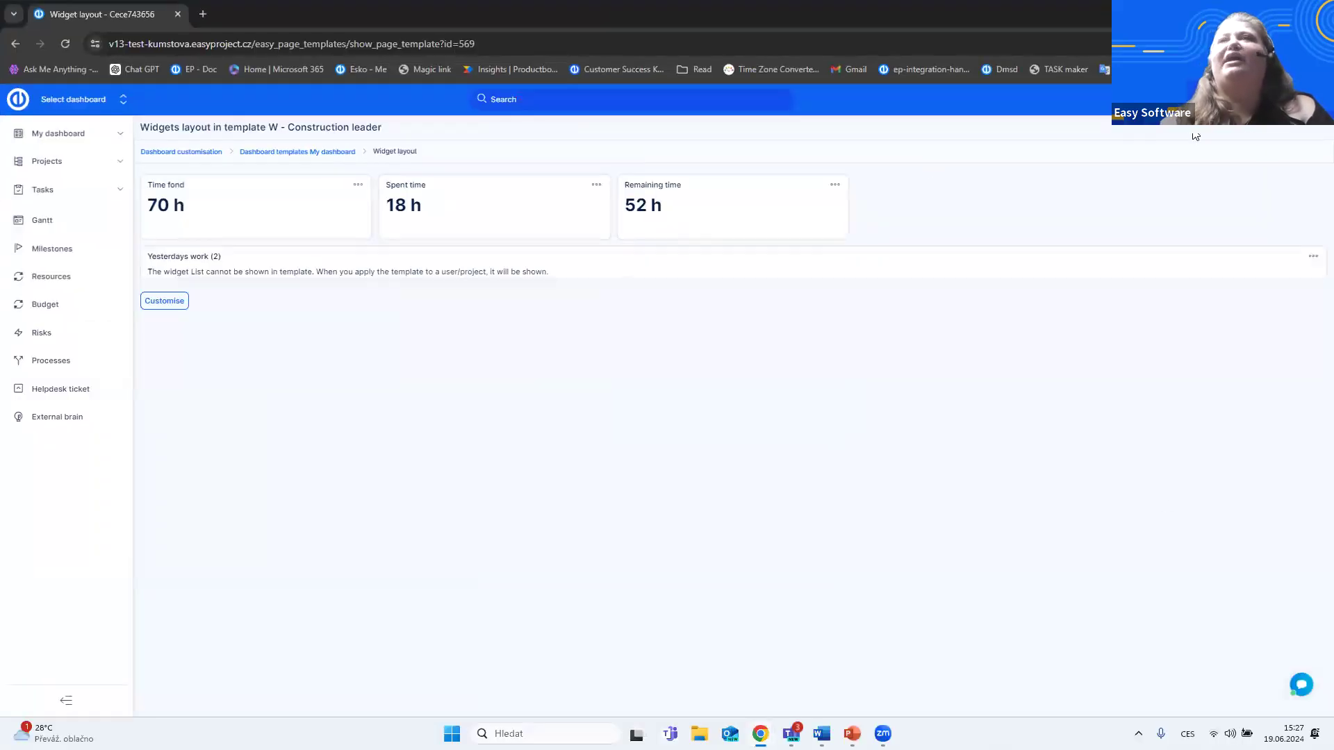
left_click(1314, 99)
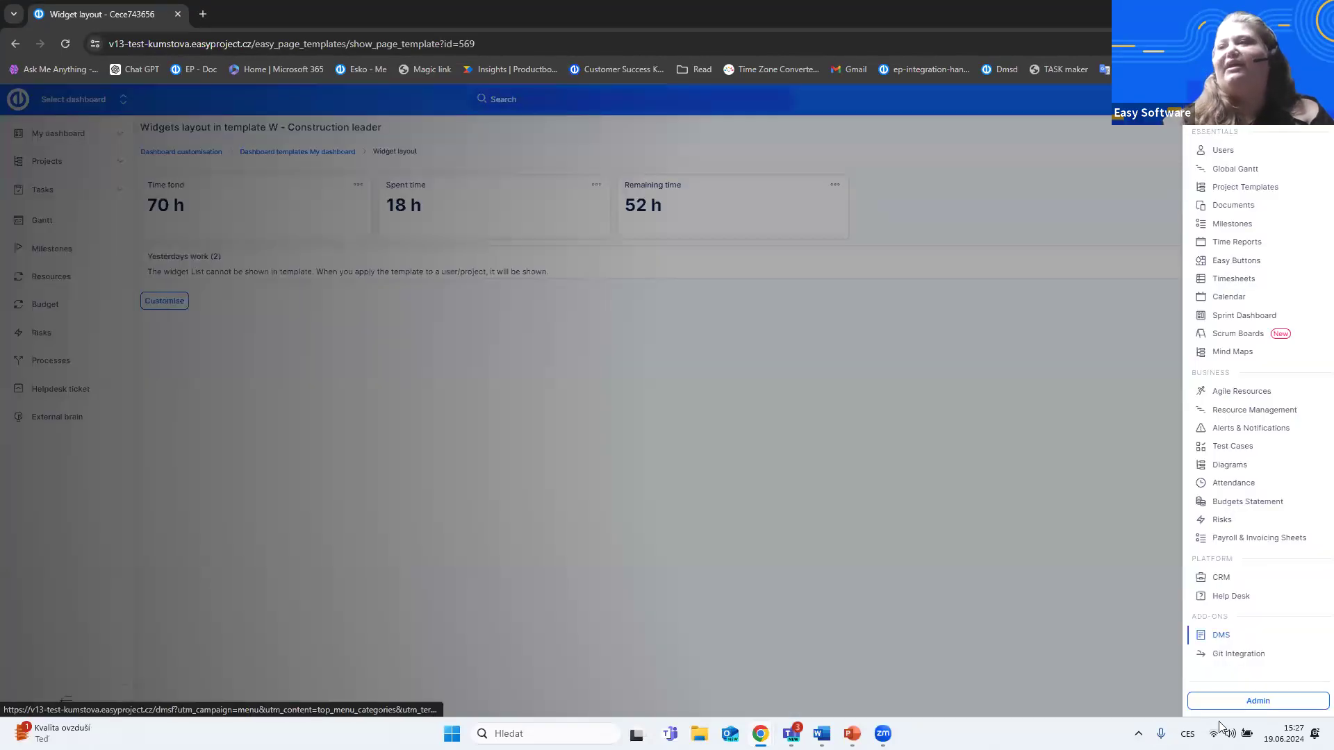
left_click(1276, 706)
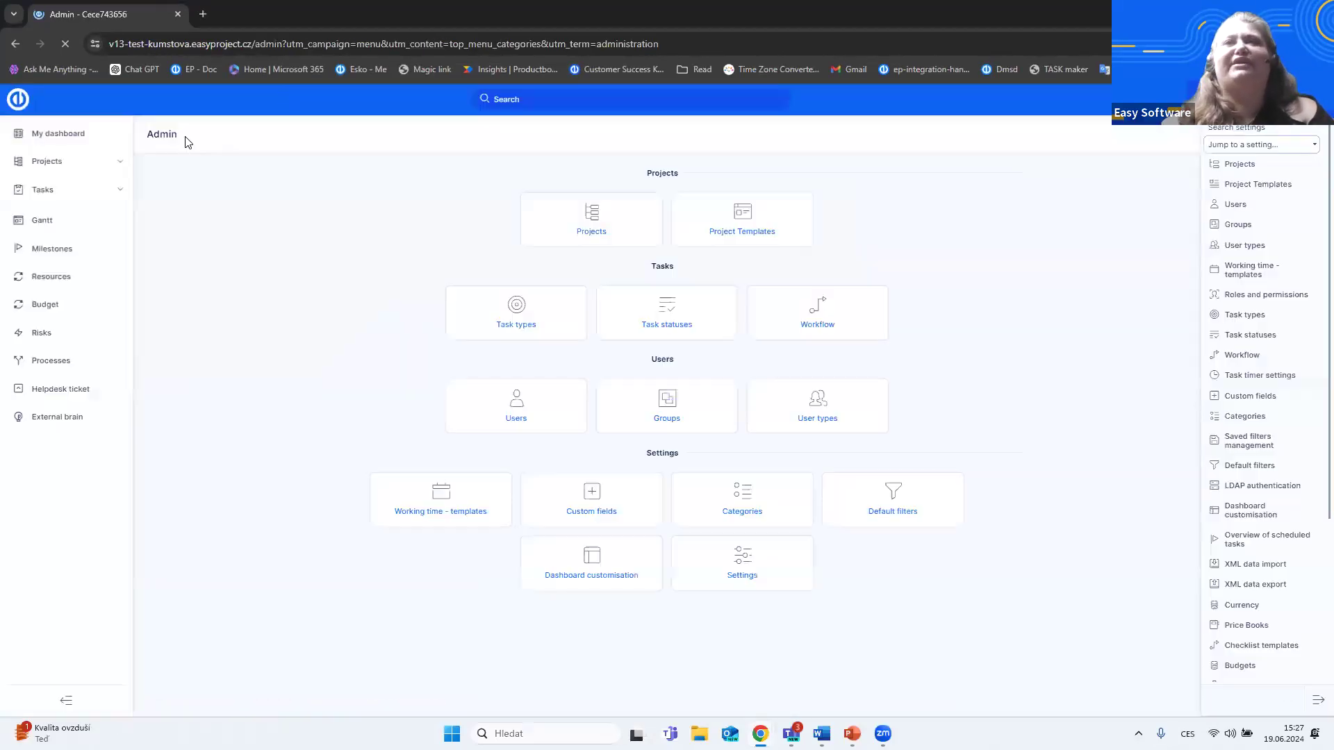
left_click(756, 577)
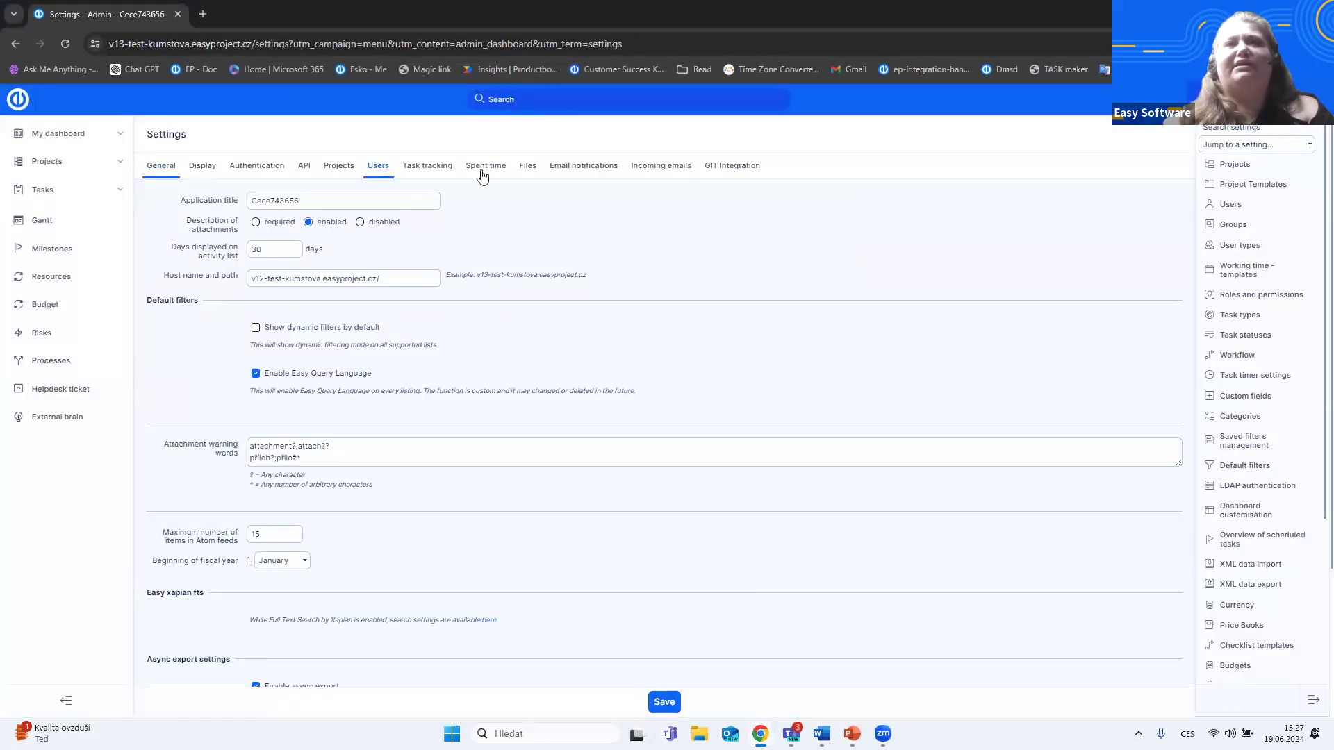
left_click(486, 170)
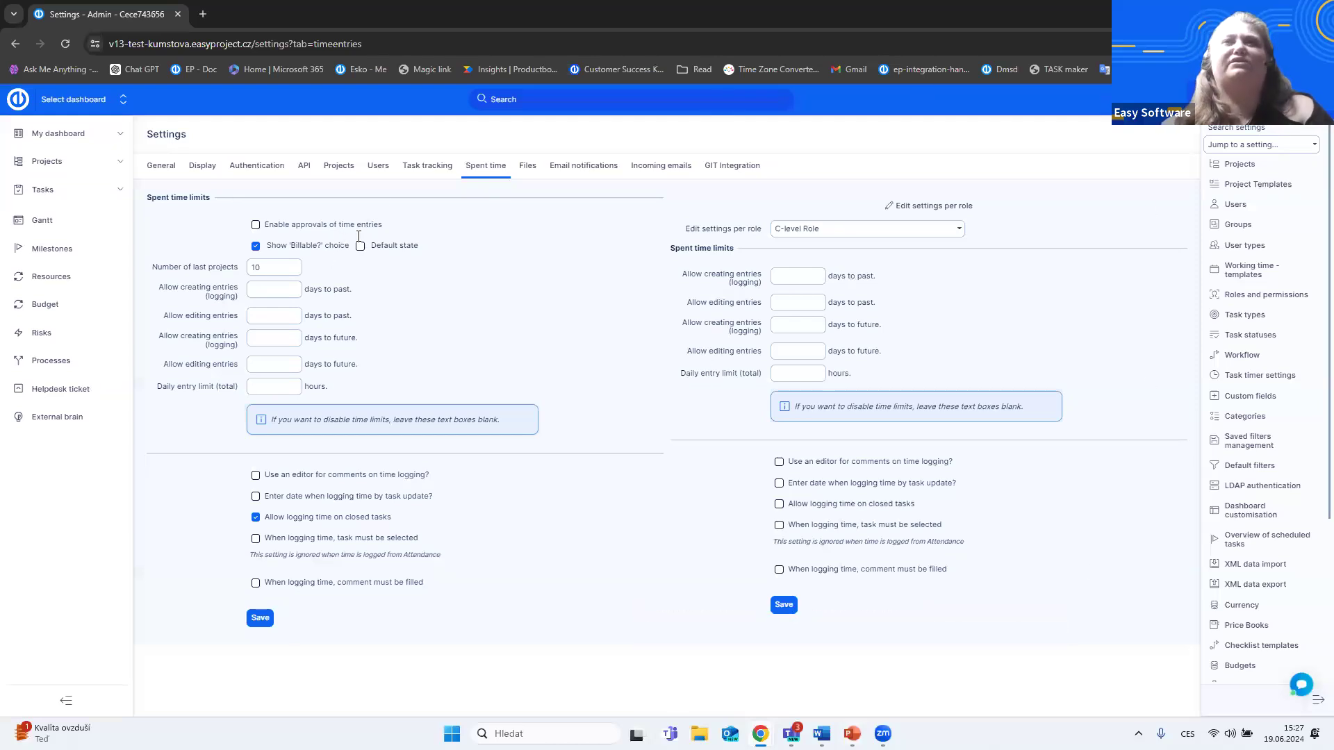
- Load the spent time settings for the Team Member role, review its limits for future days, and save the role settings
left_click(957, 228)
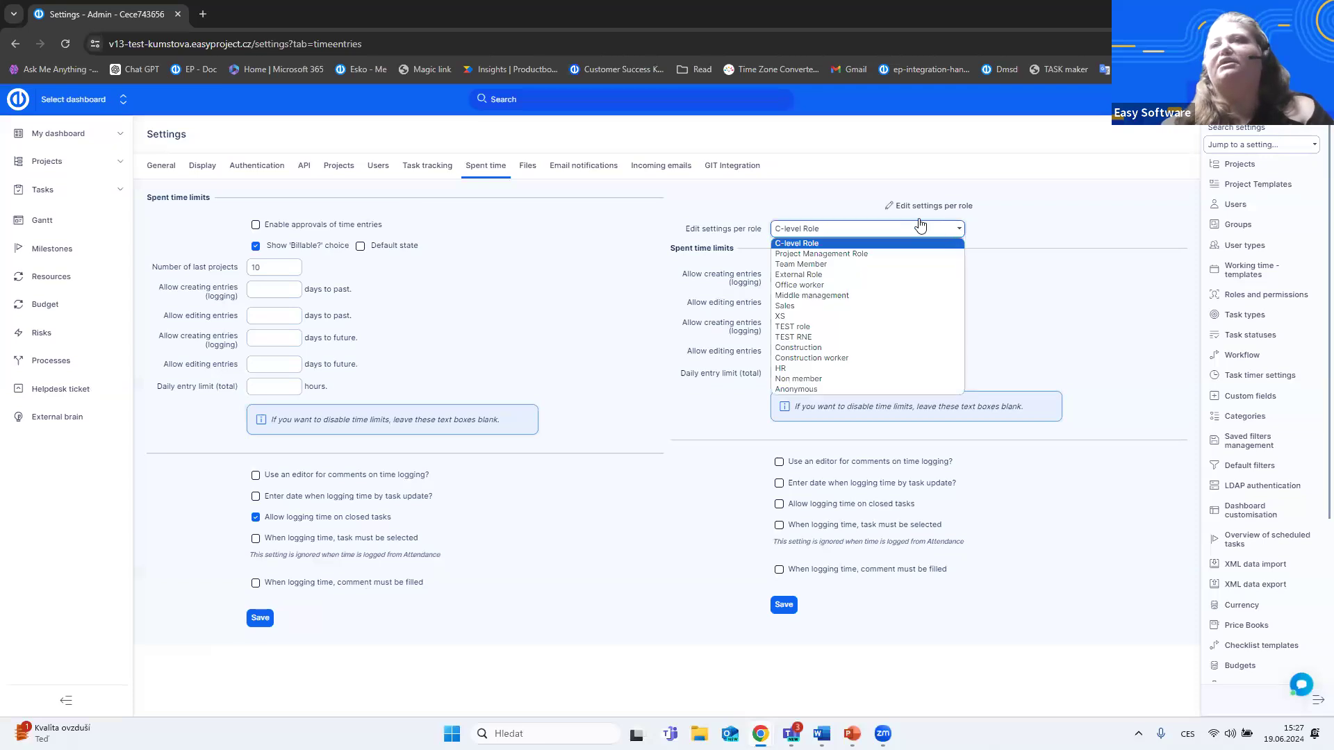
left_click(827, 264)
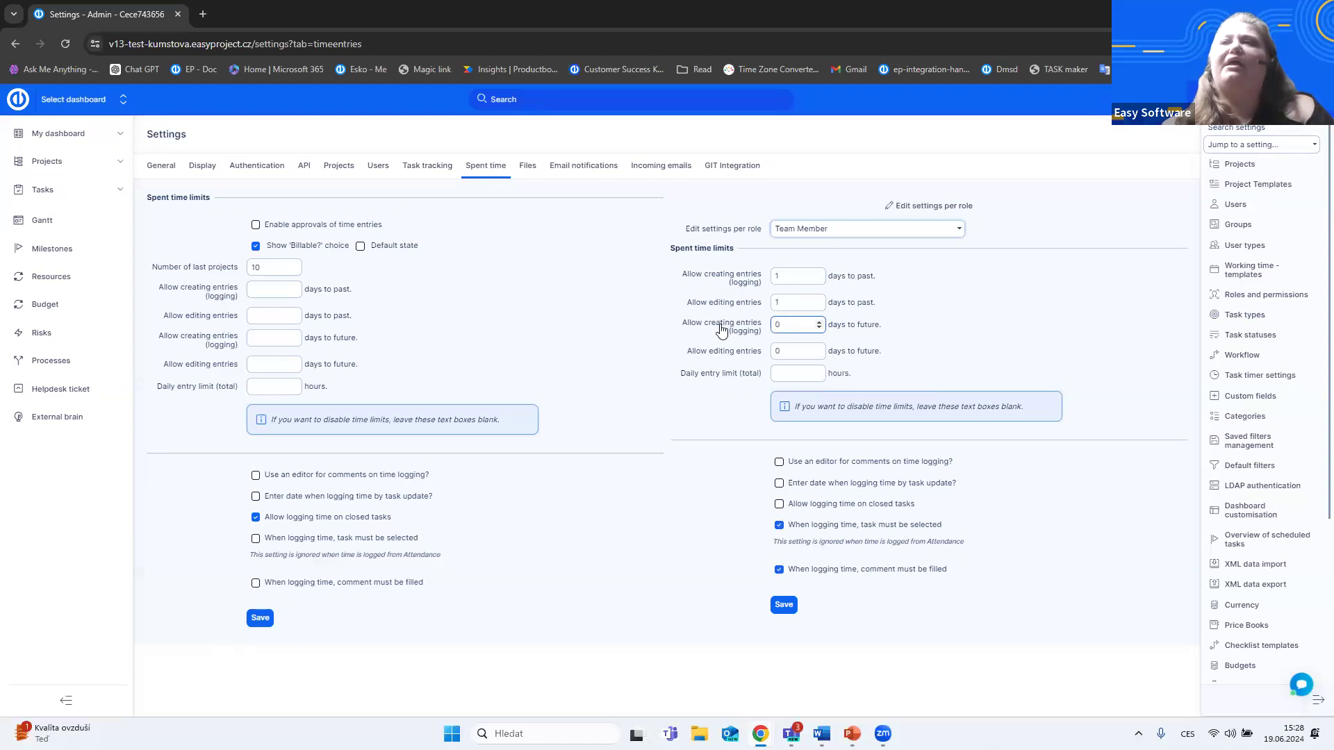
left_click(784, 351)
double_click(775, 325)
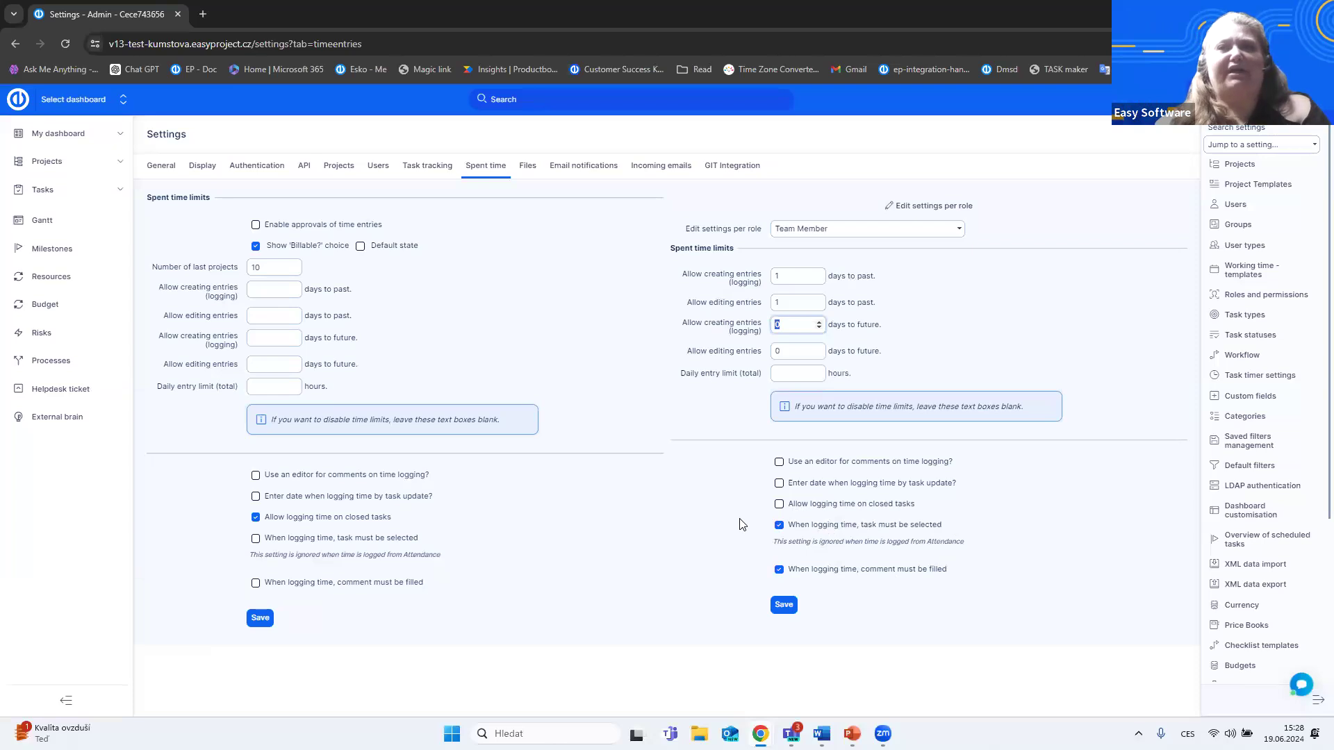
left_click(781, 608)
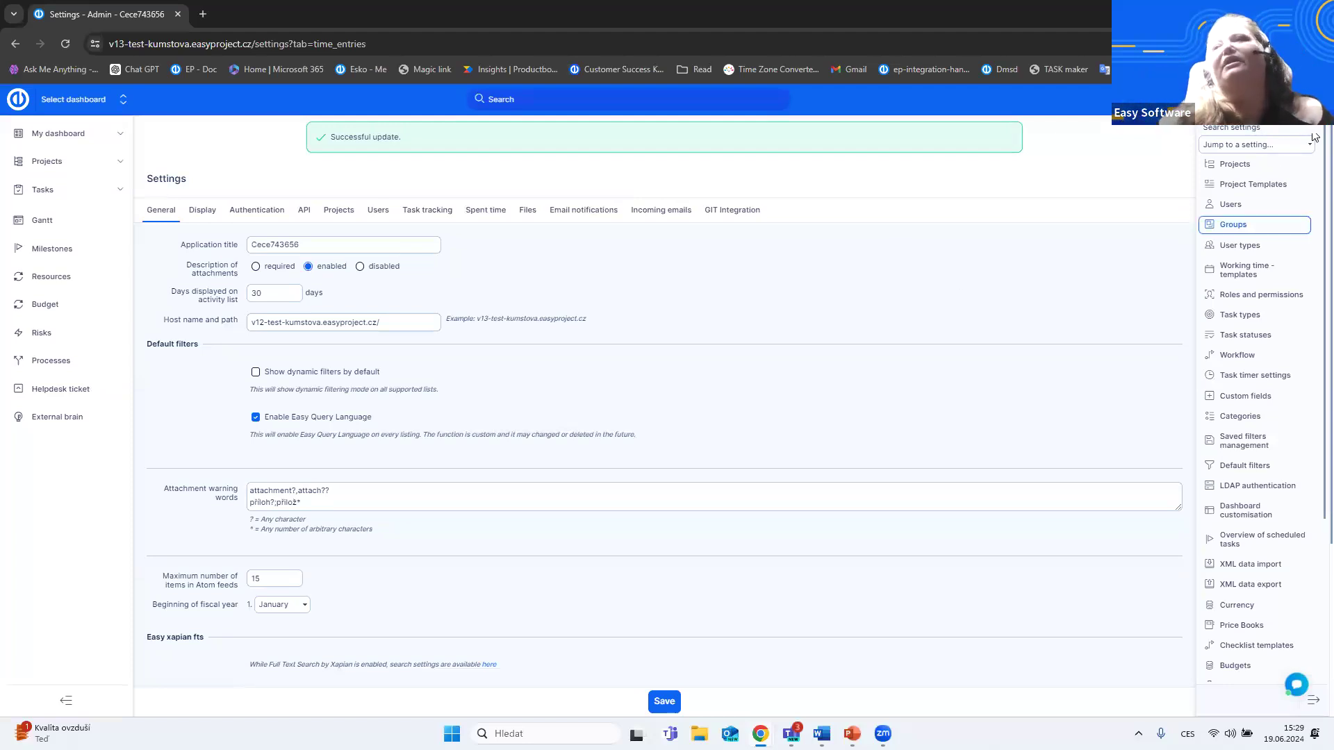
- Review the Activities (spent time) list in Categories and look over the form for a new activity
left_click(1250, 423)
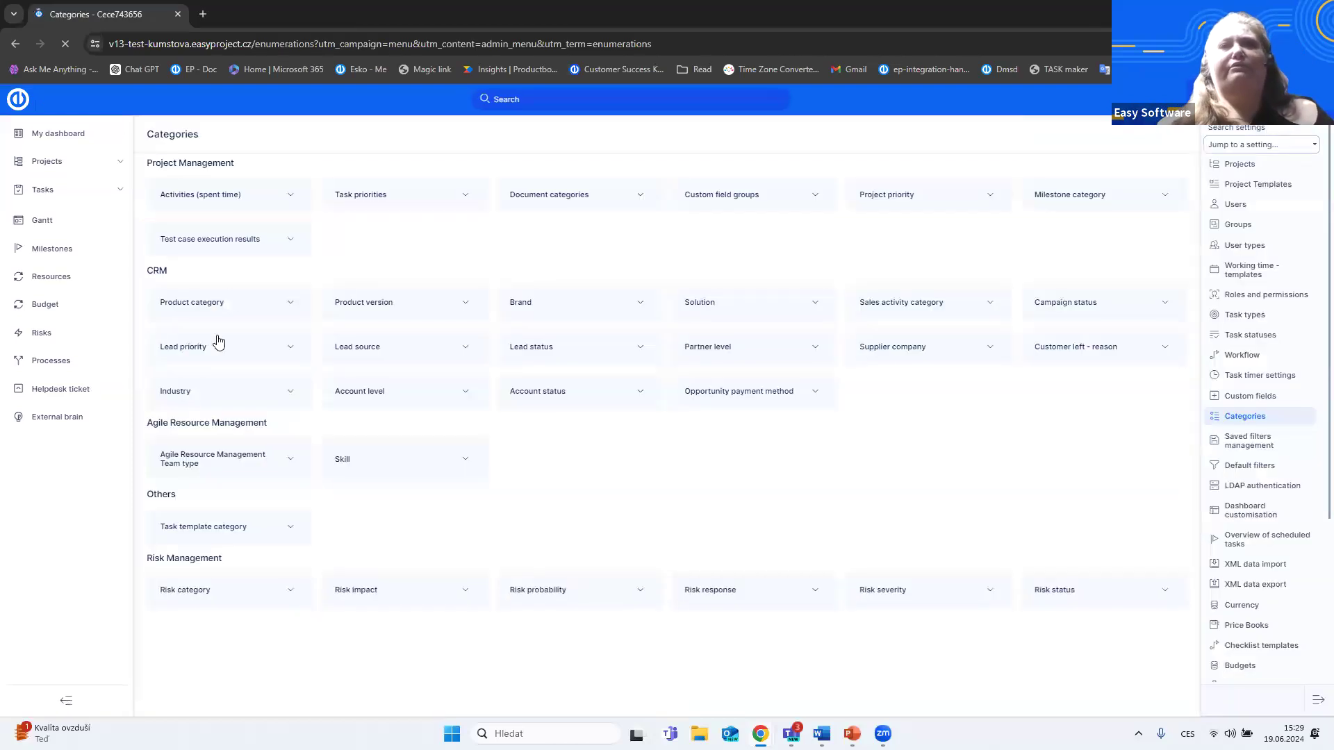
left_click(202, 202)
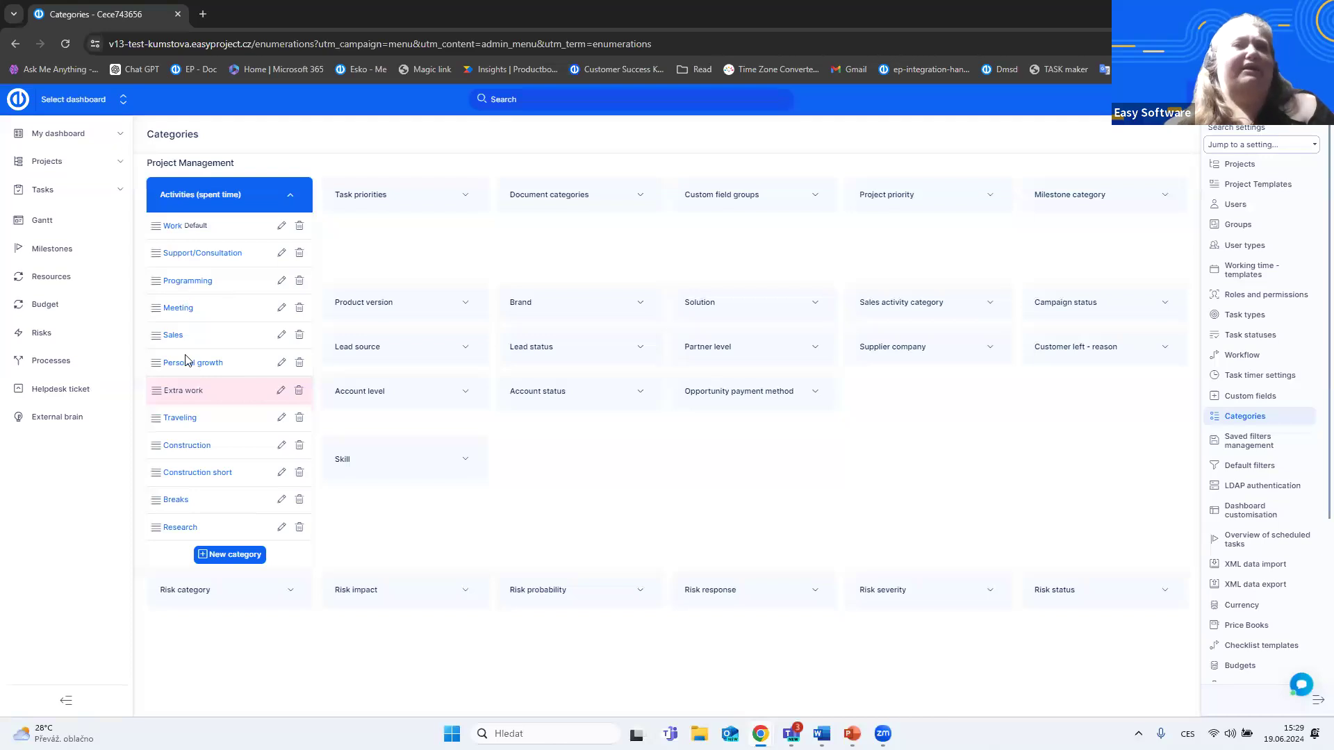
left_click(625, 480)
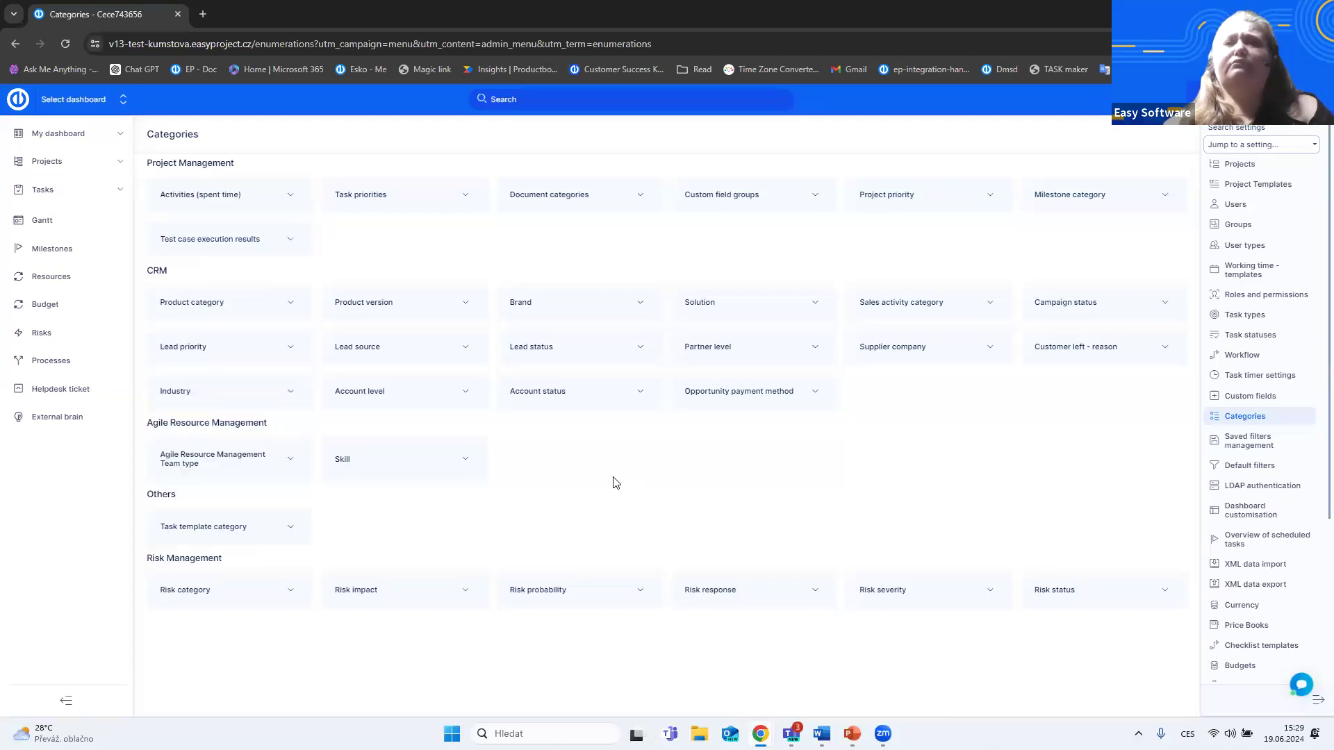
left_click(289, 196)
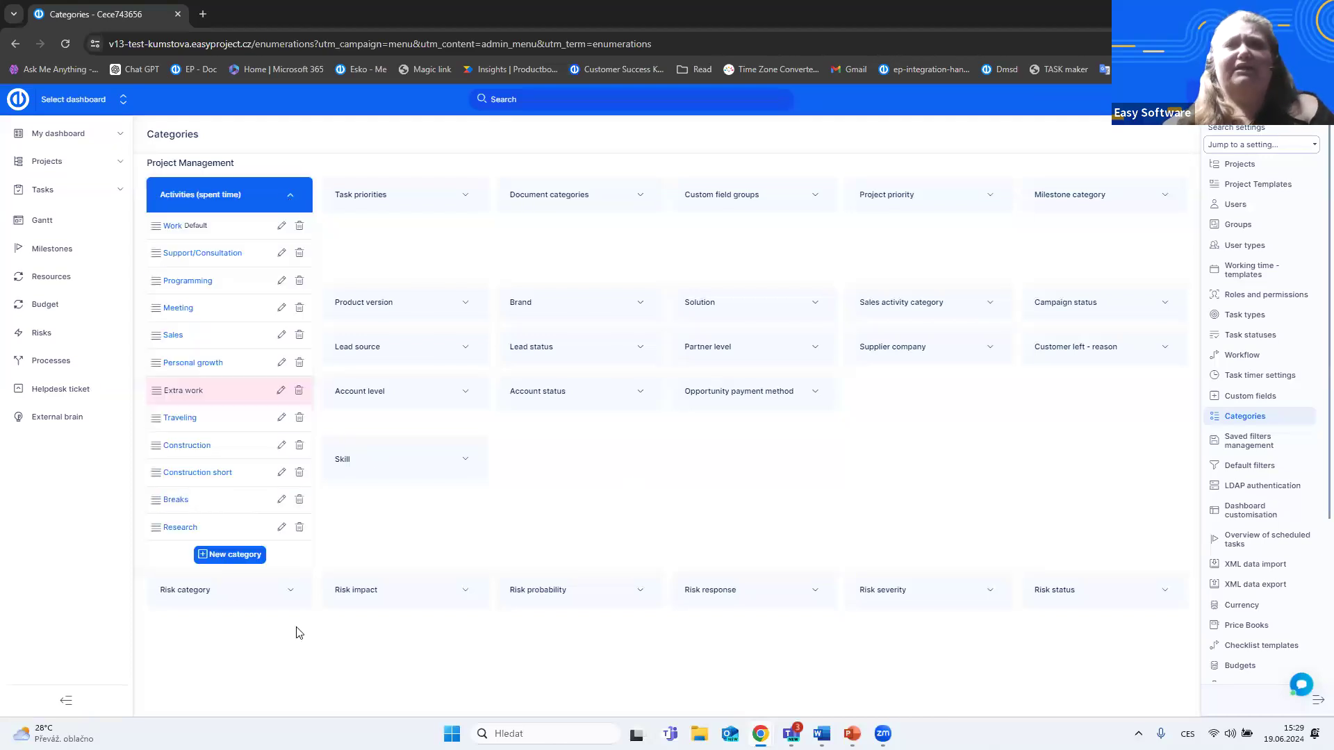
left_click(223, 553)
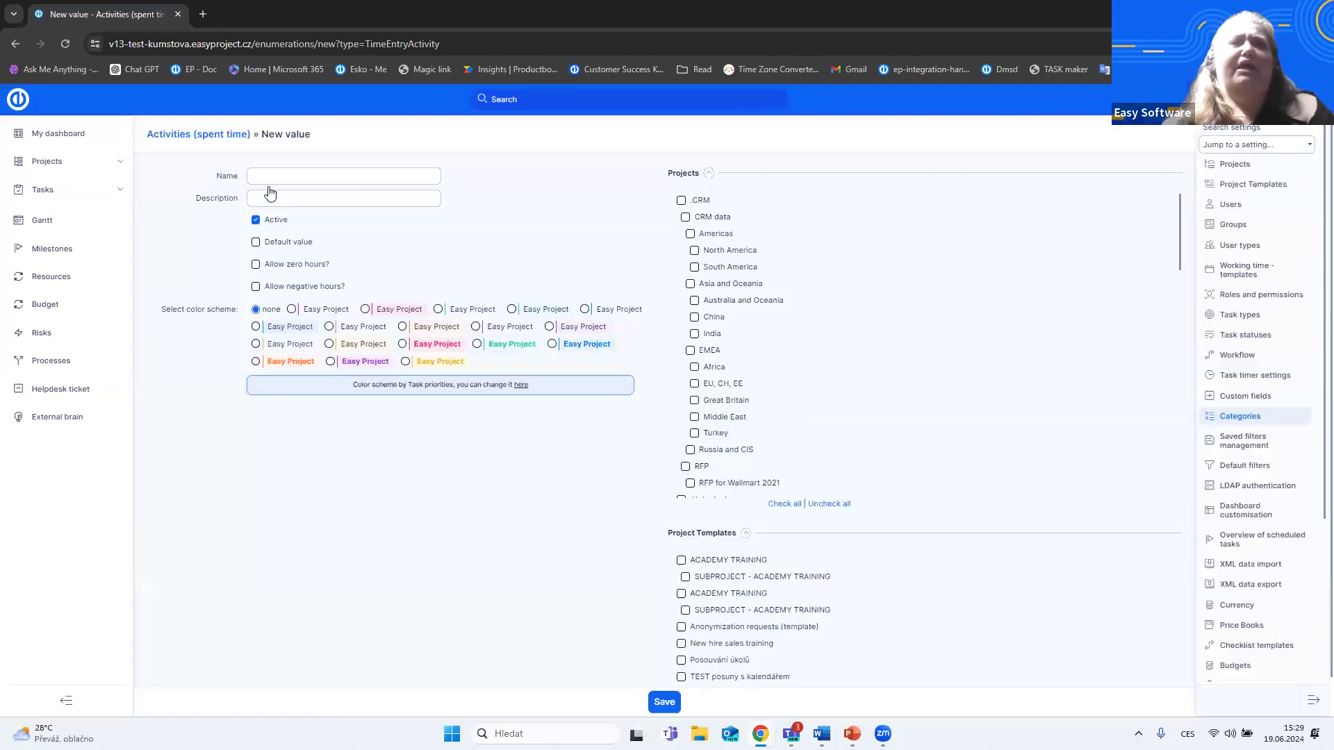
scroll(746, 332, "down", 3)
scroll(767, 453, "up", 3)
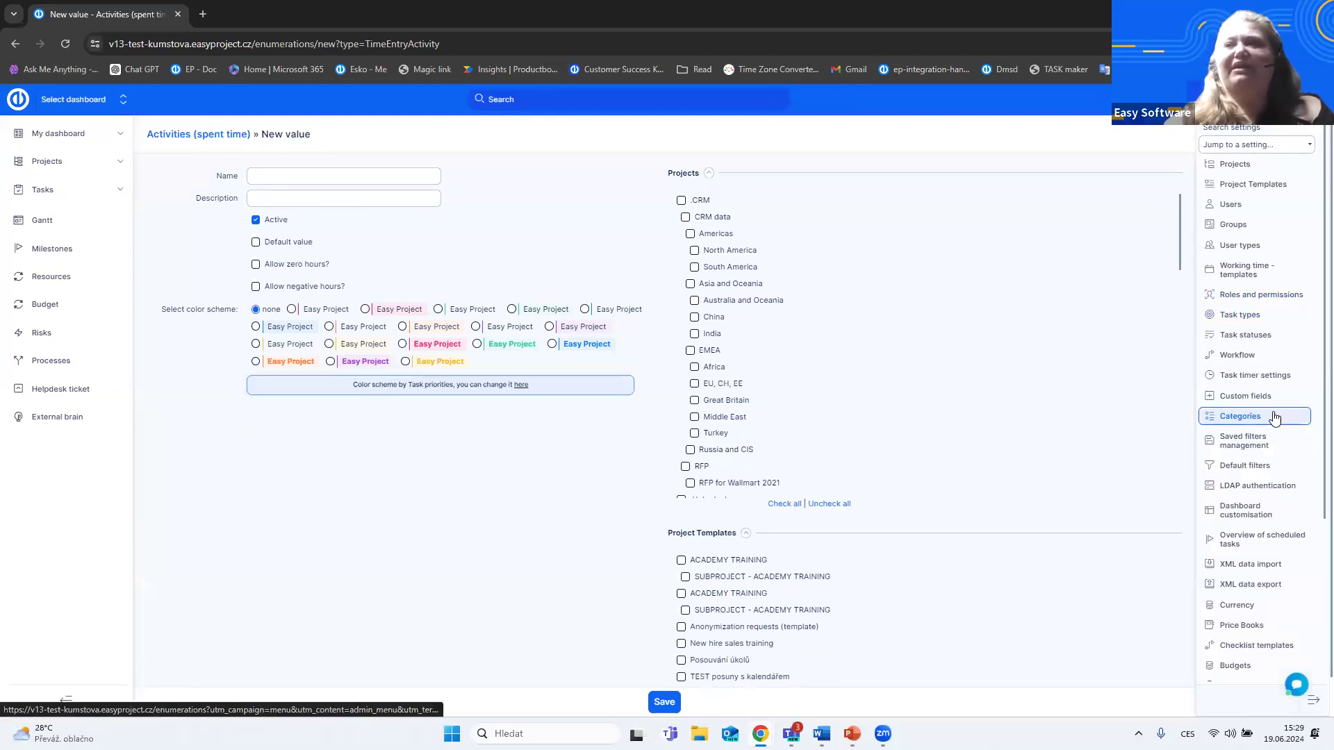
- Find the Task timer settings by searching the settings for "time", and switch the timer's Active option off and on again
left_click(1231, 141)
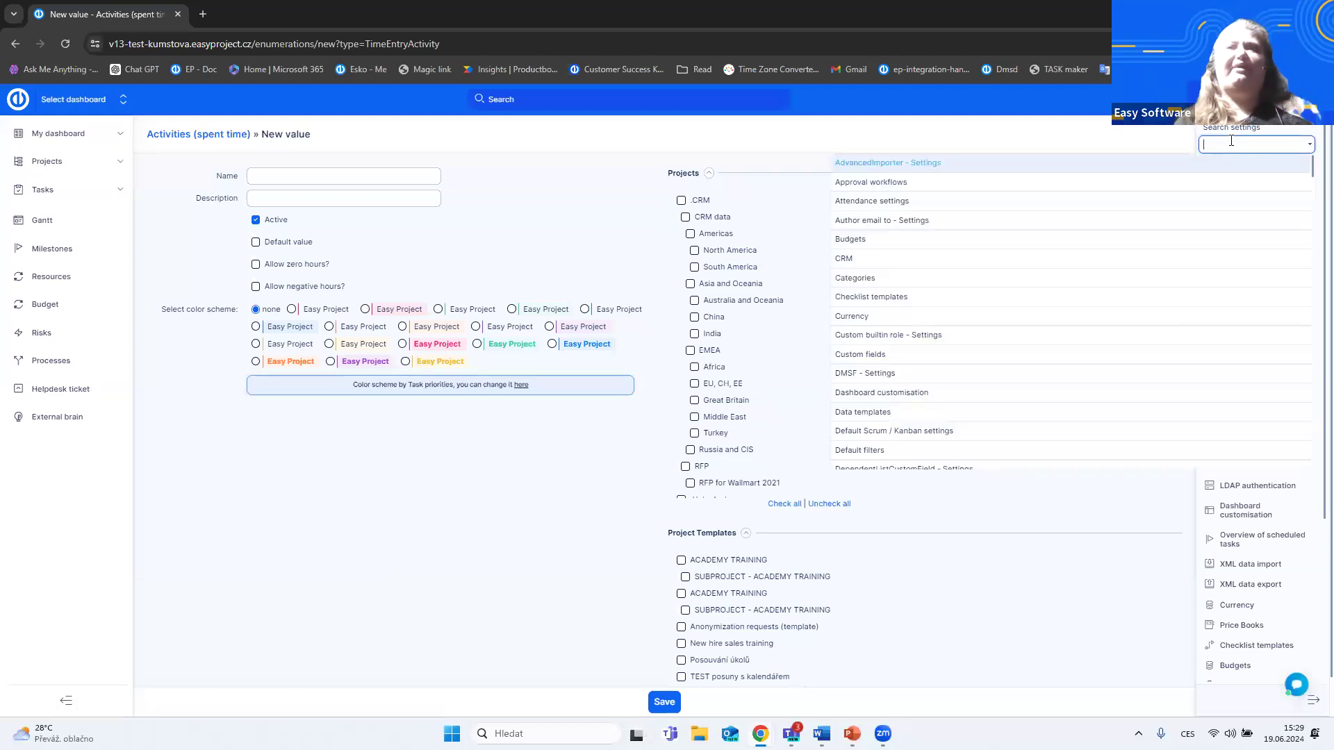
type("tra")
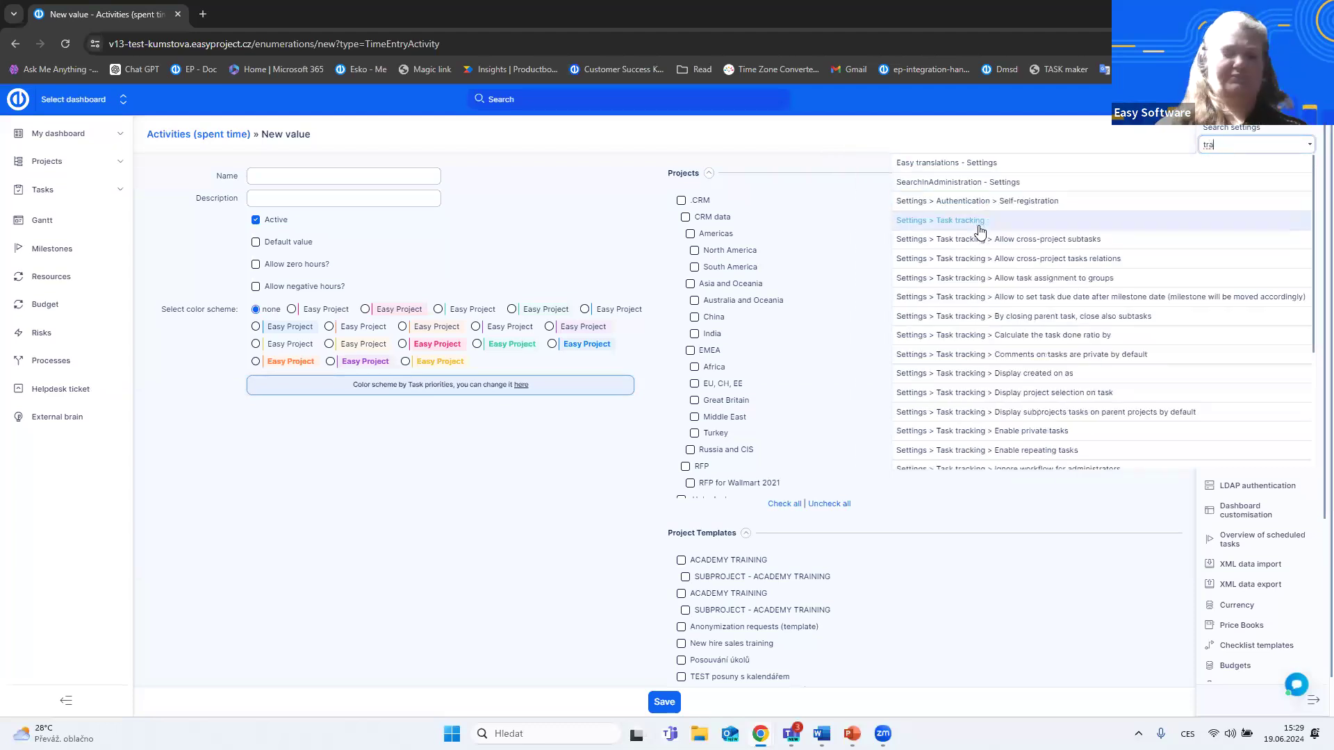
key("BackSpace")
key("BackSpace")
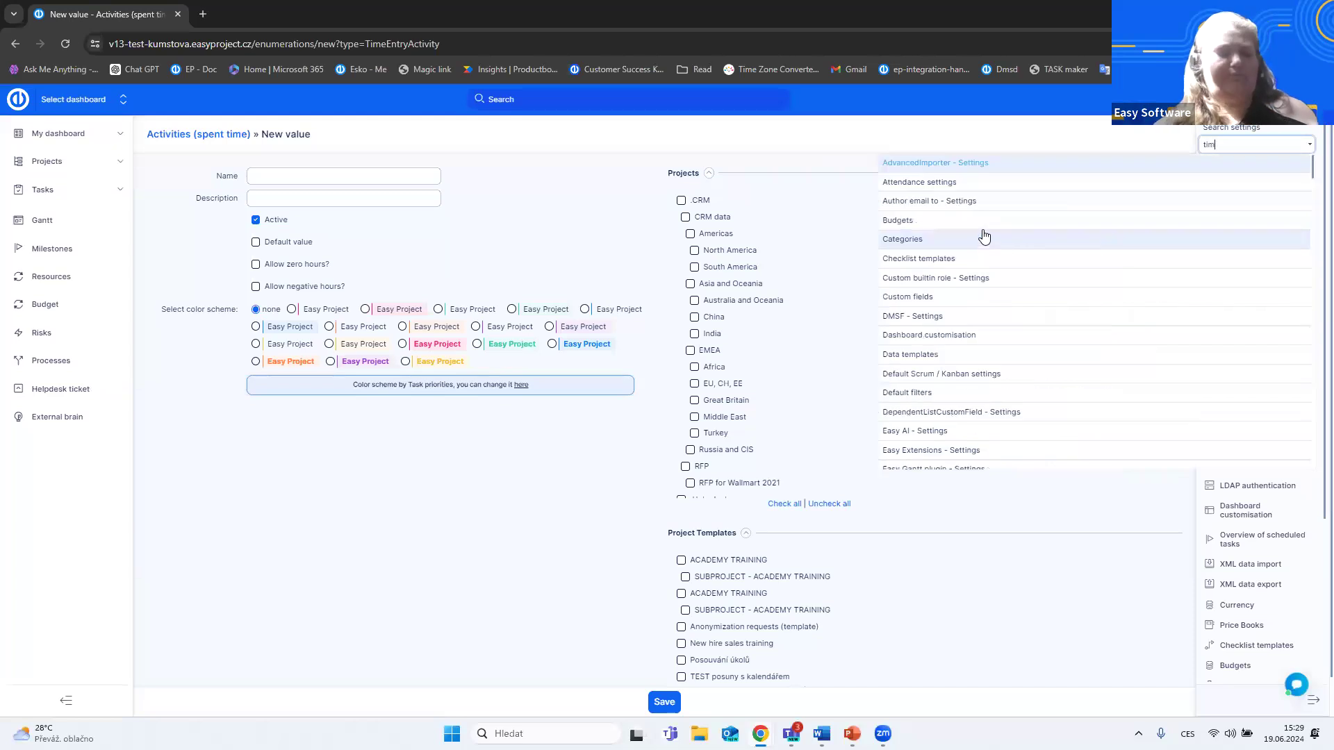
type("ime")
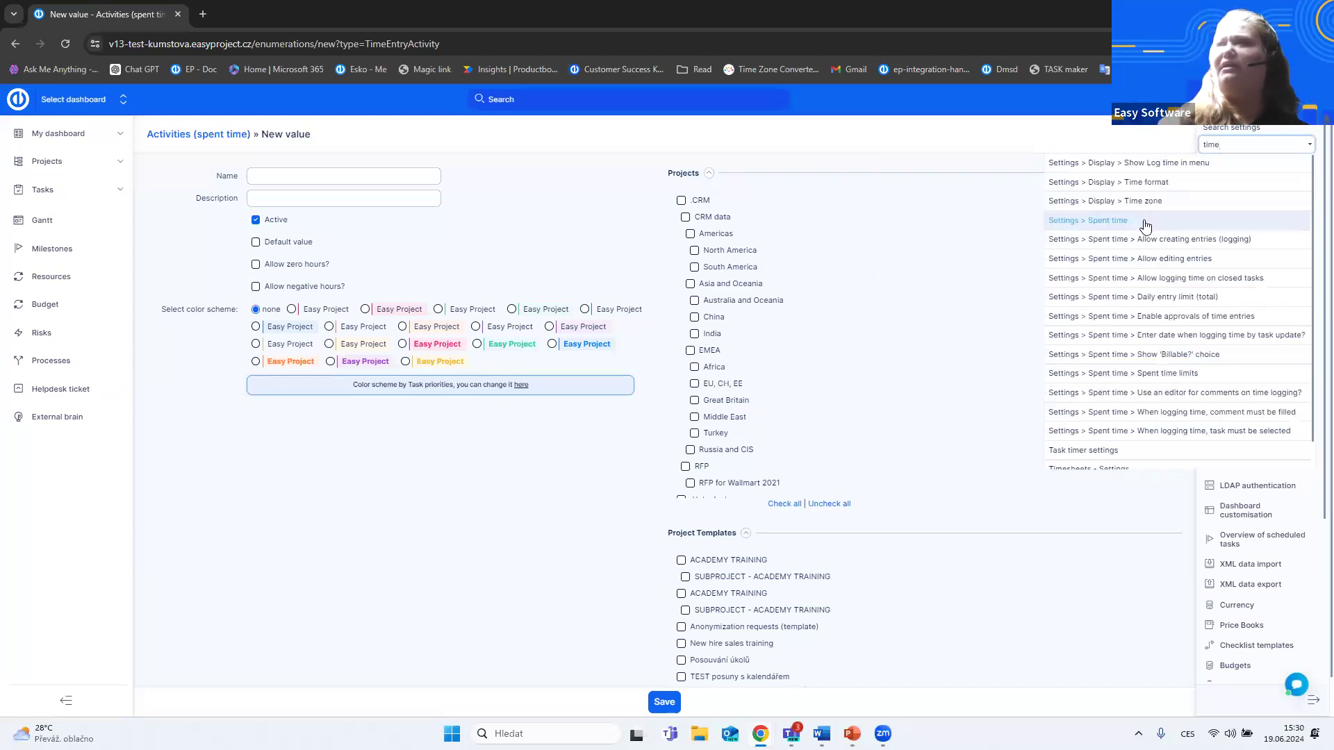
left_click(1096, 442)
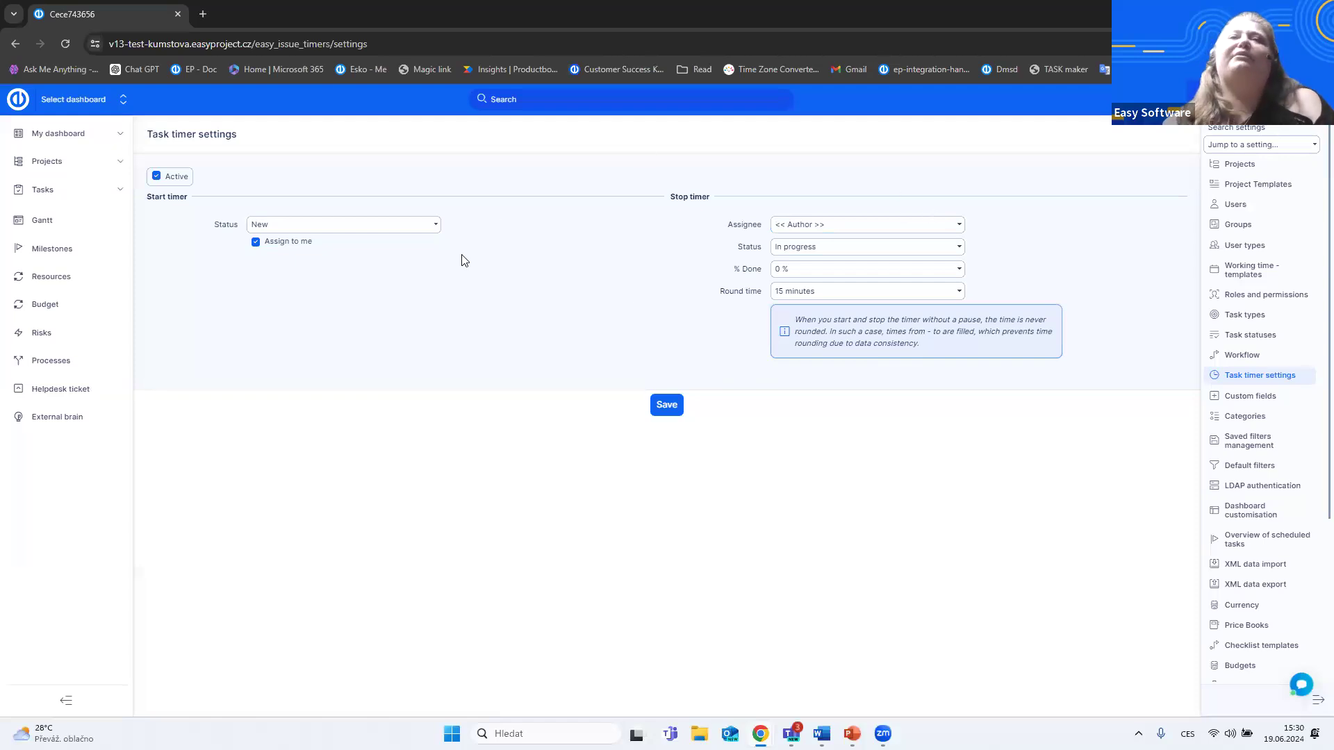
left_click(165, 177)
left_click(178, 177)
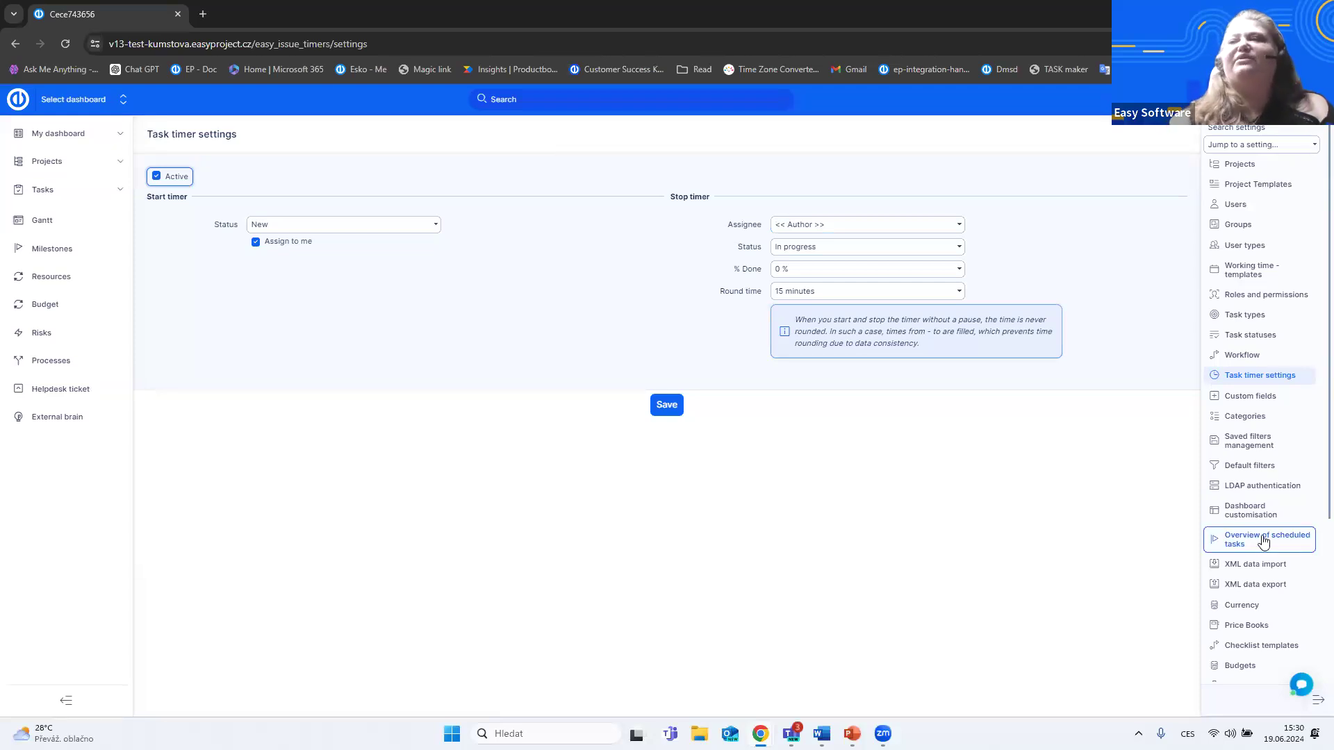
- Look at the template list of Project - dashboard in Dashboard customisation and return to the dashboard list
left_click(1259, 512)
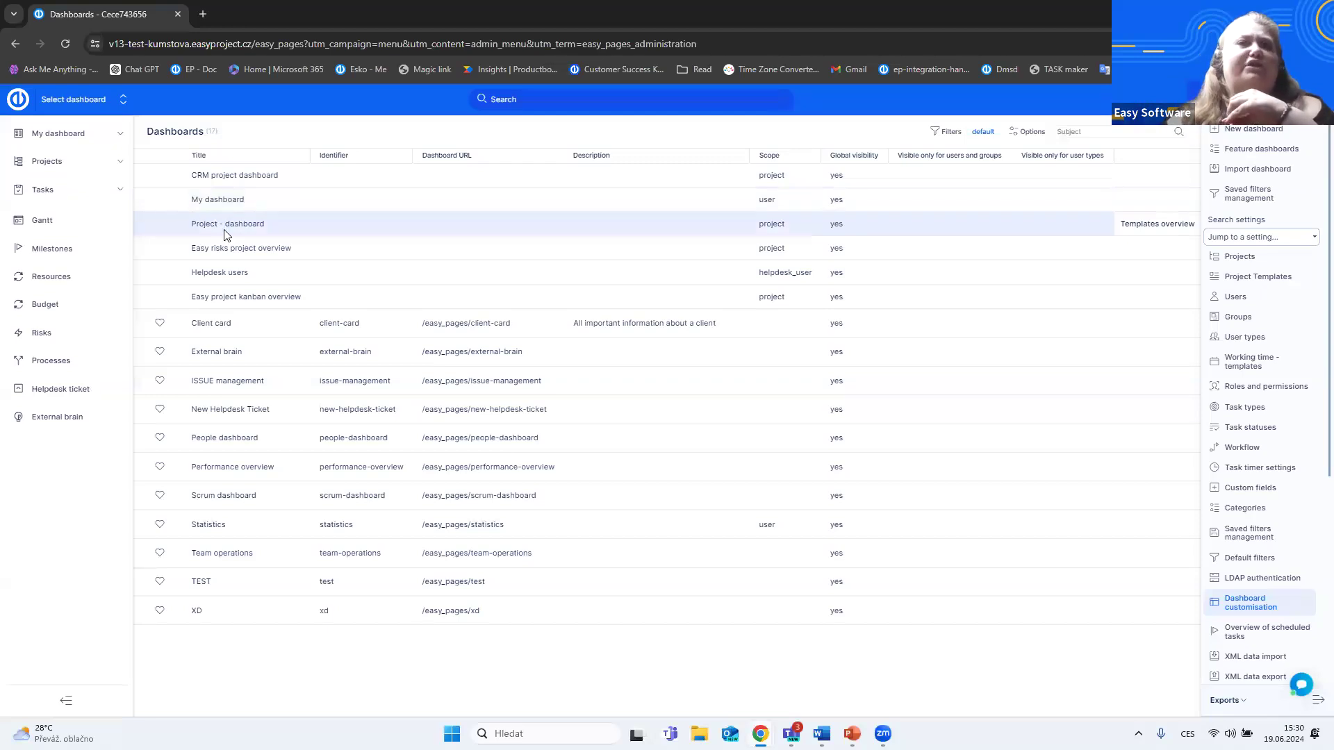
left_click(1157, 225)
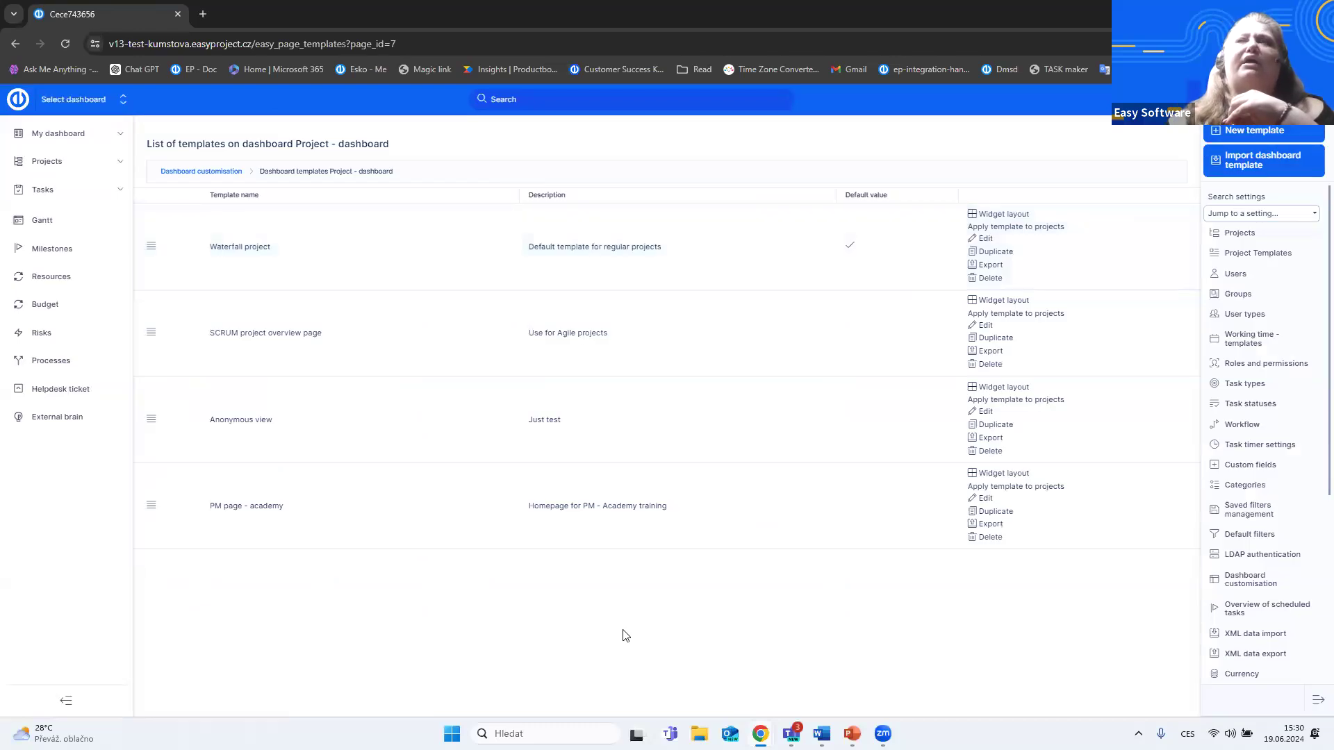
left_click(16, 44)
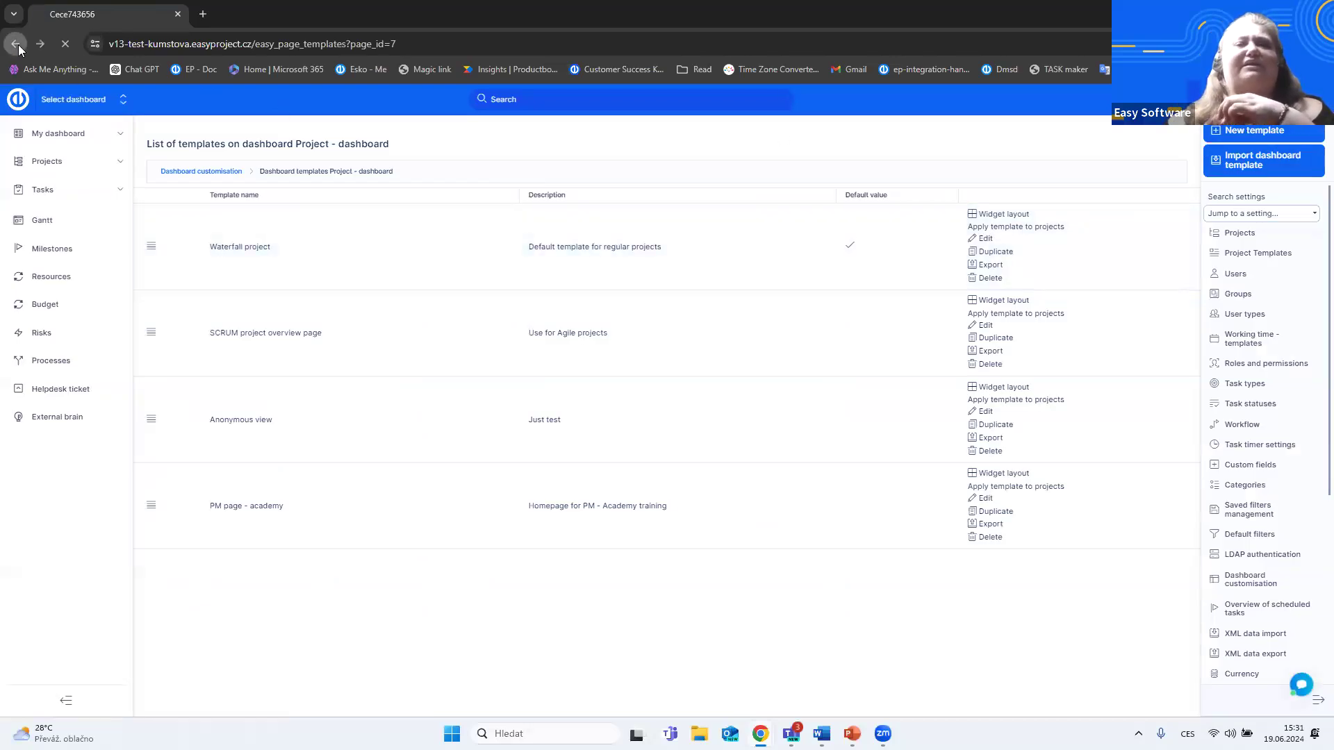
- Find W - Research project manager among the My dashboard templates, examine its widget layout, and return to the presentation slides
mouse_move(235, 203)
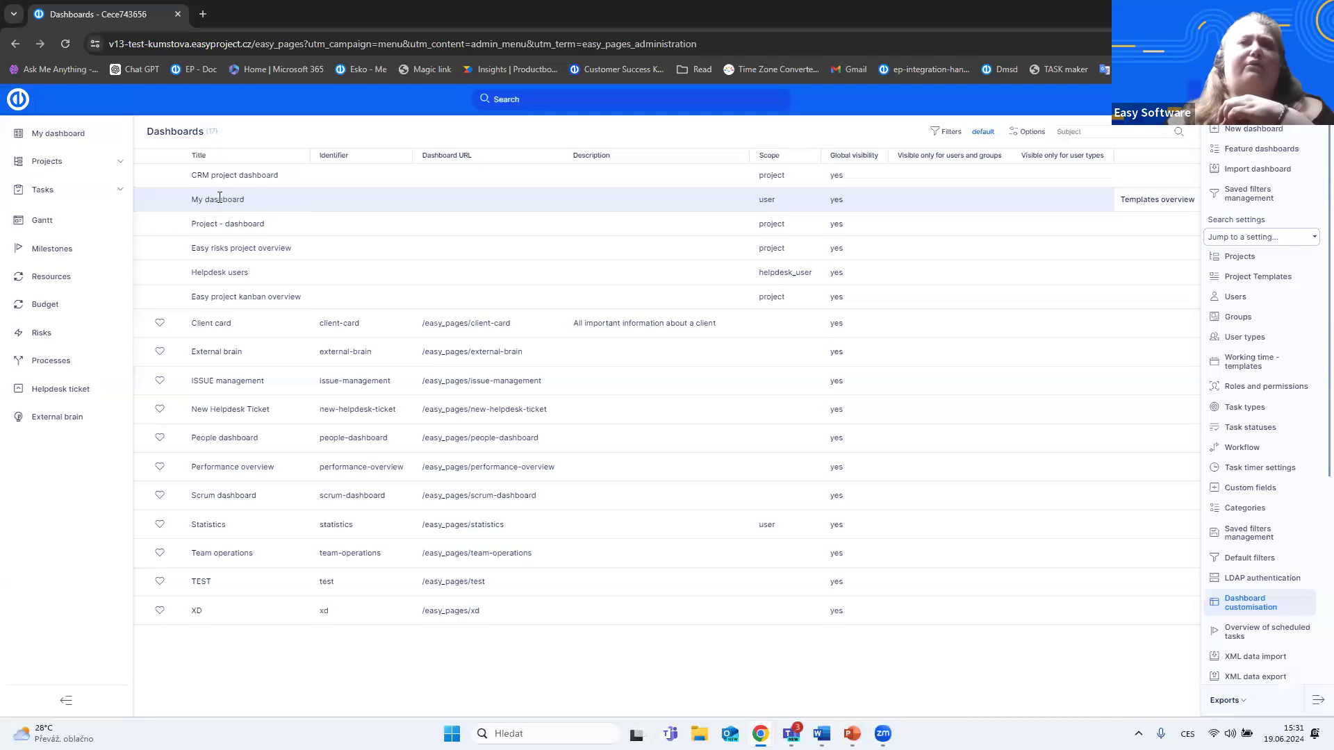
left_click(1148, 201)
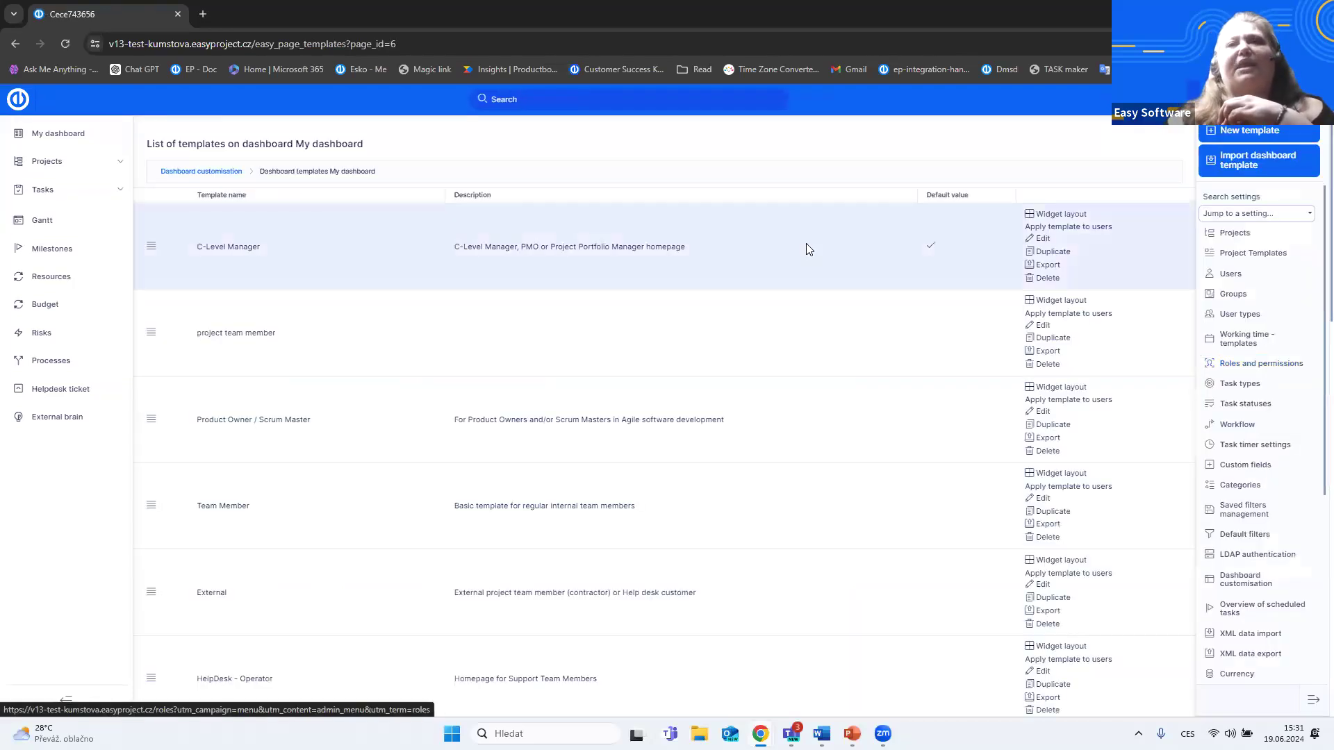
scroll(832, 287, "down", 11)
scroll(840, 301, "down", 3)
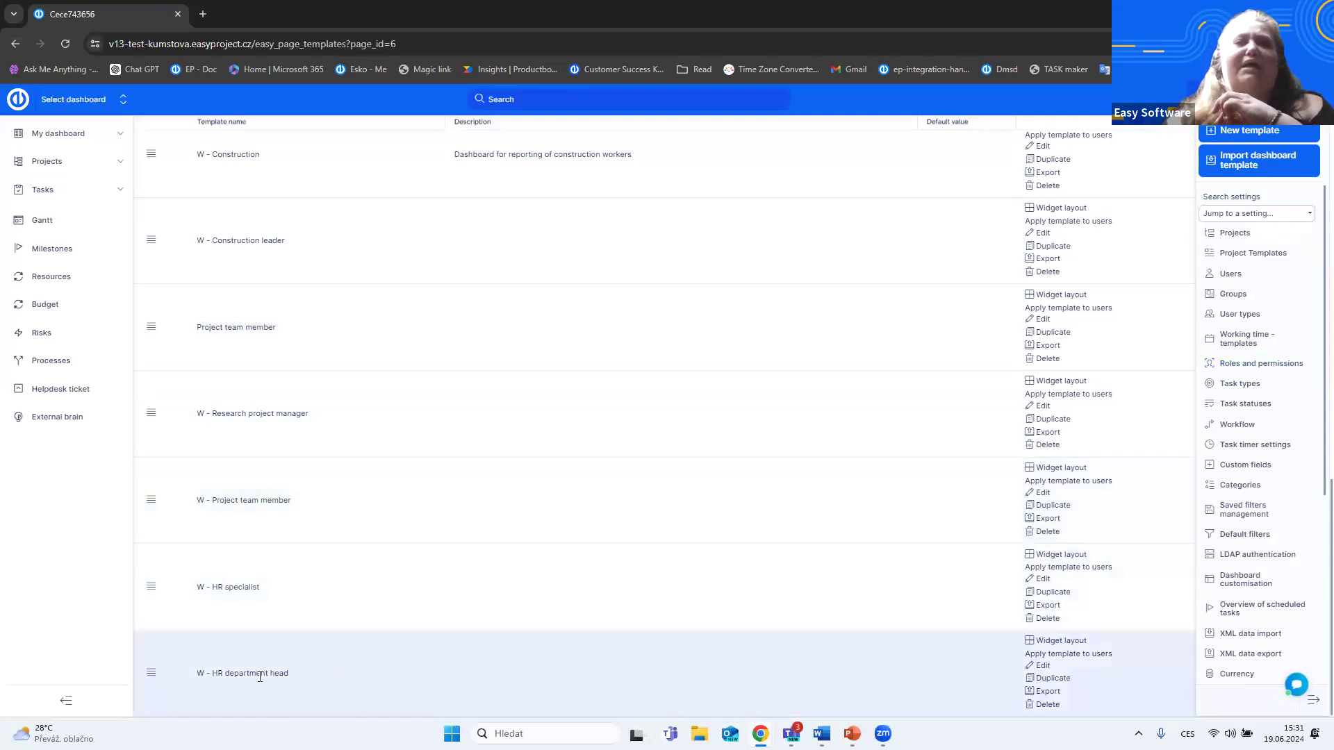
scroll(264, 566, "up", 2)
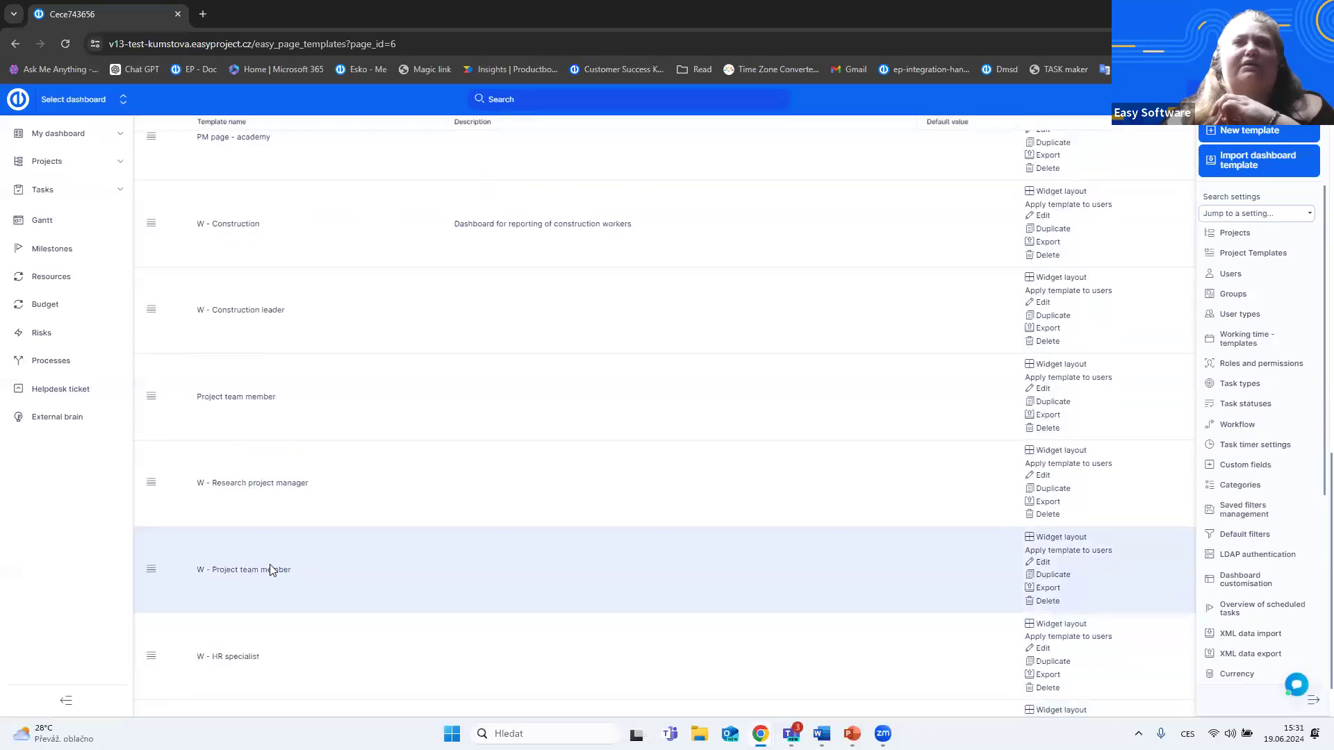
scroll(273, 569, "up", 1)
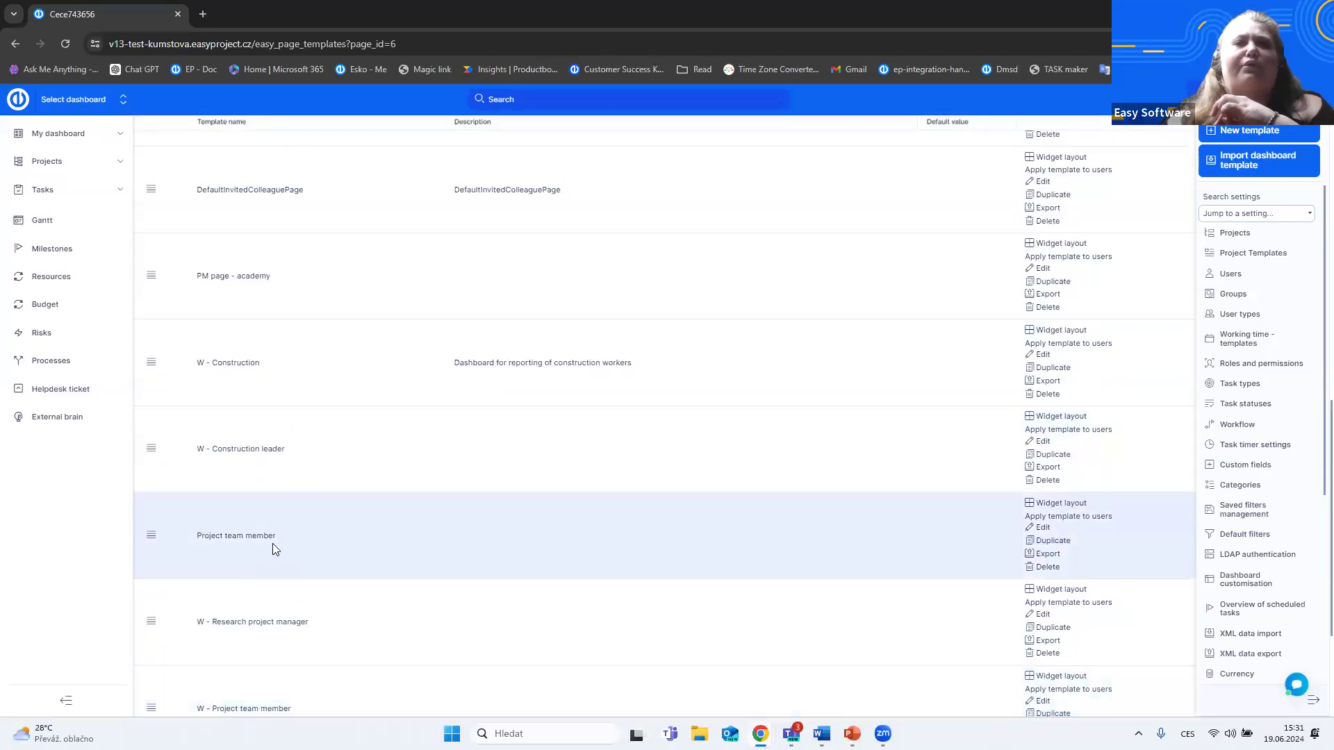
scroll(275, 545, "down", 2)
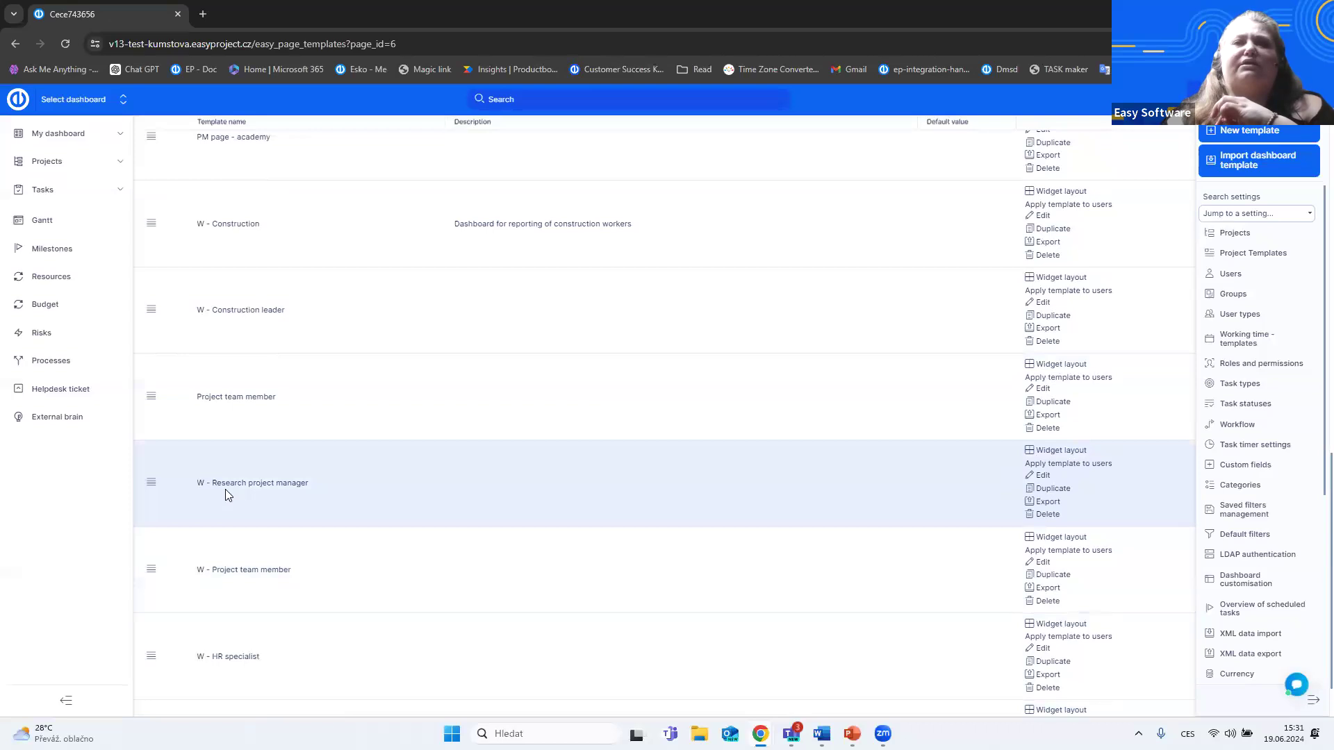
left_click(1051, 462)
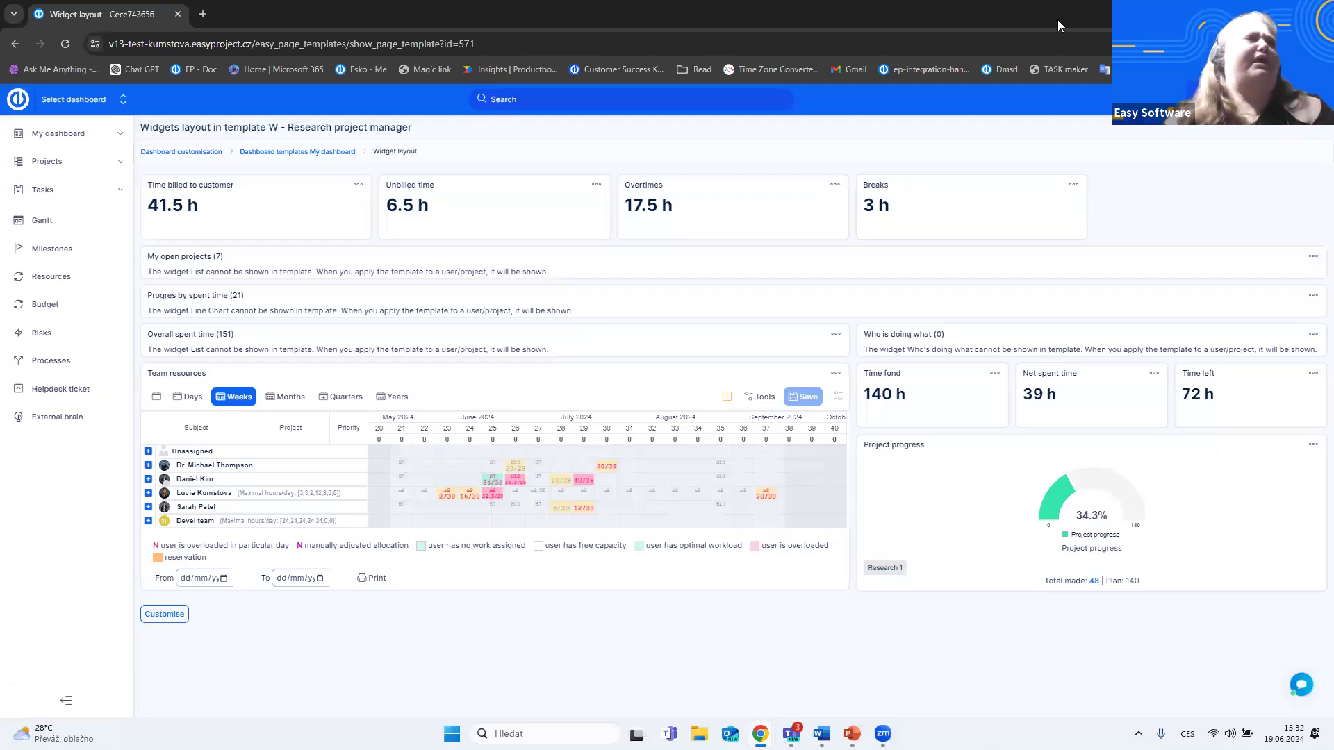
left_click(1253, 11)
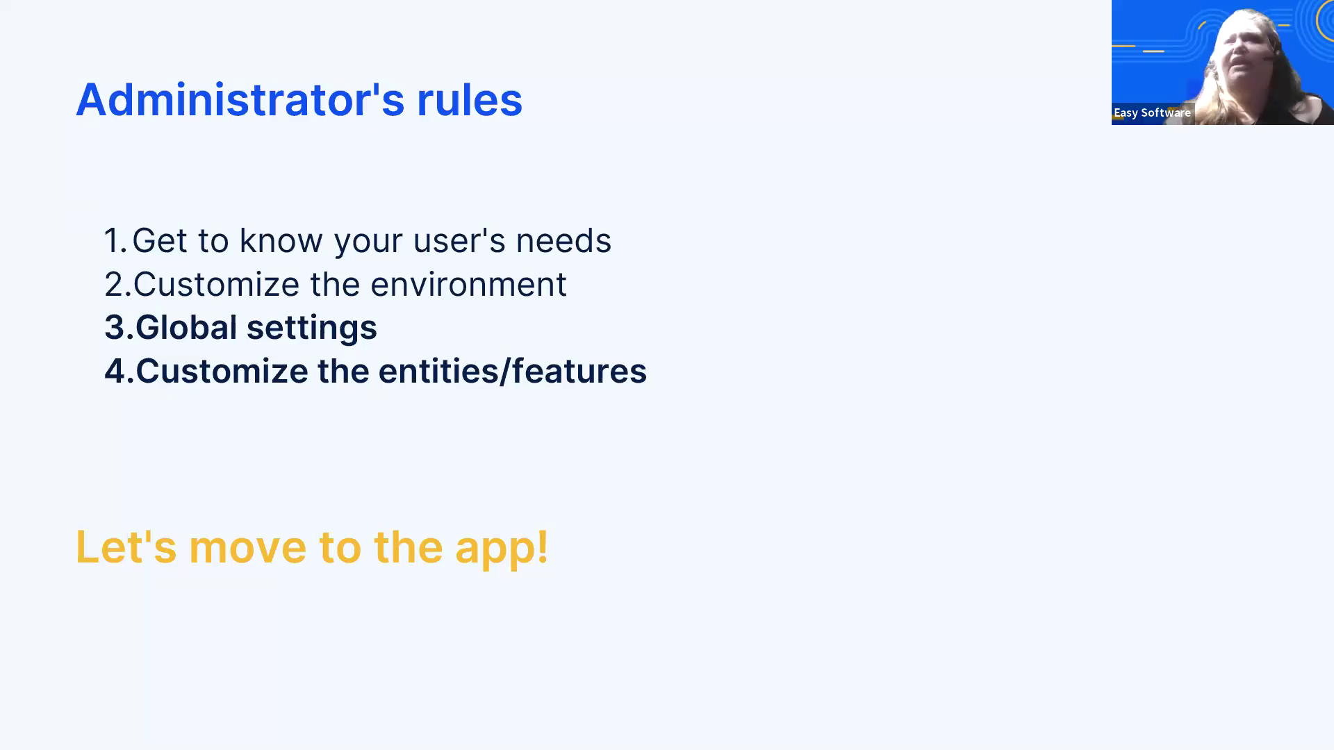
- Switch to the Easy Project login page in the browser, sign in with the first saved account's login name and password, and dismiss the password warning
key("alt+Tab")
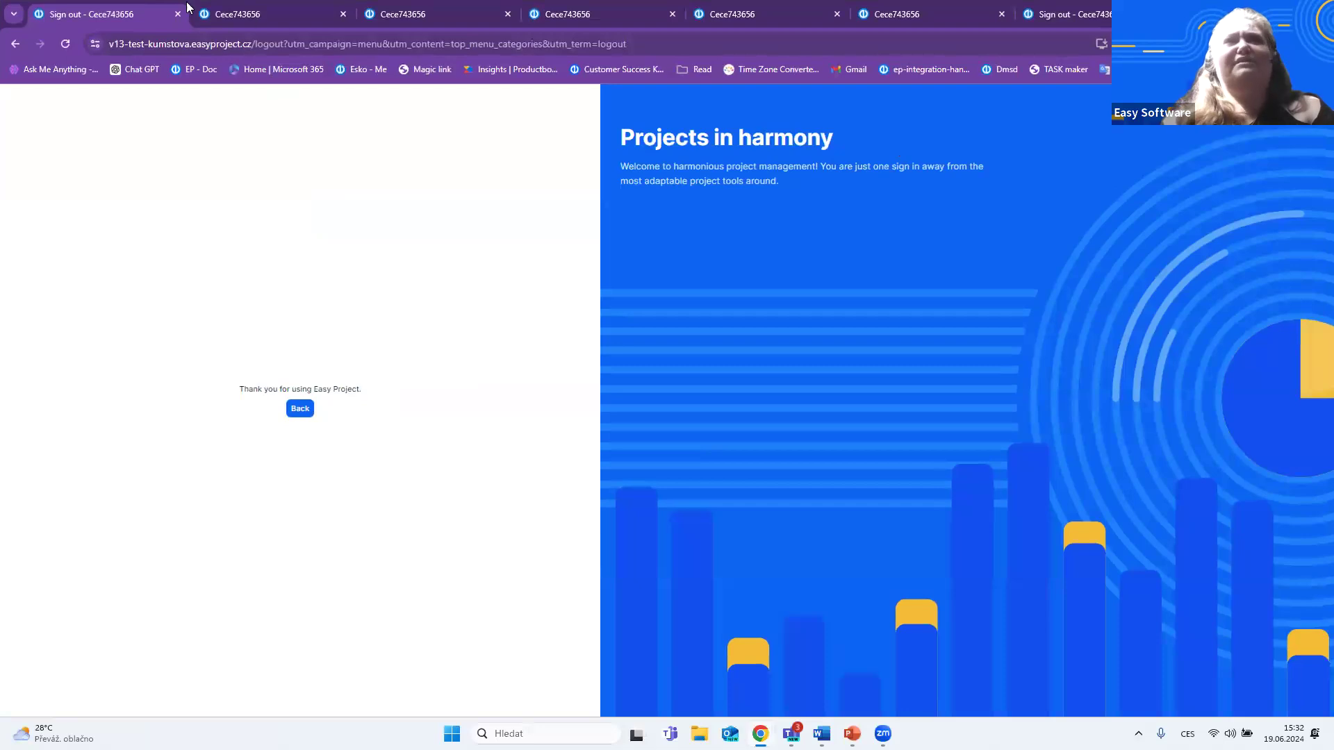
left_click(237, 17)
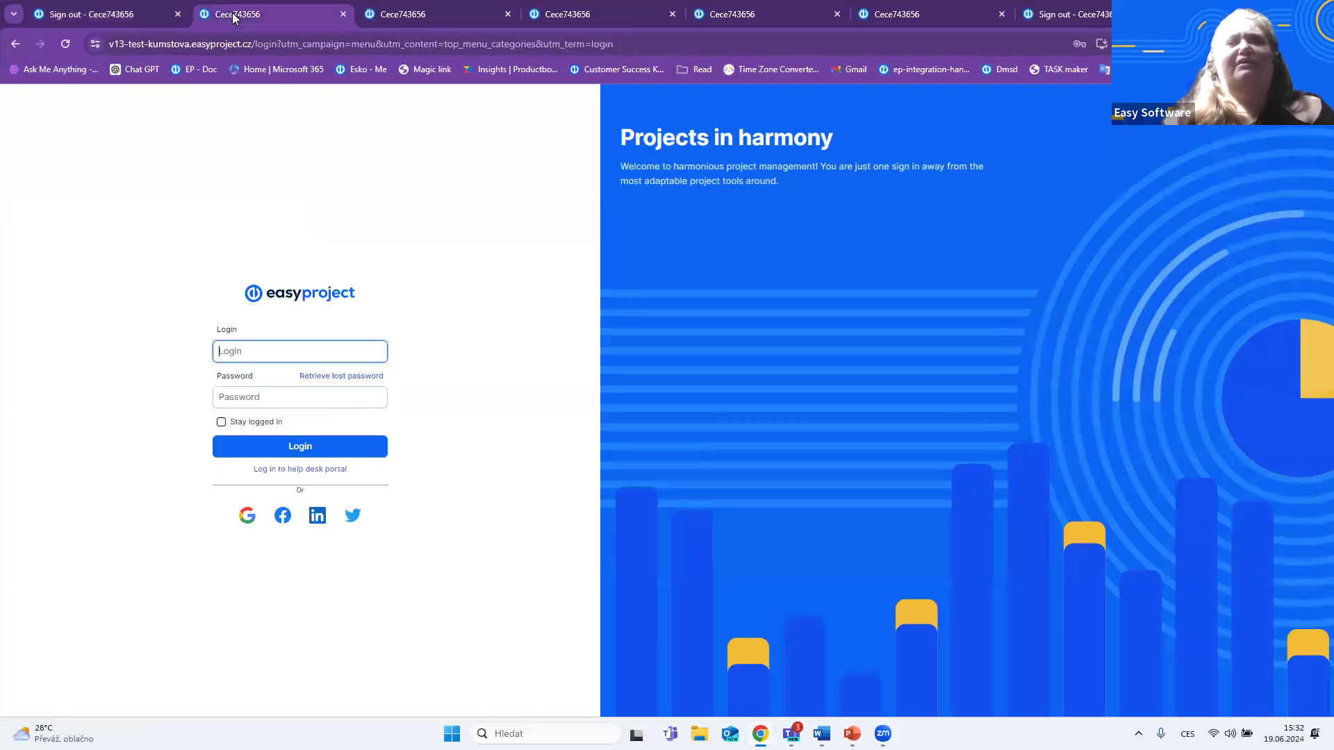
left_click(250, 351)
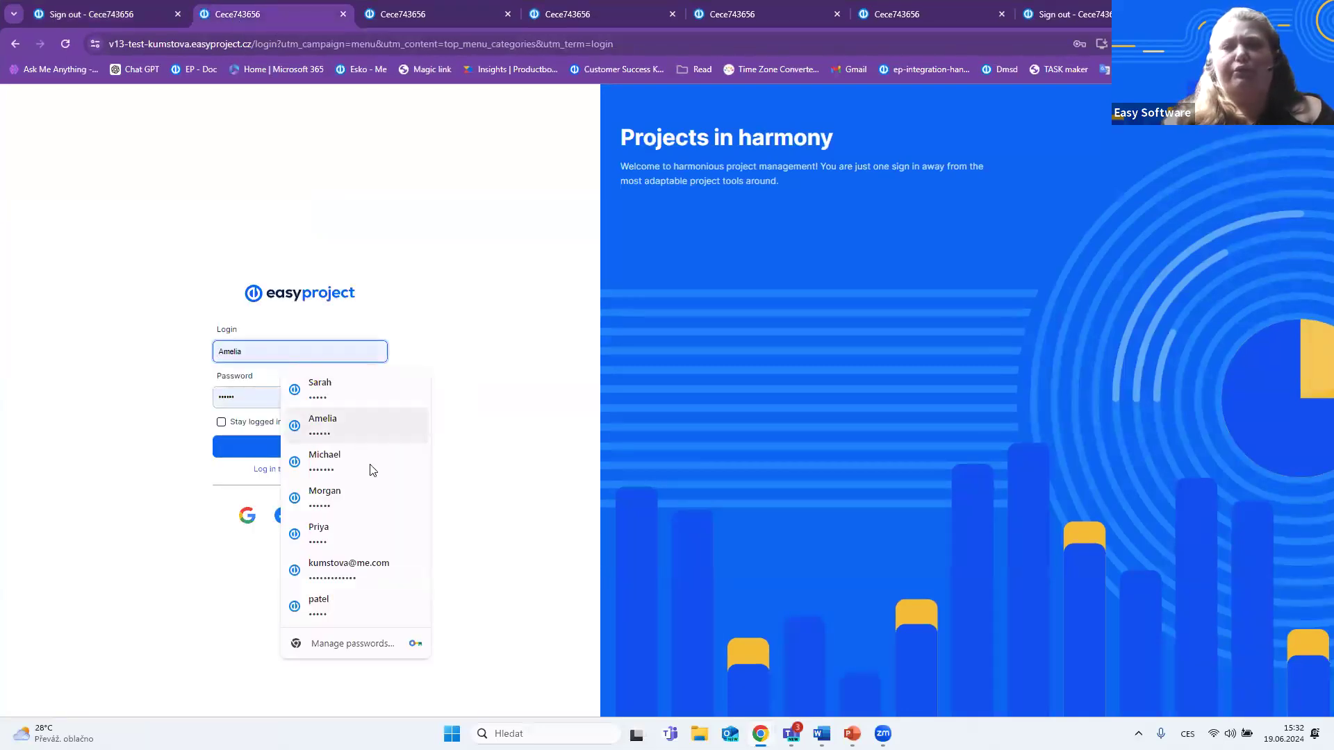
left_click(348, 392)
left_click(323, 453)
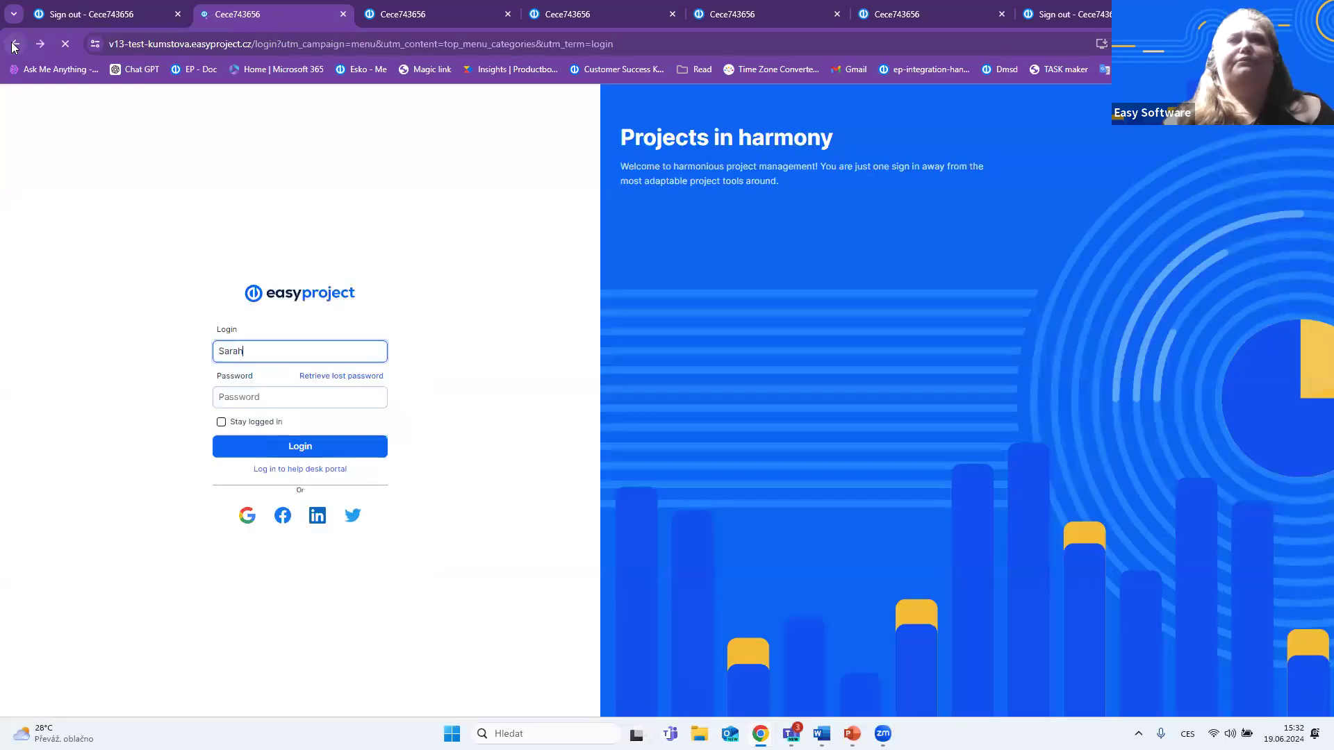
left_click(299, 455)
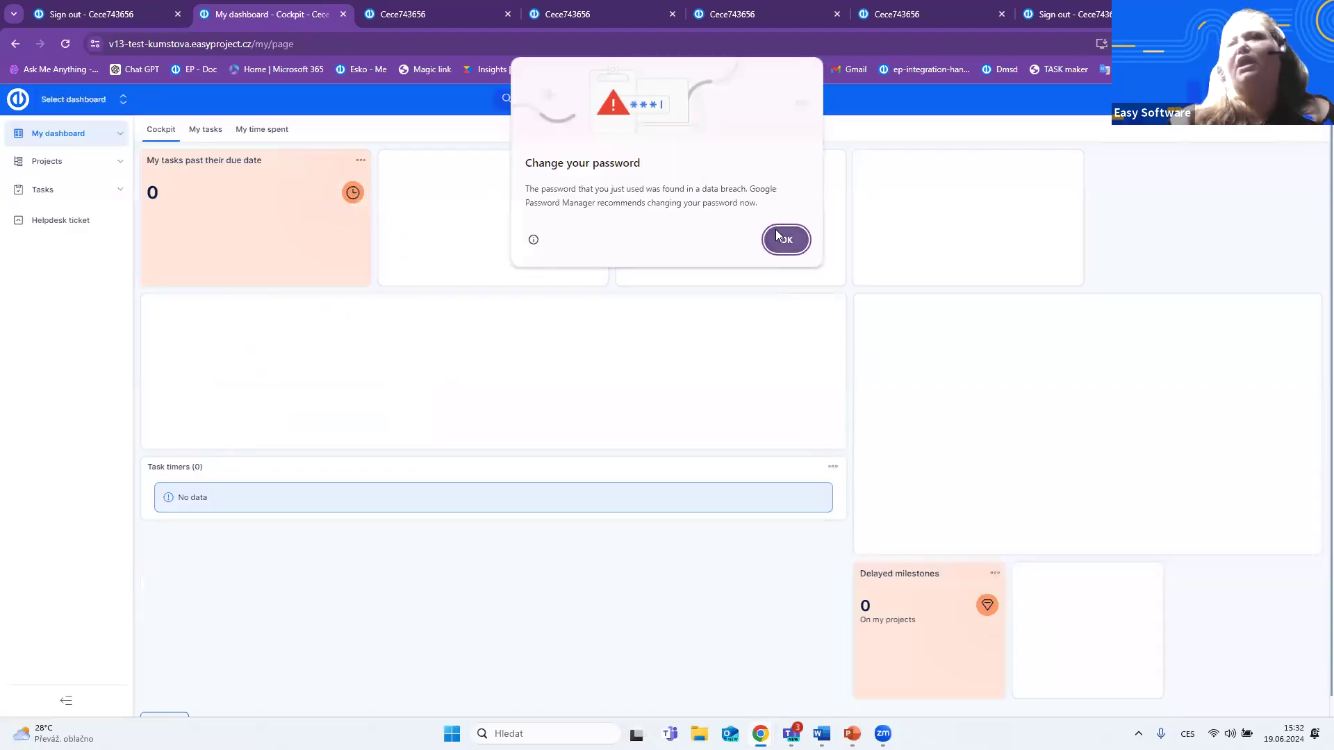
left_click(788, 239)
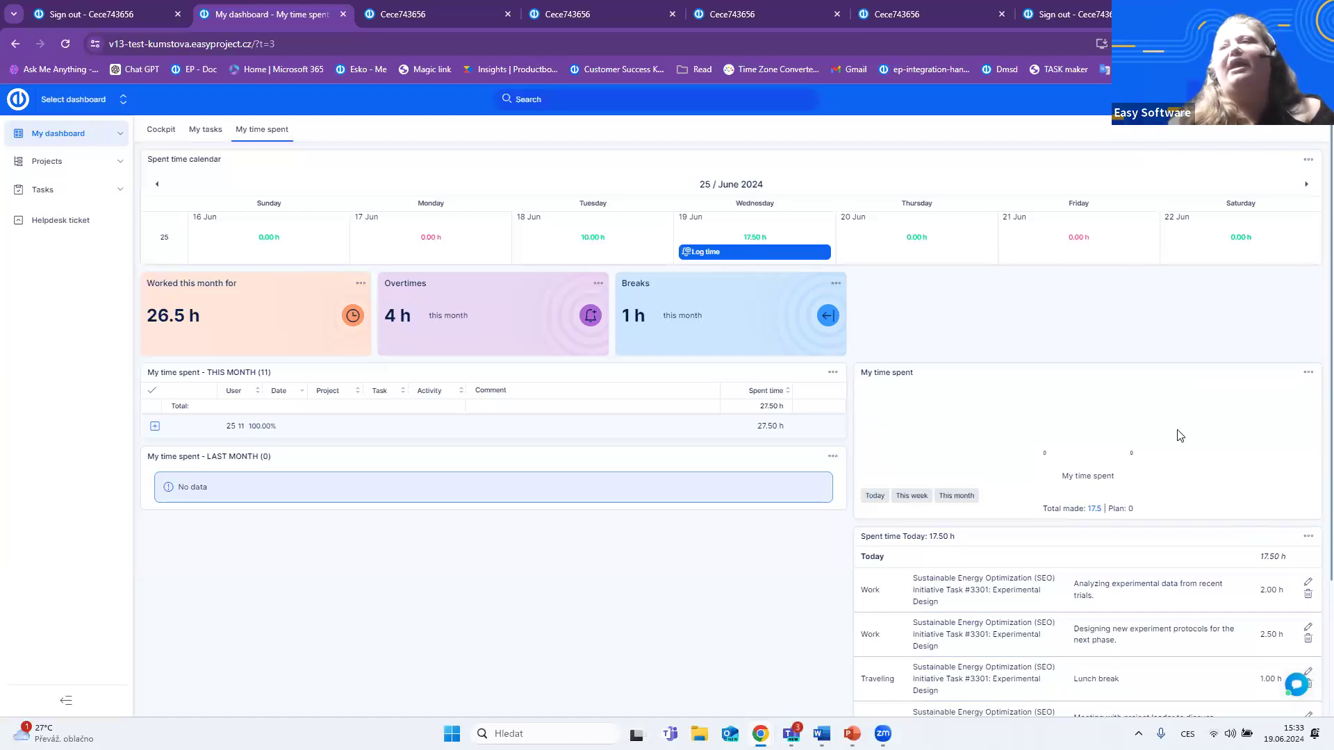
- Review the My time spent dashboard down to today's spent time entries, and return to the Cockpit dashboard
scroll(1147, 650, "down", 2)
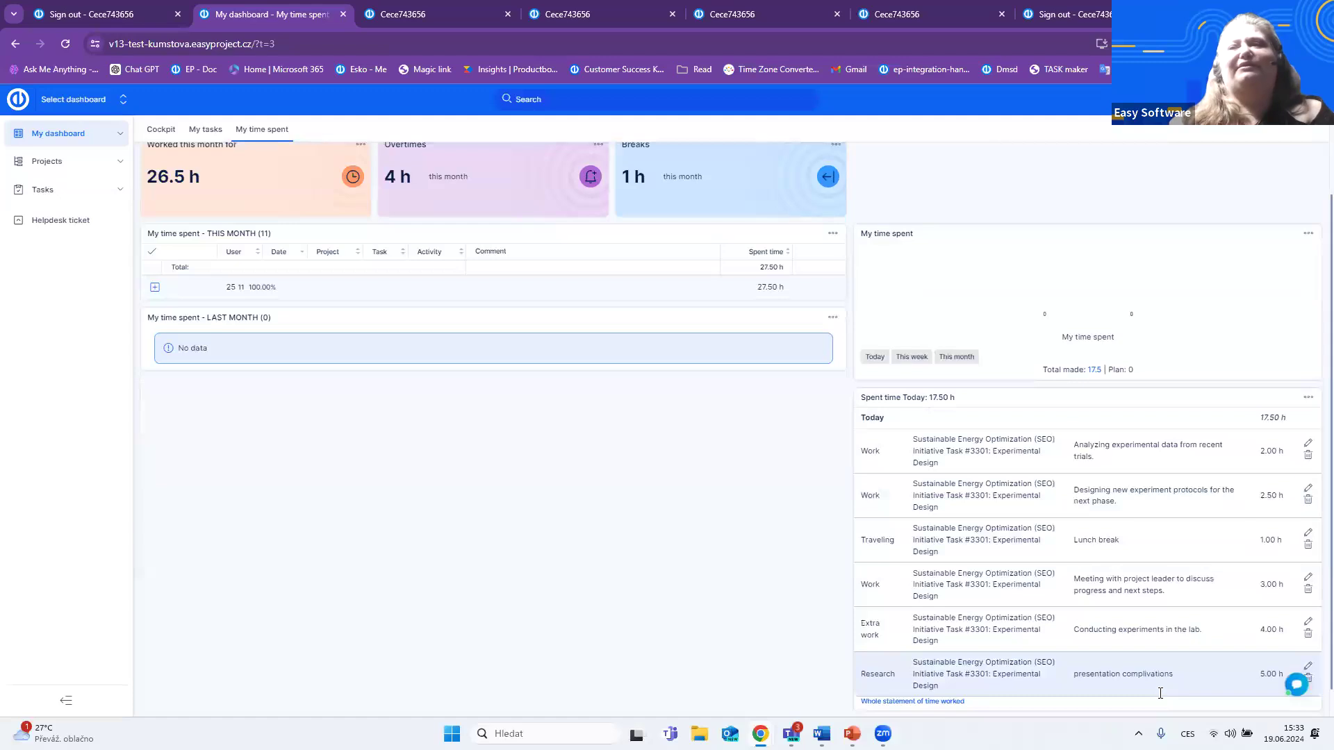
scroll(1149, 568, "up", 2)
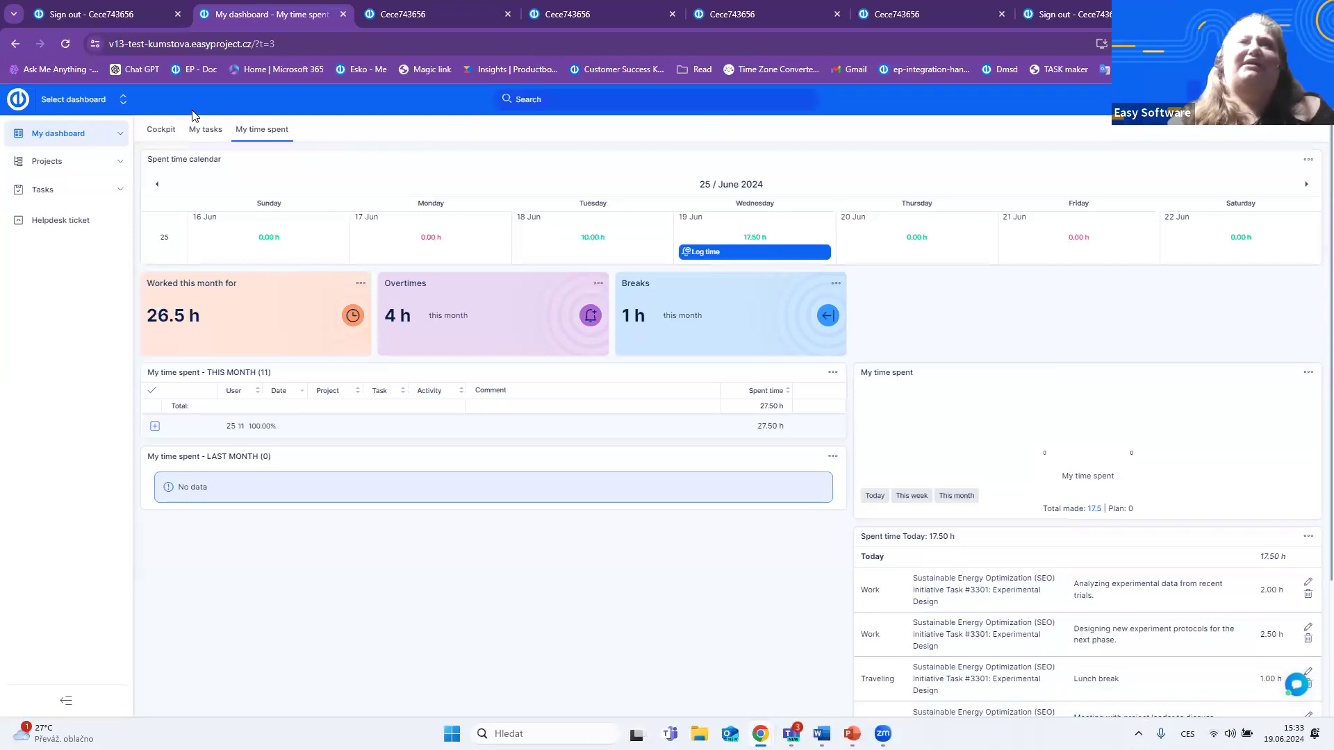
left_click(172, 133)
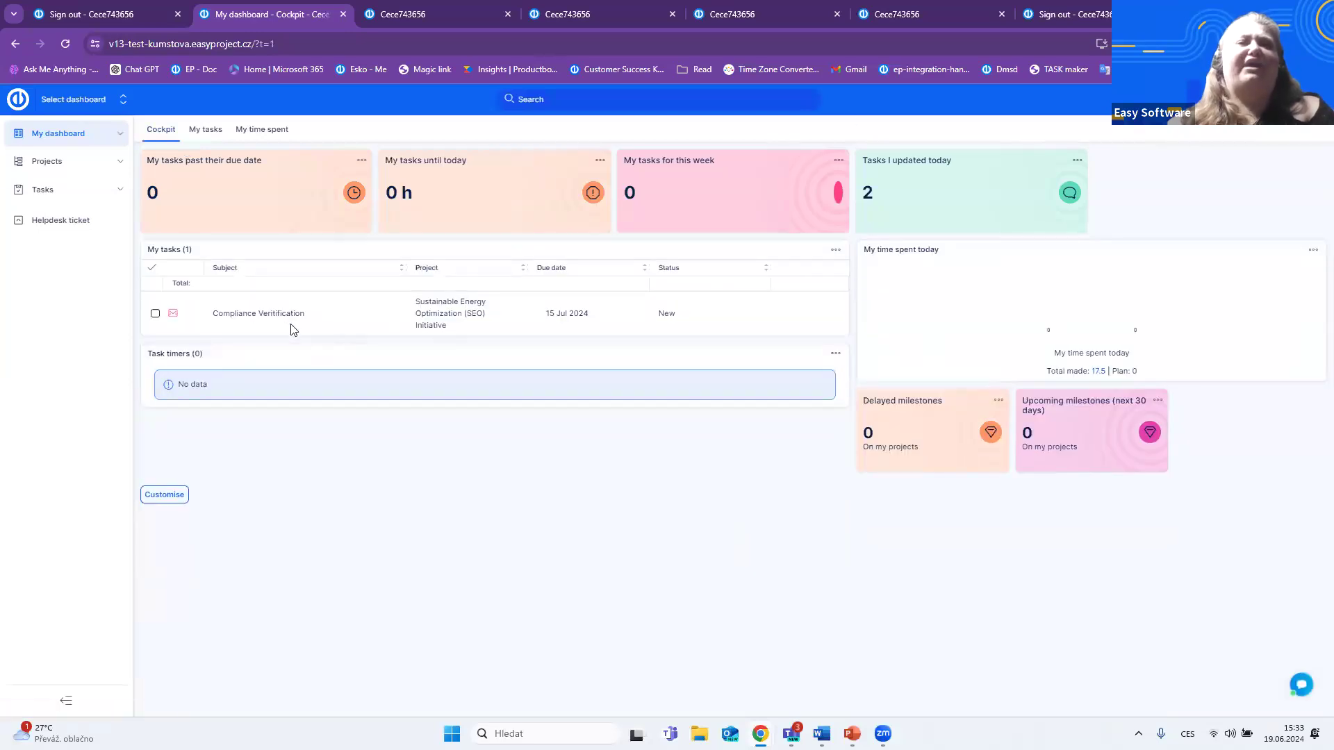
- Open the Compliance Veritification task, choose the spent time activity Research in its update form, and save the form
left_click(263, 314)
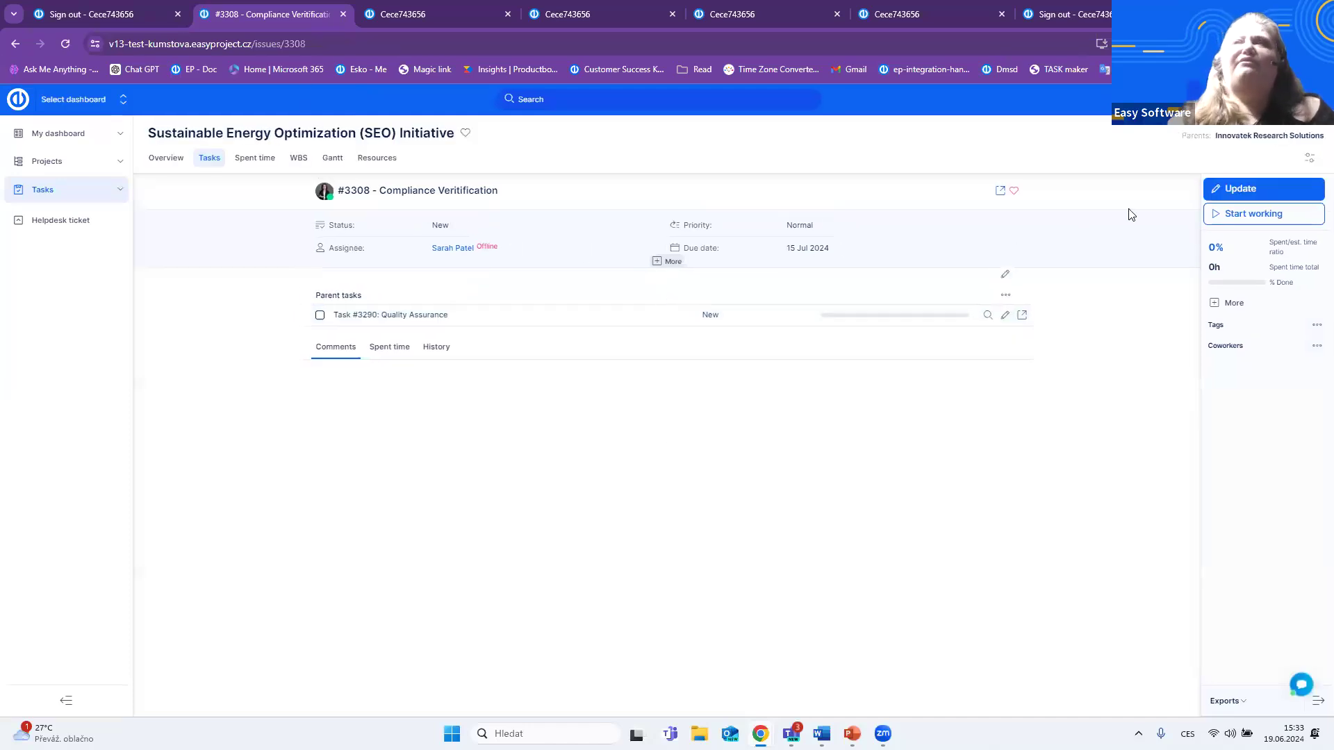
left_click(1264, 189)
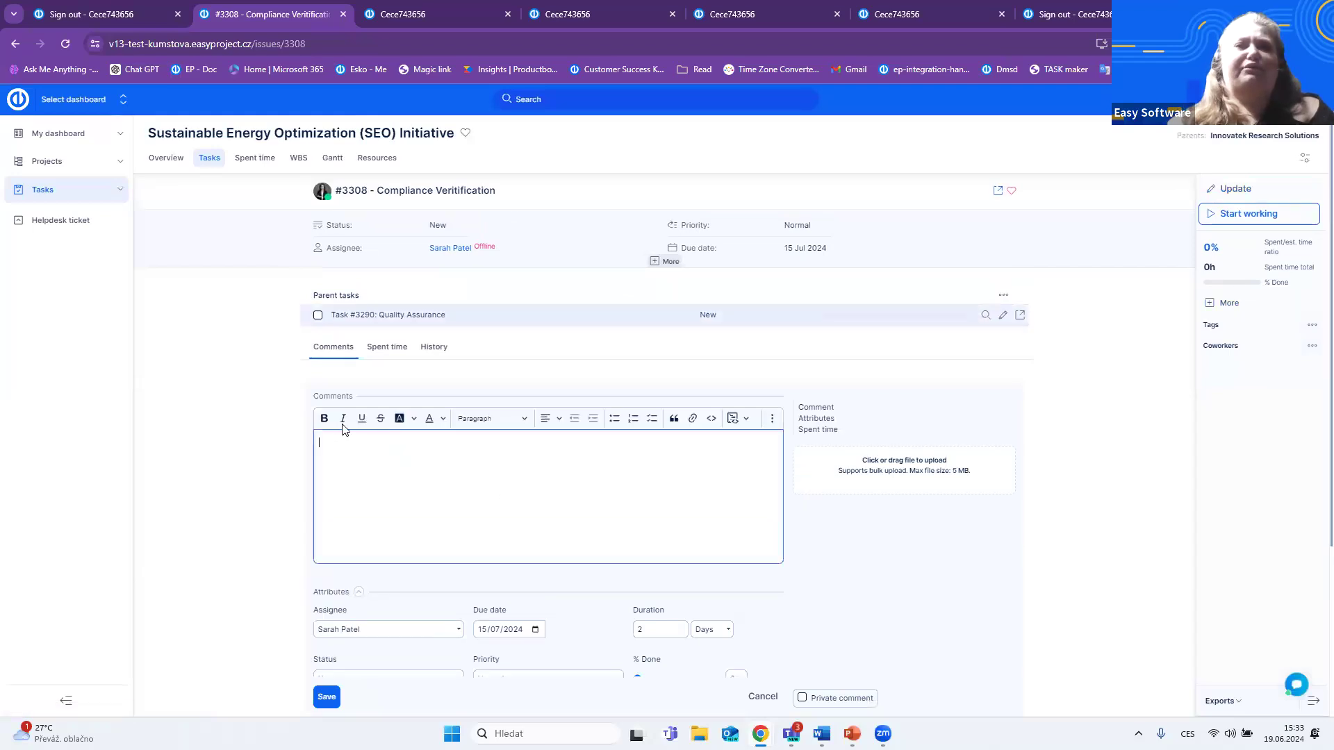
scroll(417, 469, "down", 3)
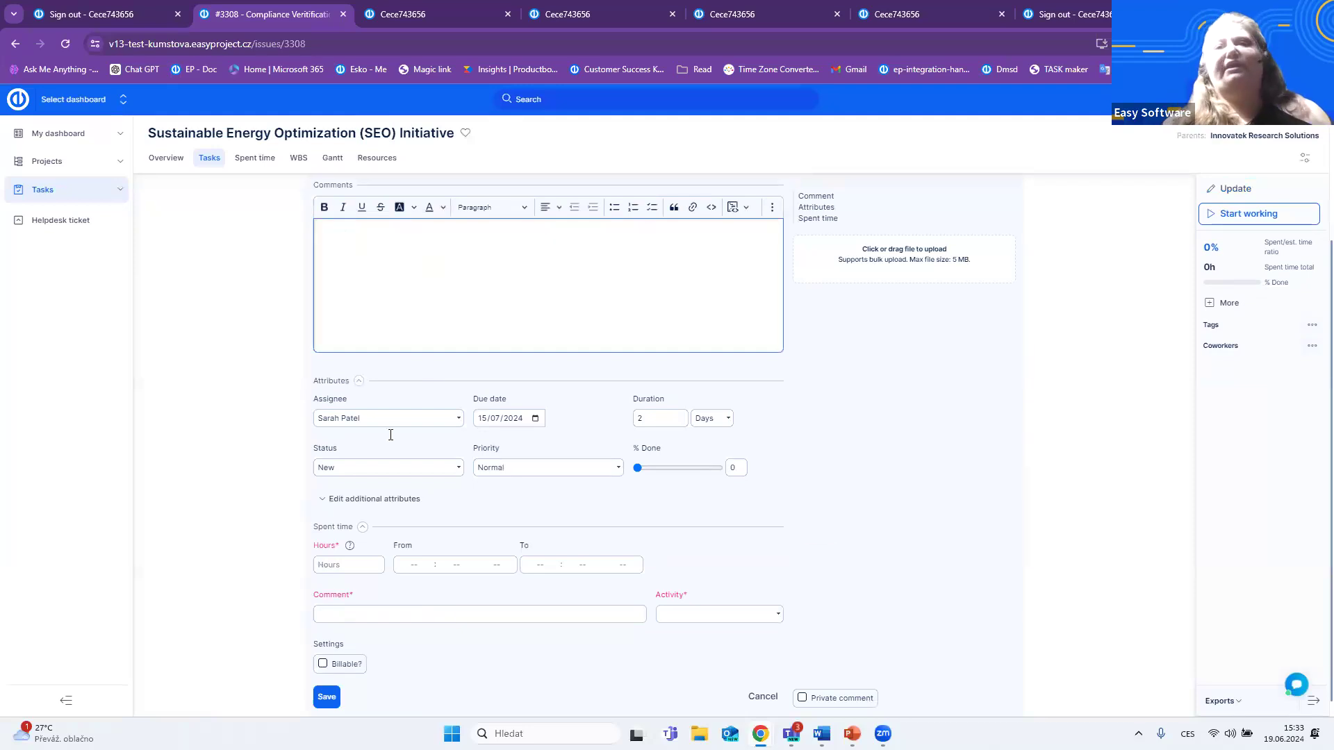
left_click(358, 615)
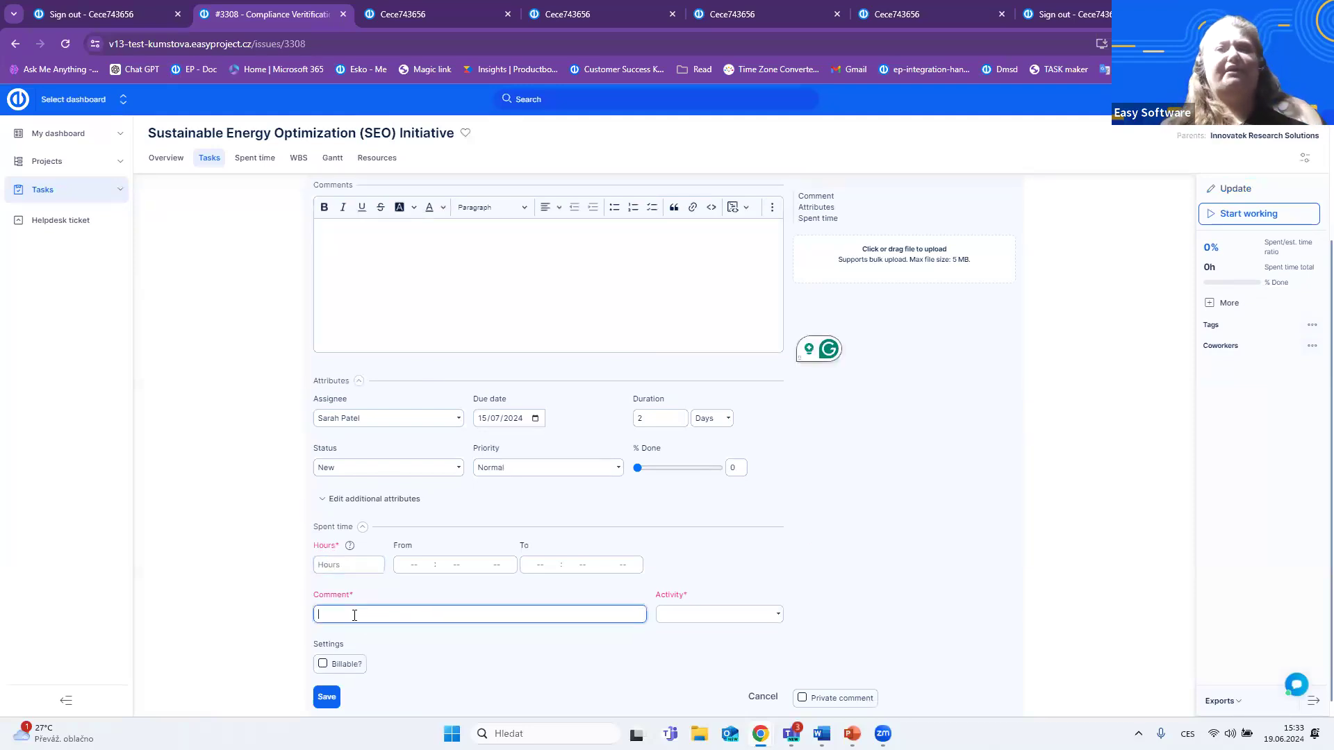
left_click(723, 616)
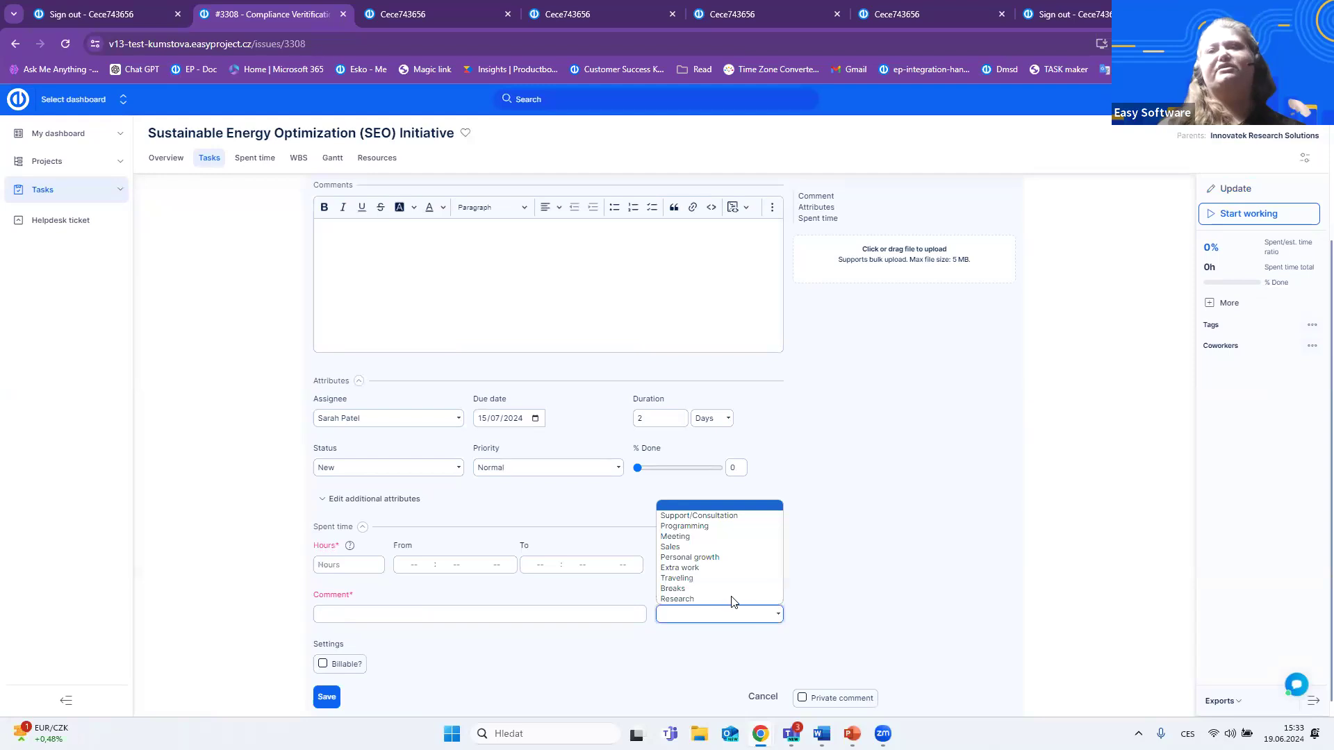
left_click(728, 599)
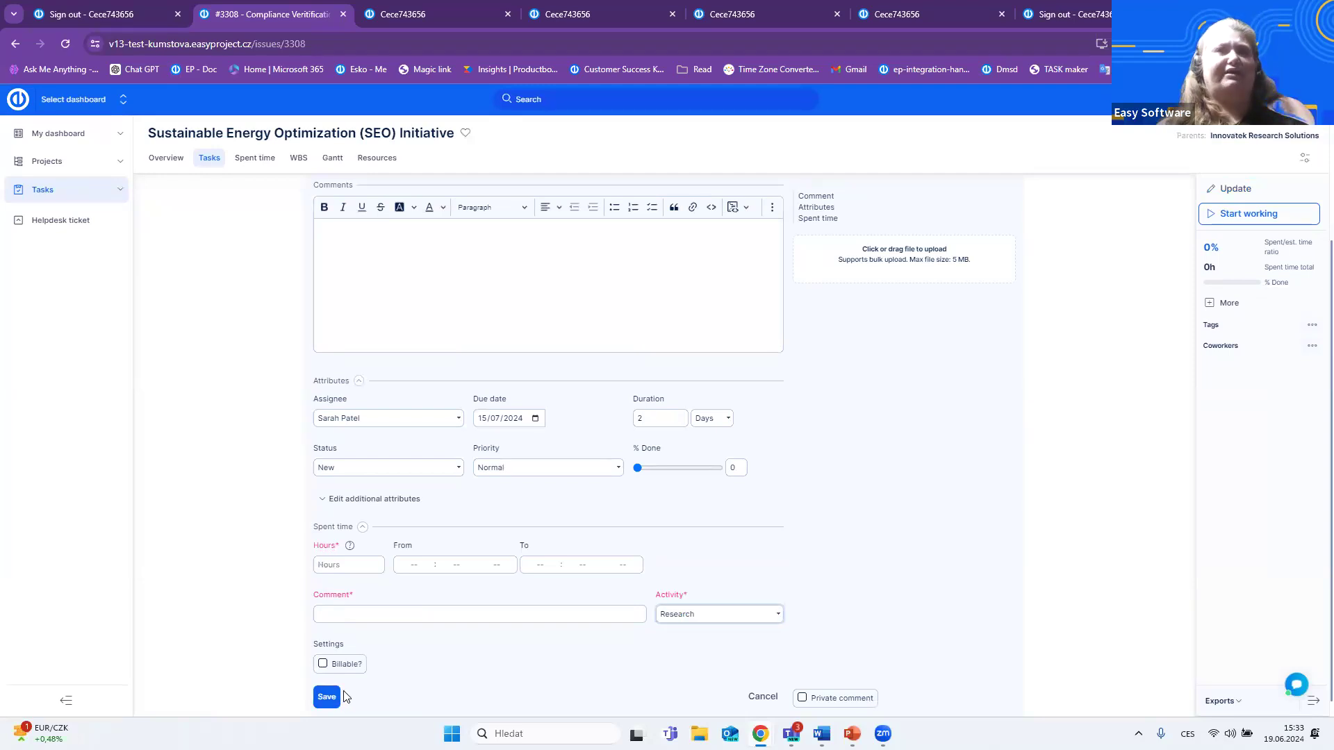
scroll(926, 273, "up", 3)
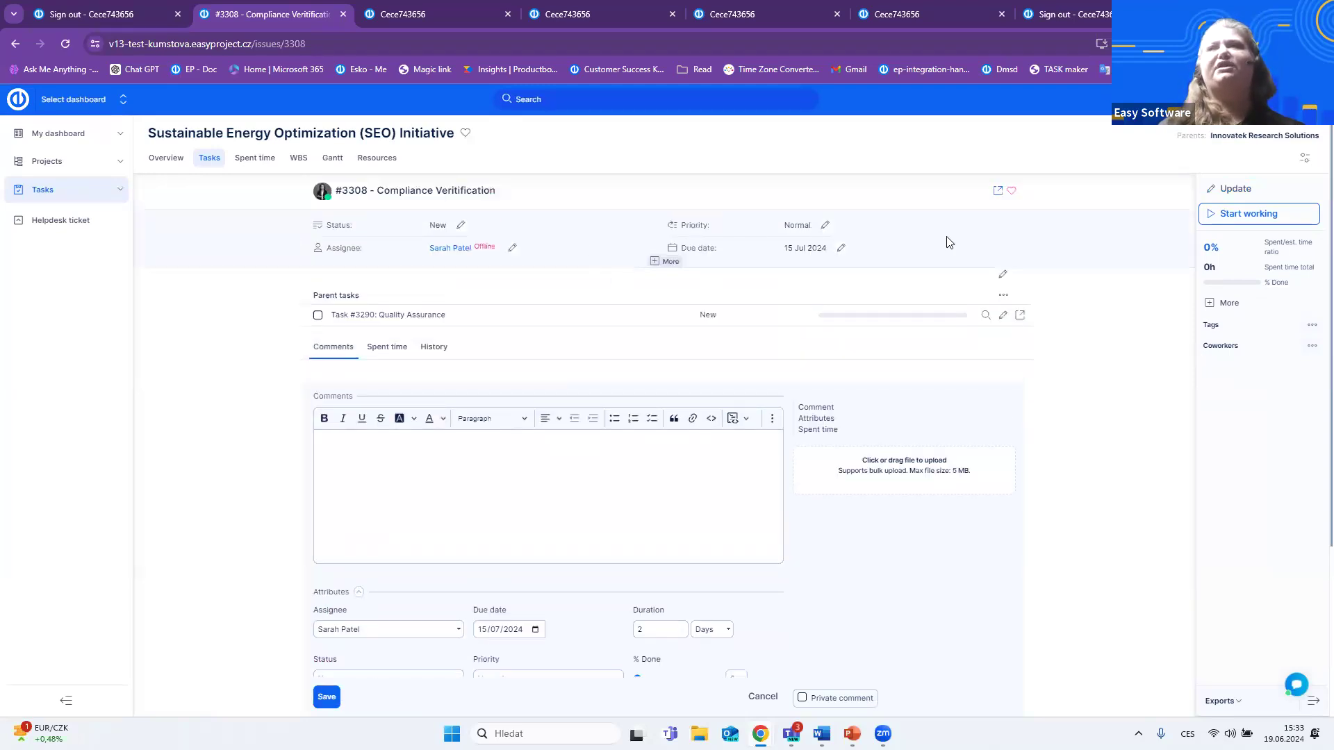
left_click(325, 699)
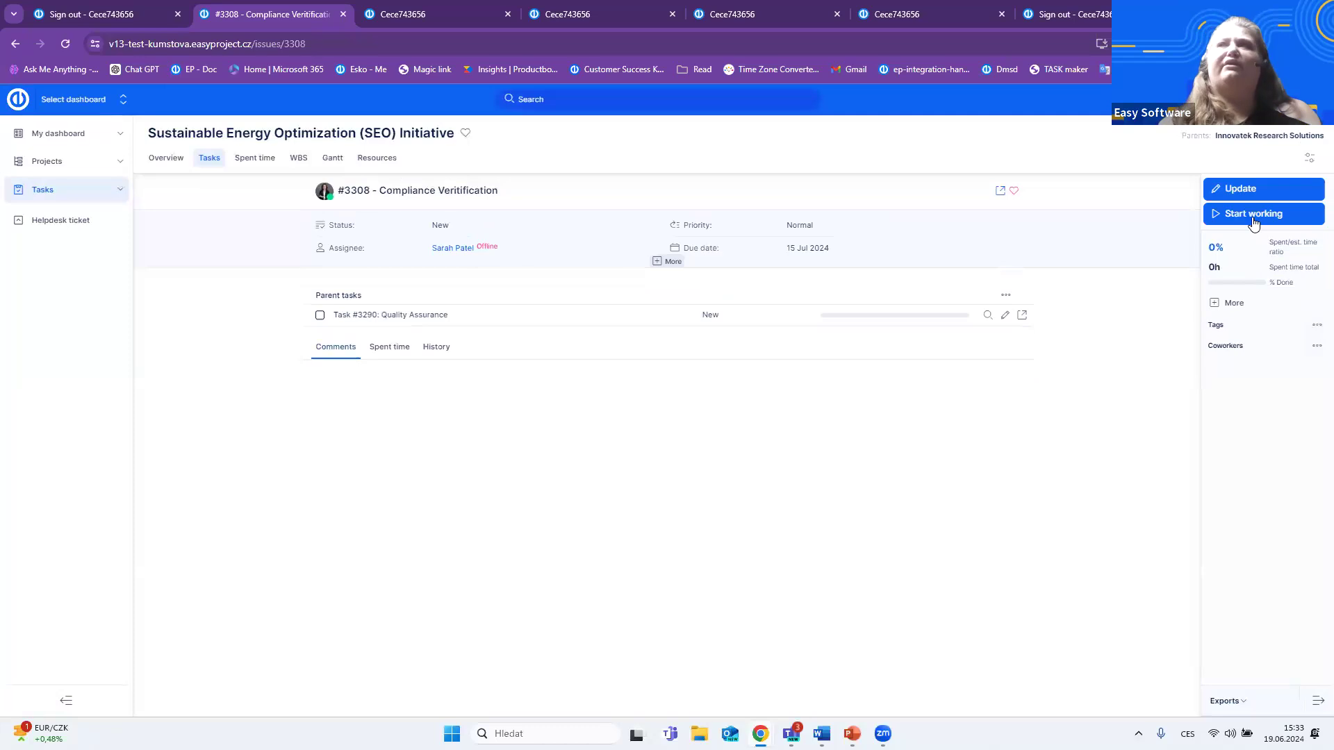
- Start working on the Compliance Veritification task and finish its timer to open the time logging form
left_click(1262, 215)
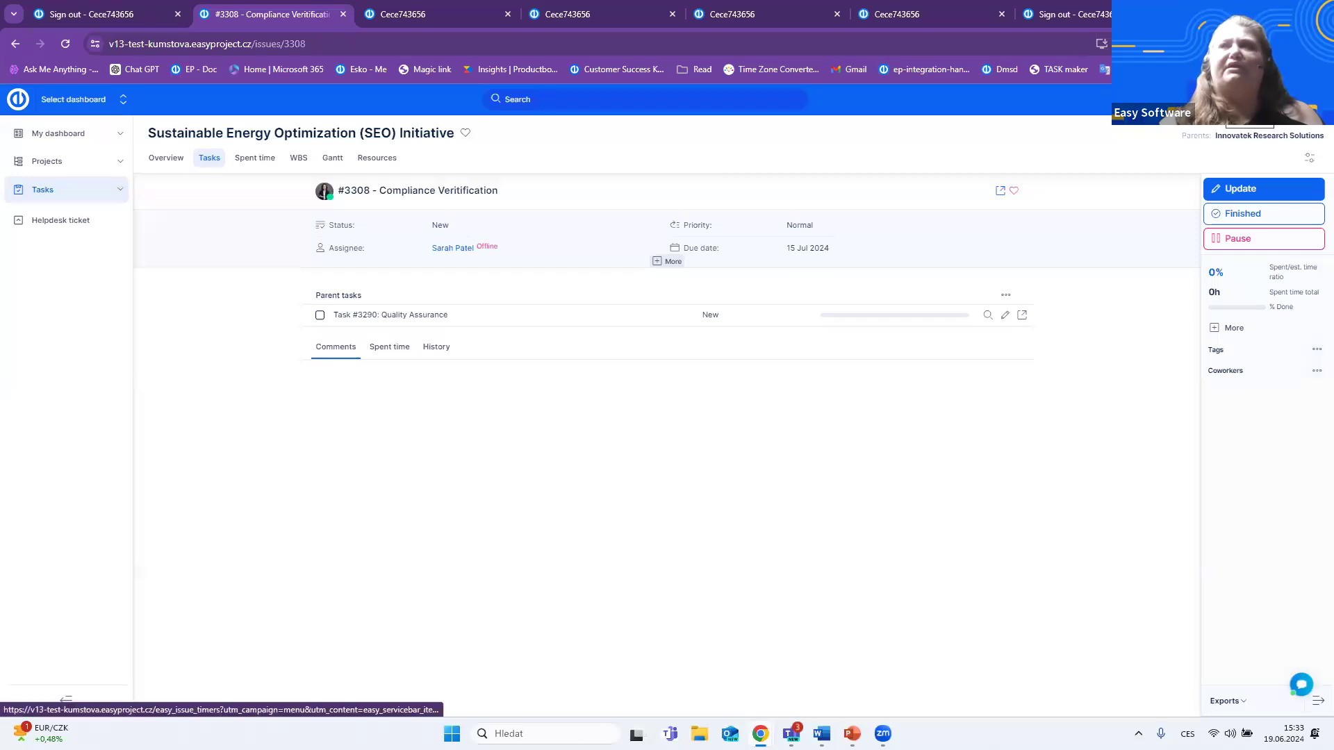
left_click(1251, 243)
left_click(1251, 197)
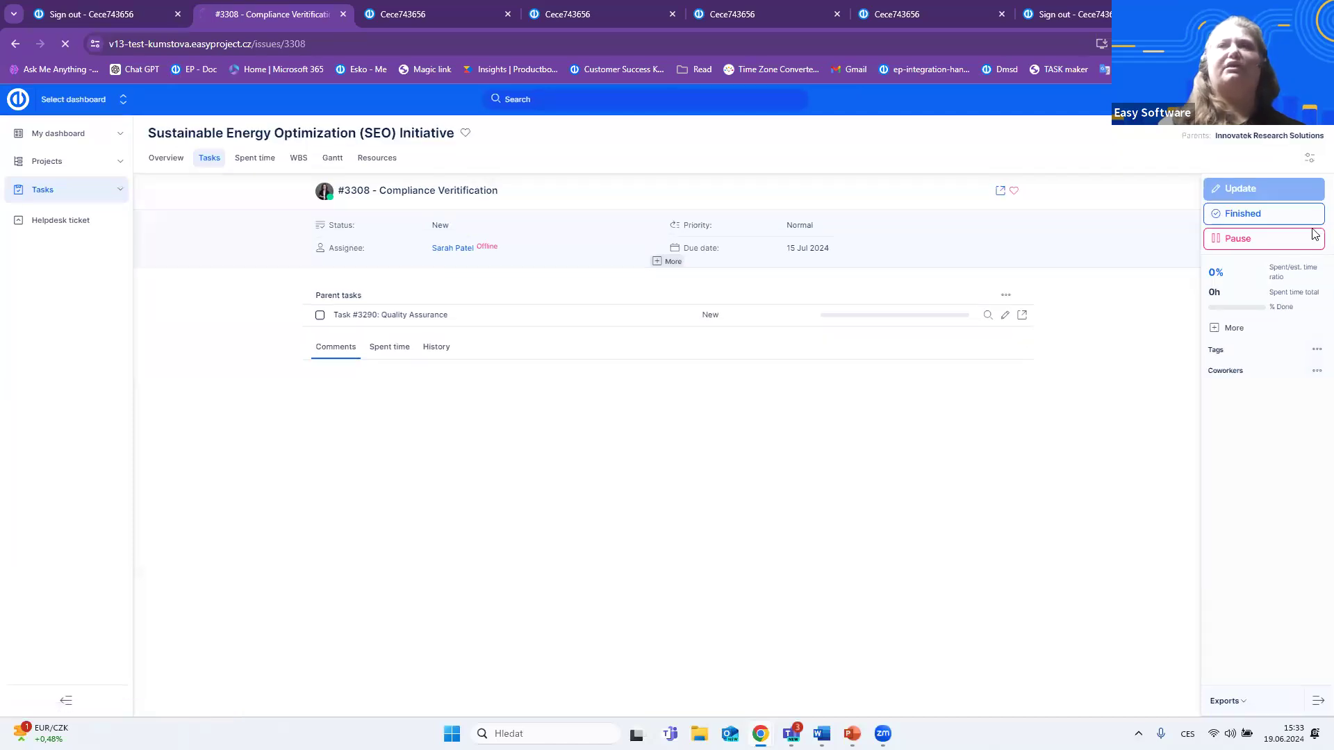
left_click(1314, 238)
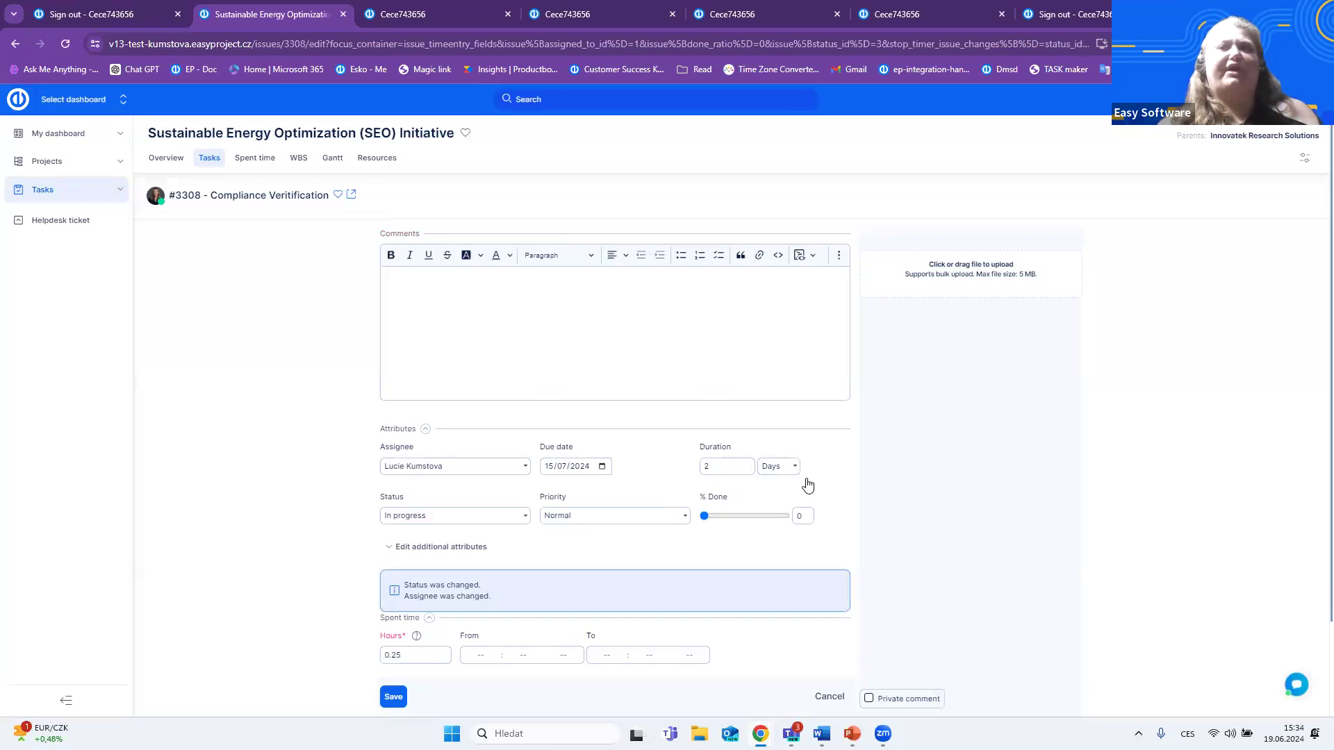
- Check the Hours, Comment and Activity fields of the spent time form and try to save it without a comment or activity
scroll(808, 486, "down", 2)
left_click(420, 545)
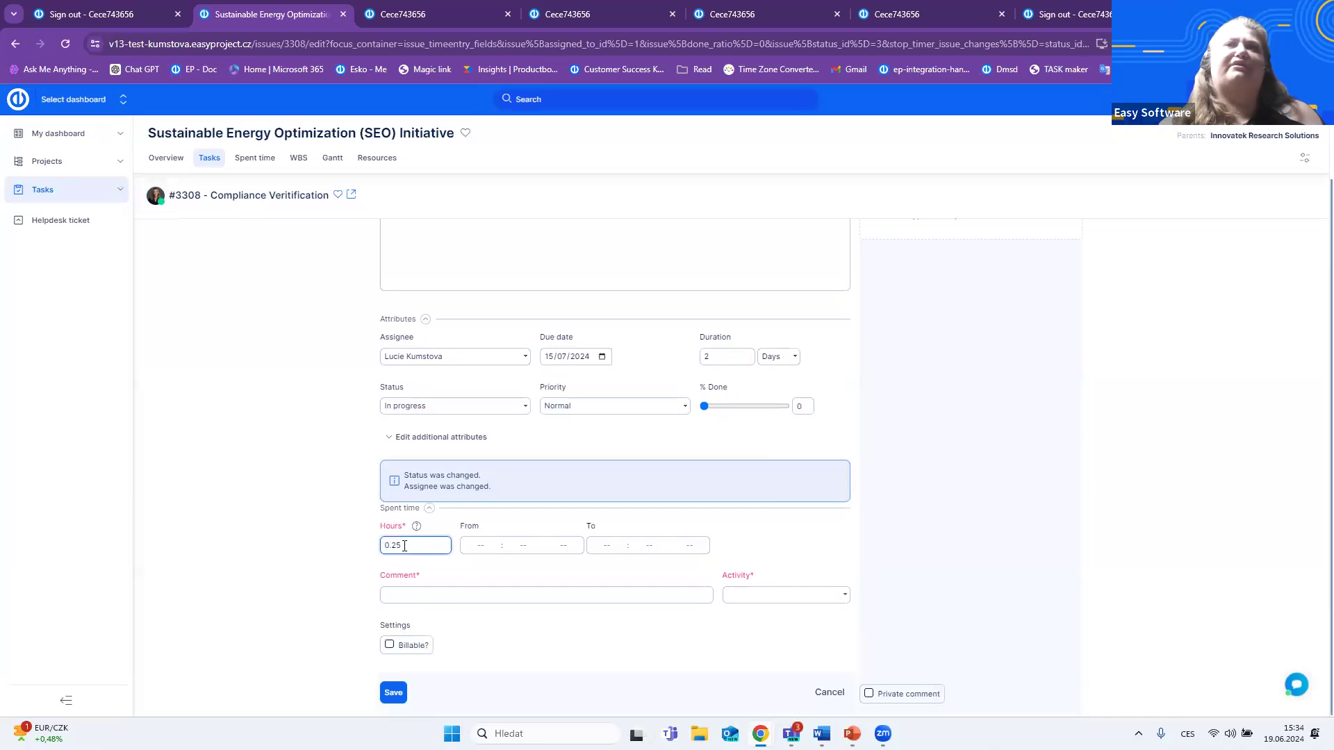
left_click(419, 595)
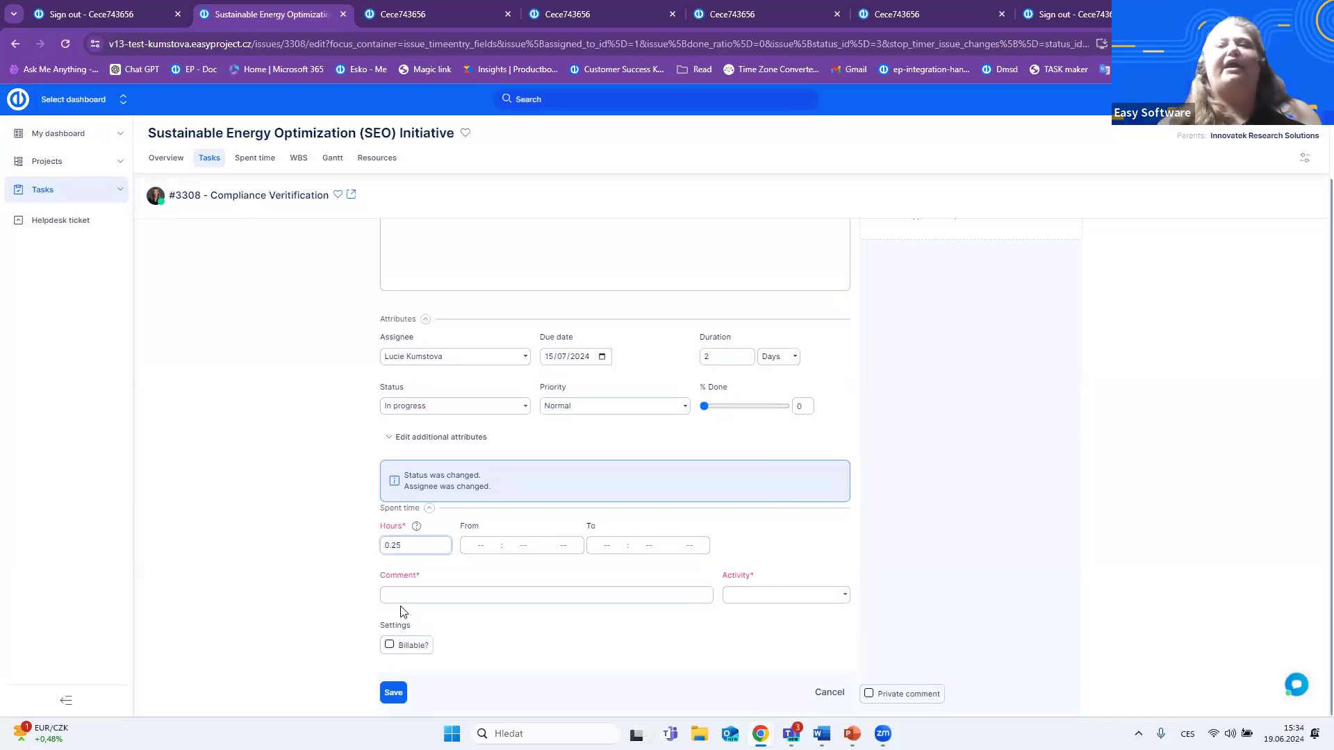
left_click(778, 595)
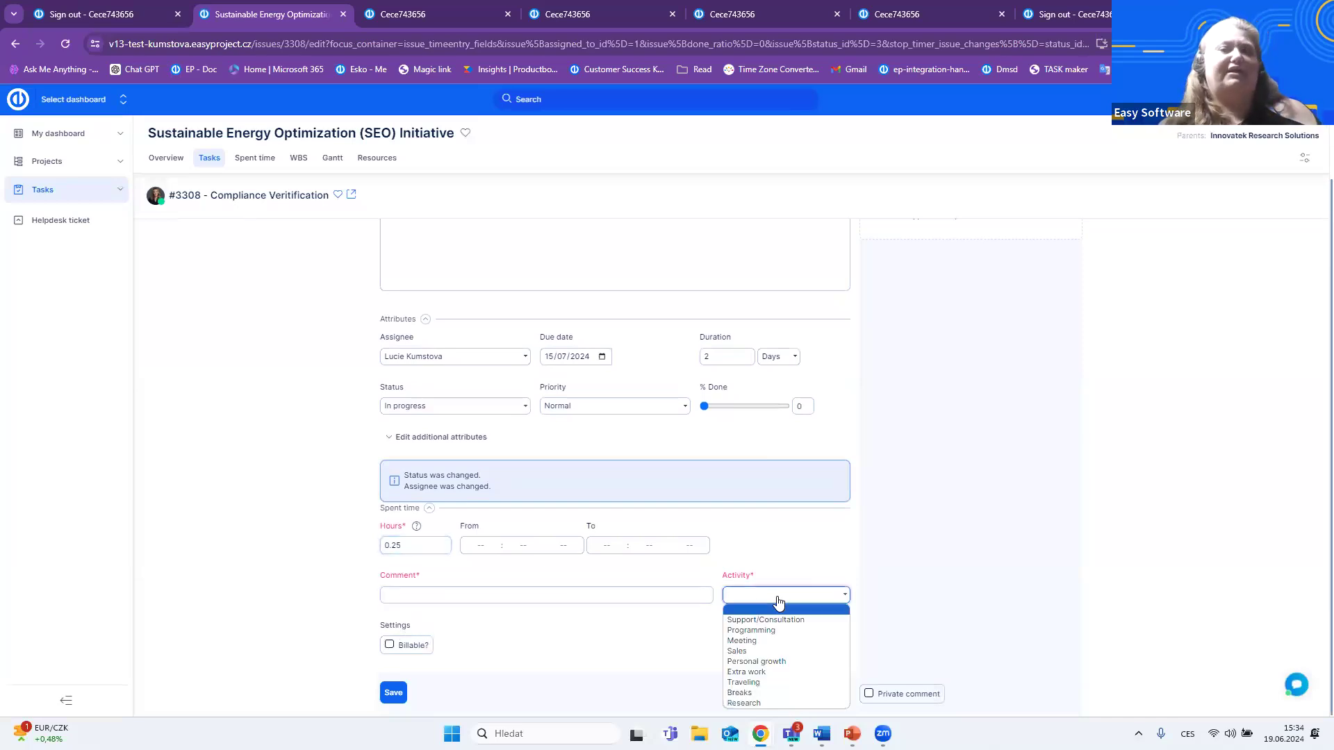
left_click(393, 692)
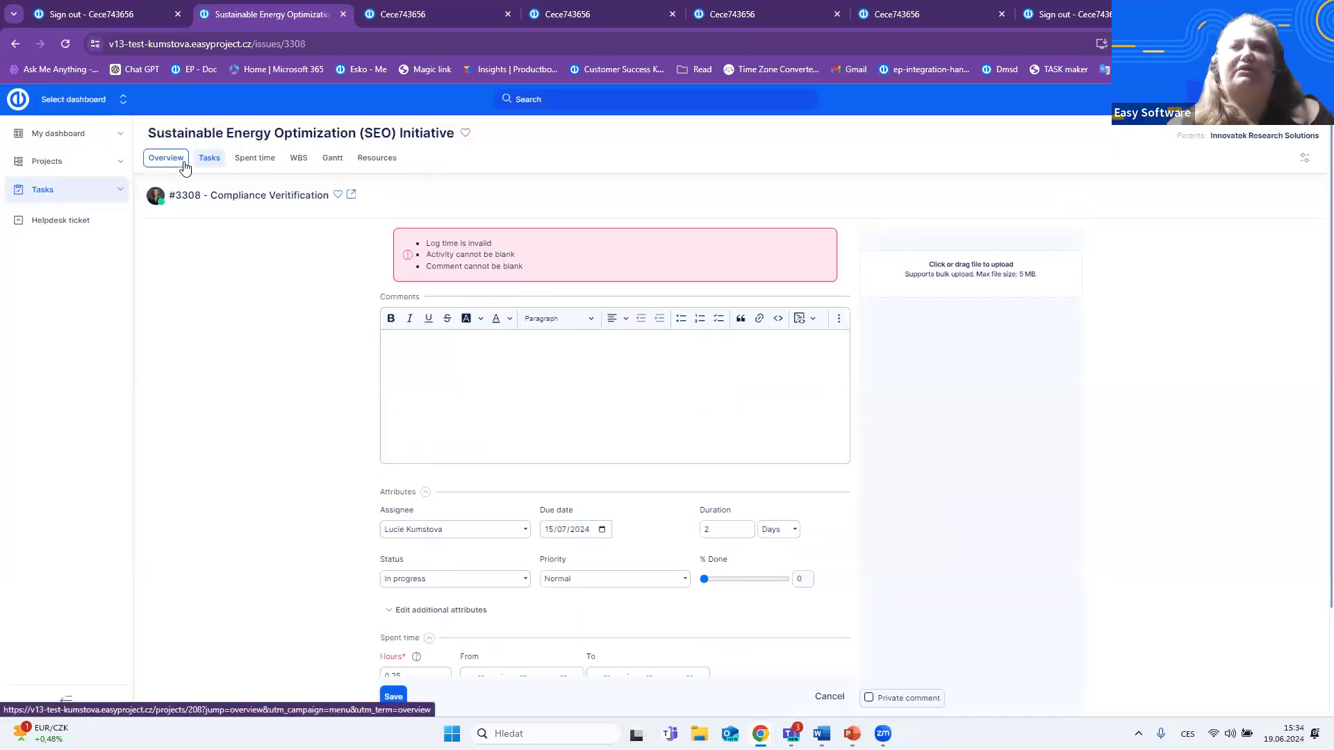
- Start working on Compliance Veritification directly from the My tasks list on My dashboard, and display the running task timers
left_click(47, 139)
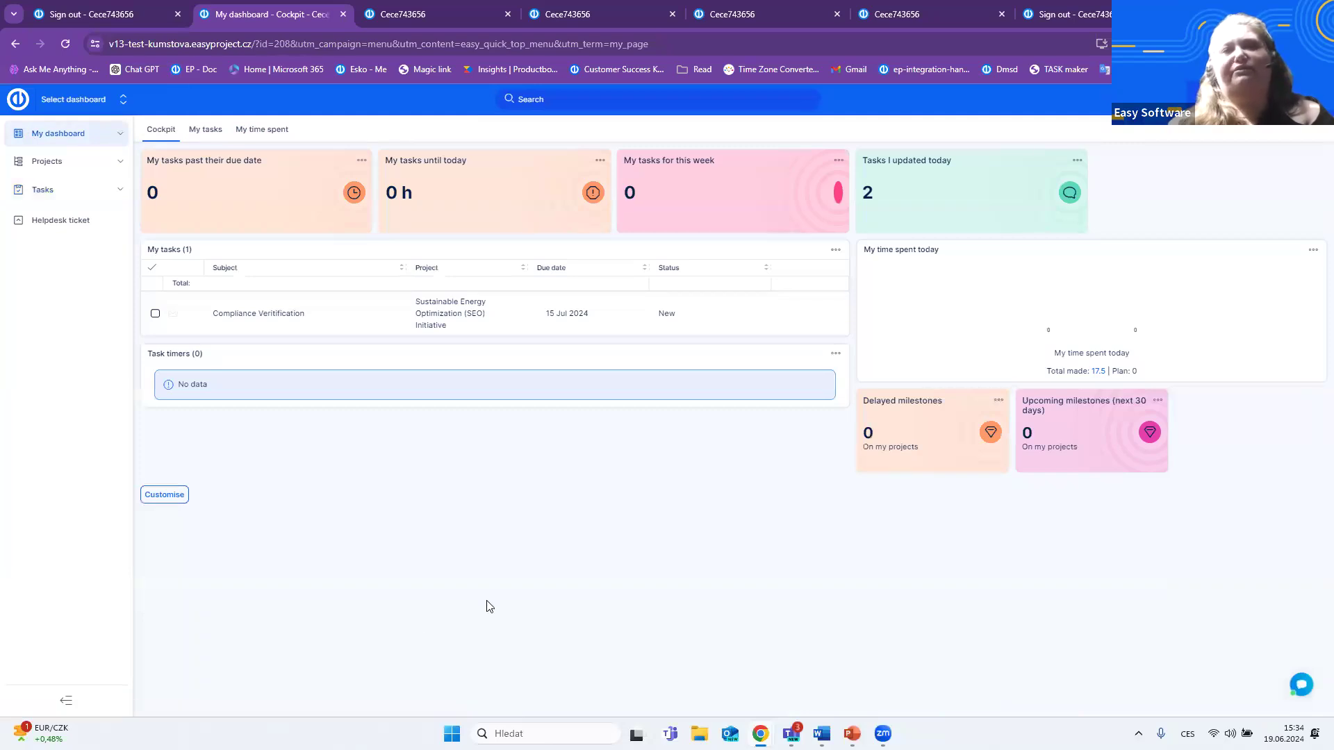
right_click(376, 312)
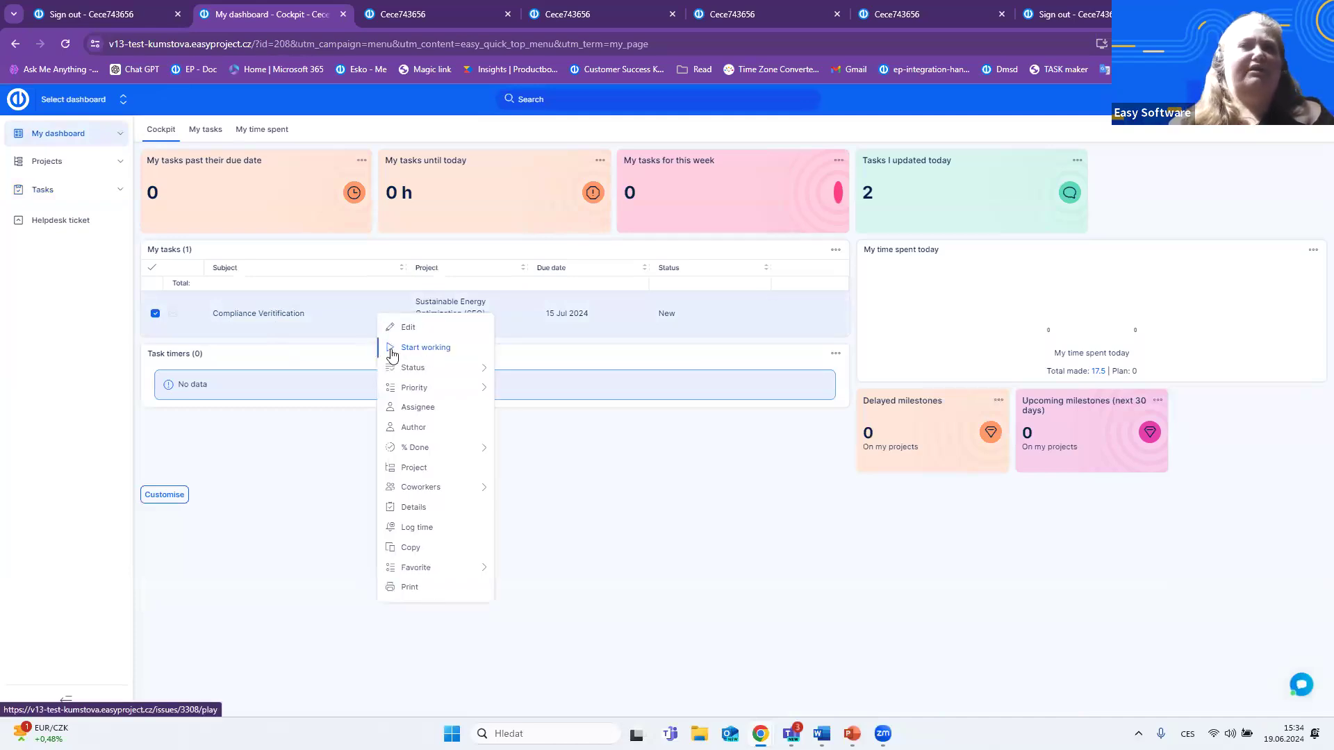
left_click(445, 349)
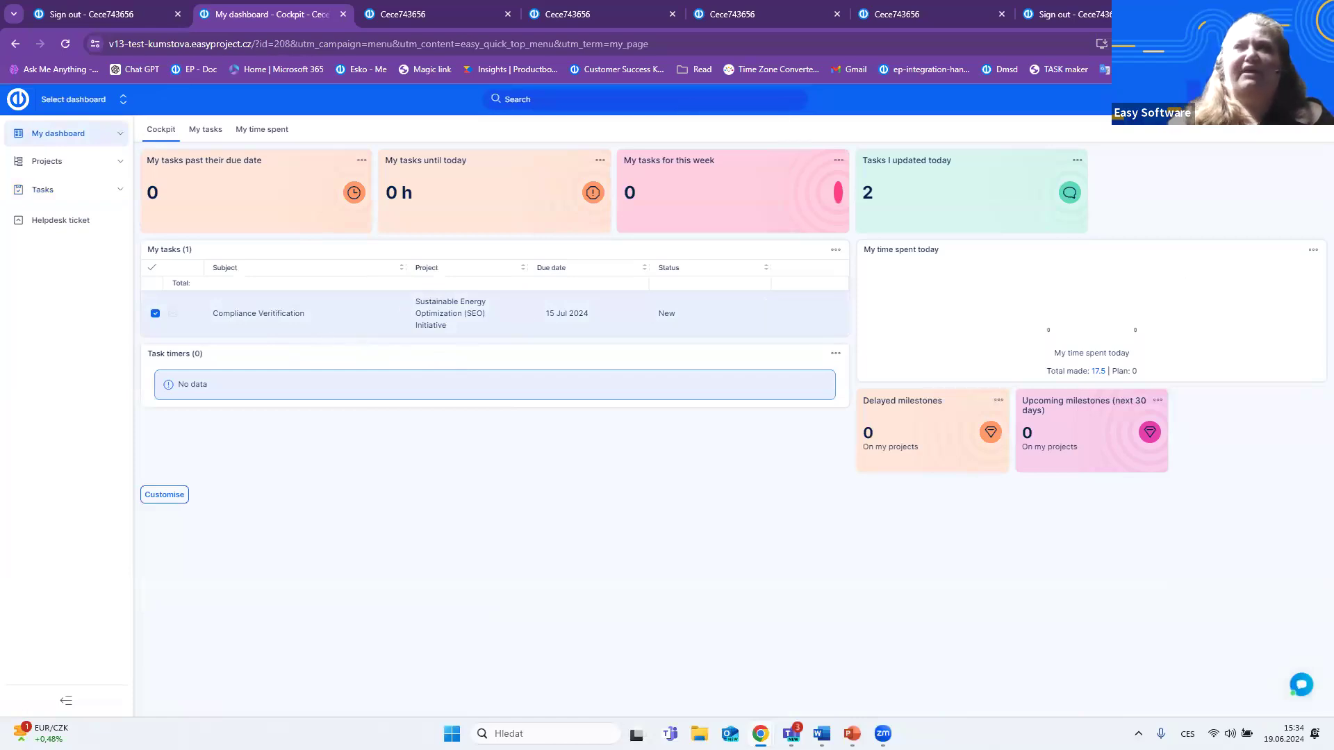
left_click(26, 710)
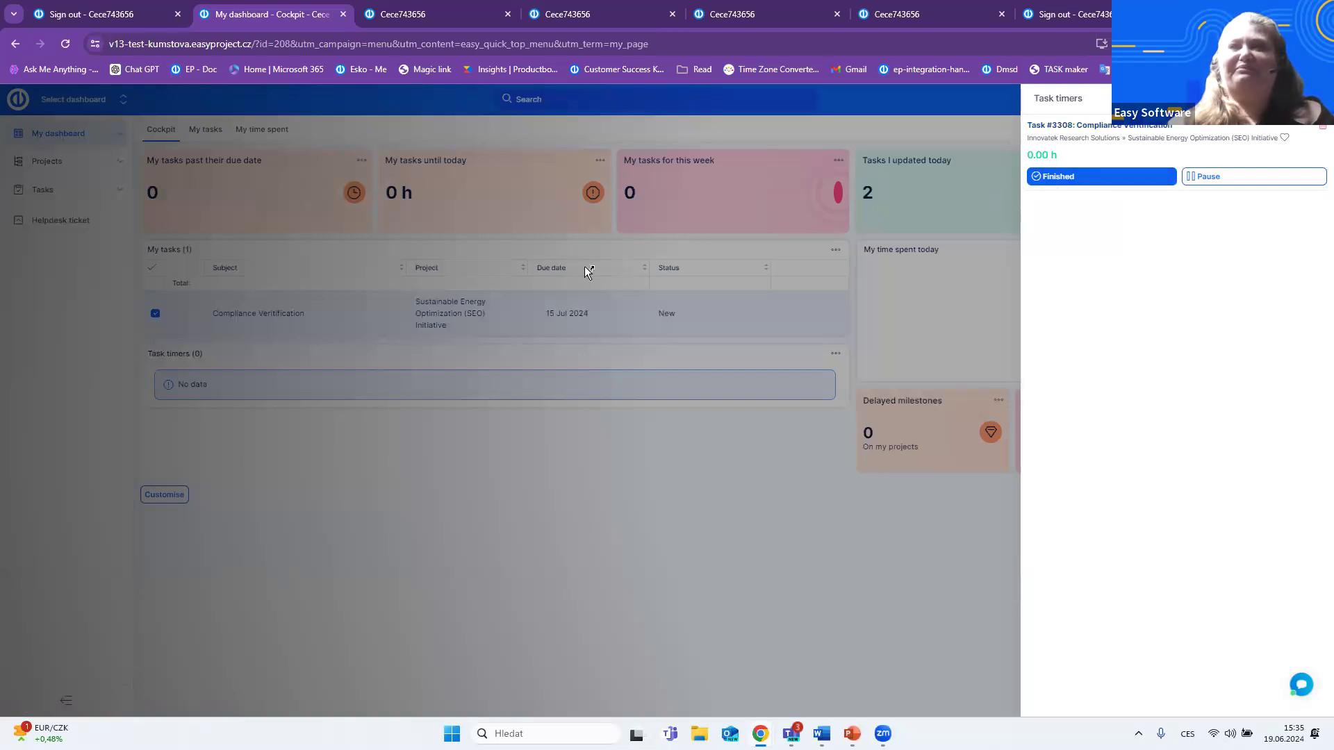
- Sign out of the current account, shrink the browser window, and switch to the next Easy Project login page
left_click(1311, 99)
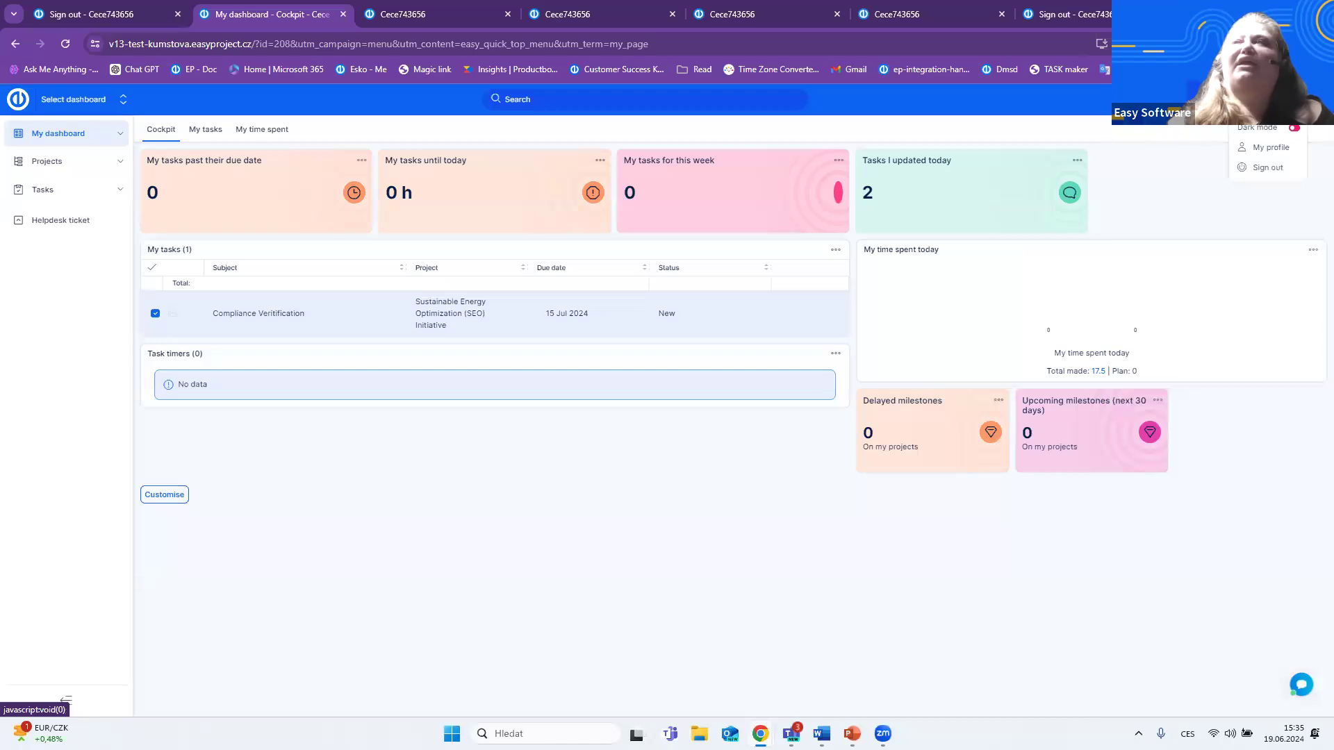
left_click(1268, 169)
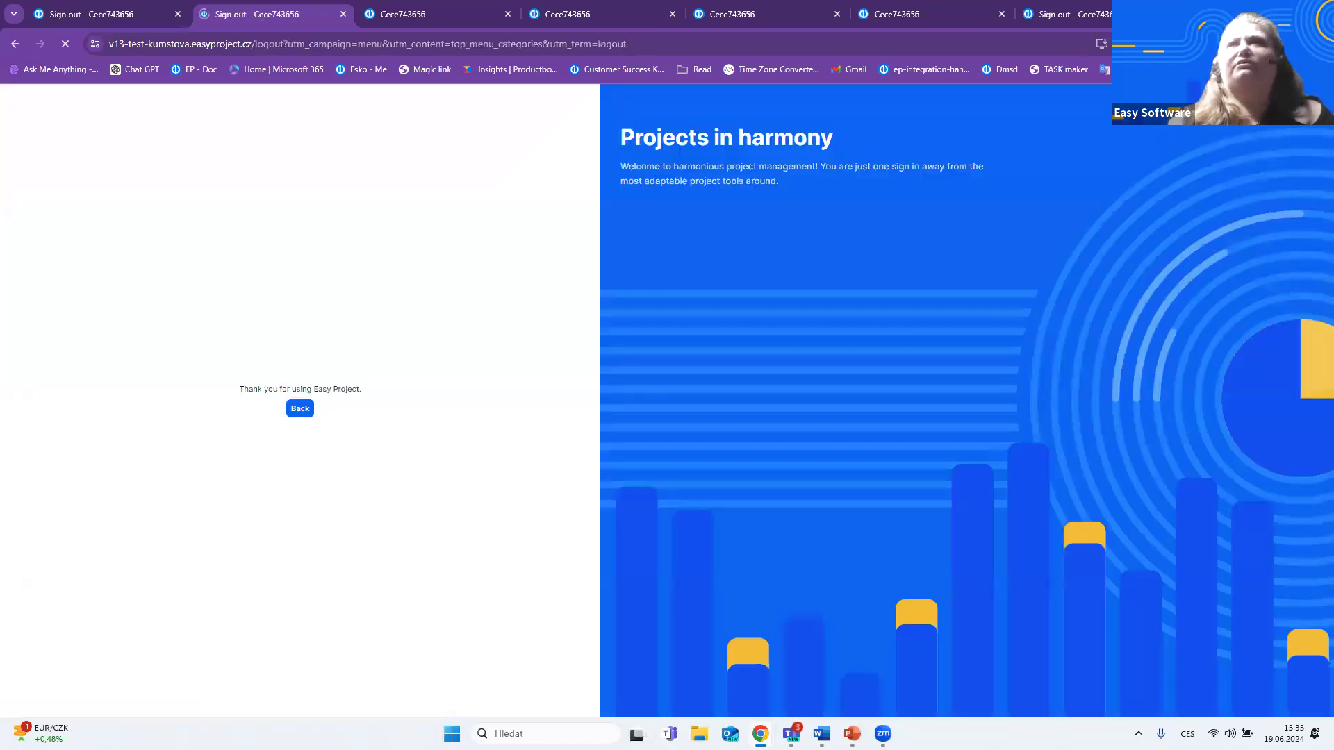
left_click_drag(1223, 11, 715, 190)
left_click(342, 193)
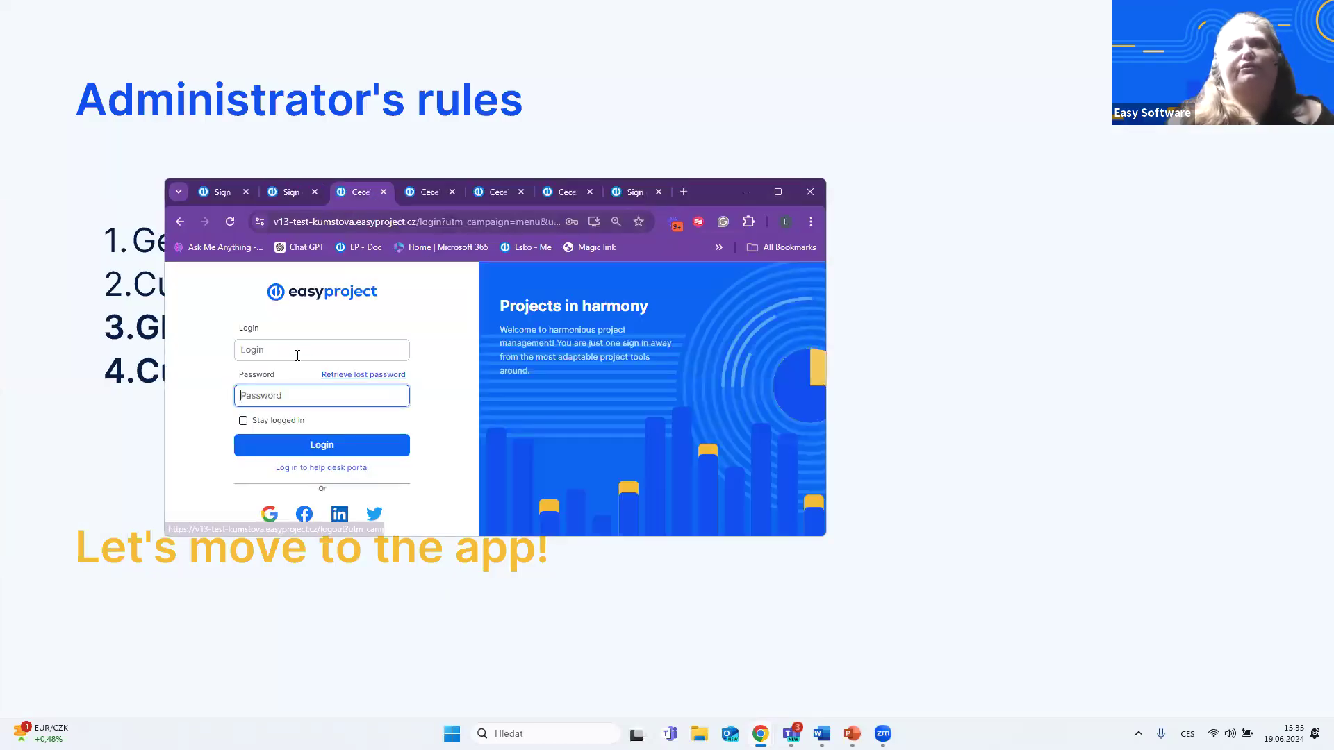
- Sign in with the third saved account's login name and password, and maximise the browser window
left_click(296, 353)
left_click(232, 223)
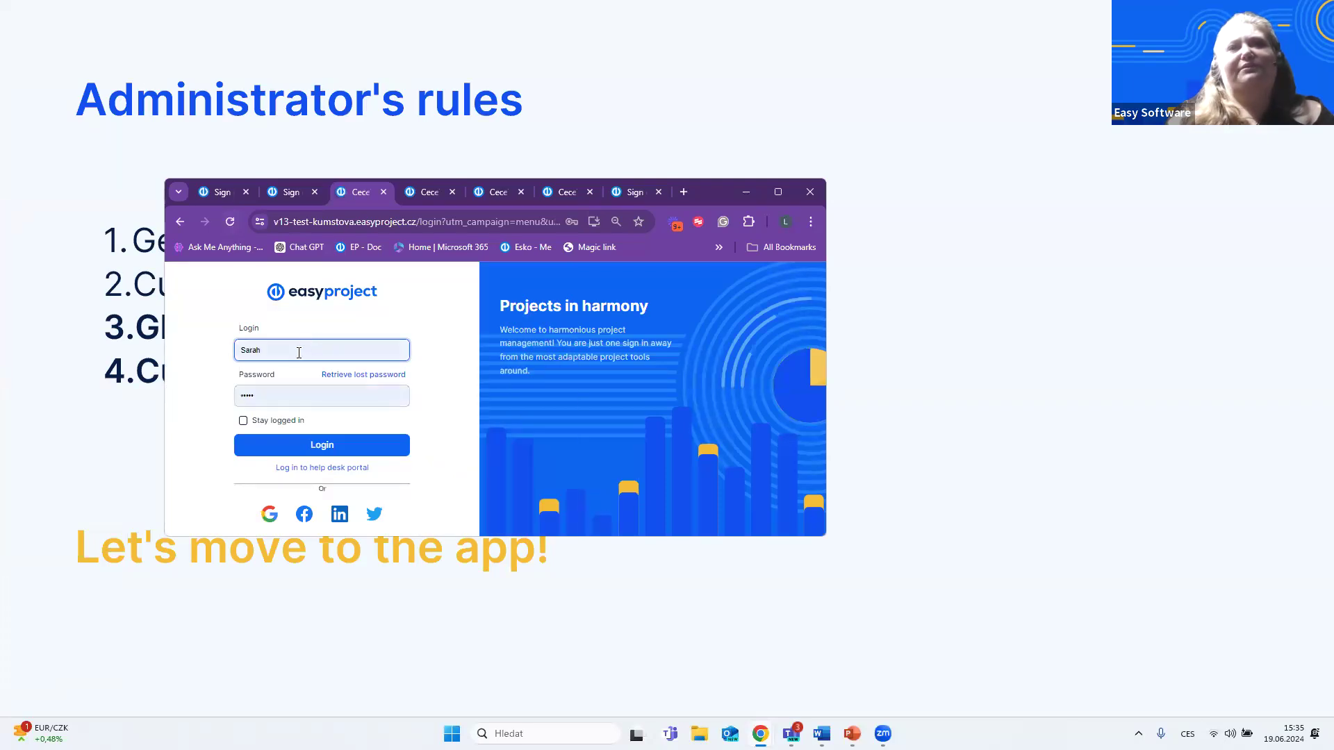
left_click(303, 349)
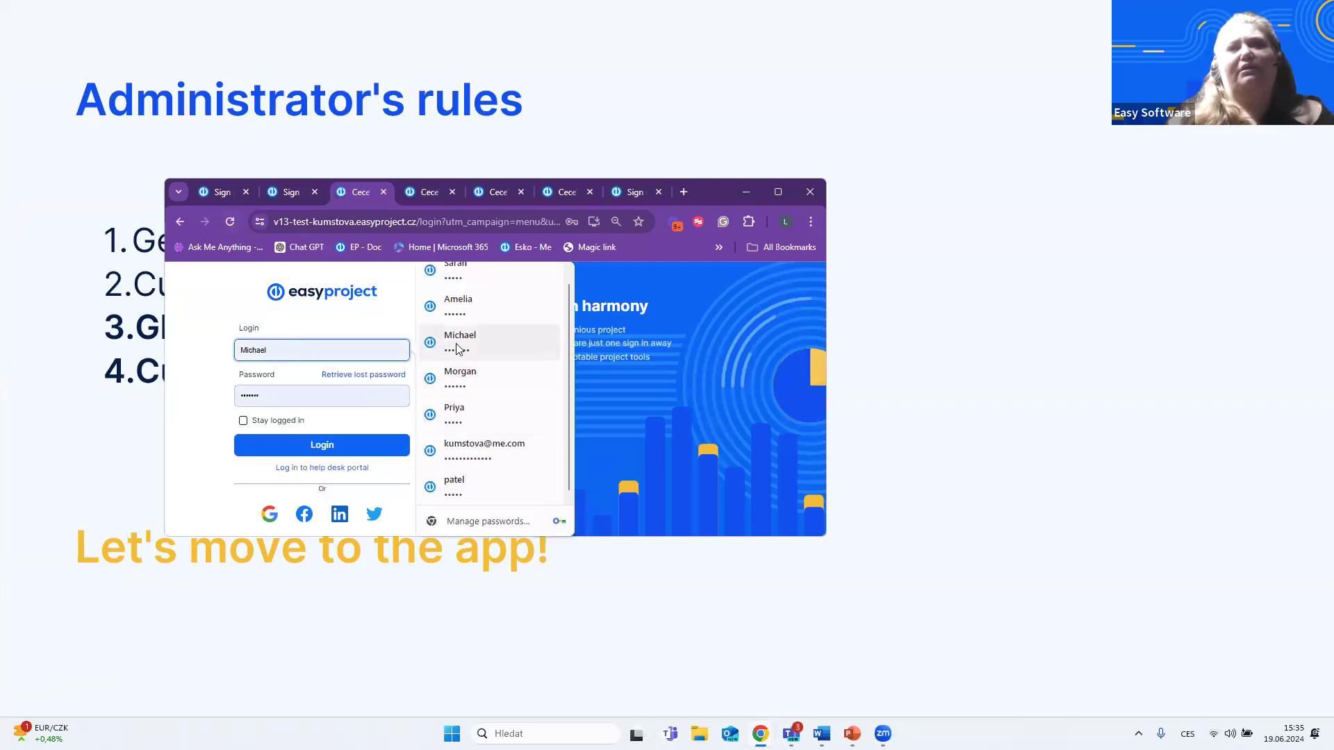
left_click(479, 354)
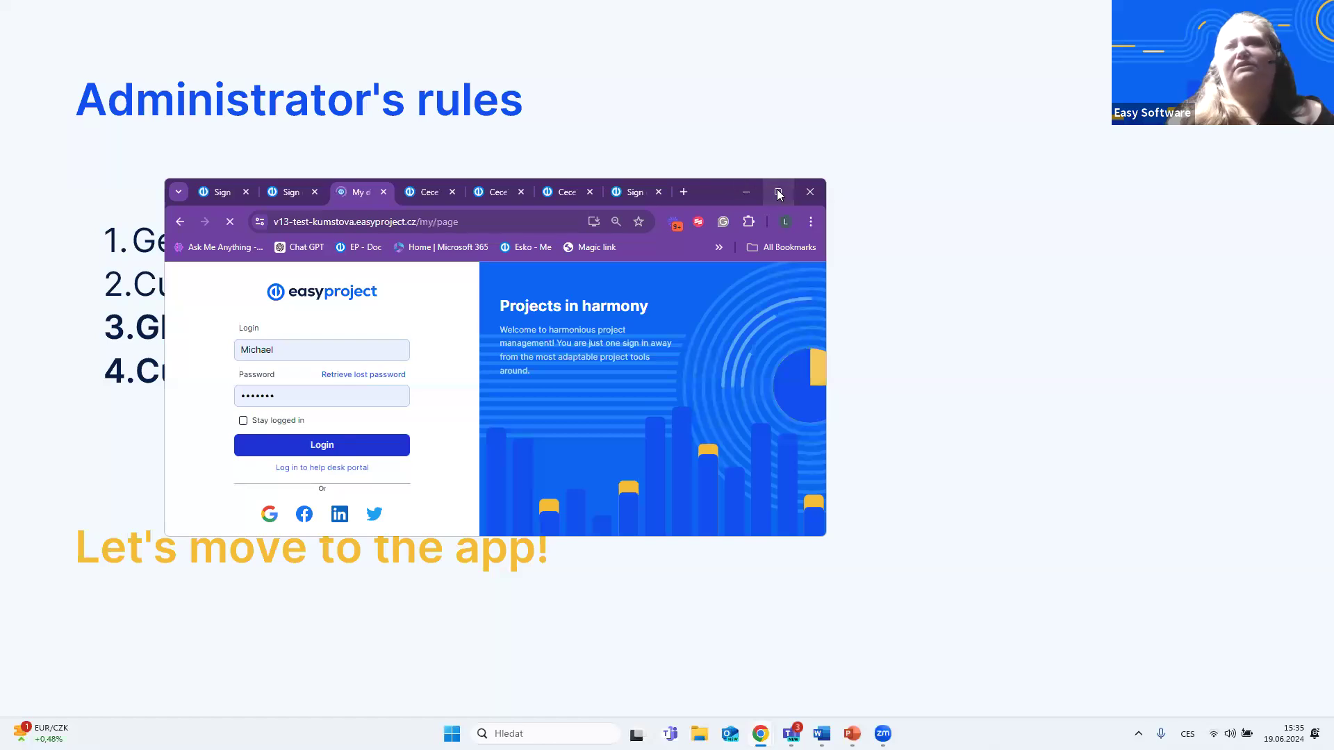
left_click(332, 449)
key("super+Up")
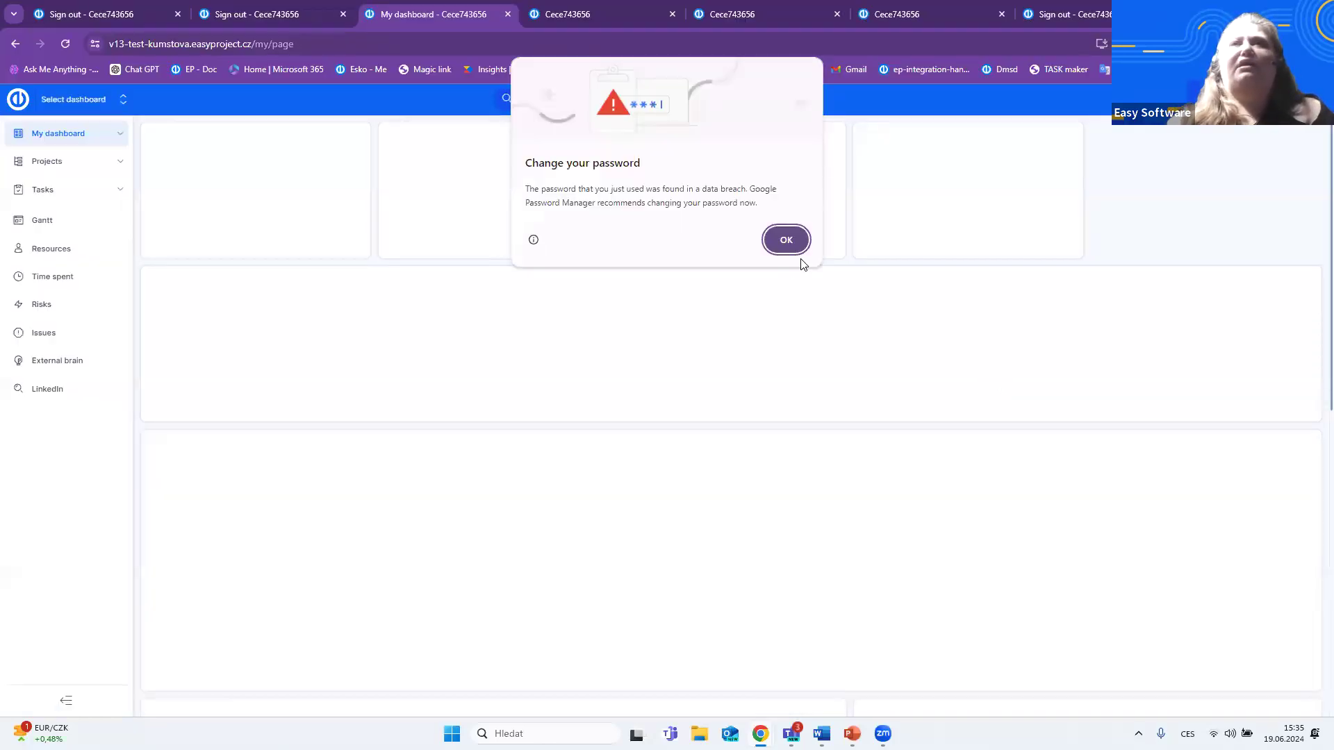
- Dismiss the password change warning and check the running task in the Who is doing what list on My dashboard
left_click(785, 239)
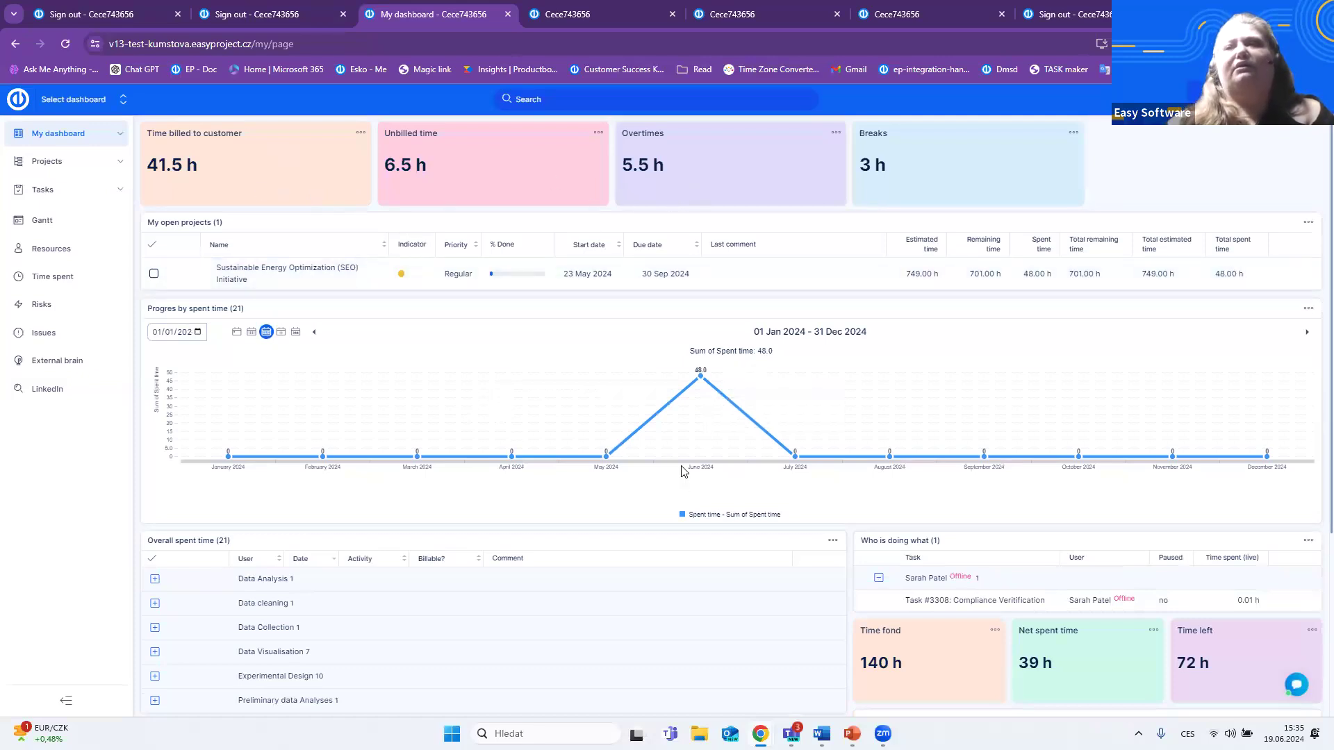
scroll(679, 463, "down", 1)
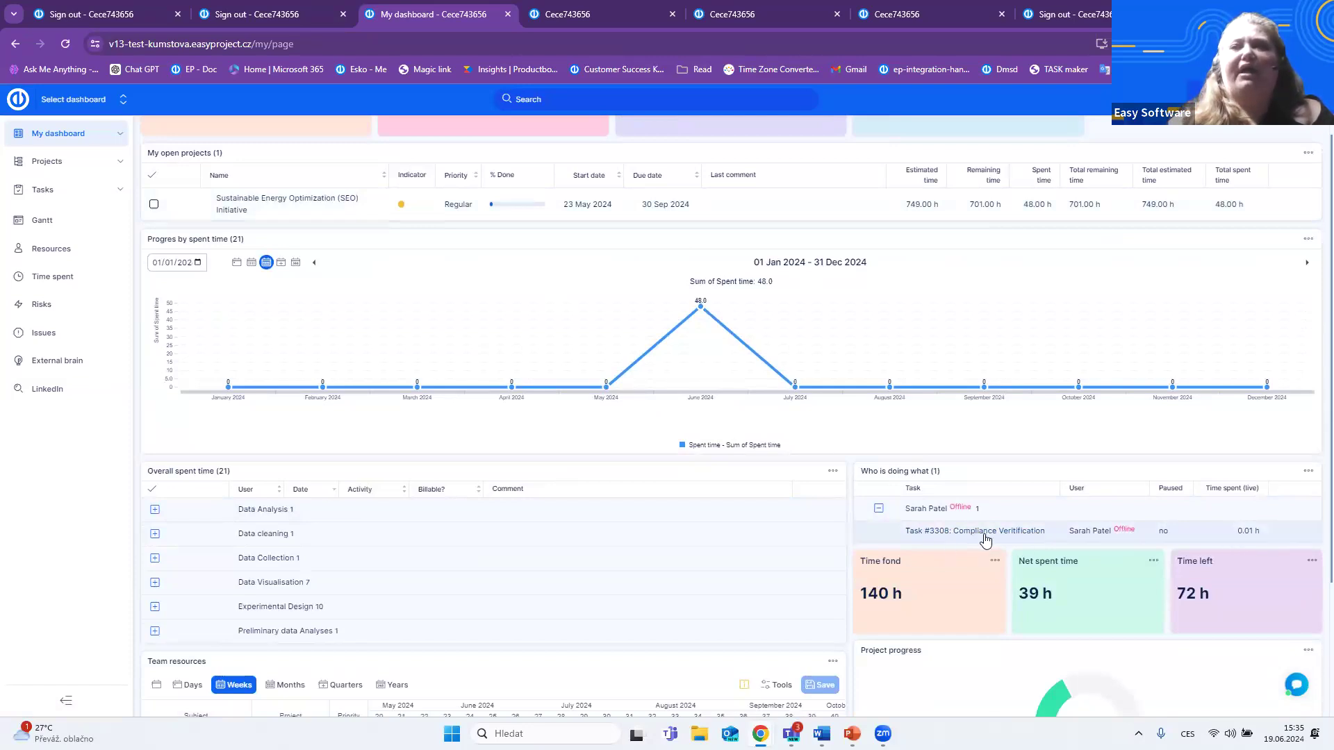
mouse_move(1039, 537)
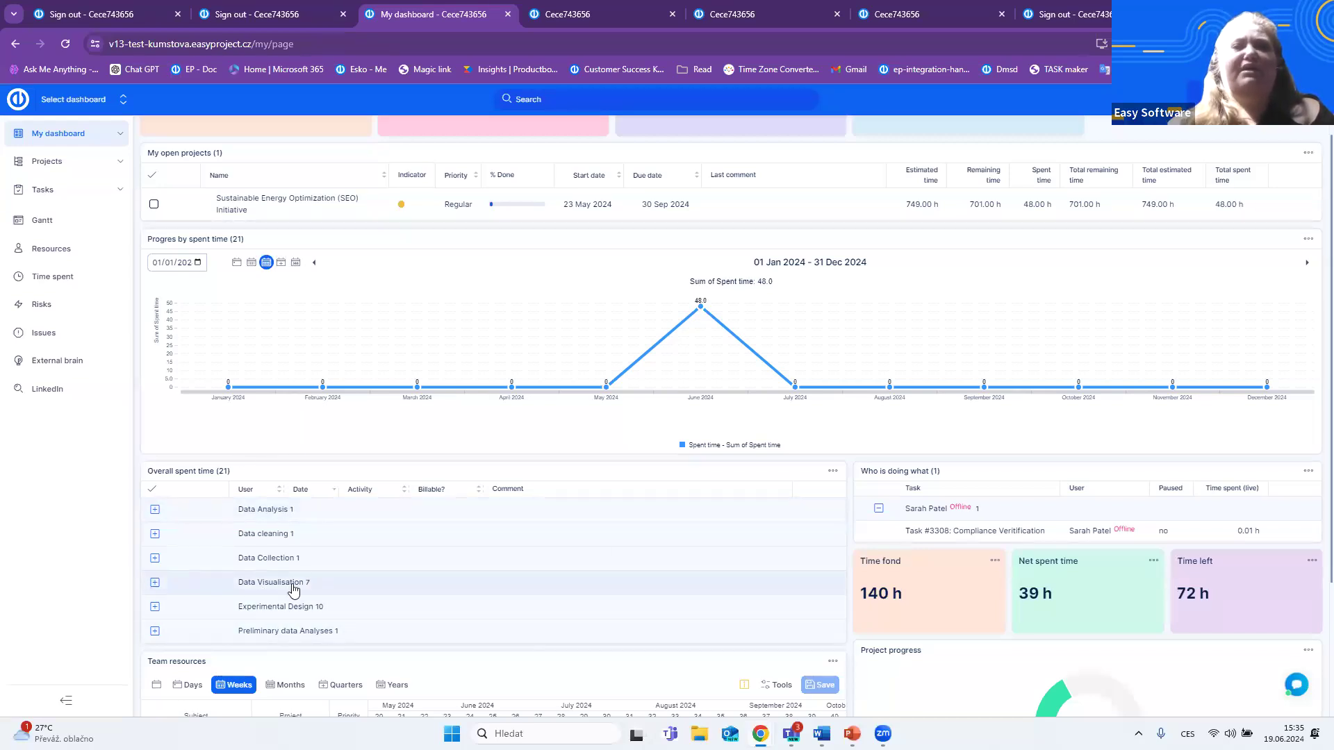
- Expand the Data Visualisation group in Overall spent time and review its entries along with the other dashboard modules
left_click(155, 585)
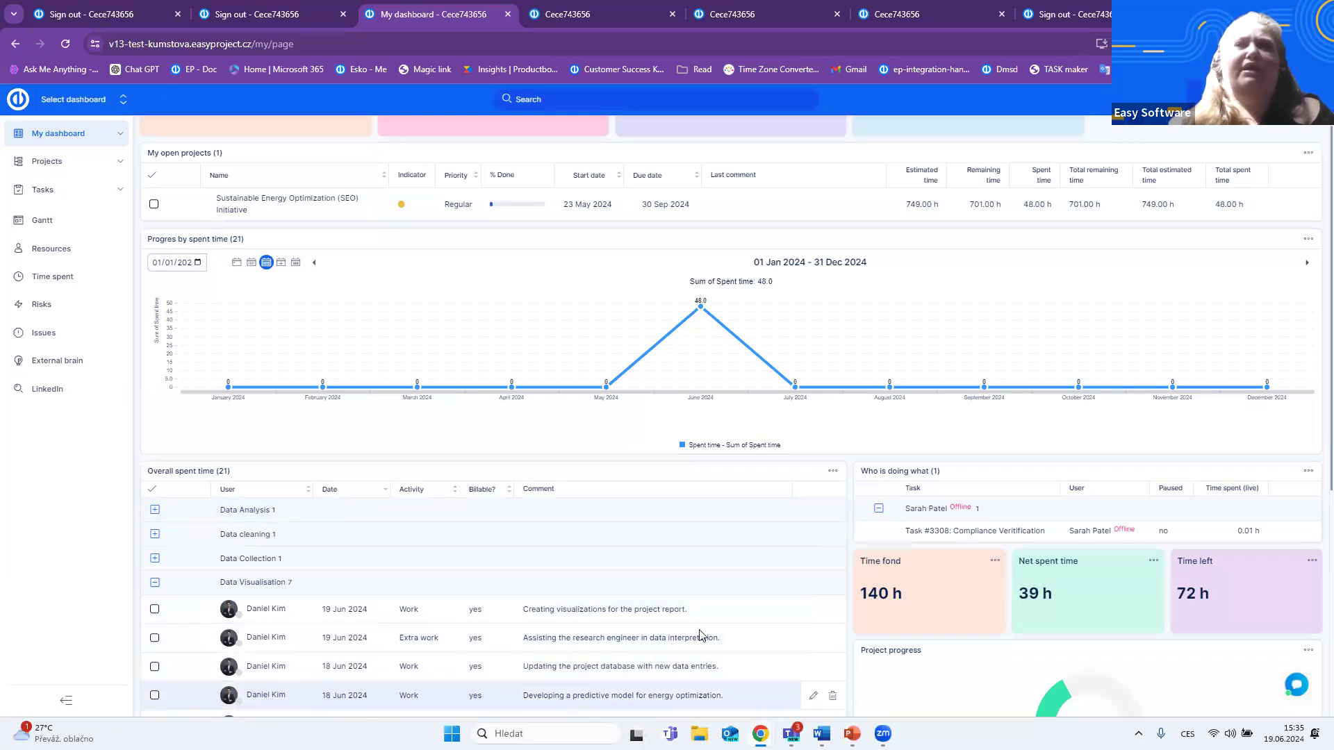
scroll(663, 577, "up", 1)
scroll(653, 540, "down", 1)
scroll(653, 540, "down", 3)
scroll(664, 563, "up", 4)
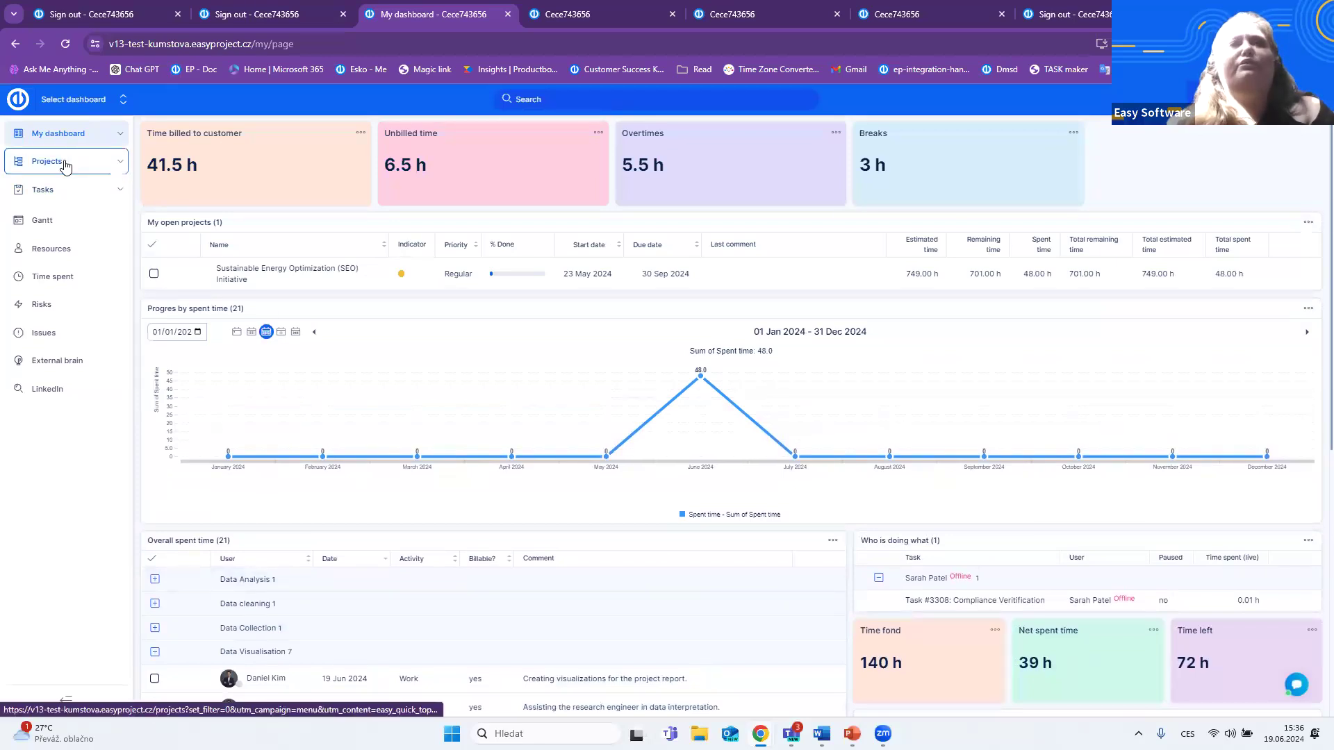
- Open the Sustainable Energy Optimization (SEO) Initiative project under Innovatek Research Solutions from the project list
left_click(122, 170)
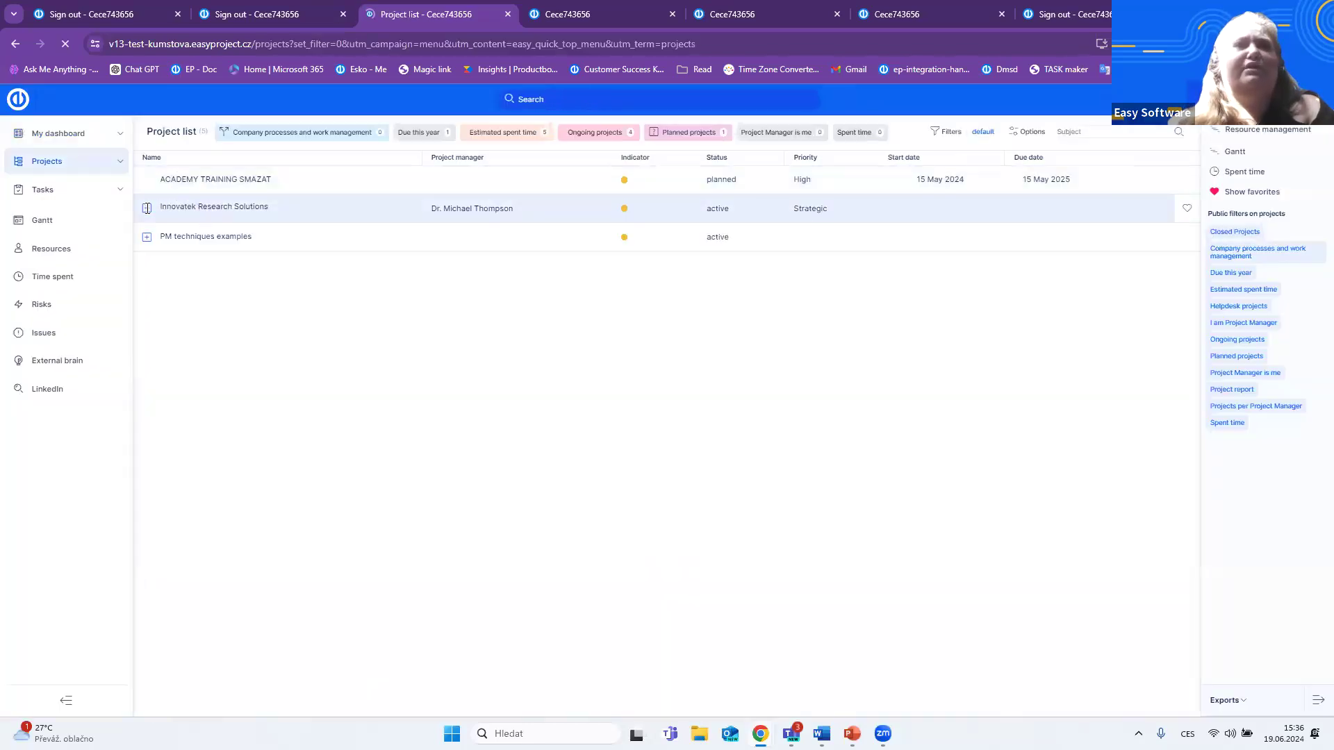
left_click(146, 210)
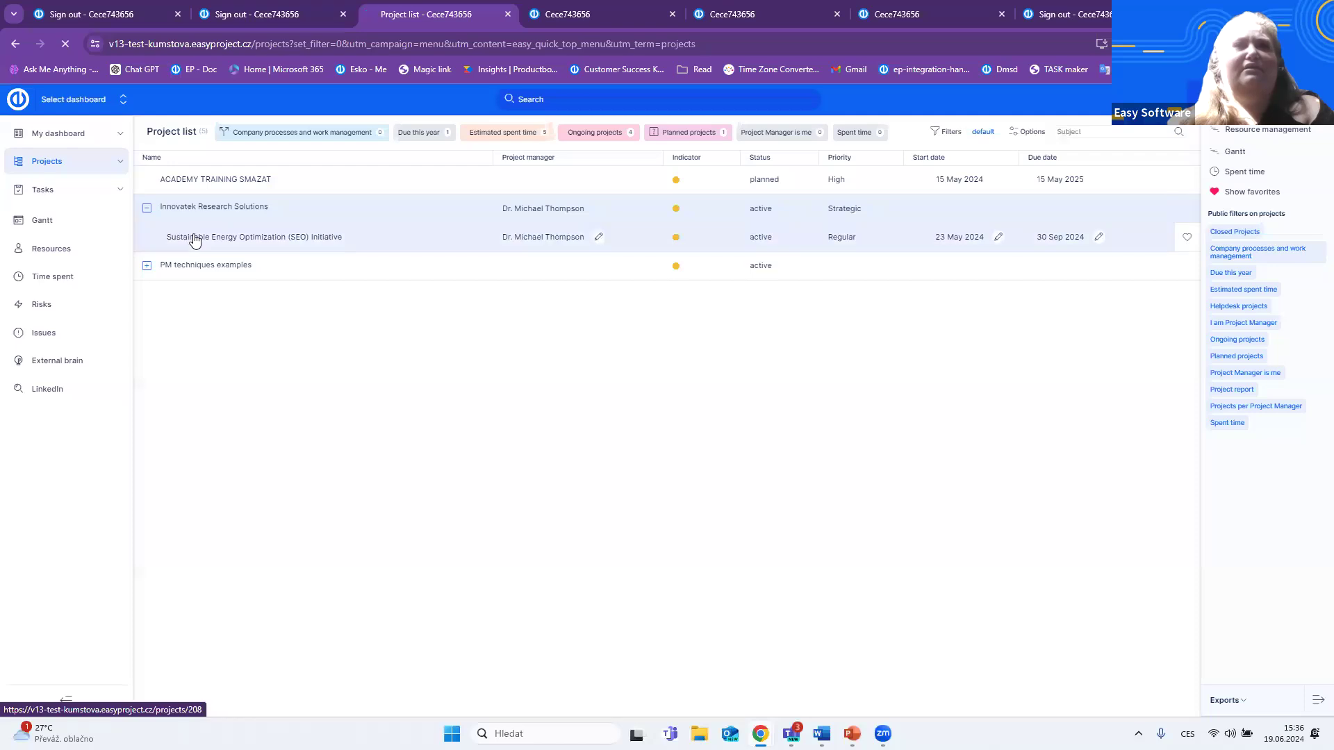
left_click(195, 237)
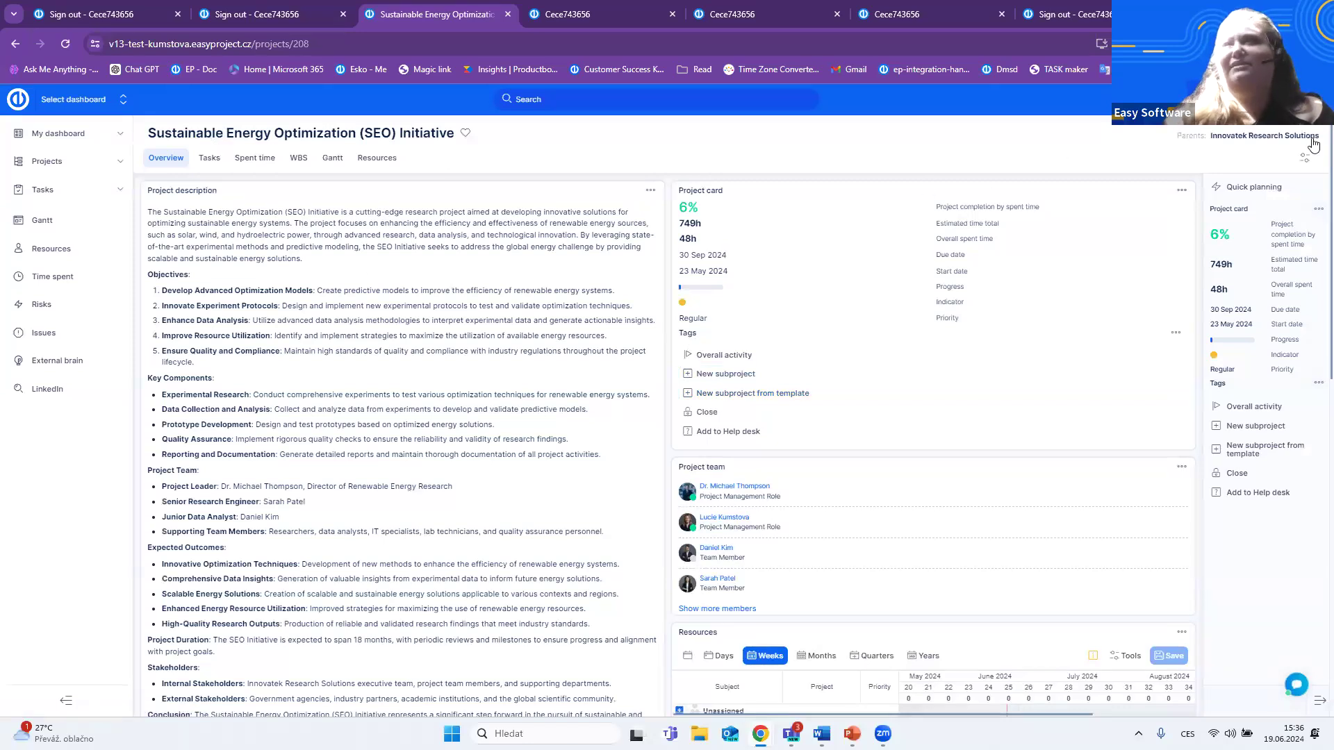
- Sign out of the current account and switch from the minimised browser to the presentation's Use Case 3 slide on repetitive work
left_click(1273, 100)
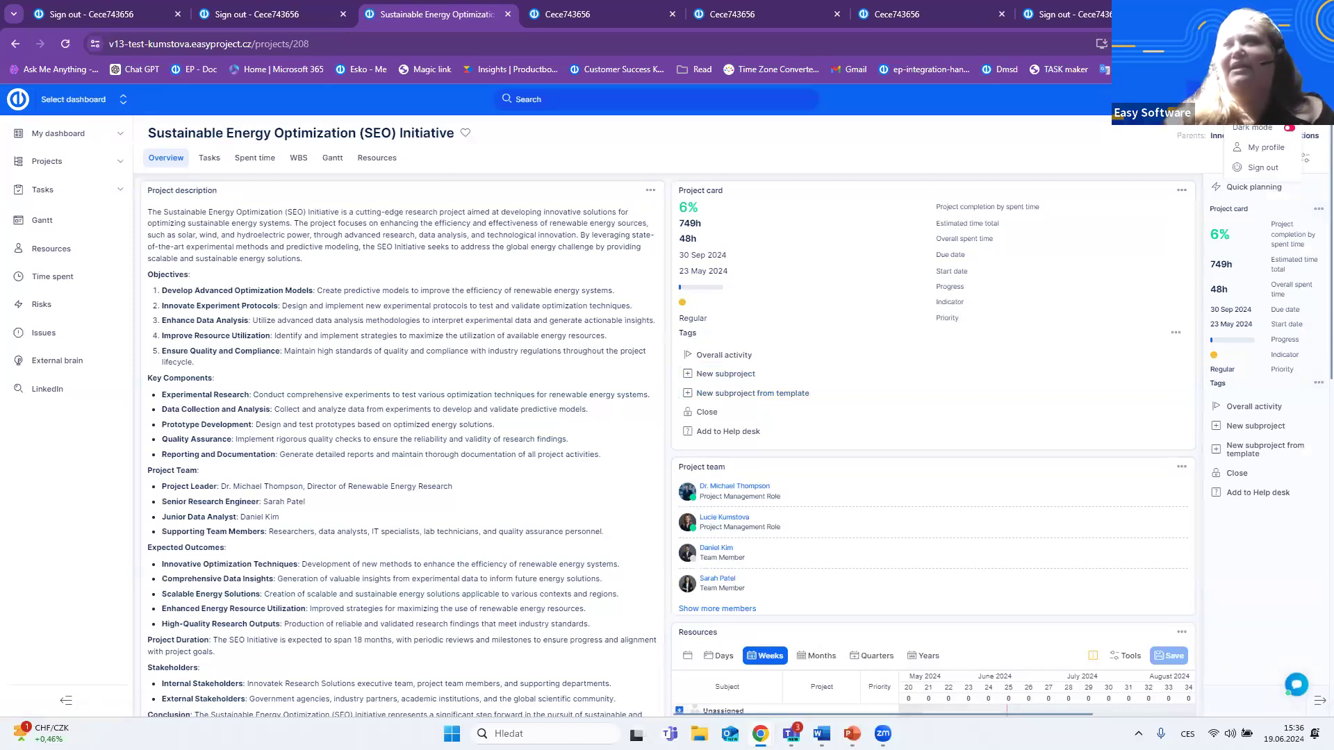
left_click(1271, 170)
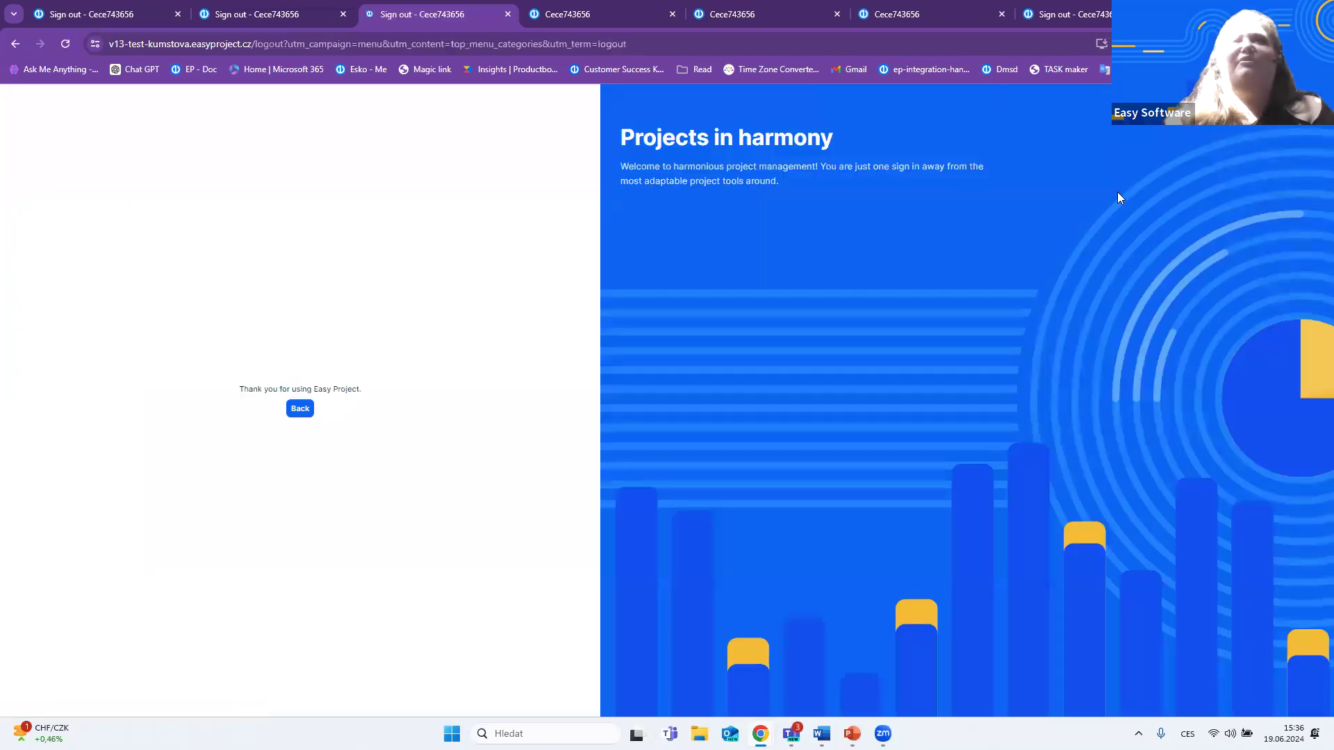
key("super+Down")
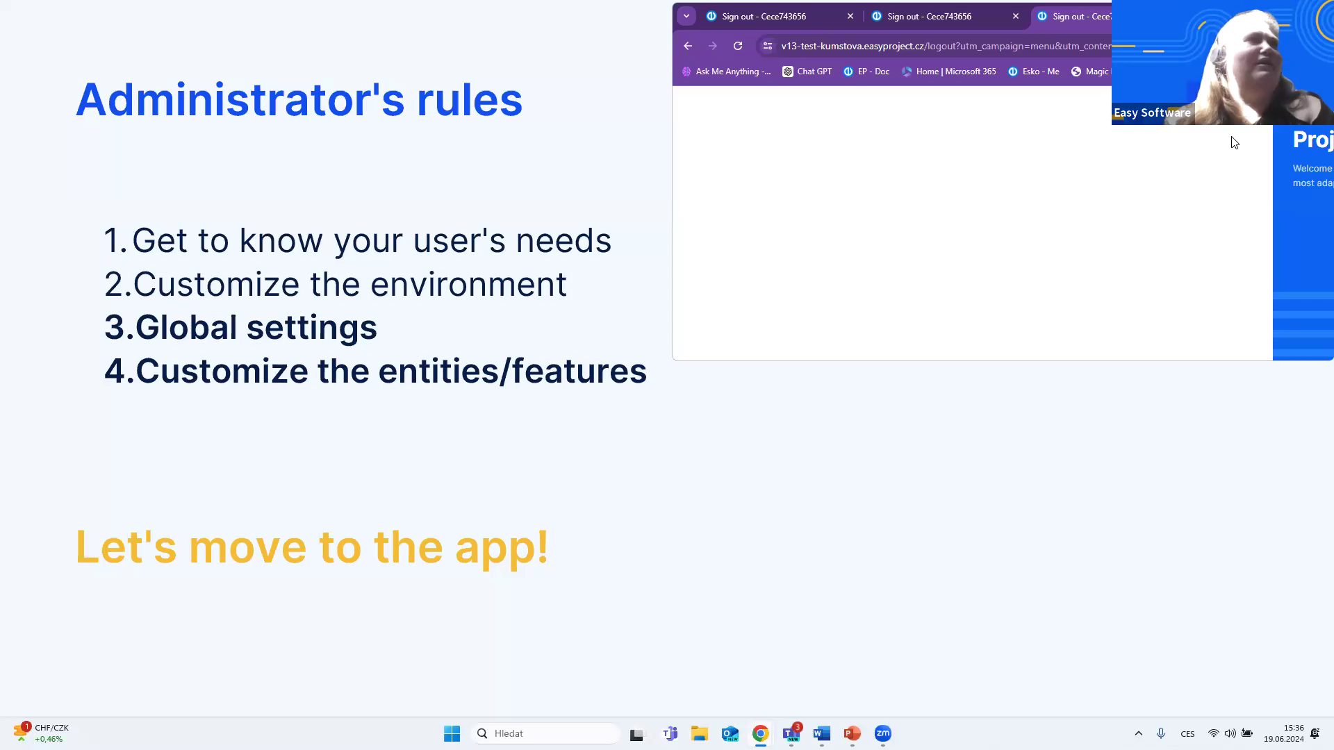
key("super+Down")
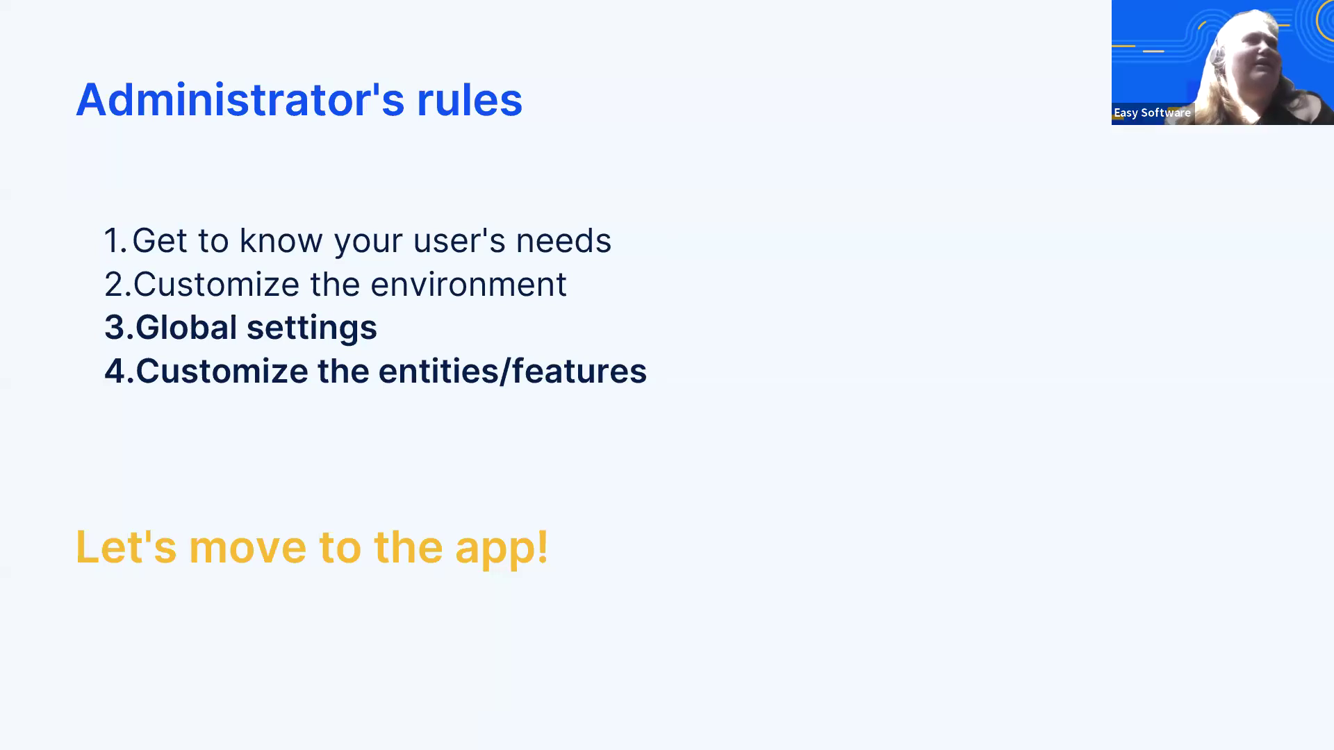
left_click(452, 393)
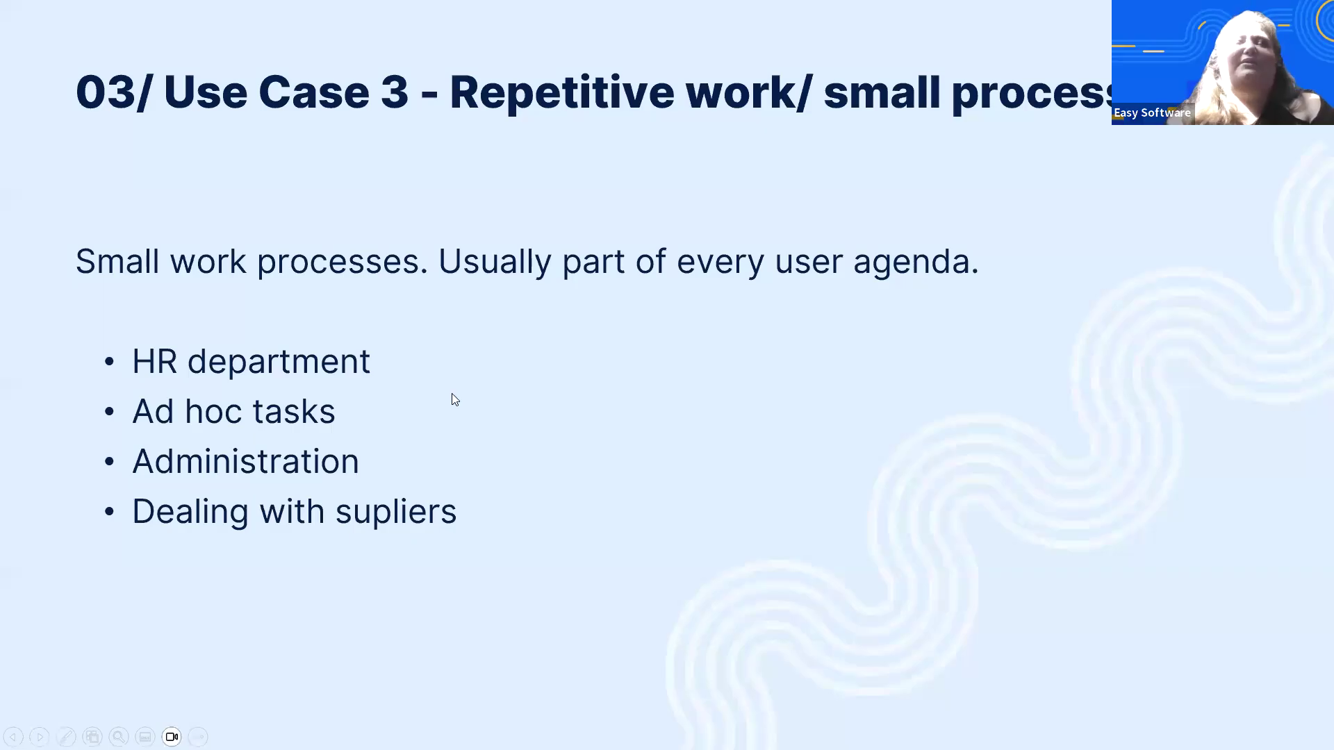
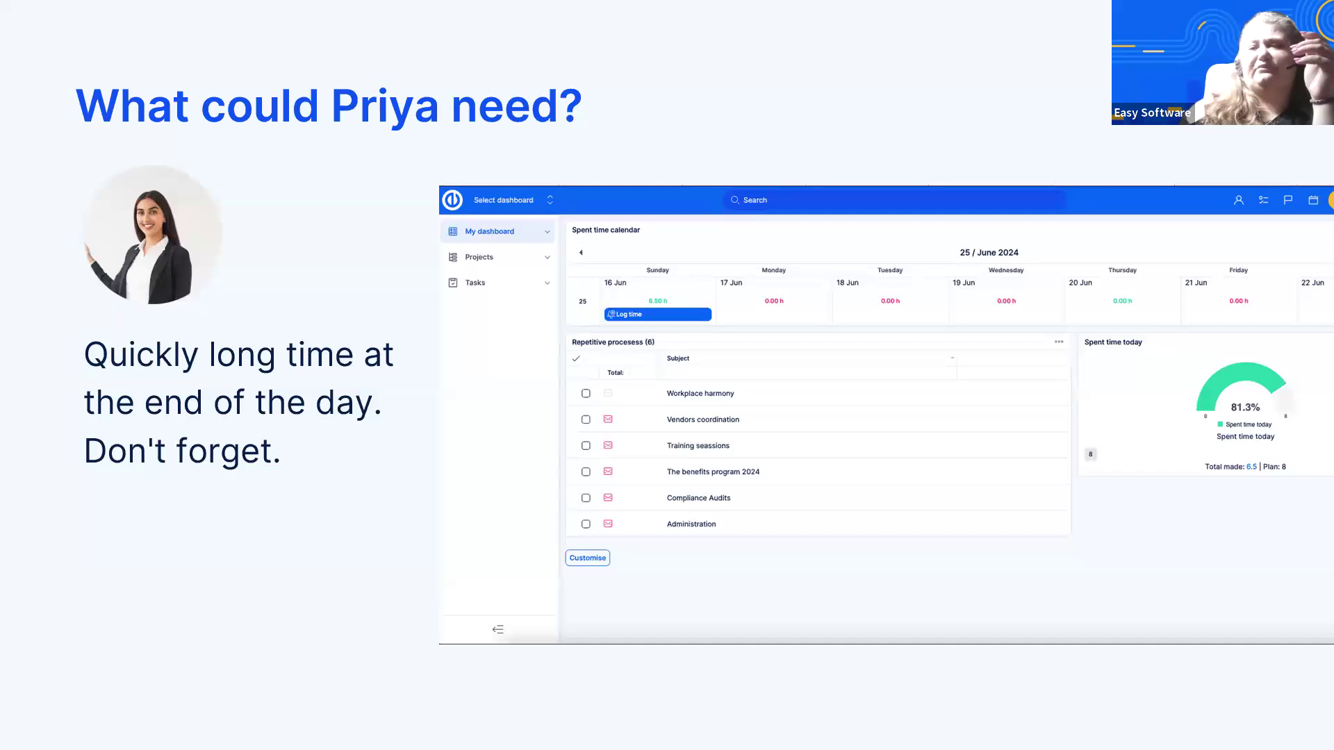
- Advance the presentation to the Administrator's rules slide, switch to the administrator's browser window and display the Spent time settings in administration
key("Right")
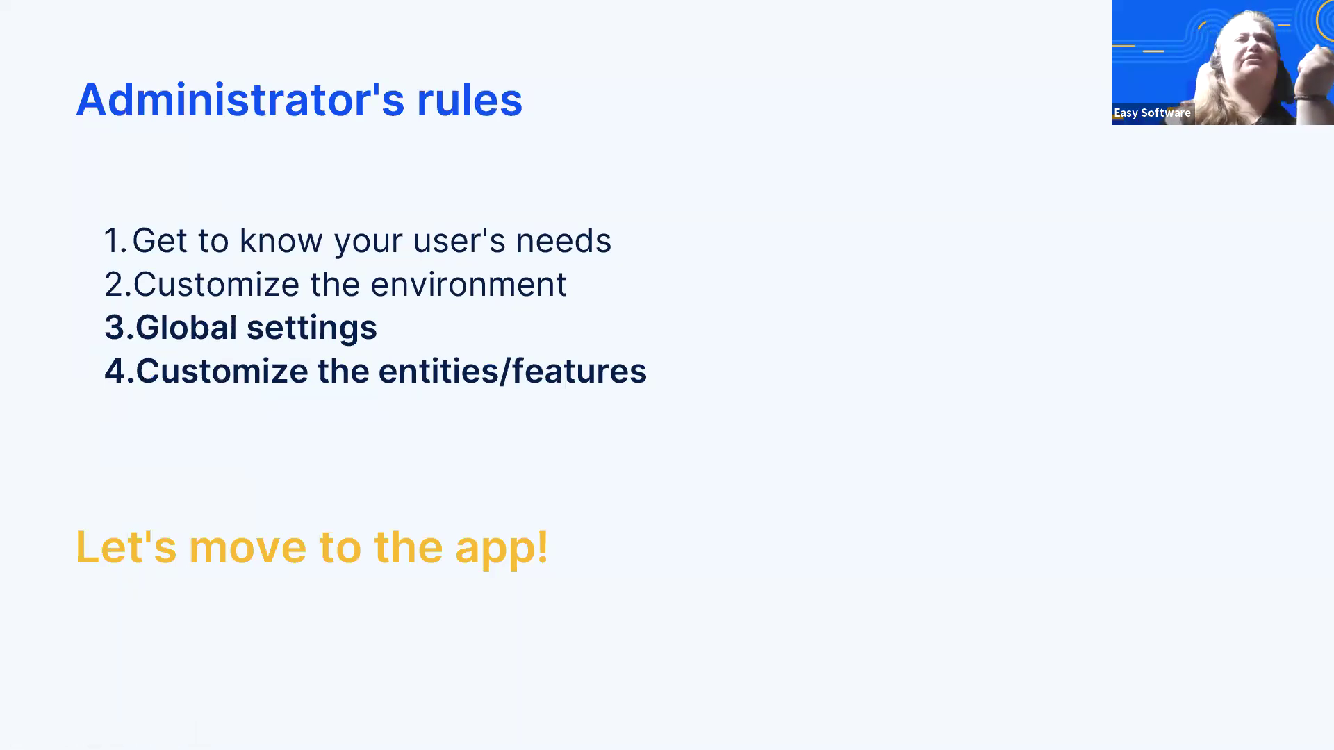
key("alt+Tab")
left_click(1019, 229)
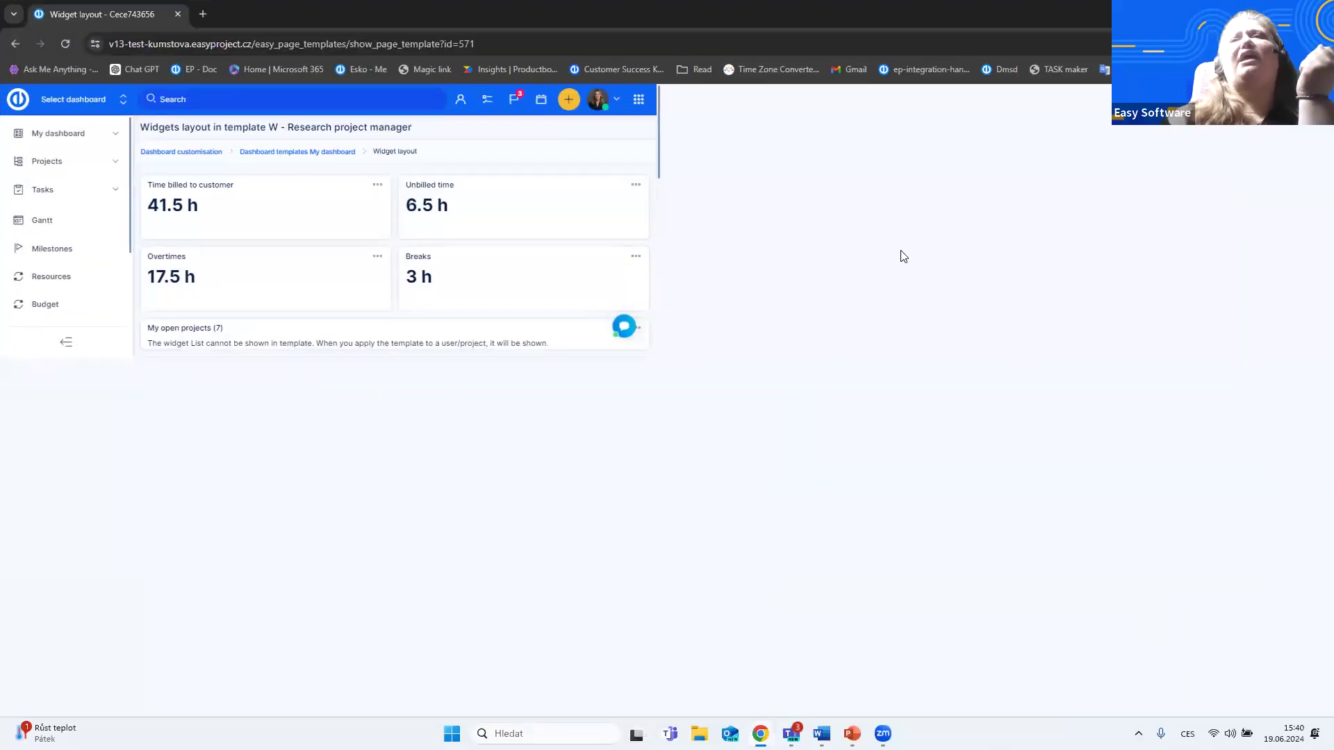
left_click(1315, 99)
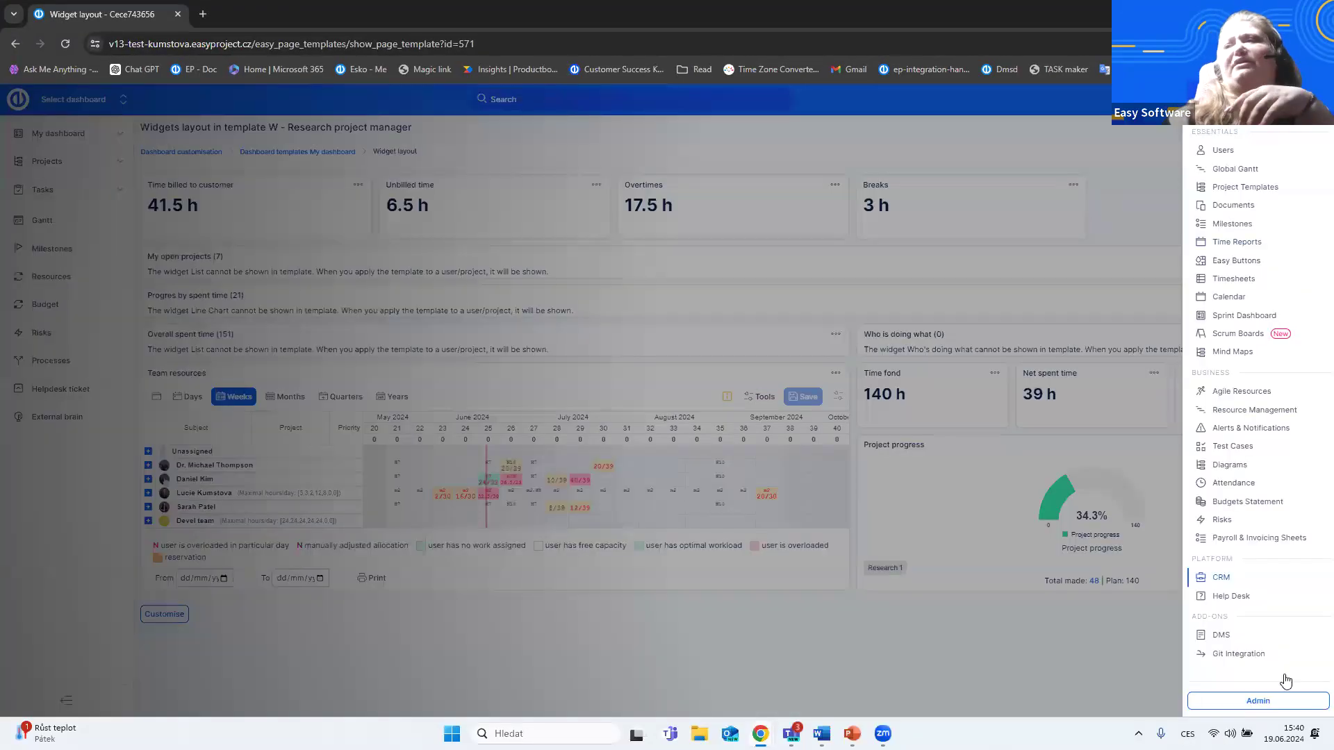
left_click(1280, 703)
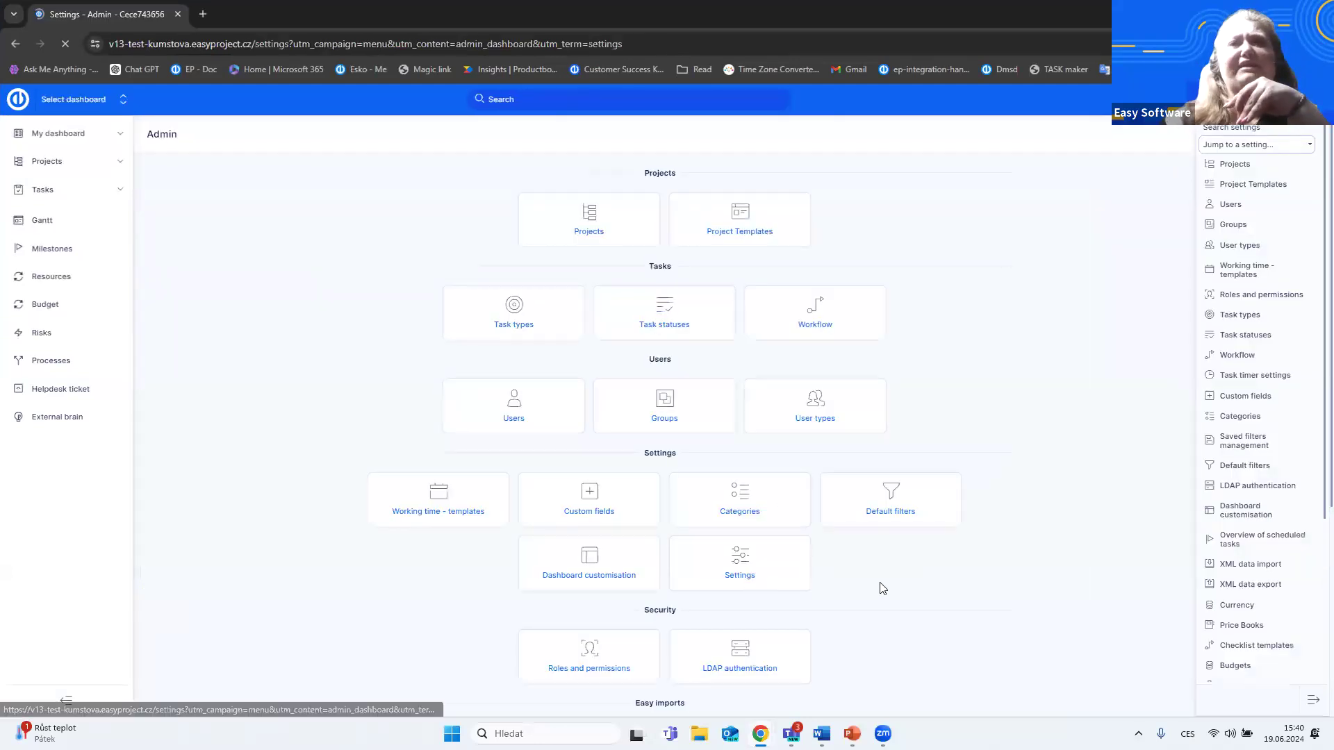
left_click(491, 168)
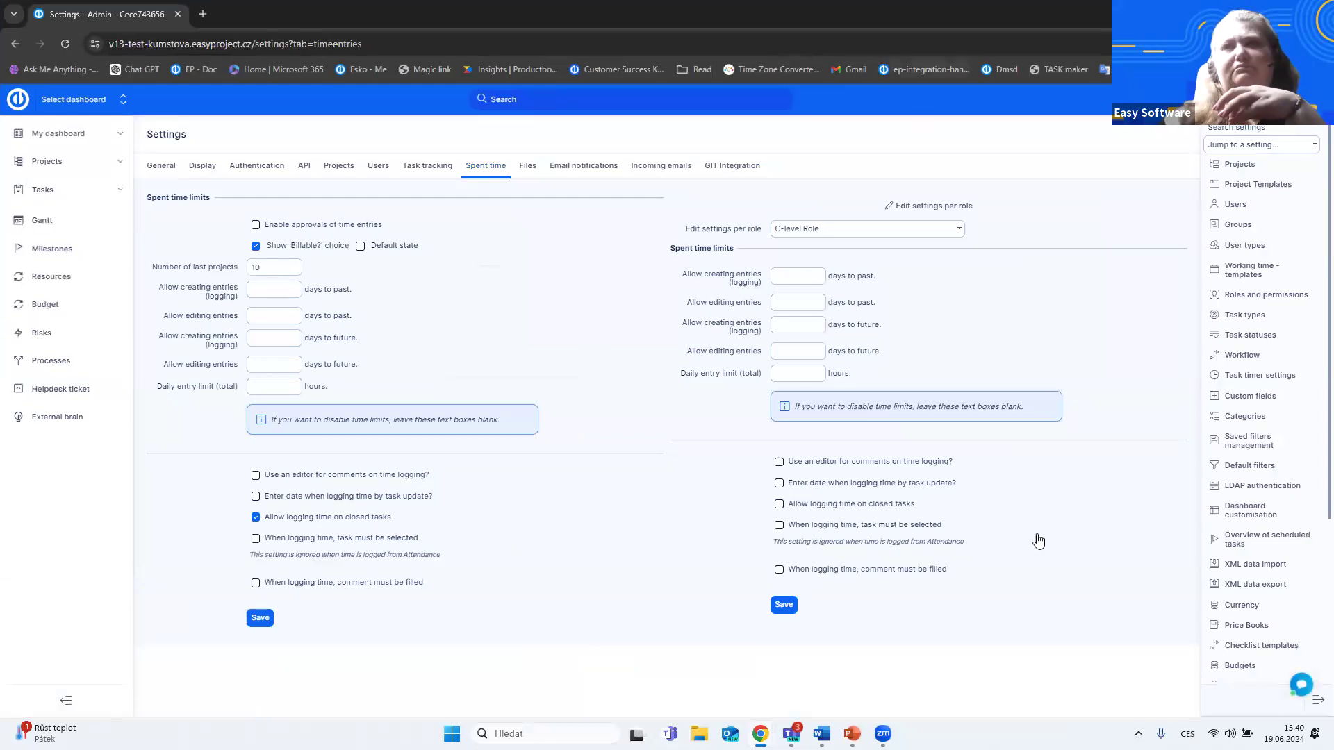
- Select the HR role for the per-role spent time settings and set its total daily entry limit to 8 hours
left_click(952, 229)
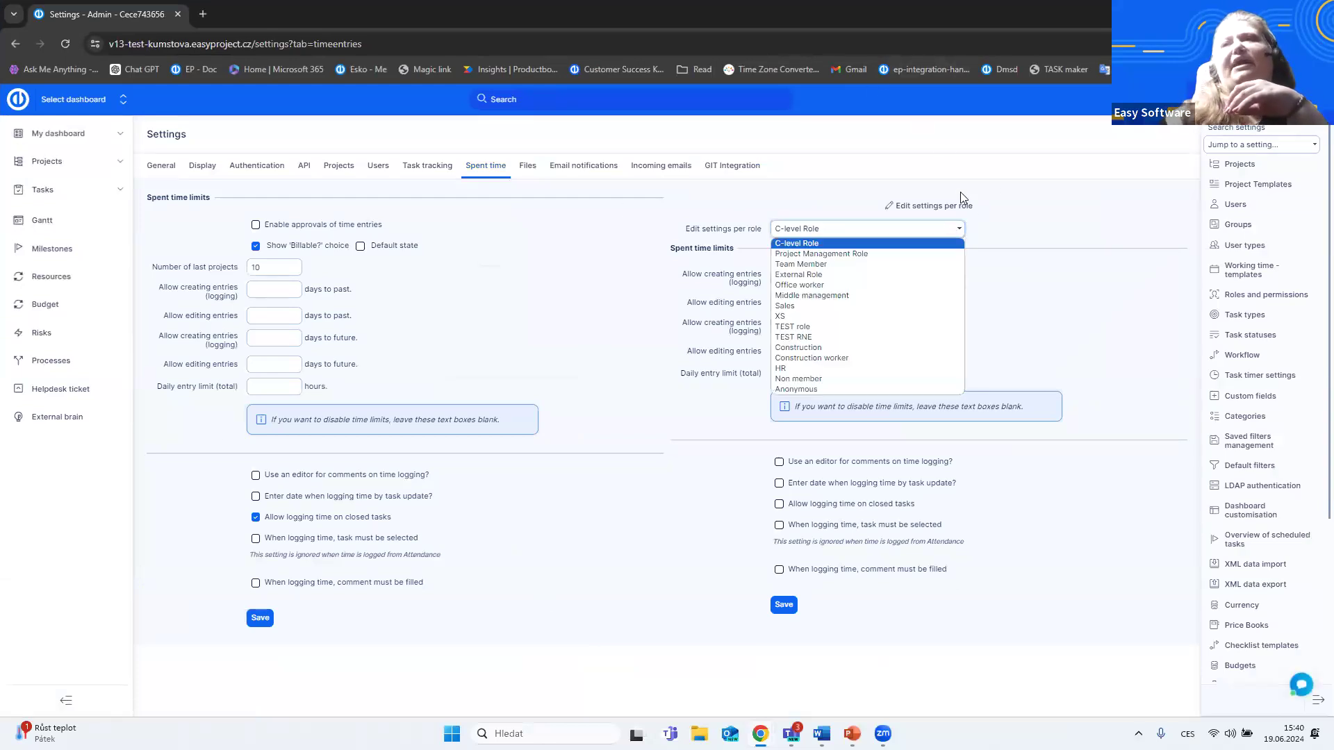
left_click(804, 368)
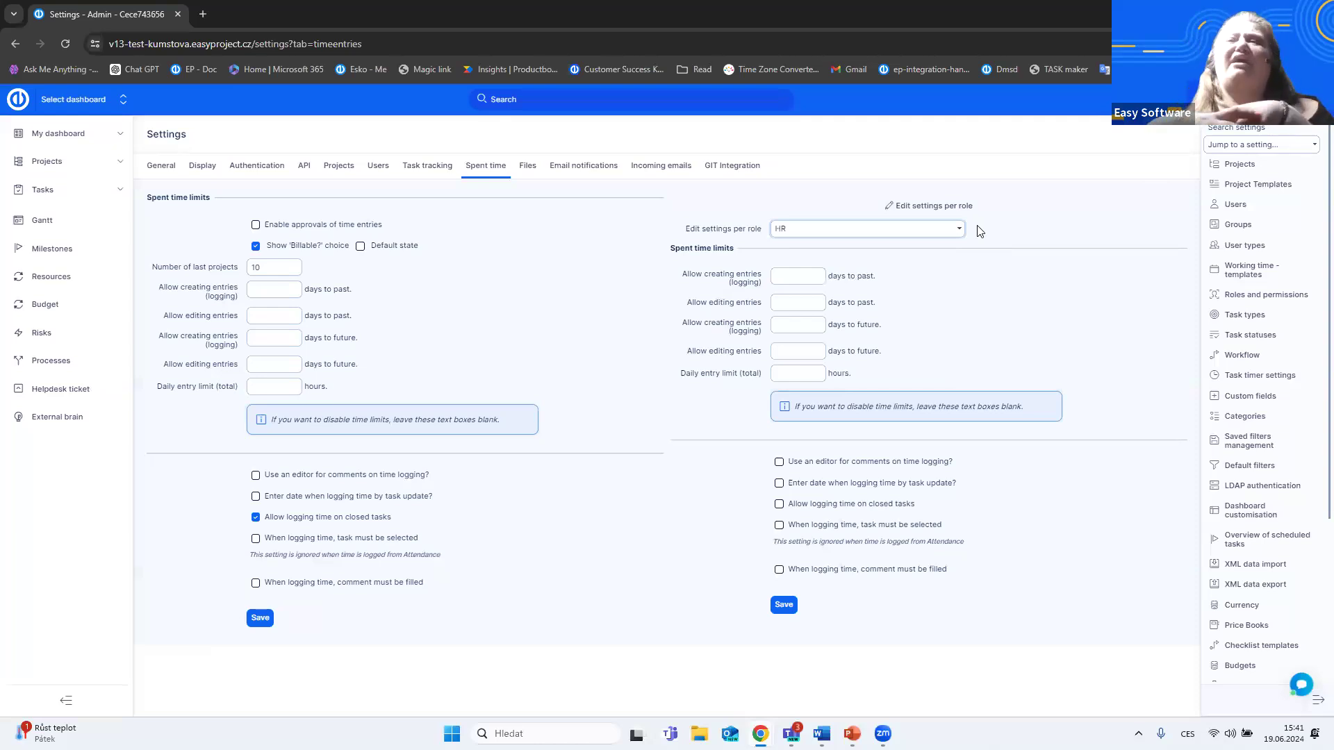
left_click(785, 374)
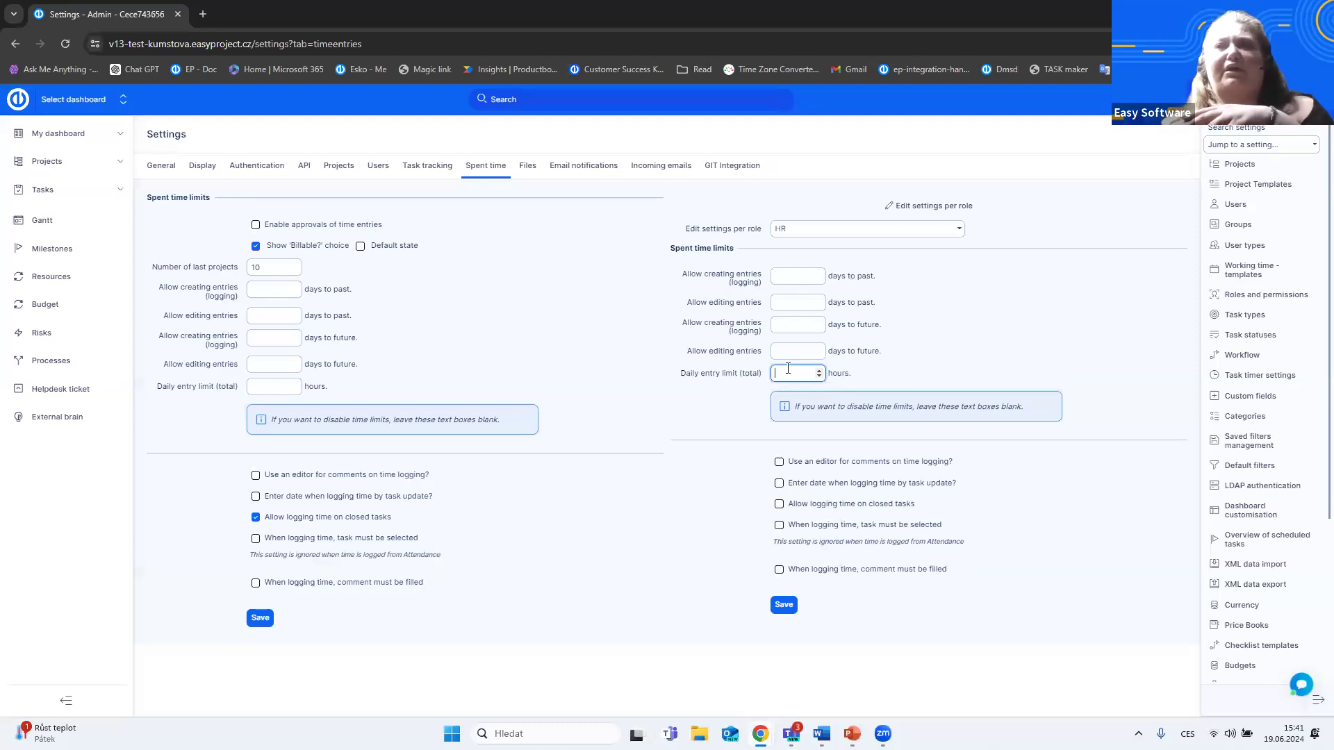
type("8")
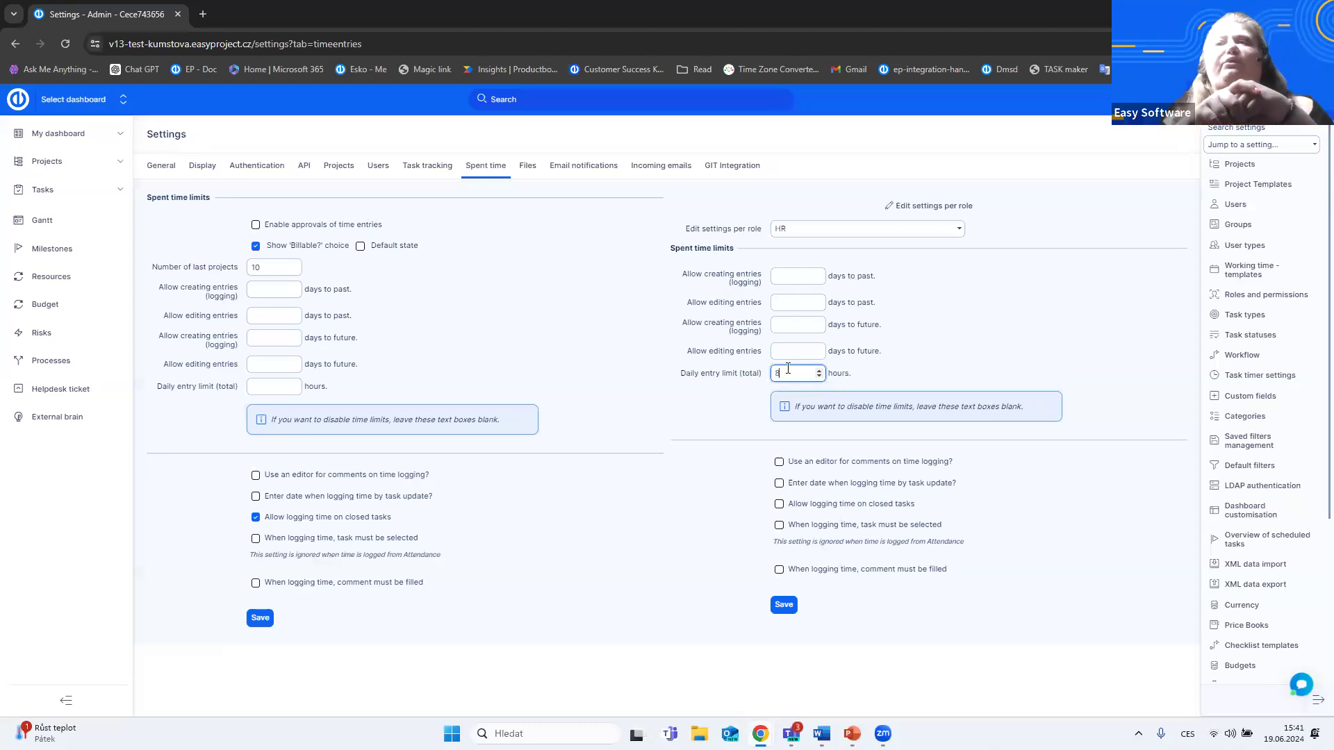
left_click(882, 384)
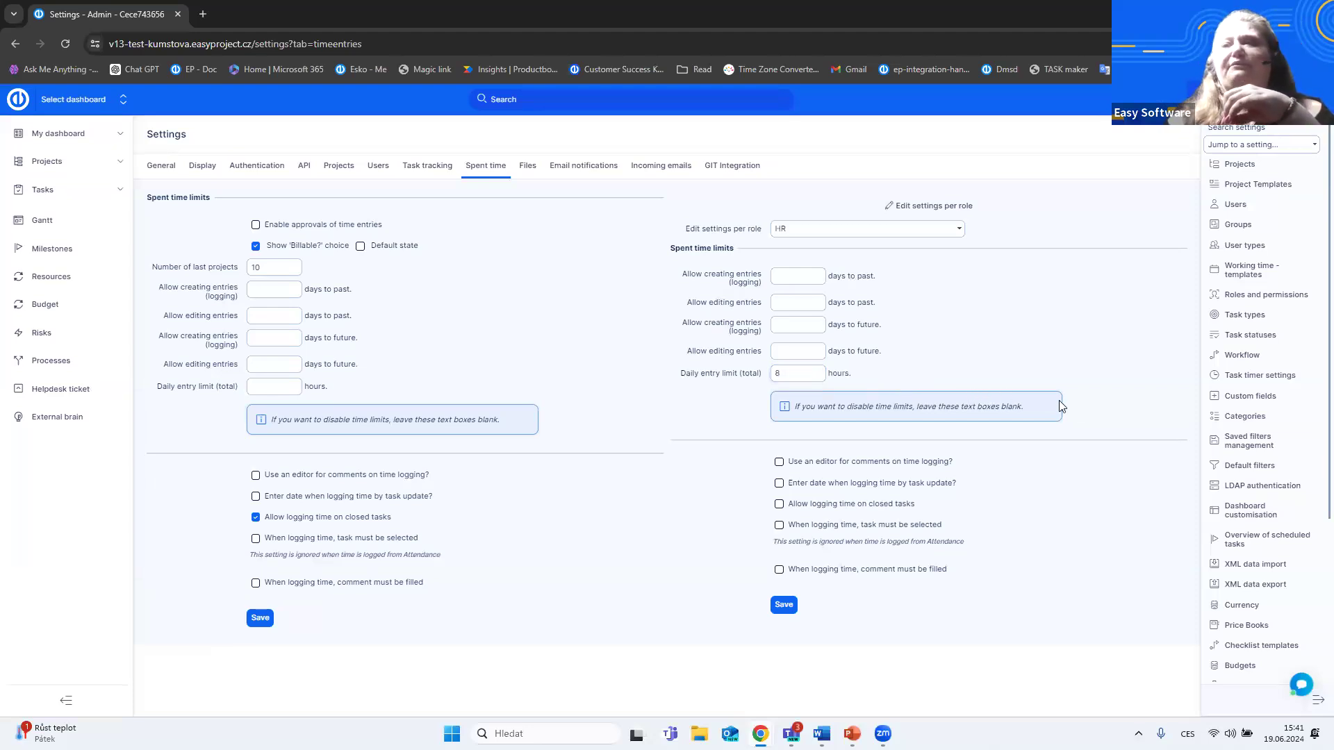
- Make a comment mandatory when the HR role logs time, save the role settings and show the Task statuses list
left_click(779, 569)
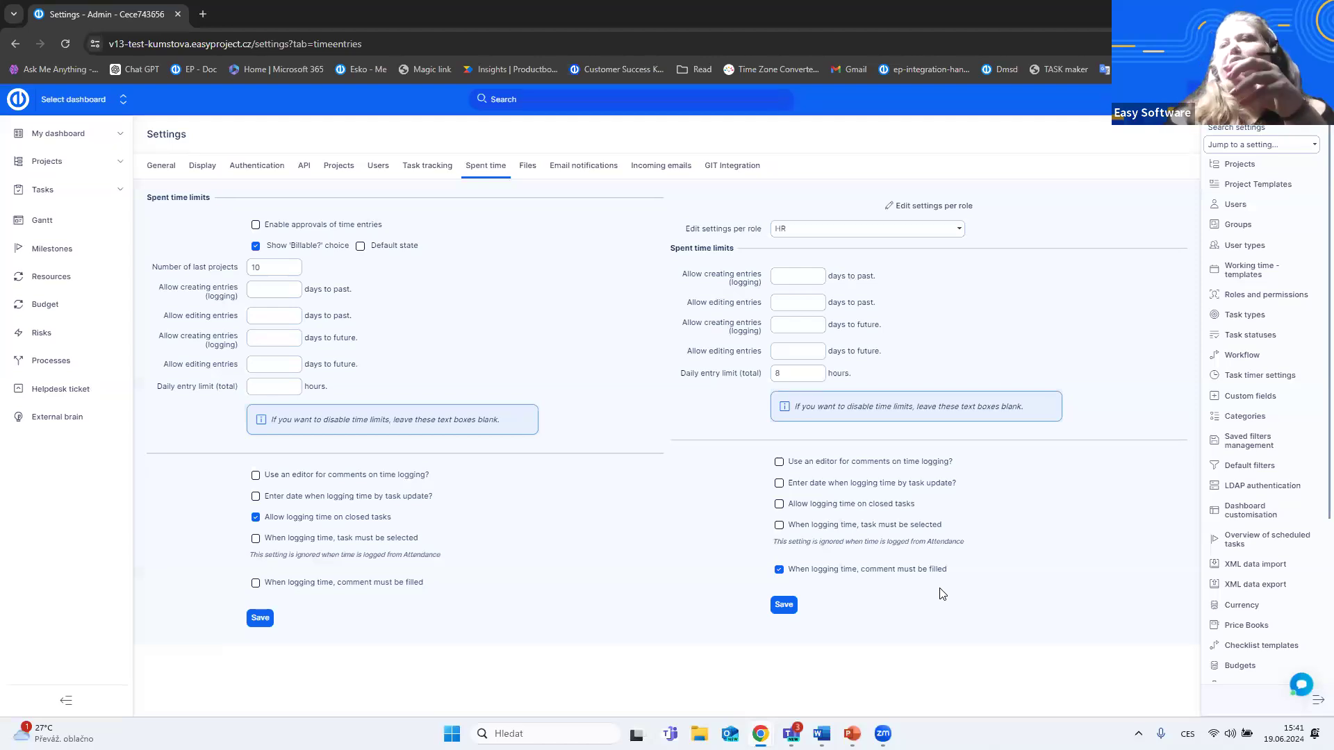
left_click(790, 602)
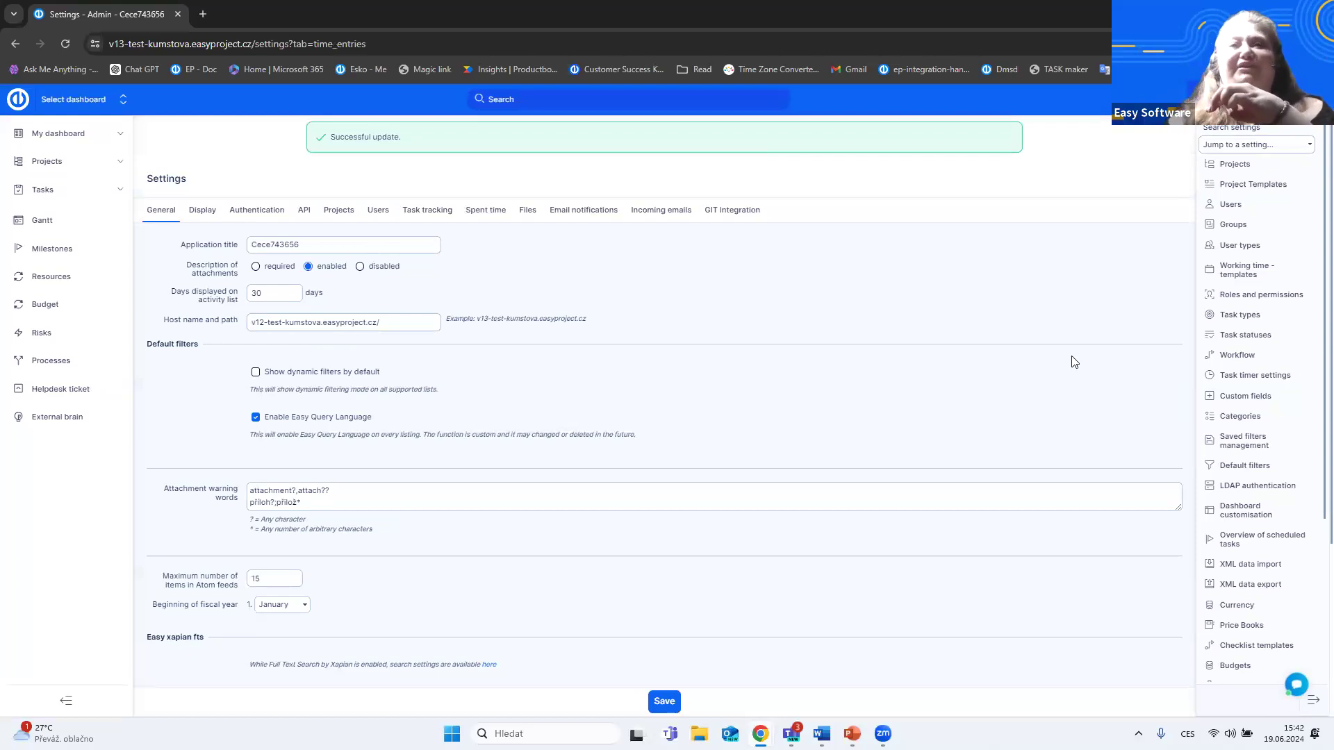
left_click(1231, 340)
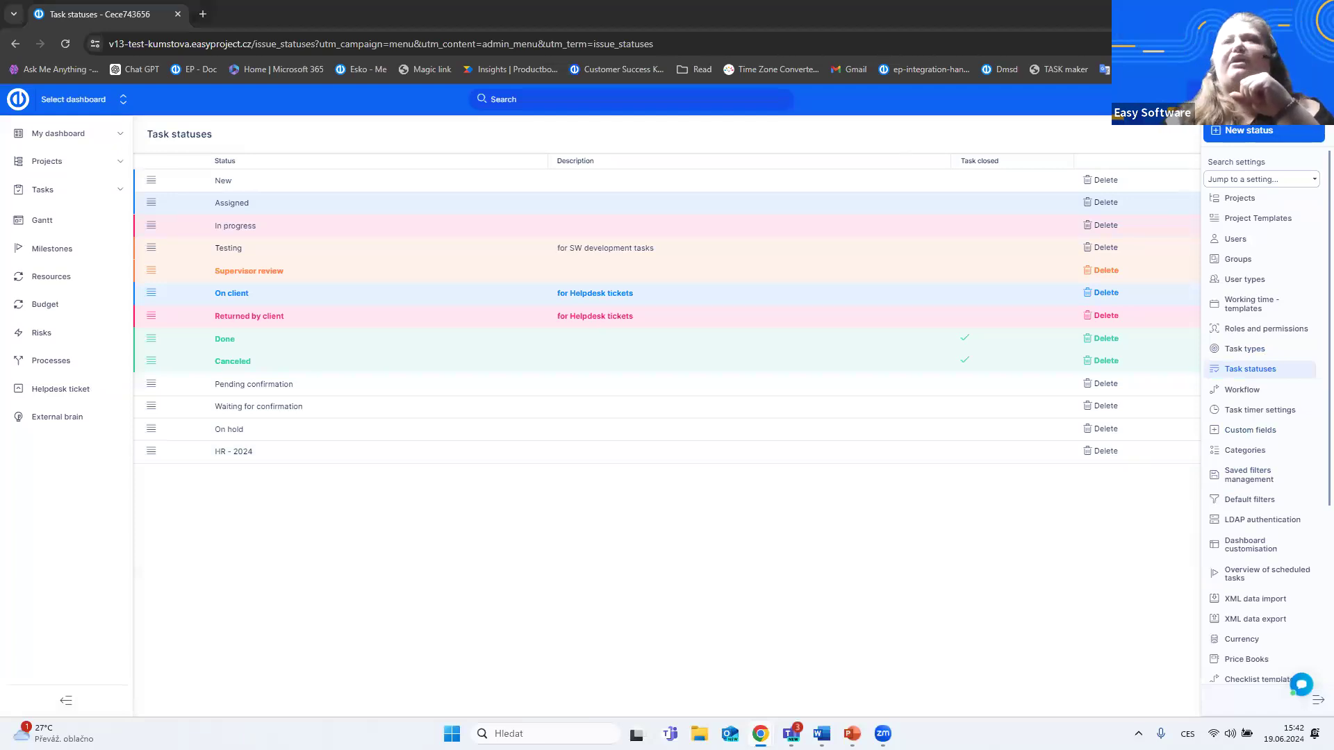
- Switch to the second browser window, reload the login page and sign in with the HR employee's saved login and password, maximising the window
key("alt+Tab")
left_click(620, 213)
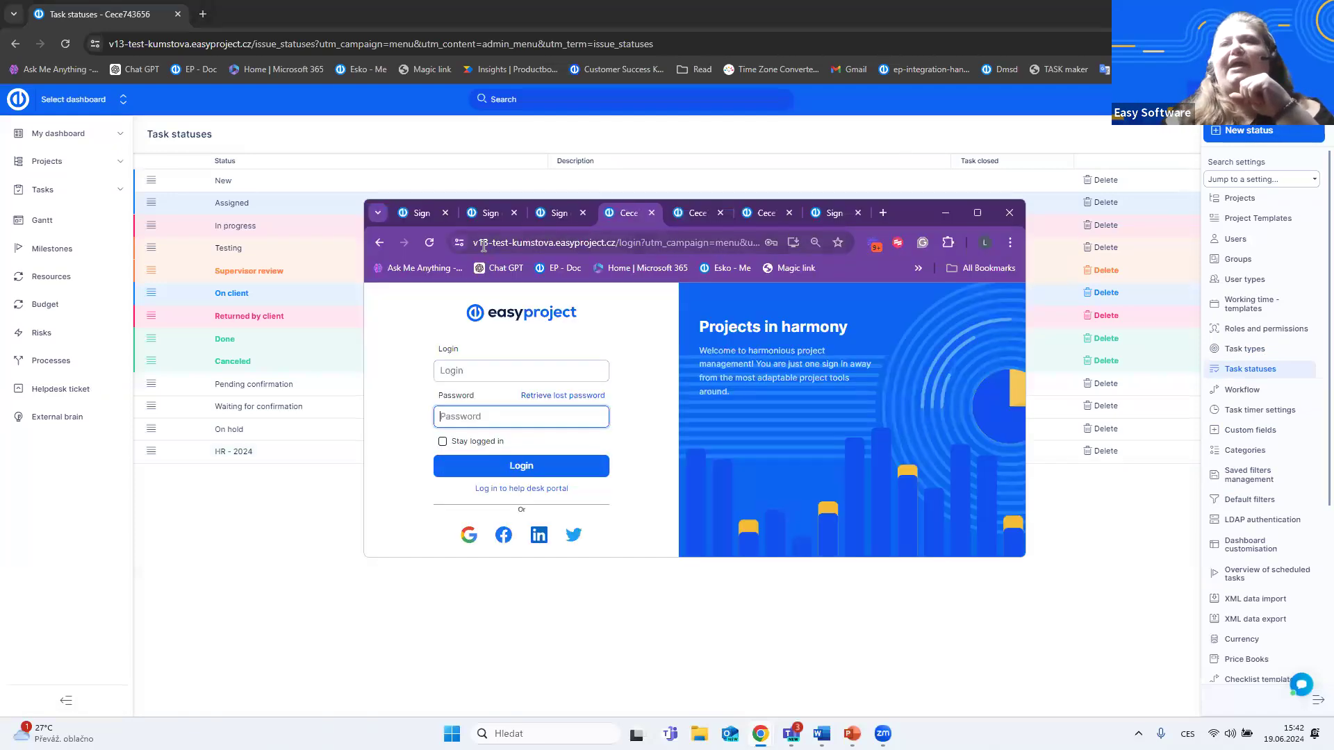
left_click(429, 242)
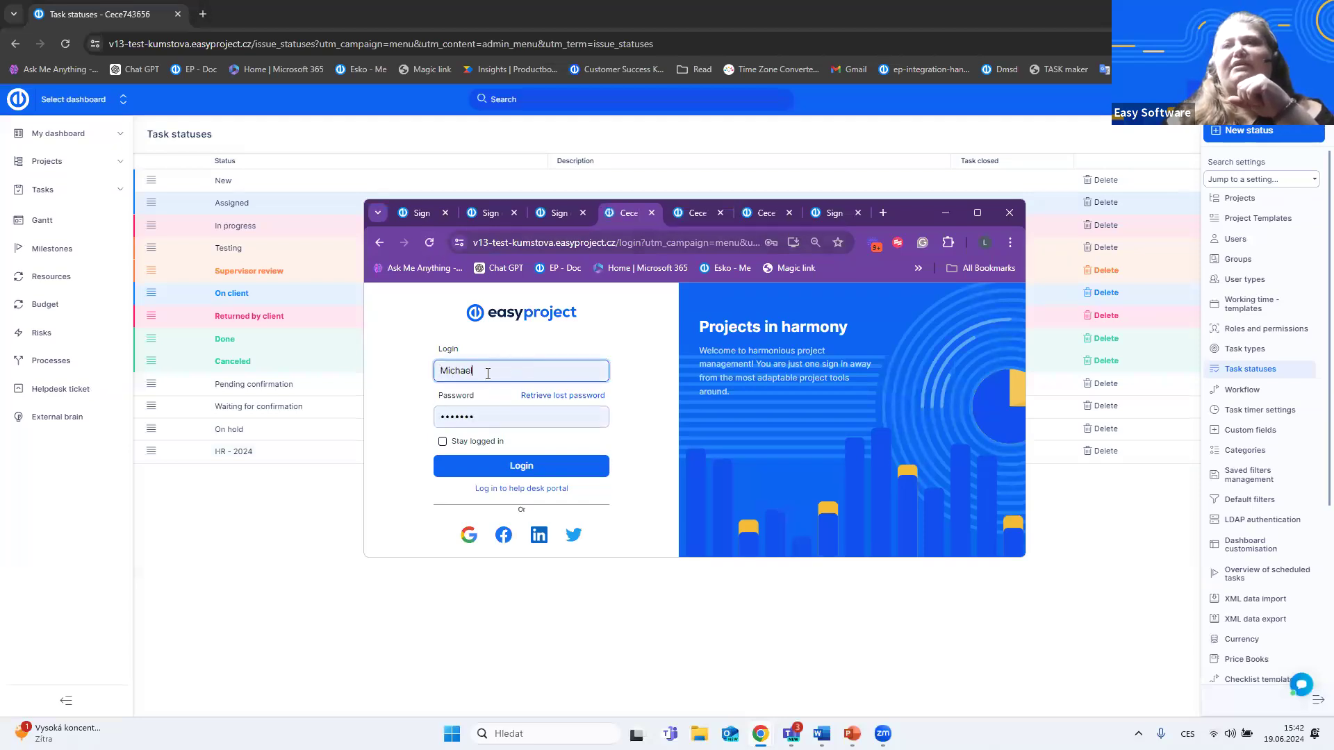
left_click(525, 374)
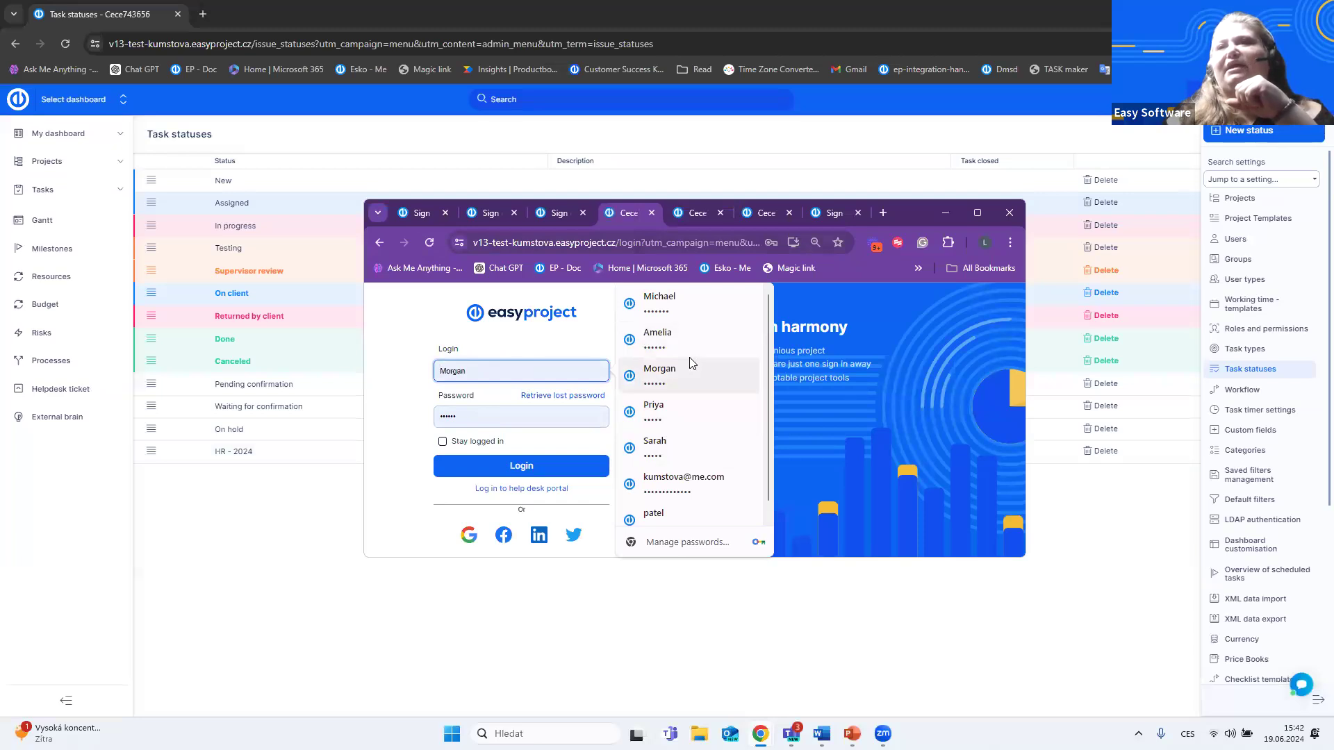
left_click(674, 414)
left_click(555, 461)
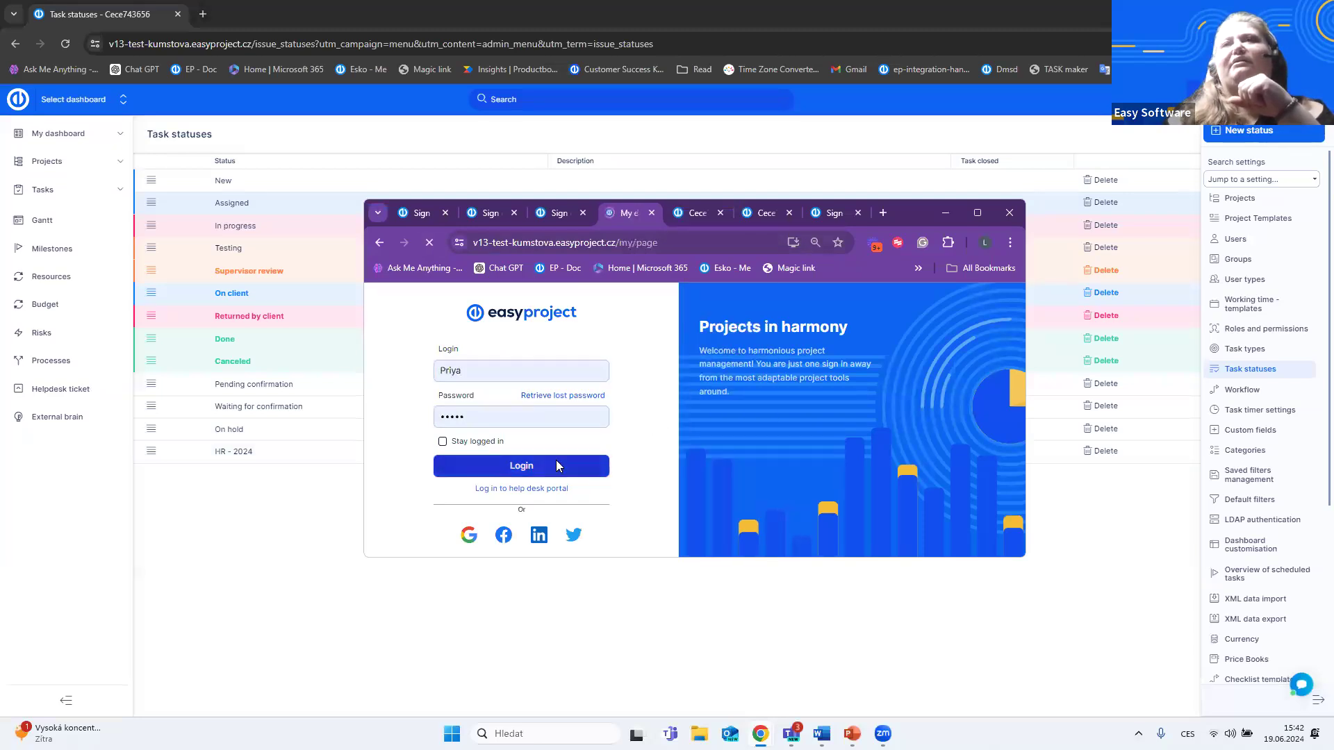
left_click(977, 213)
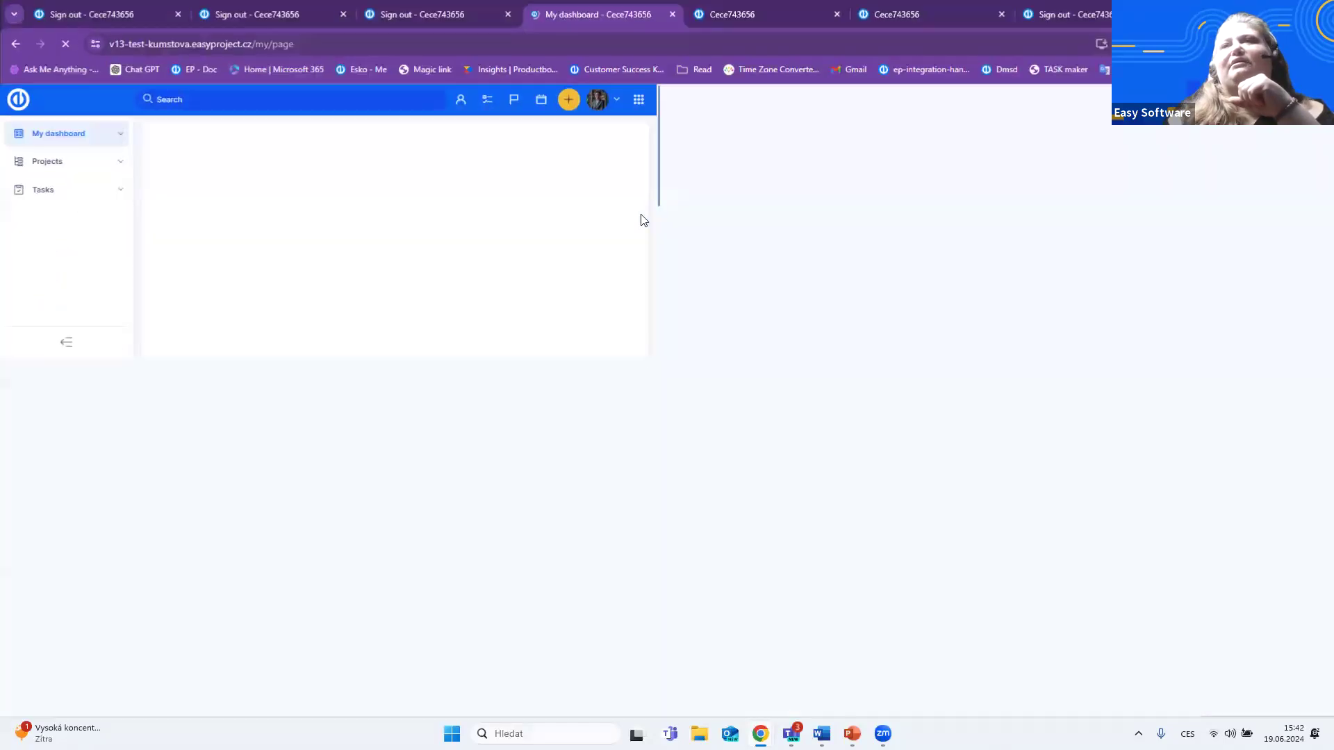
- Preview the Log time form for the Workplace harmony task, cancel it and show the available actions for Vendors coordination
left_click(786, 240)
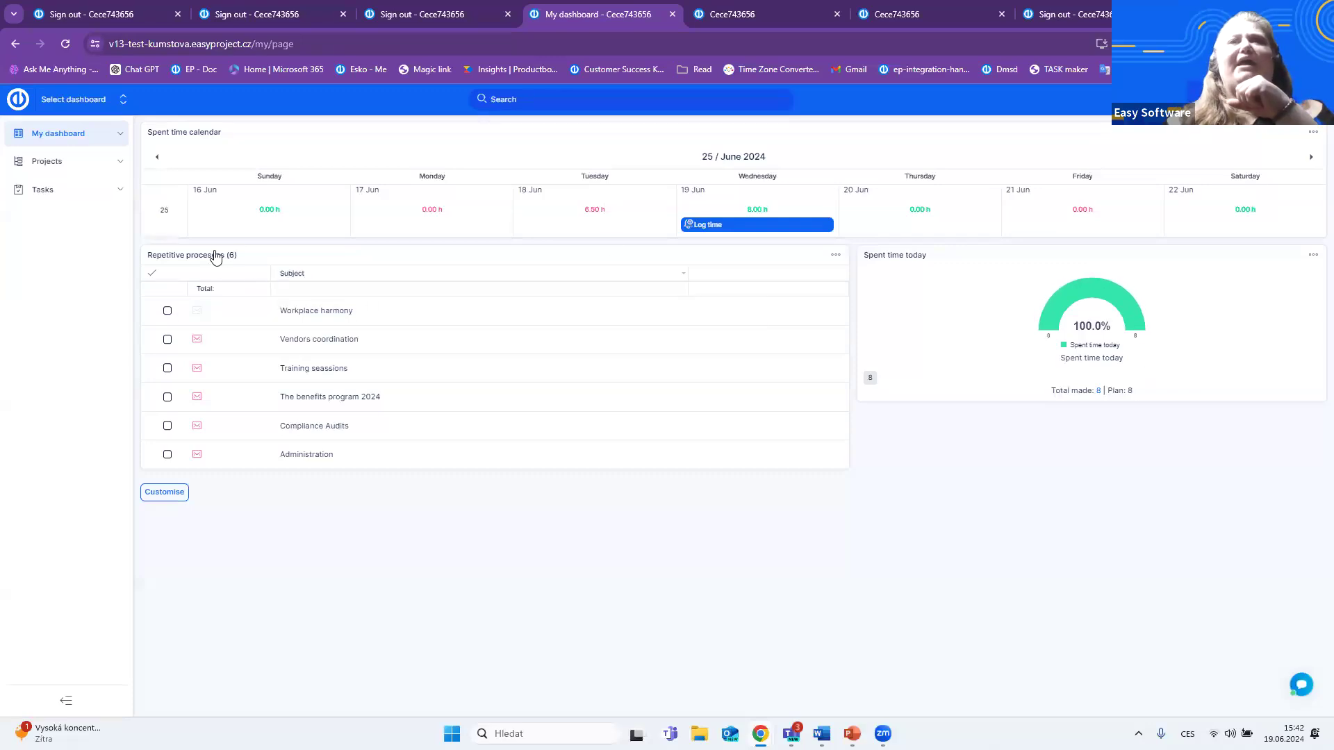
right_click(253, 320)
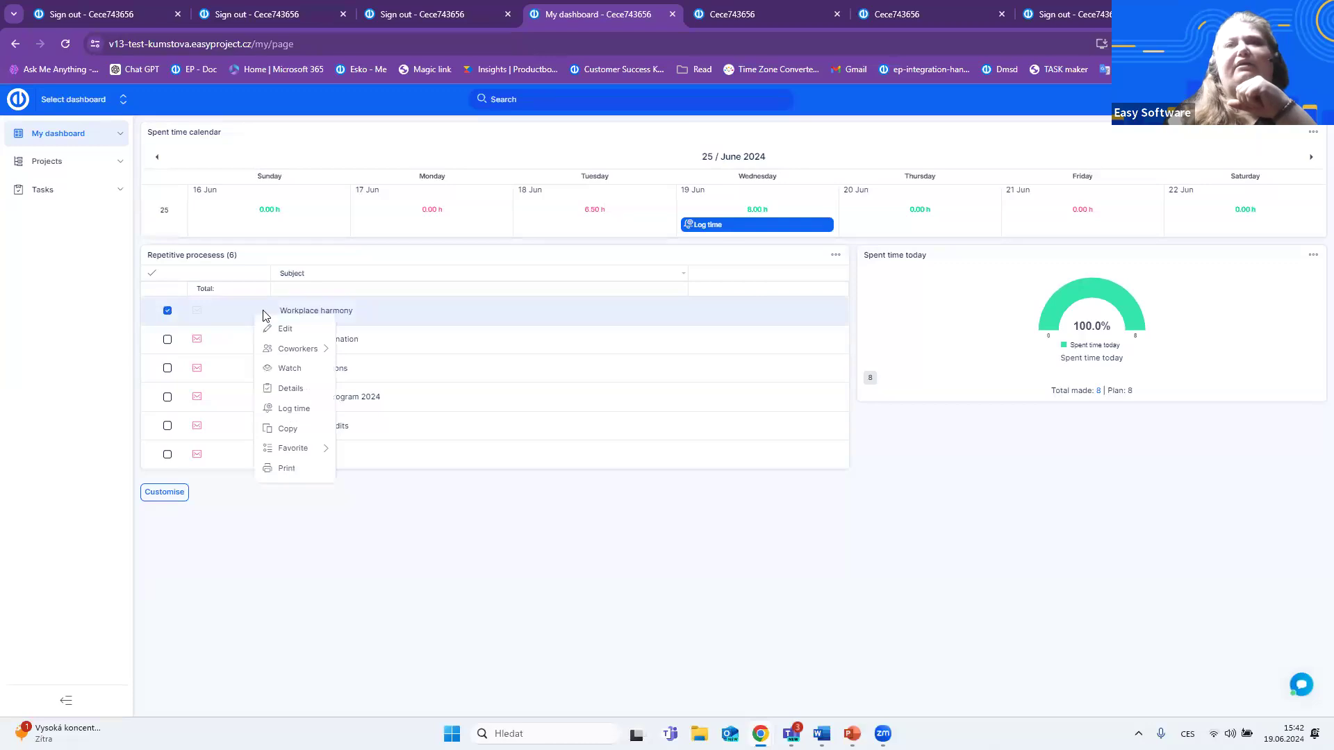
left_click(295, 411)
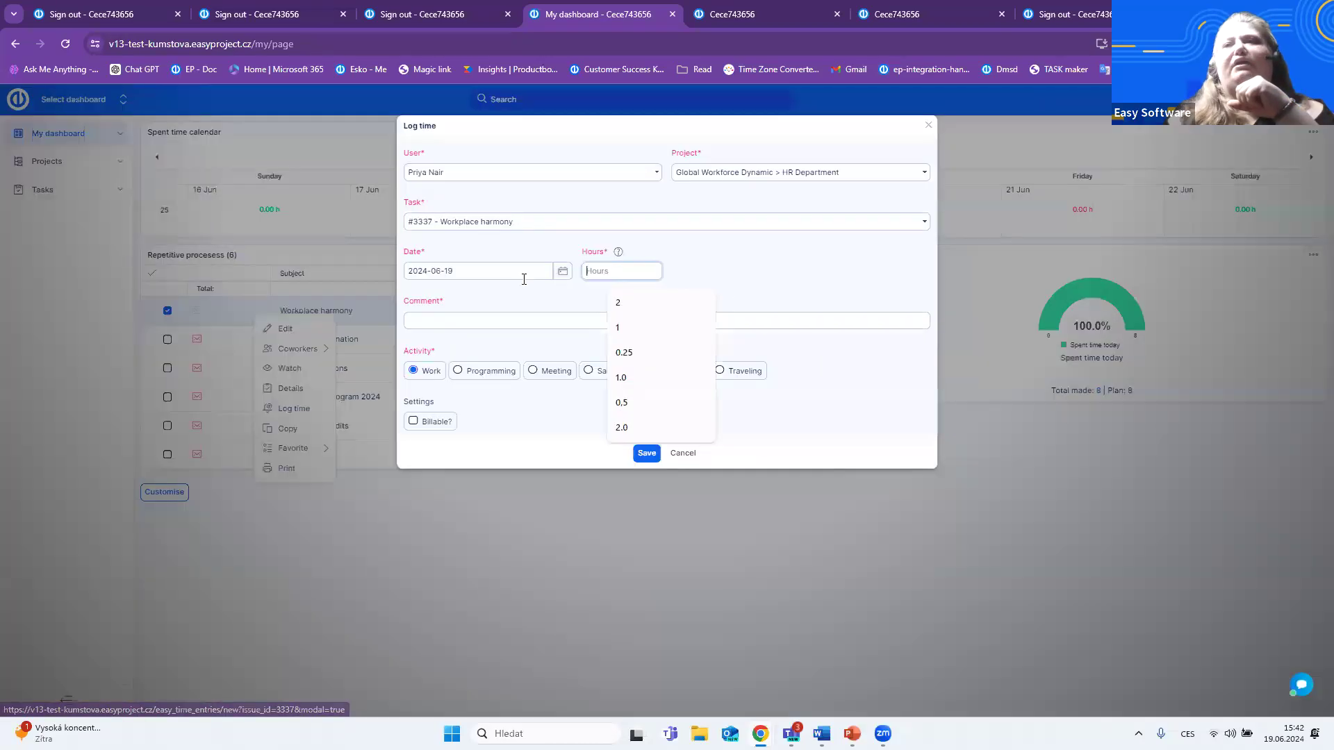
left_click(677, 455)
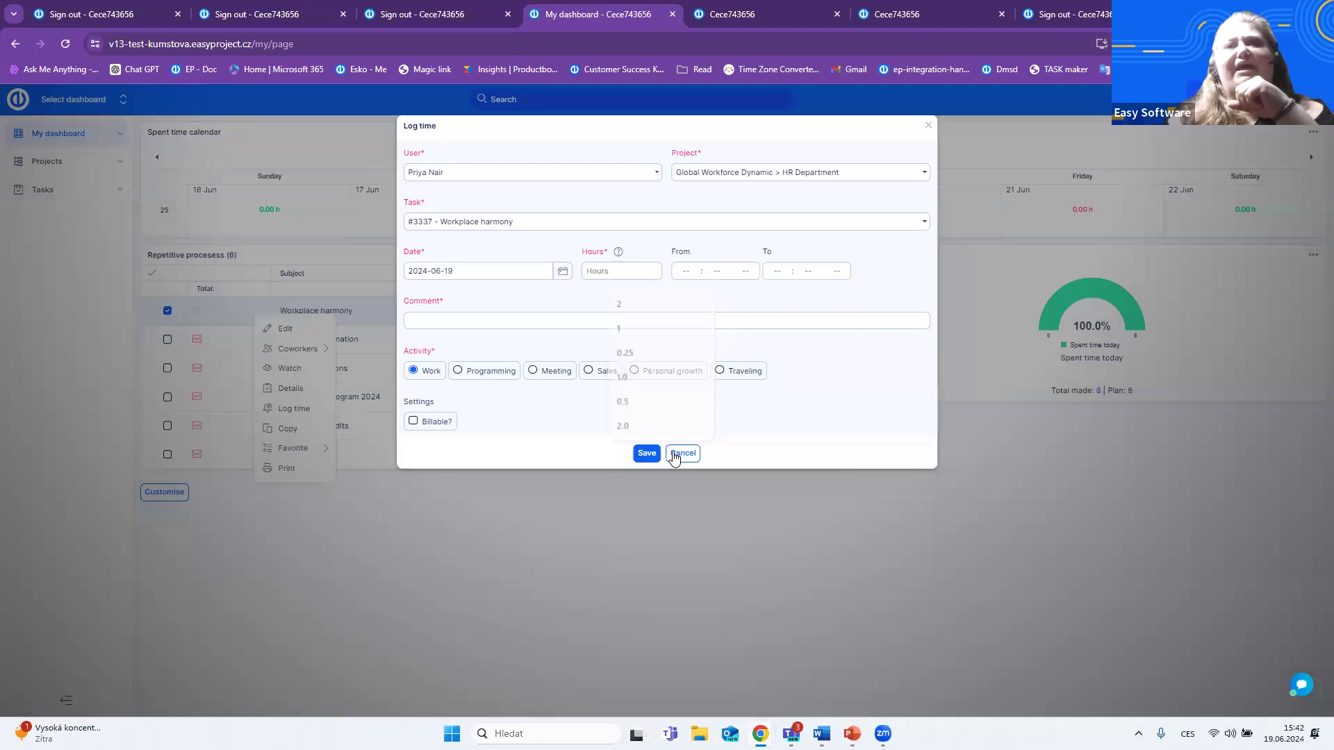
right_click(235, 342)
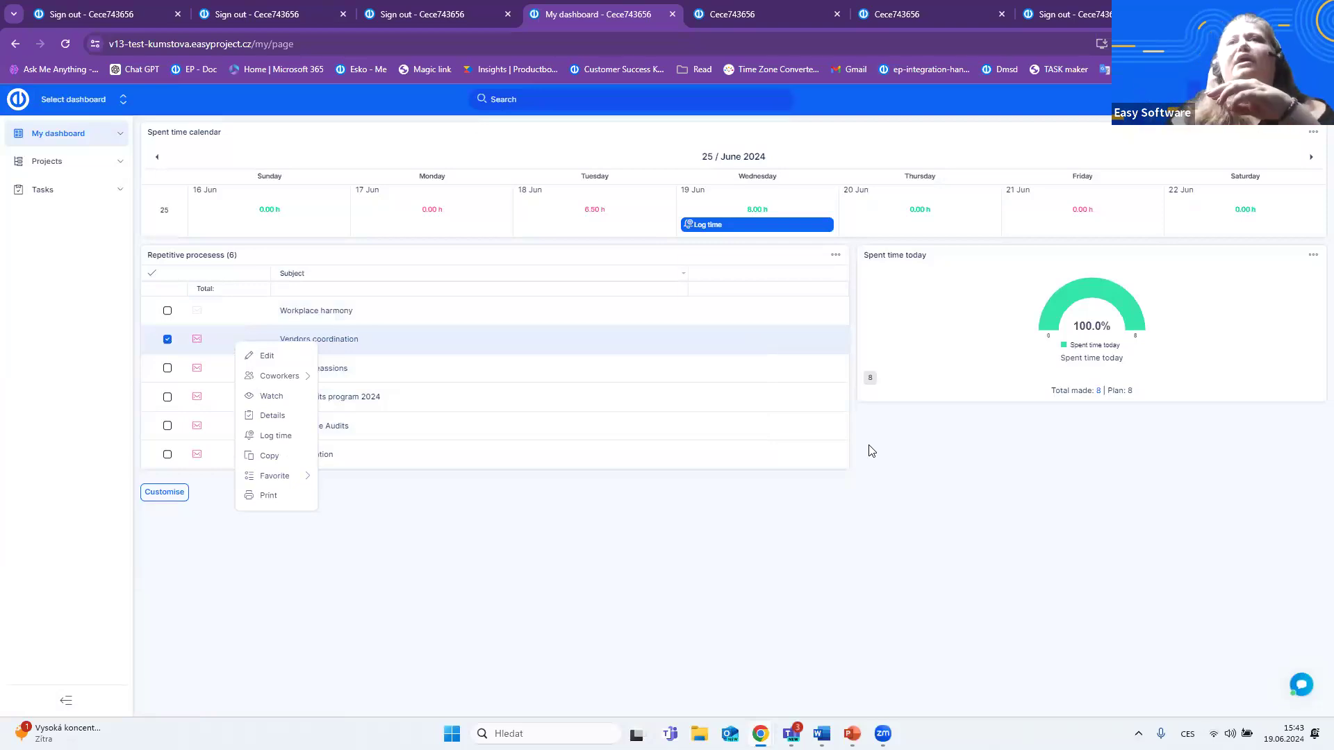
- Restore the browser window to its smaller size and sign out of the HR employee's account
left_click(1286, 14)
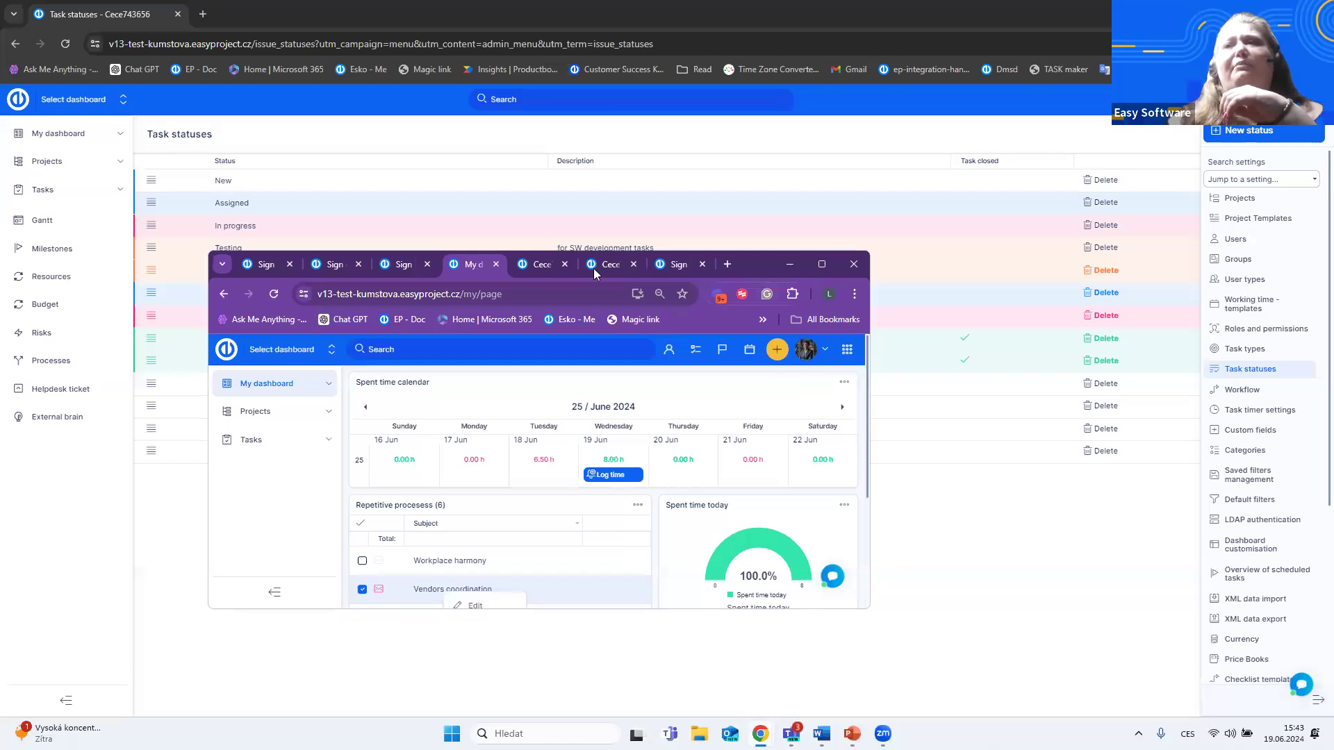
left_click(805, 349)
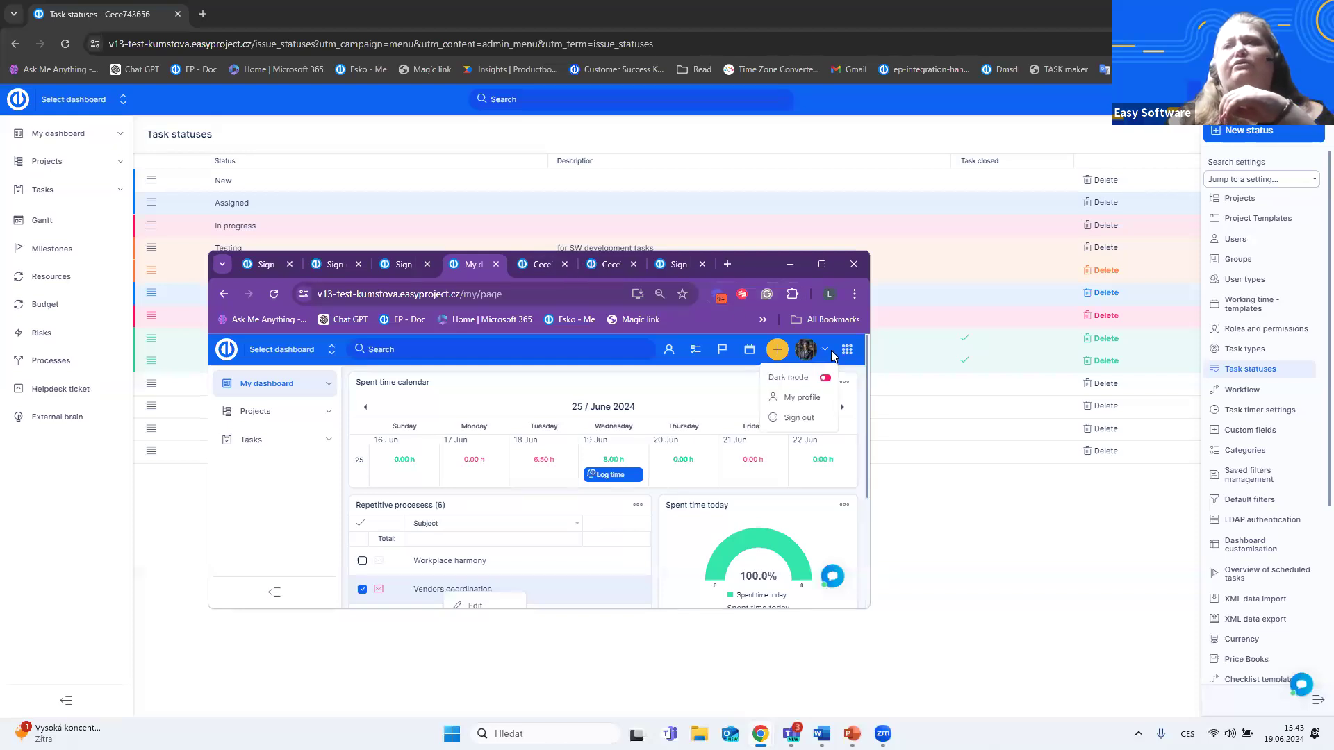
left_click(806, 419)
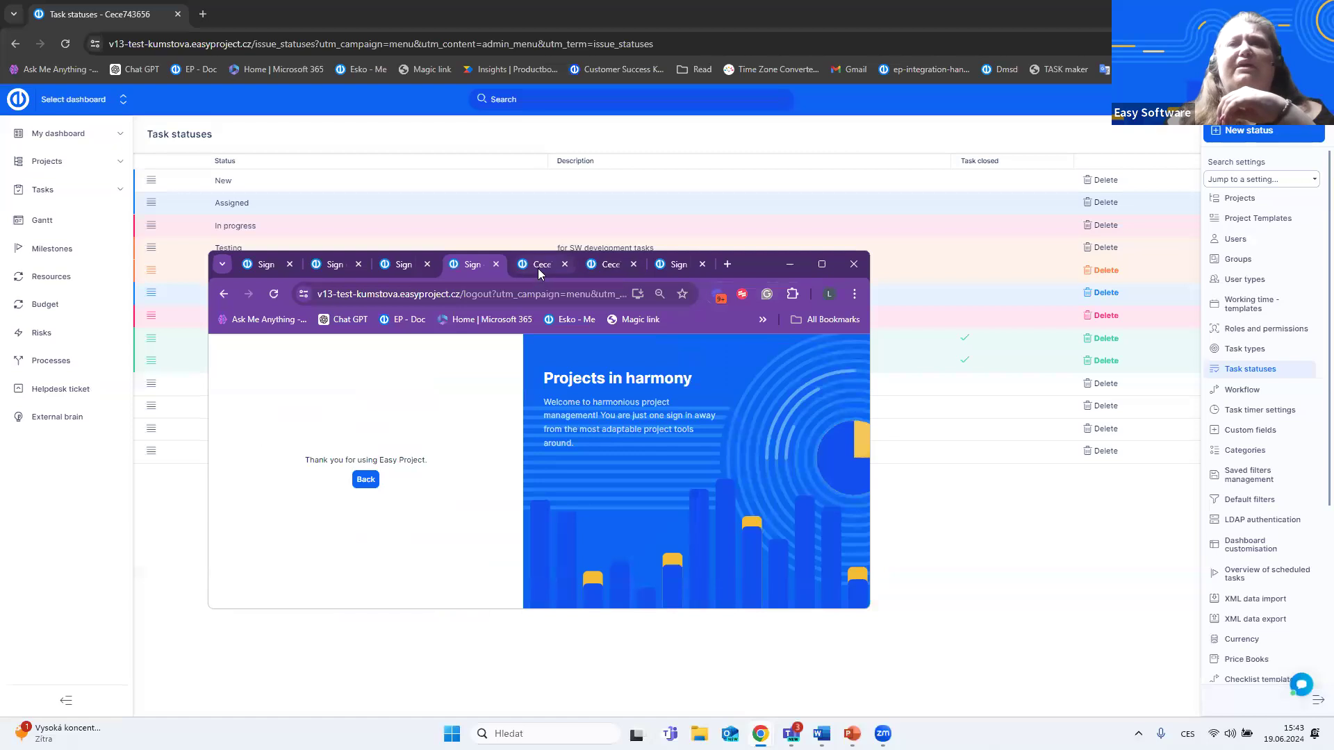
- Reload the login page in the next browser tab, sign in with another user's saved login and password and maximise the window
left_click(538, 267)
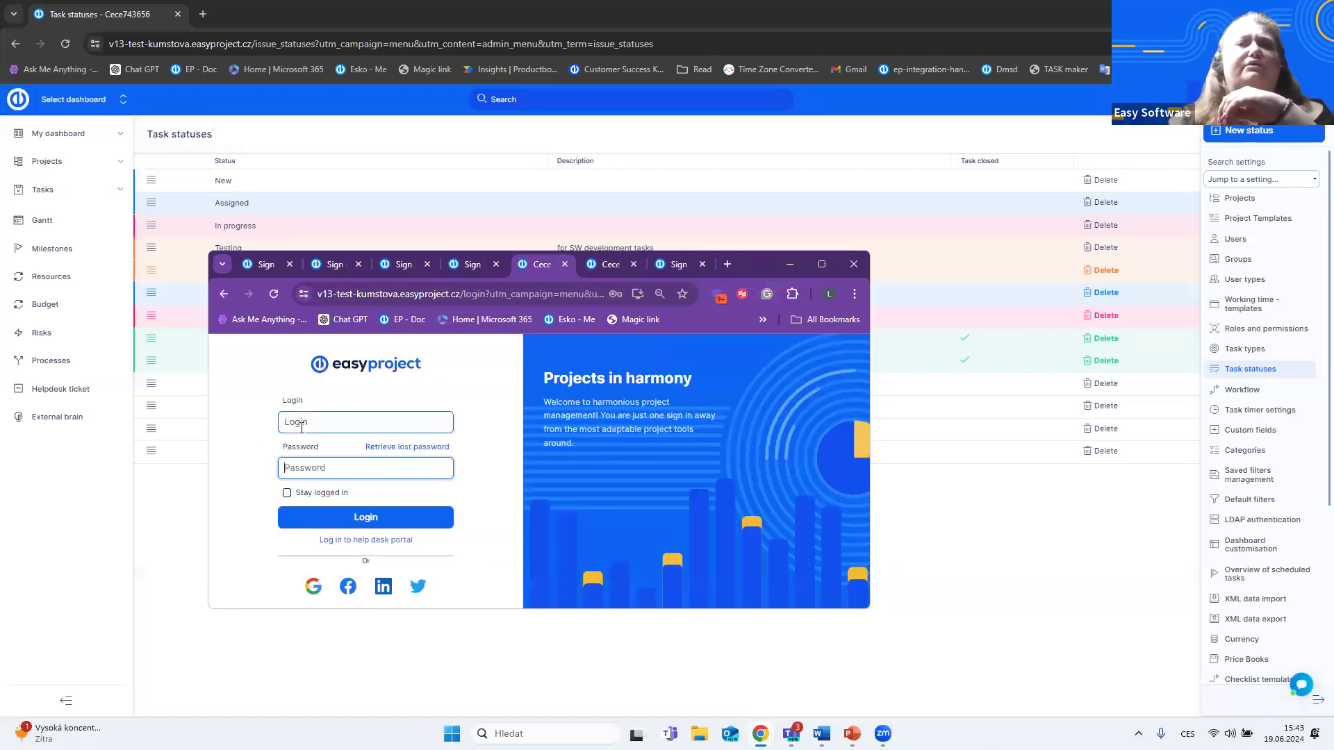
left_click(302, 425)
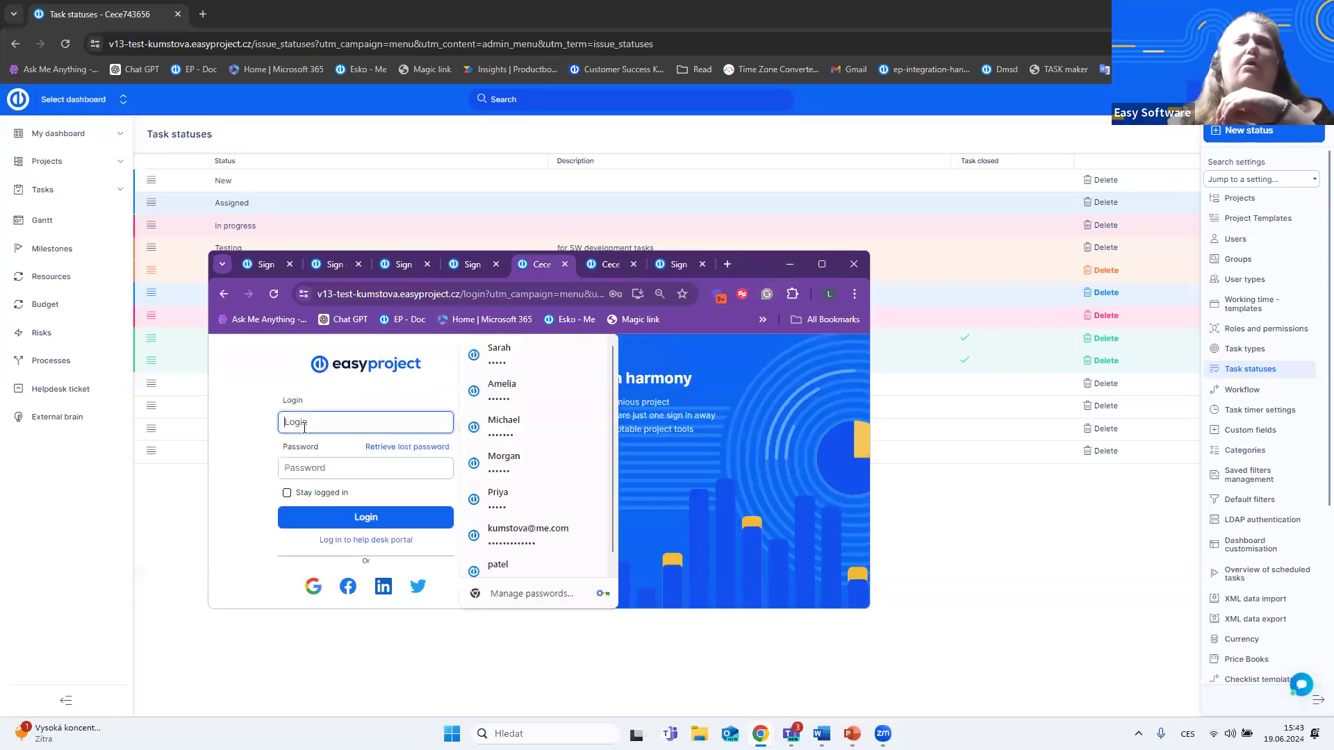
left_click(278, 295)
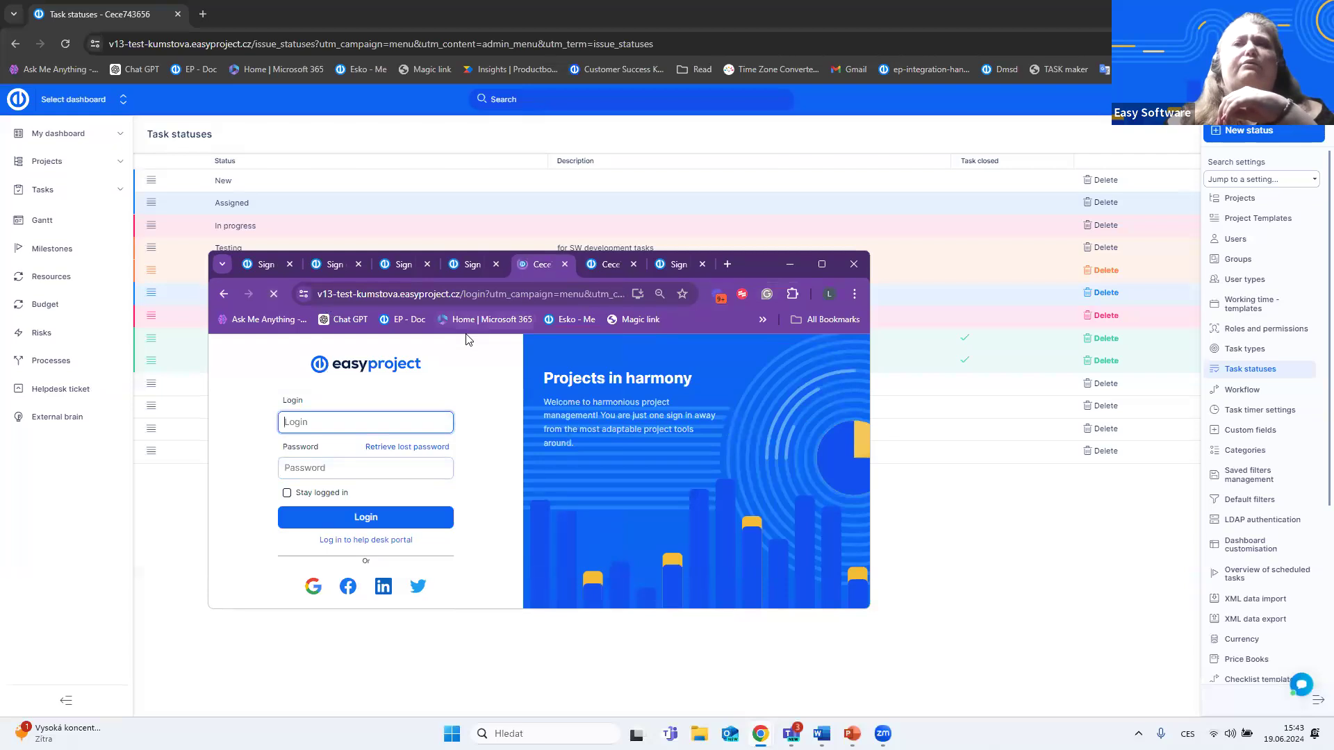
left_click(379, 425)
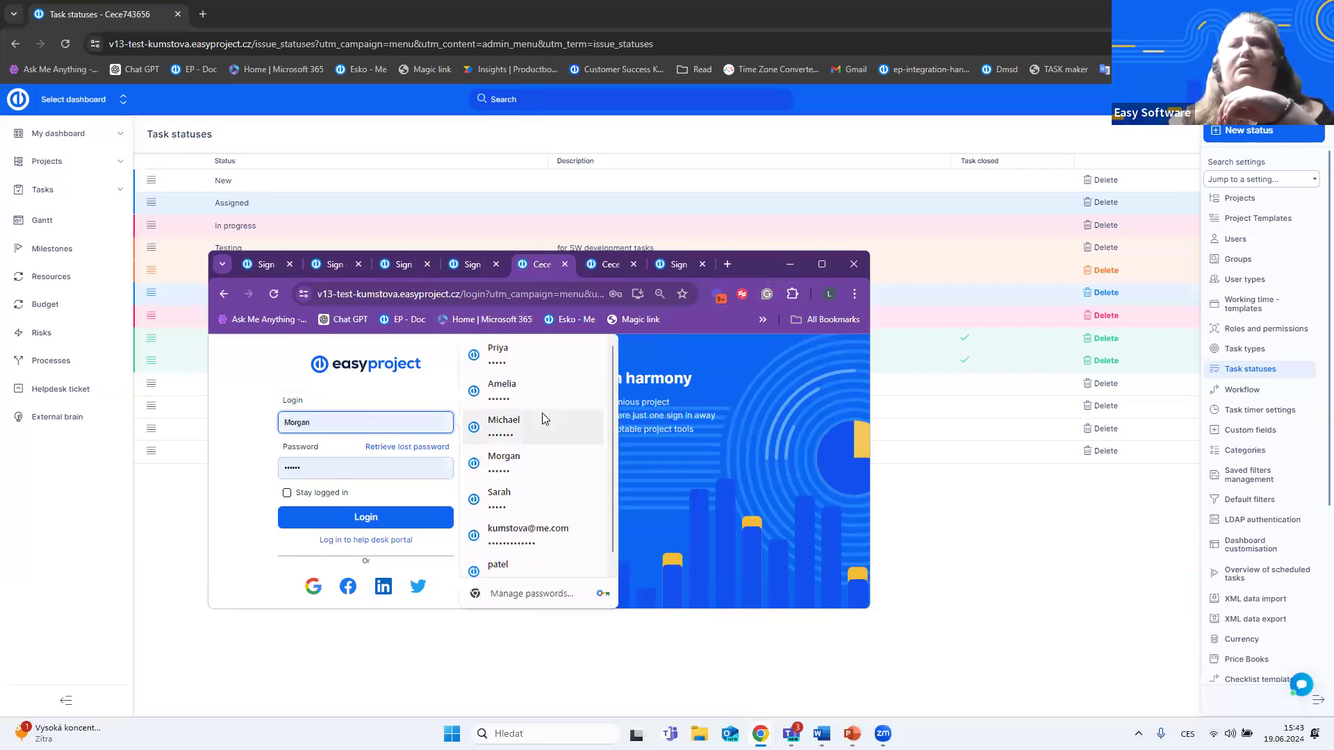
left_click(514, 391)
left_click(424, 518)
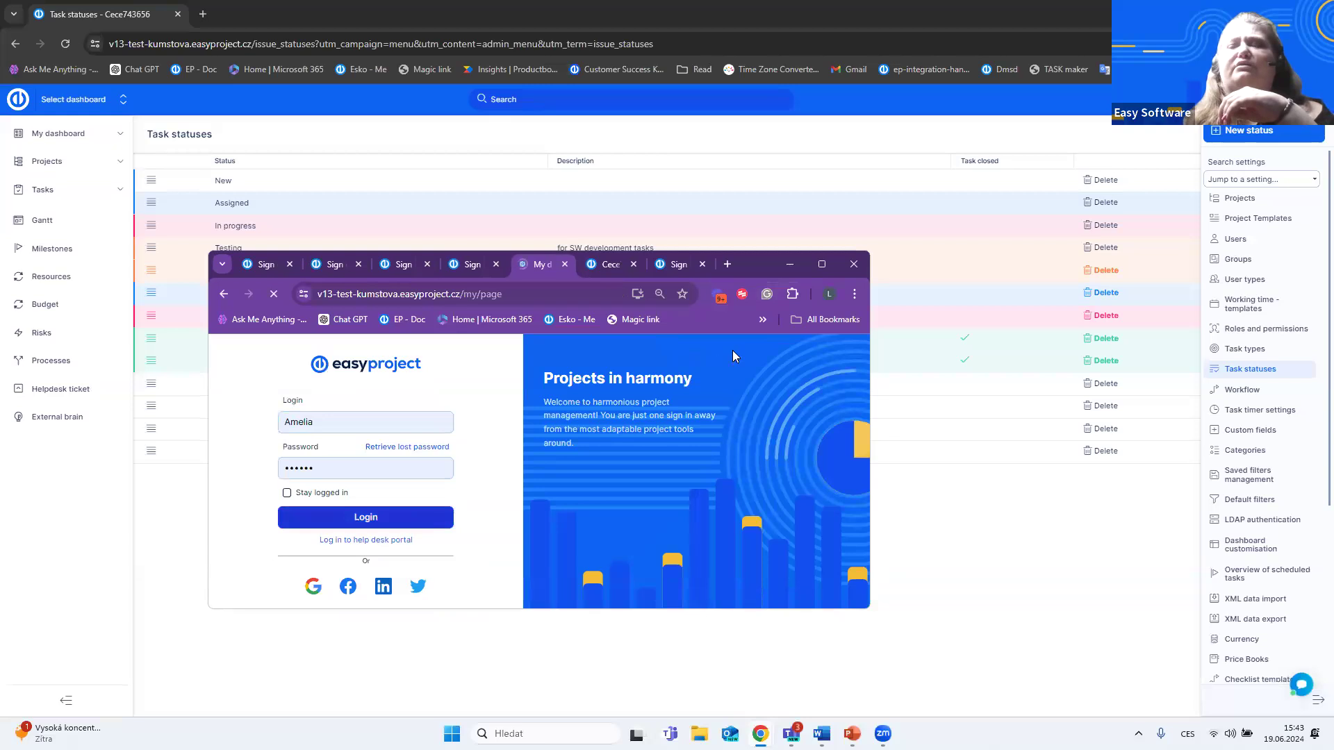
left_click(822, 264)
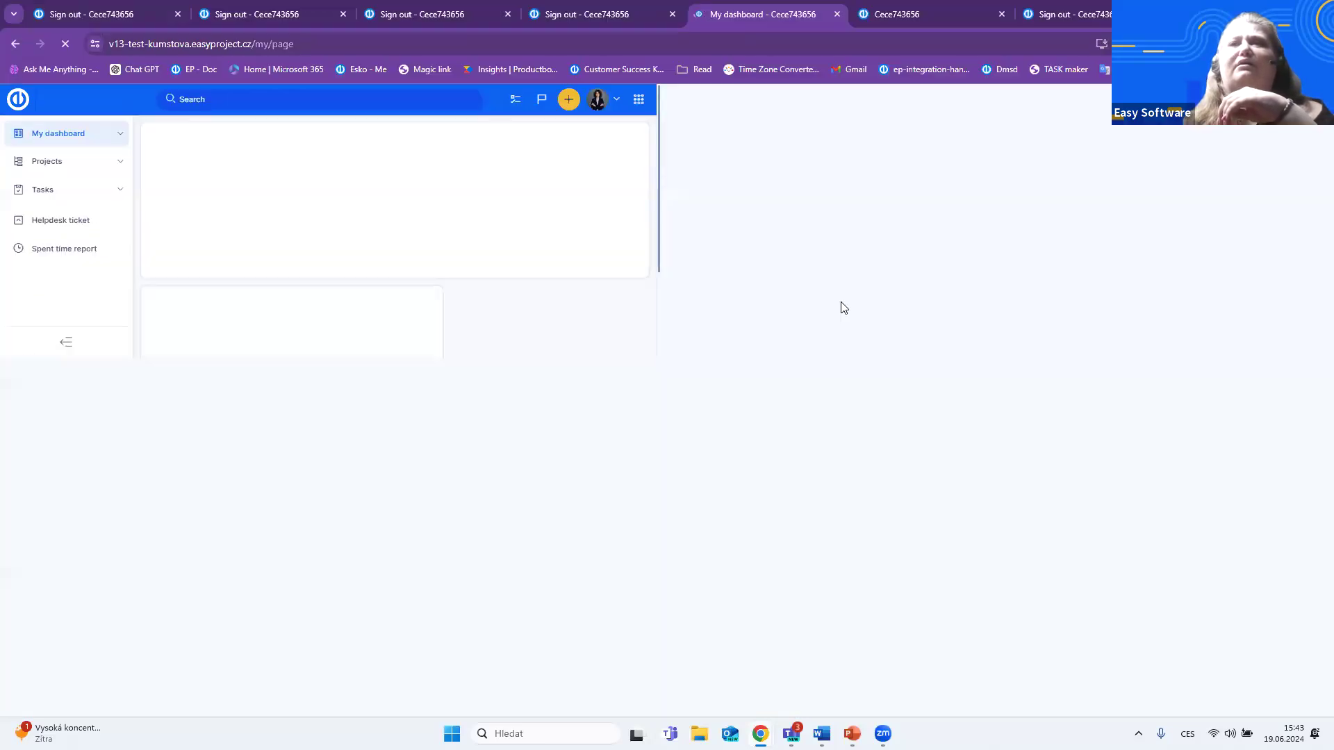
- Expand the June 2024 group in What happend in the last week to review its time entries, and collapse it again
left_click(786, 239)
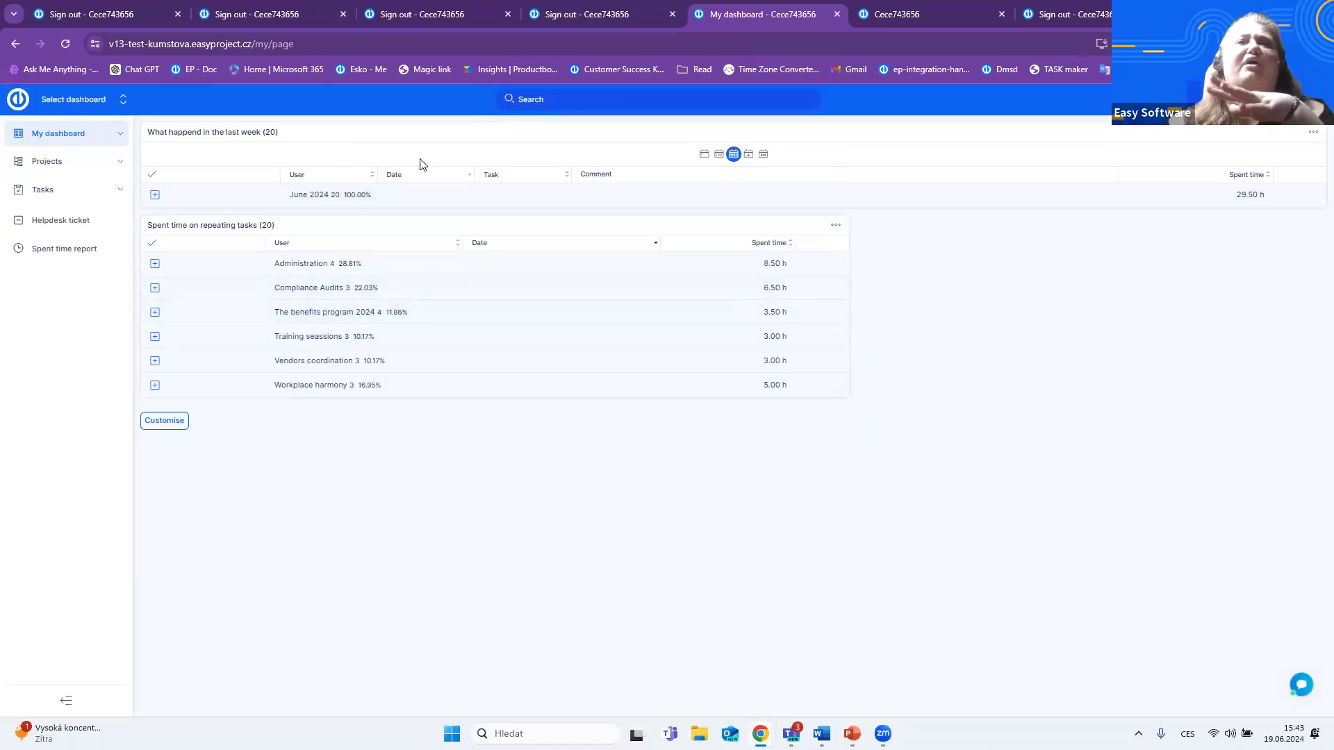
left_click(155, 196)
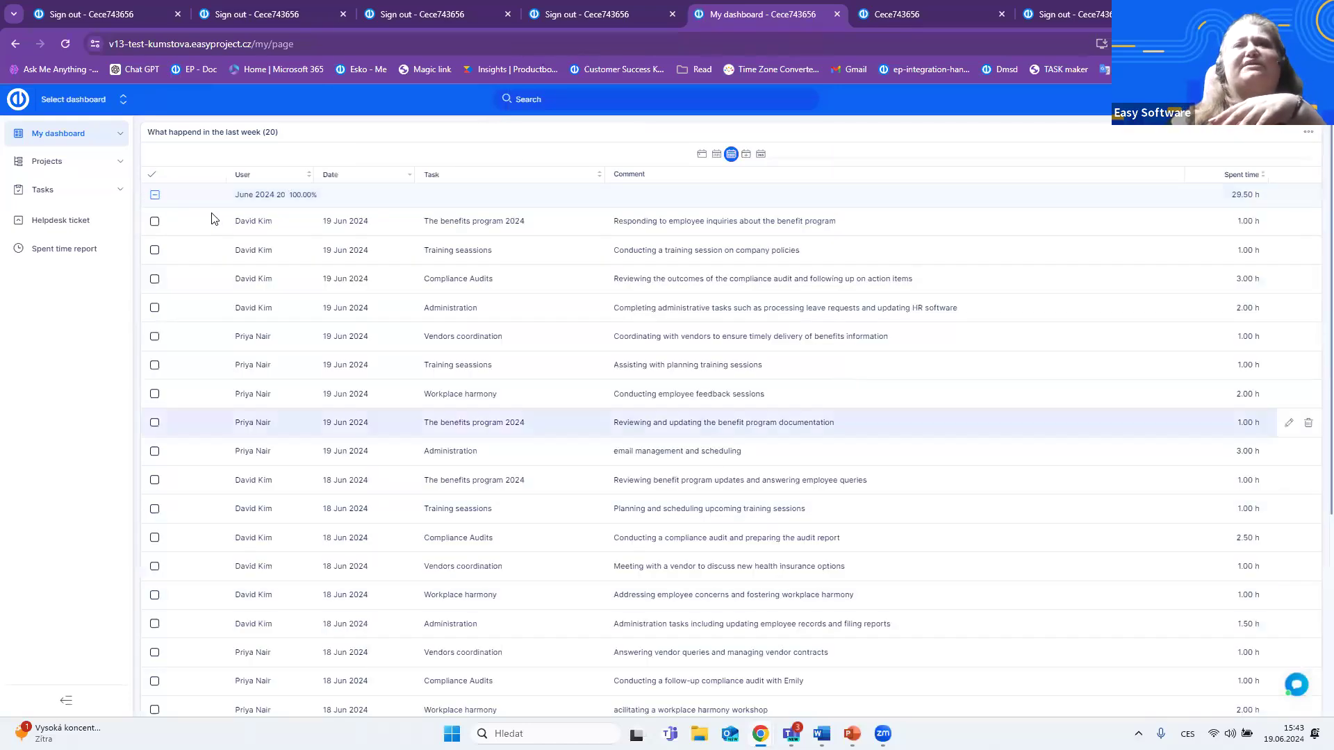
left_click(155, 195)
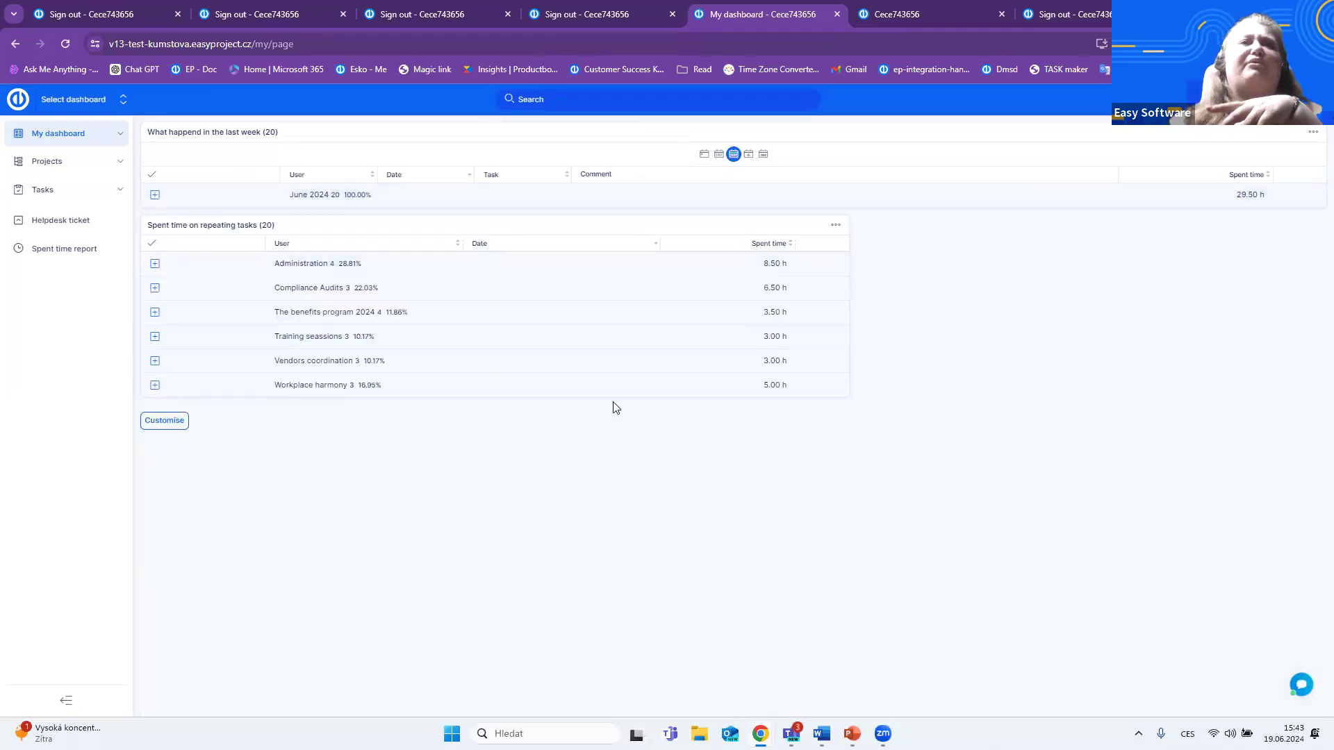
- Open the Spent time details from the spent time report and expand the June 2024 group to review its time entries
left_click(42, 254)
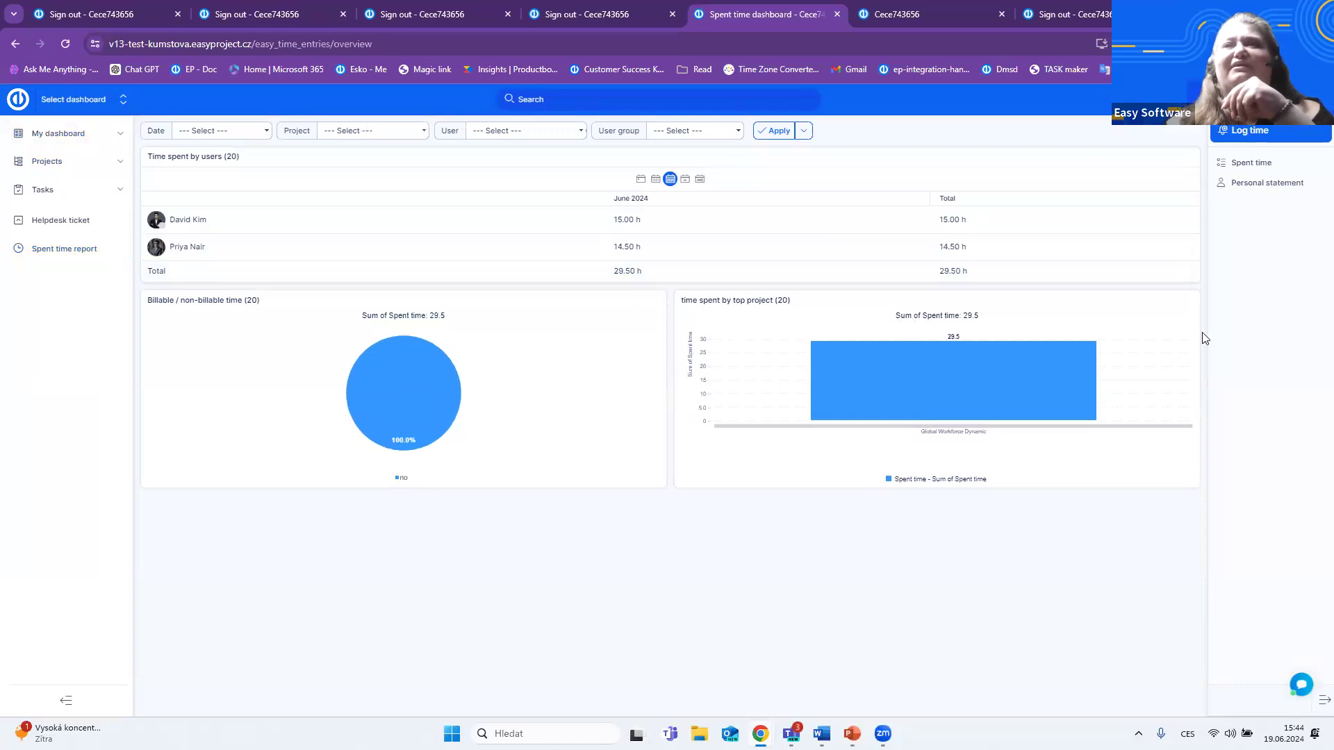
left_click(1254, 168)
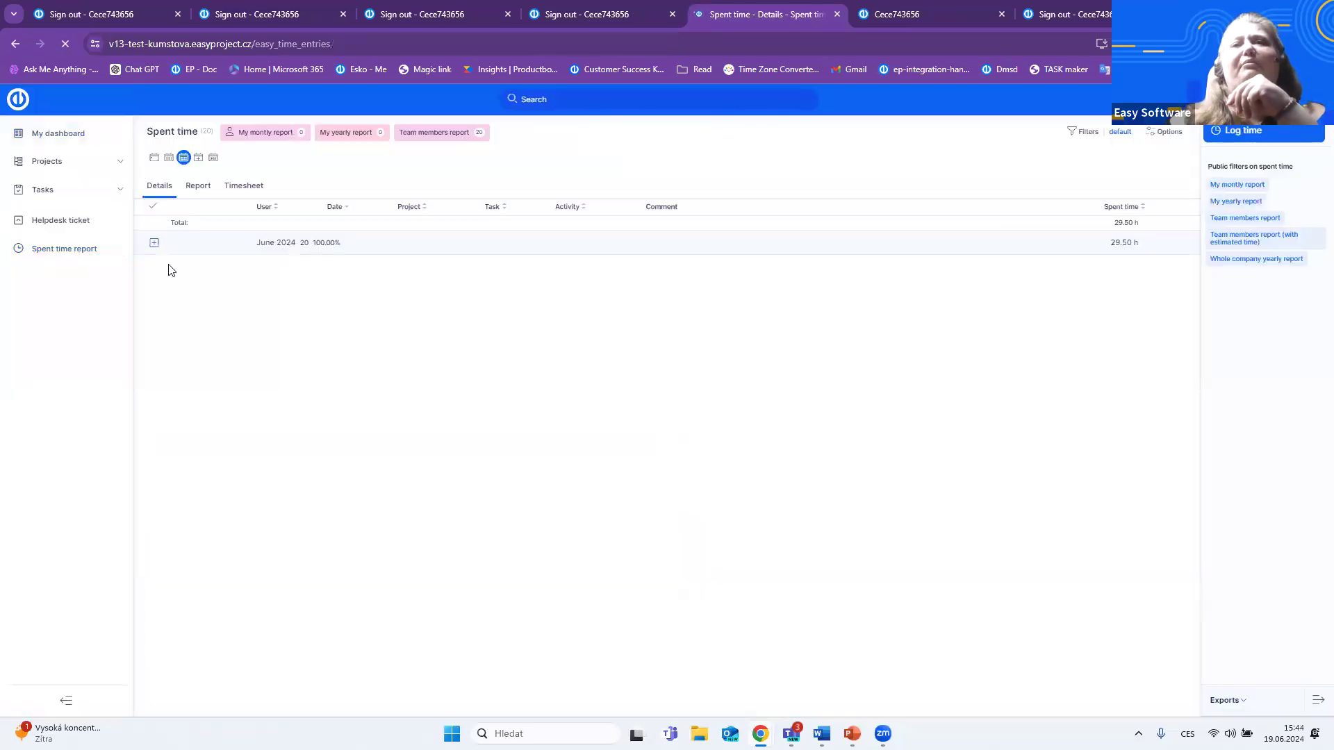
left_click(153, 243)
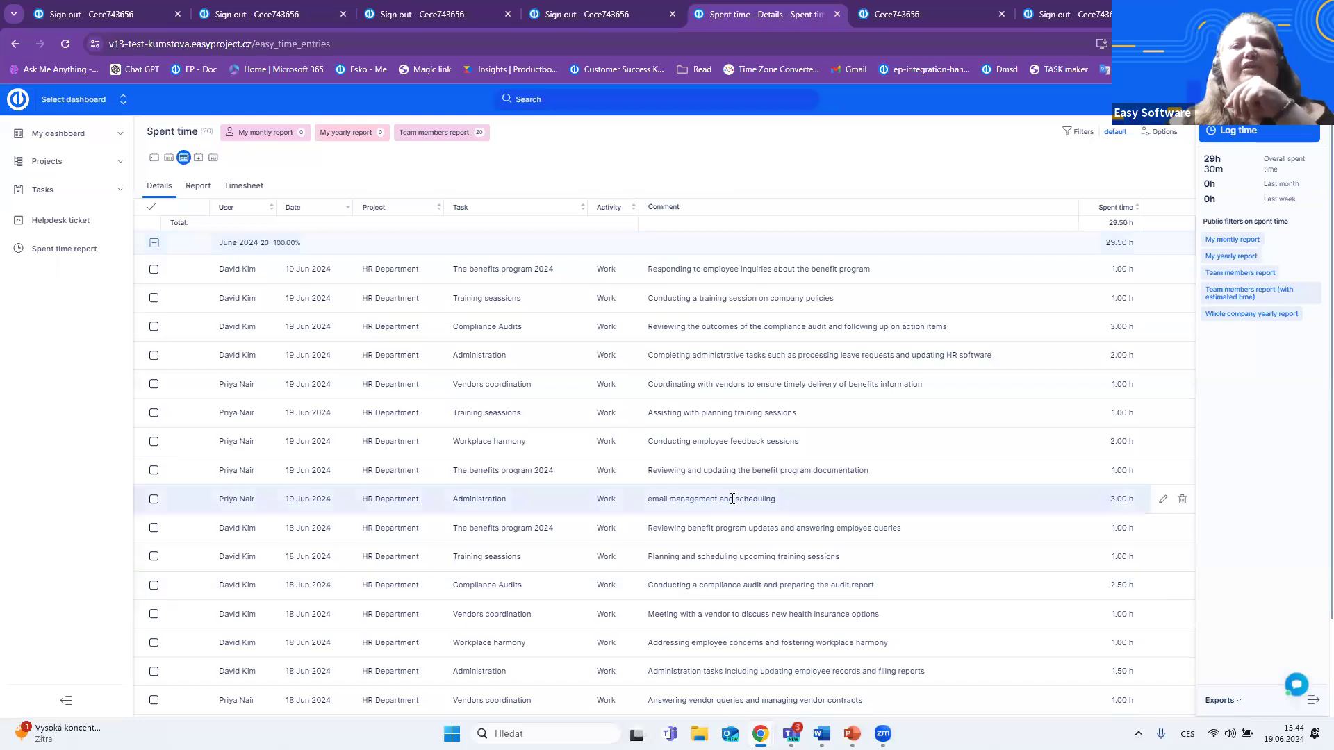
scroll(1156, 473, "down", 1)
scroll(1156, 473, "up", 1)
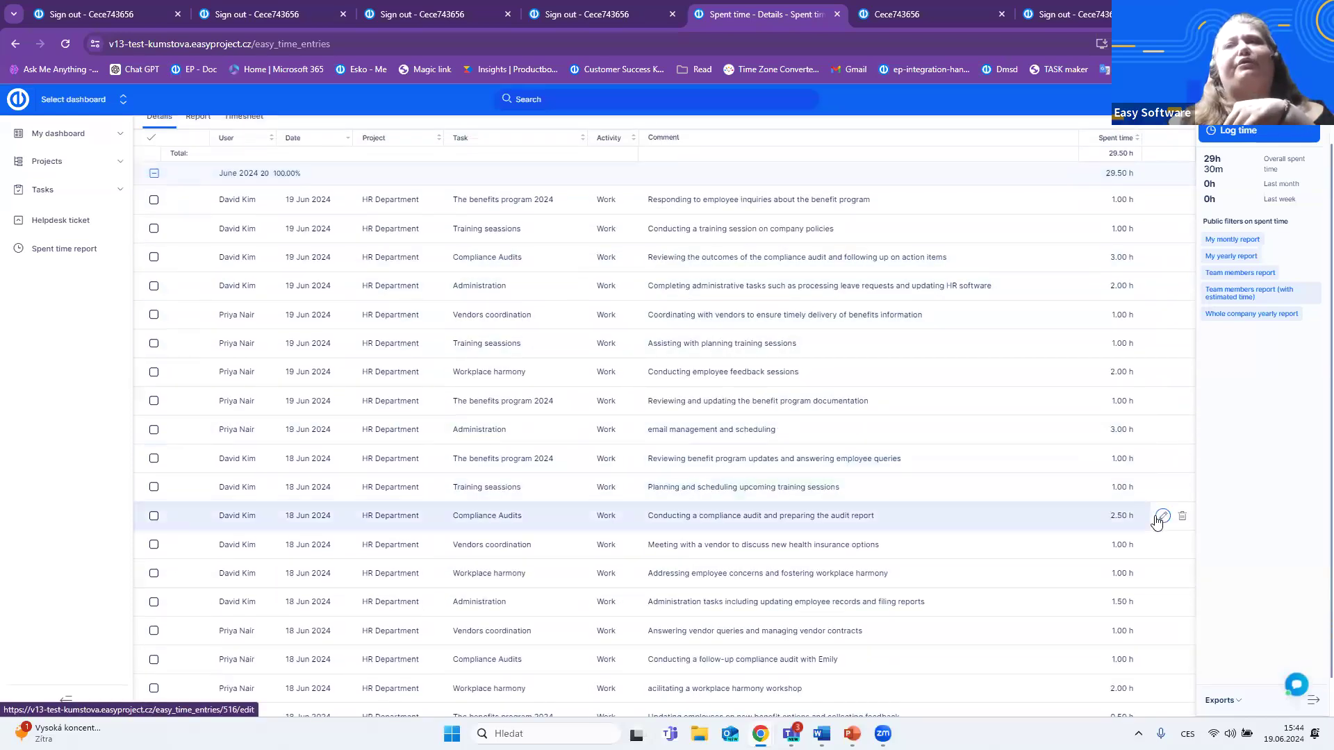
scroll(1158, 517, "up", 1)
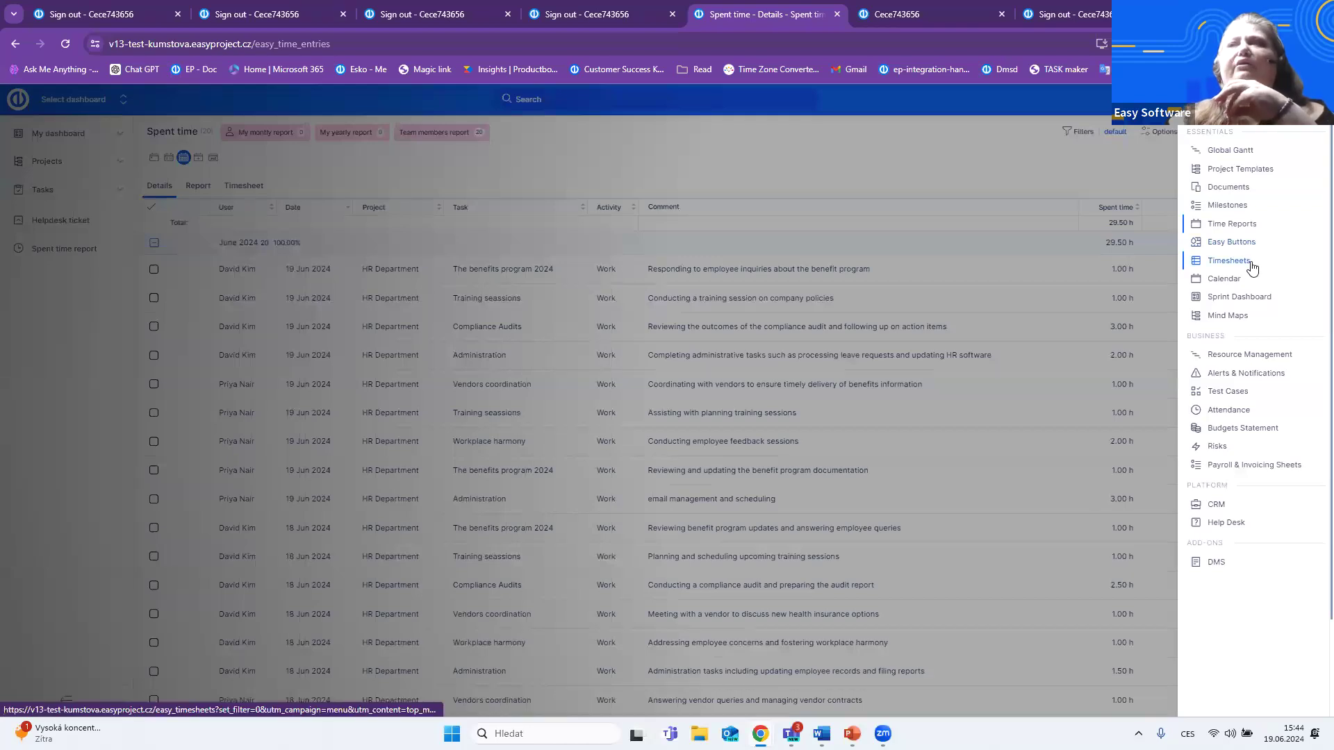
- Go to the Timesheets list, expand the last listed user and open that user's June 2024 monthly timesheet
left_click(1253, 262)
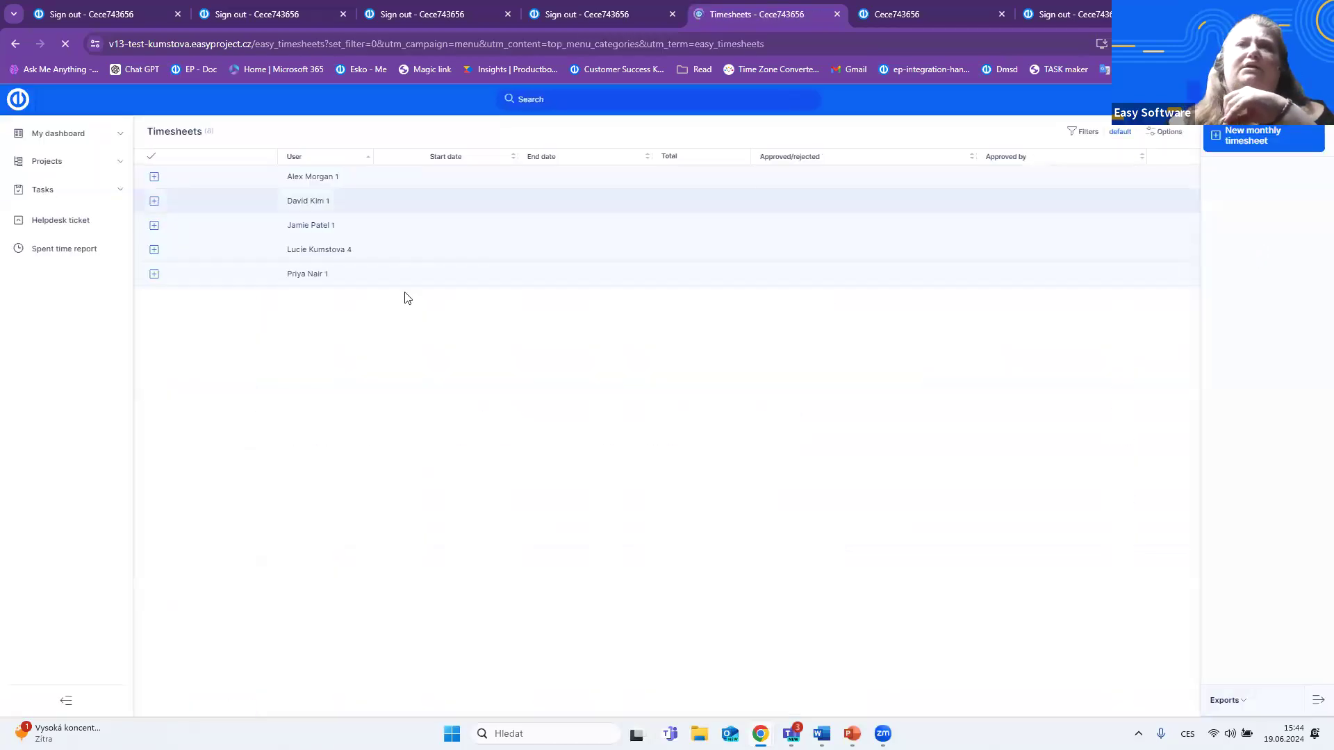
left_click(154, 274)
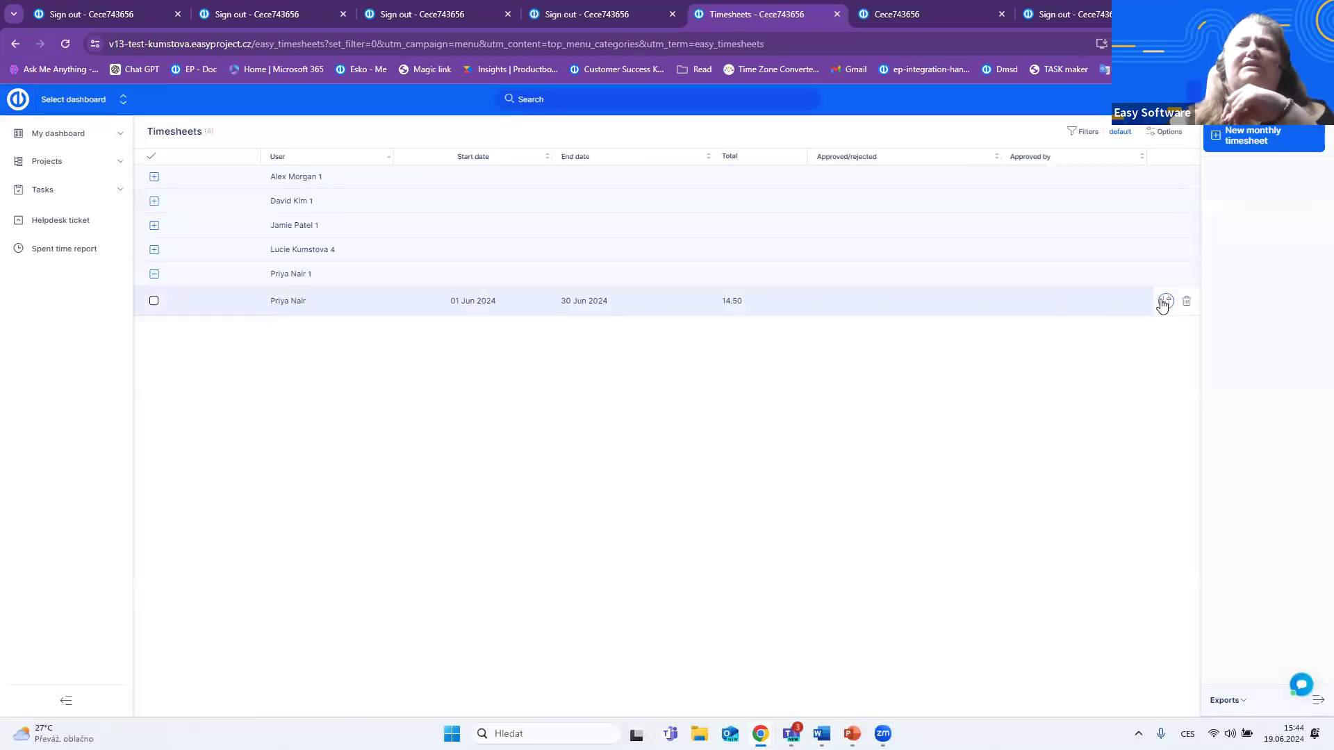
left_click(1164, 302)
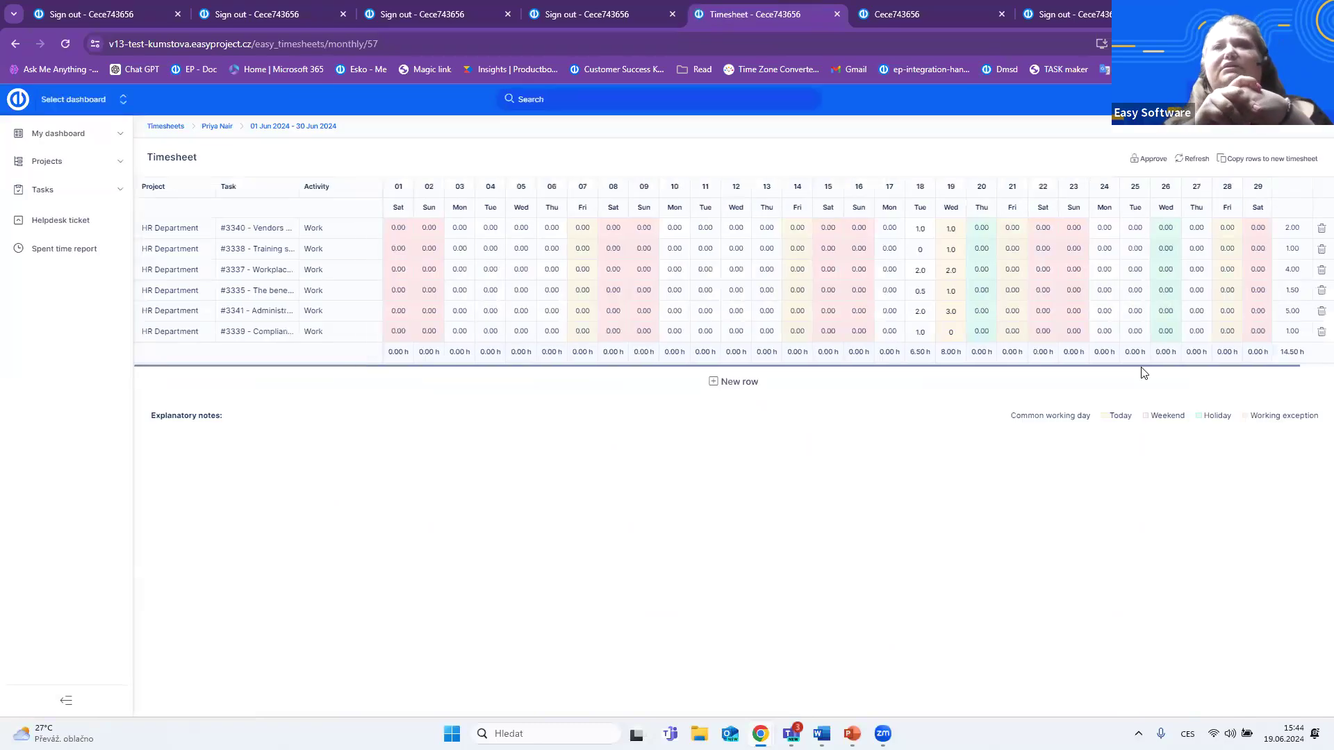
- Inspect the timesheet's 19 June hours for the Administration and training tasks and the 13 June cell for Workplace harmony
left_click(957, 315)
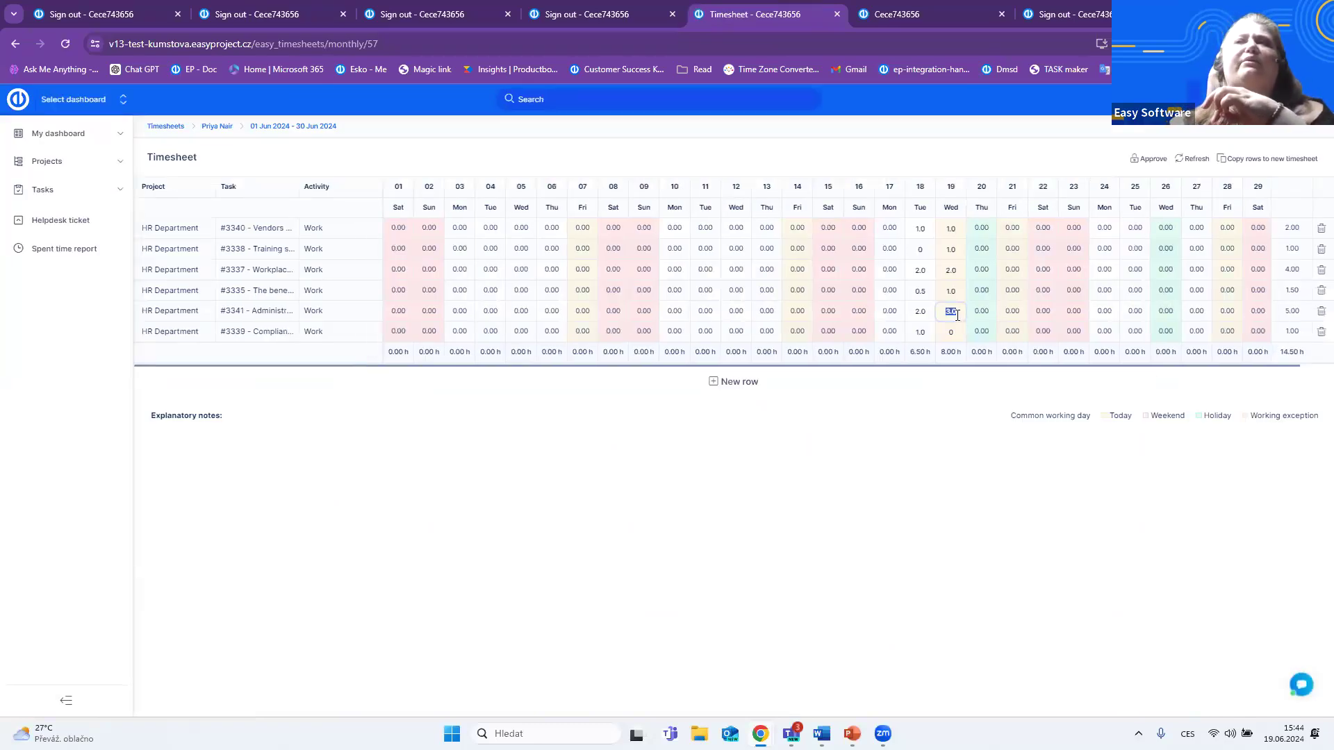
left_click(953, 250)
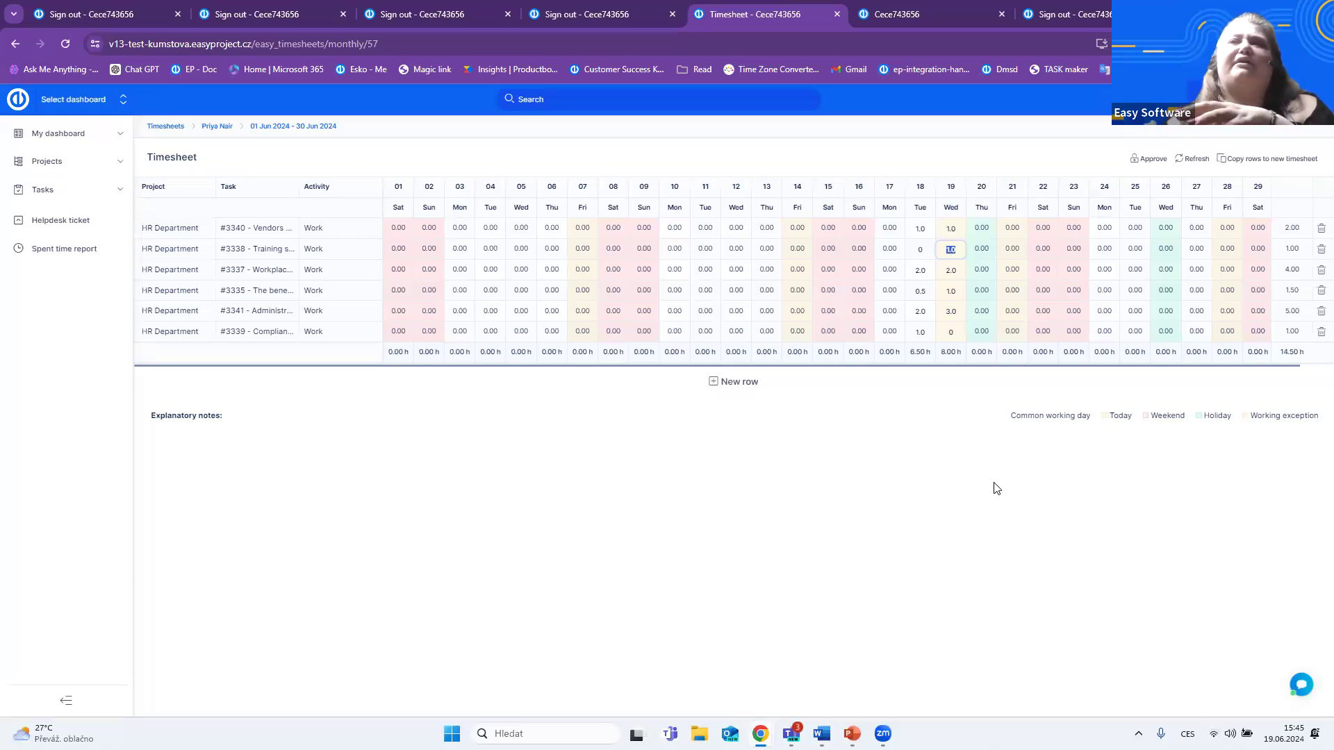
left_click(767, 269)
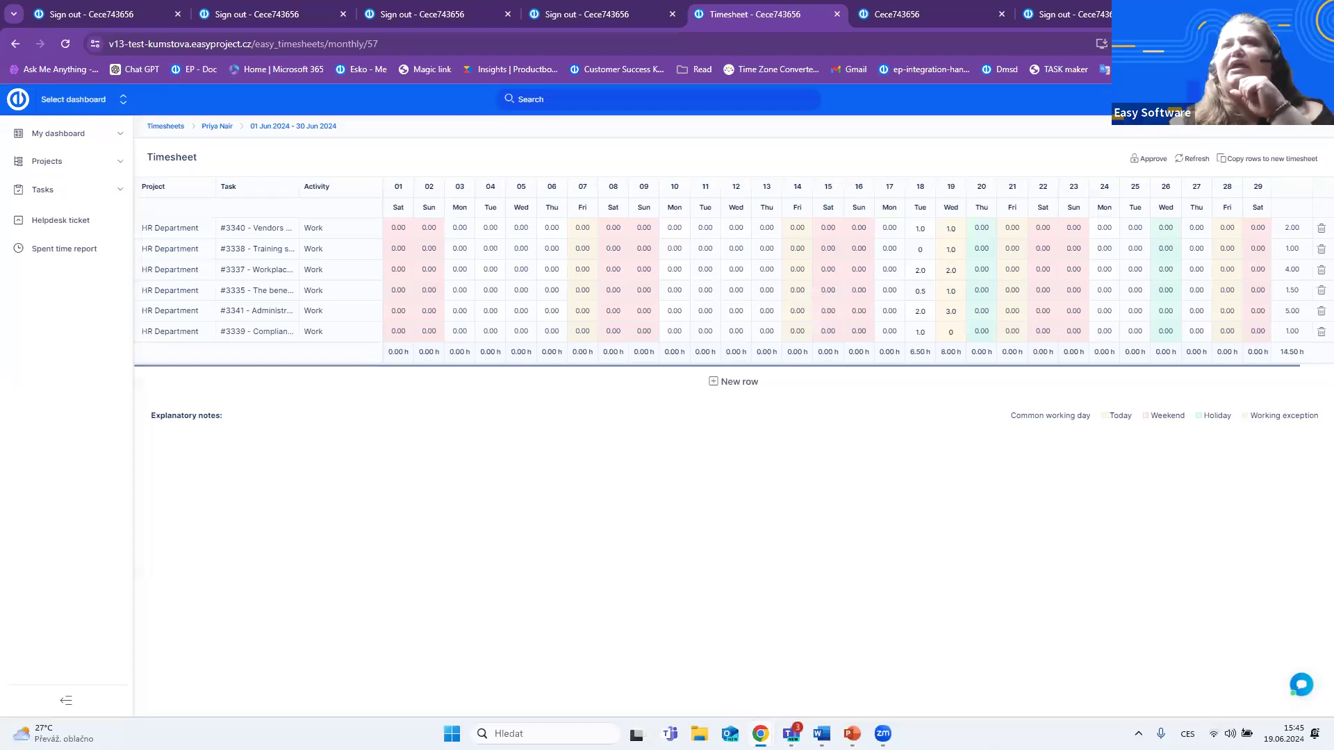
- Minimise the browser windows to return to the PowerPoint slideshow and advance it to the Q&A slide
left_click(1286, 11)
left_click(1254, 11)
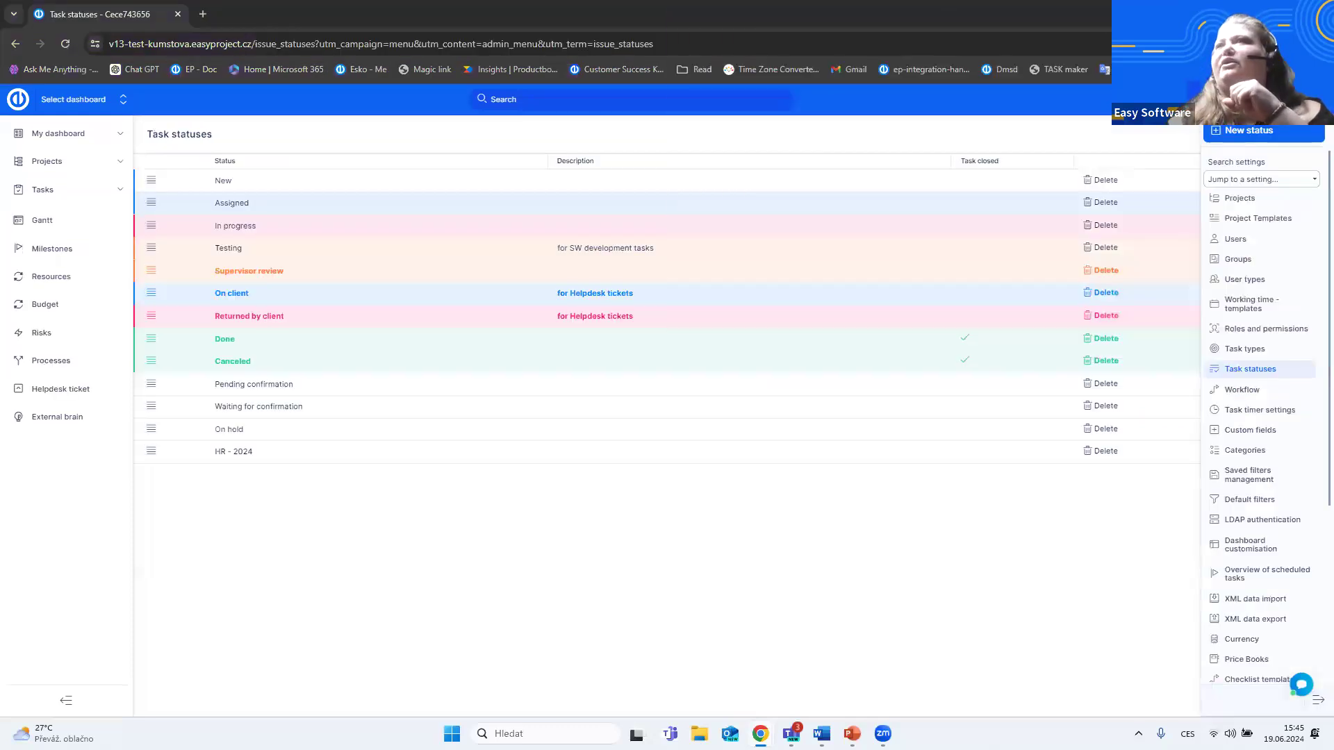
key("super+Down")
key("super+Down")
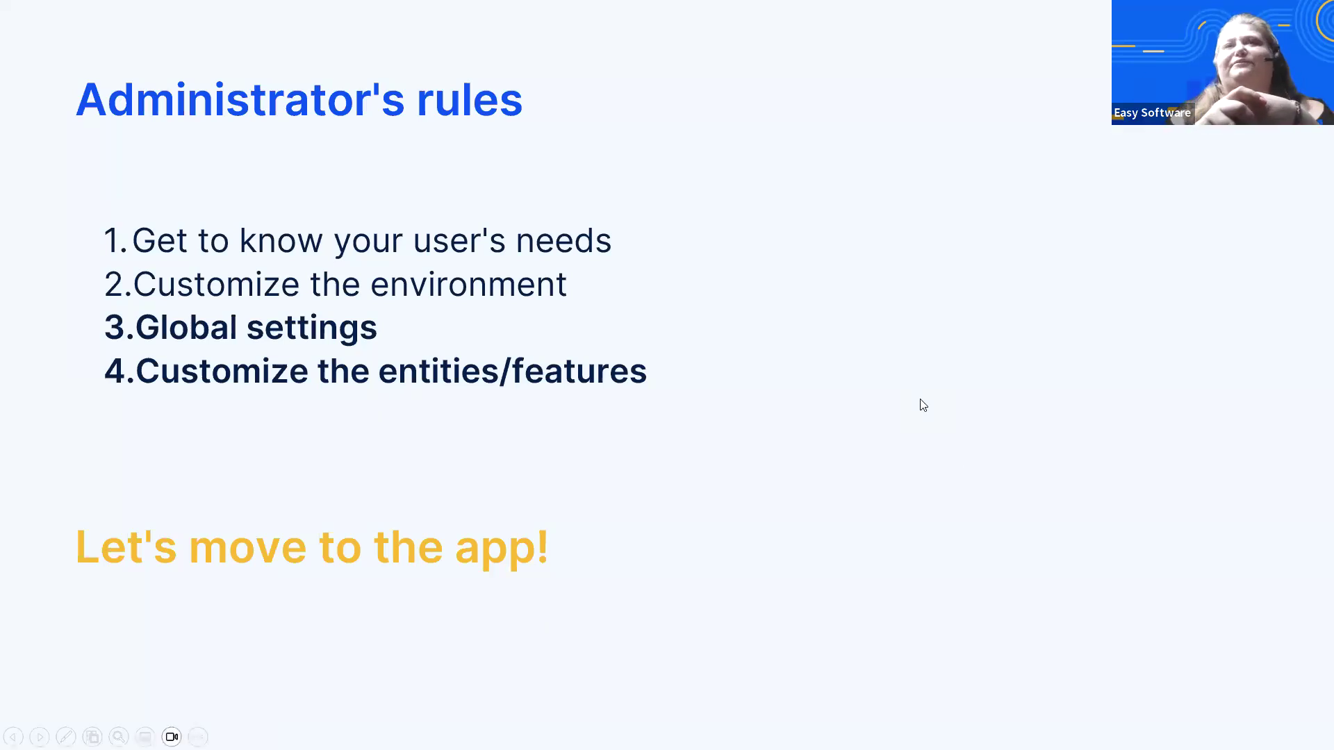
key("Right")
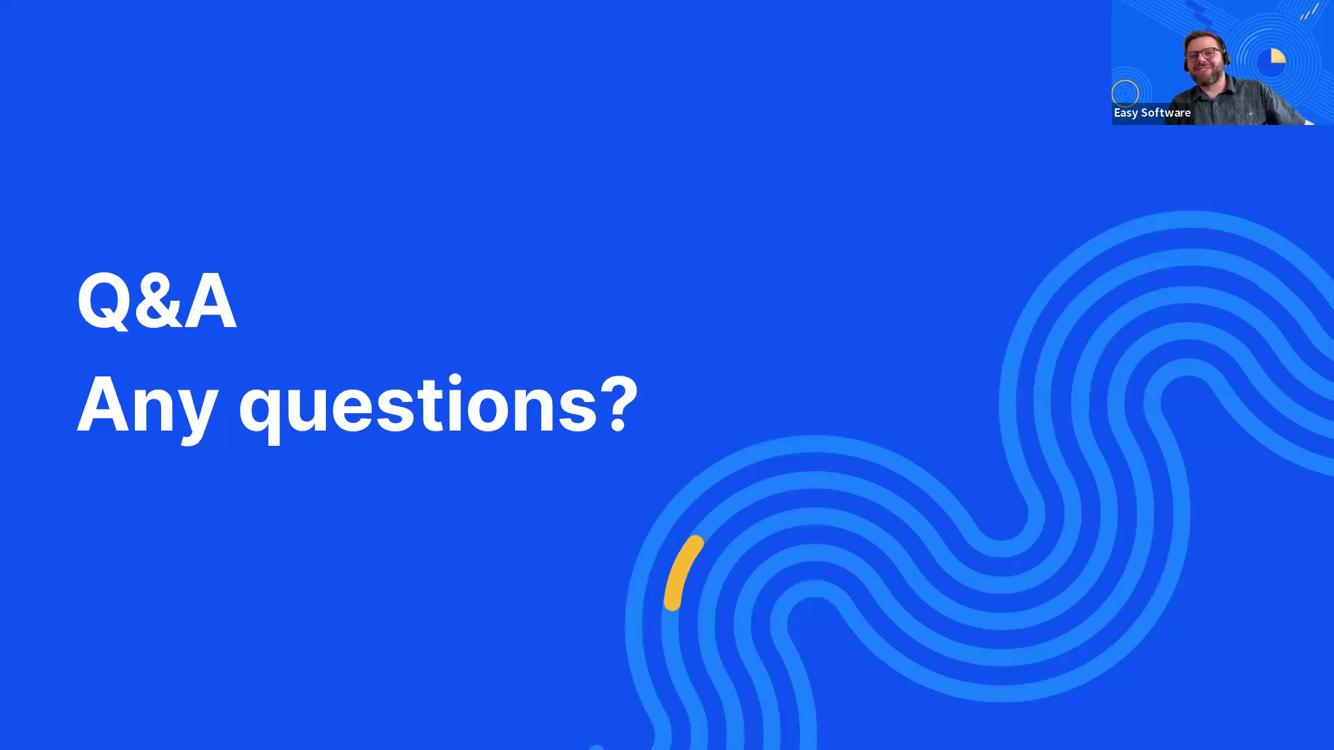
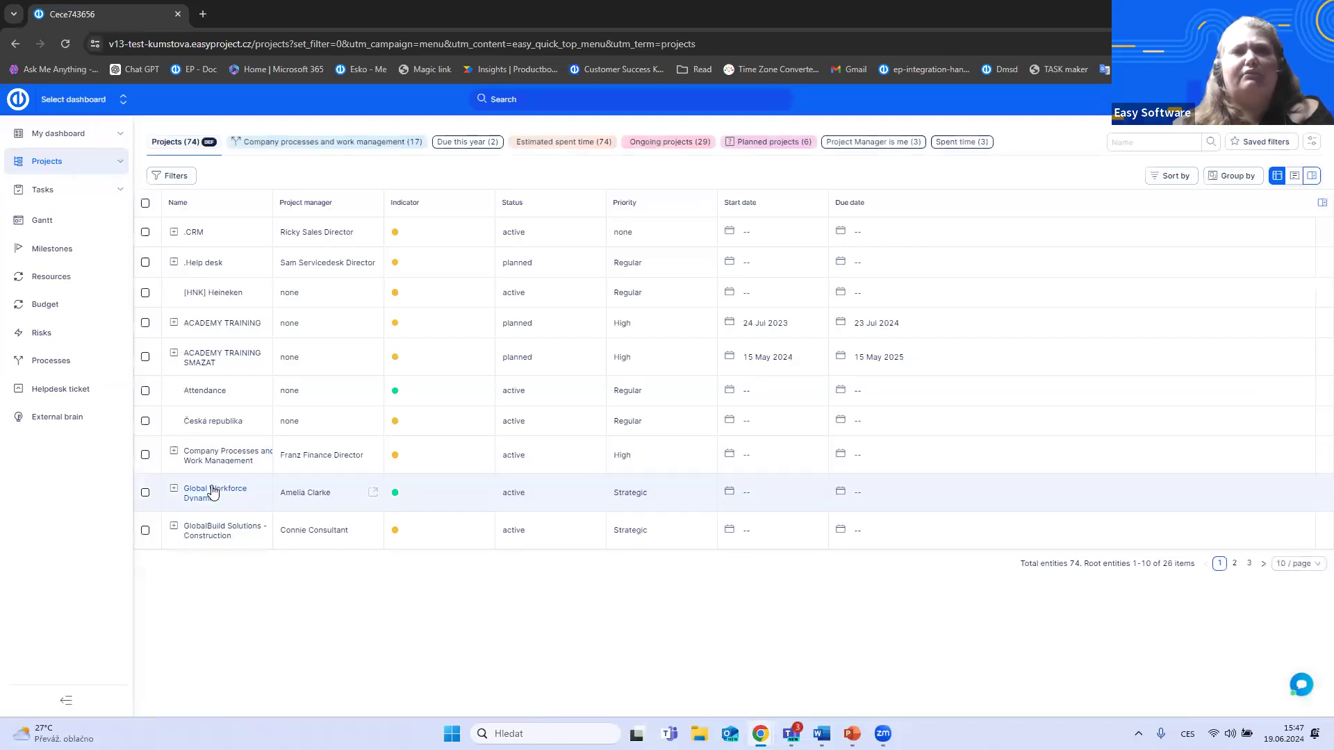
- Open the Global Workforce Dynamic project, expand the Estimated Vs. time spent group to review its tasks, and collapse that section
left_click(210, 491)
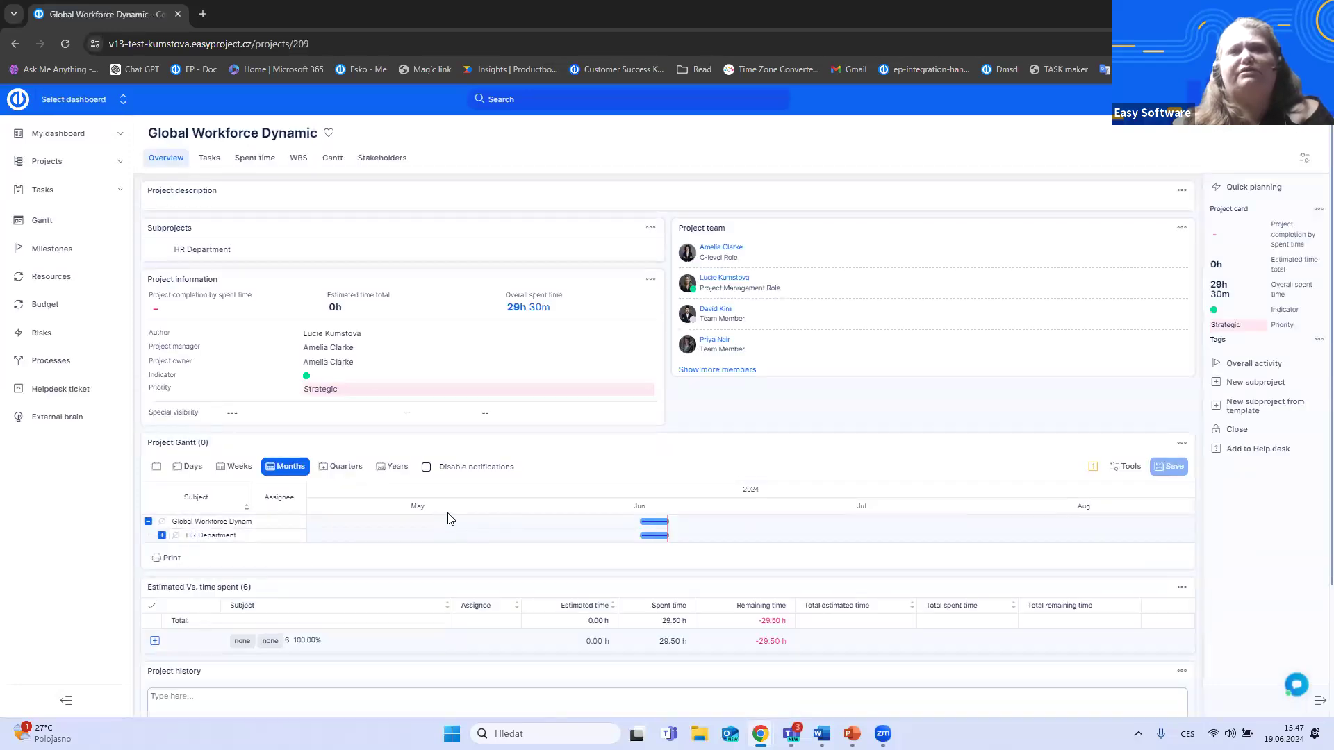
scroll(448, 518, "down", 1)
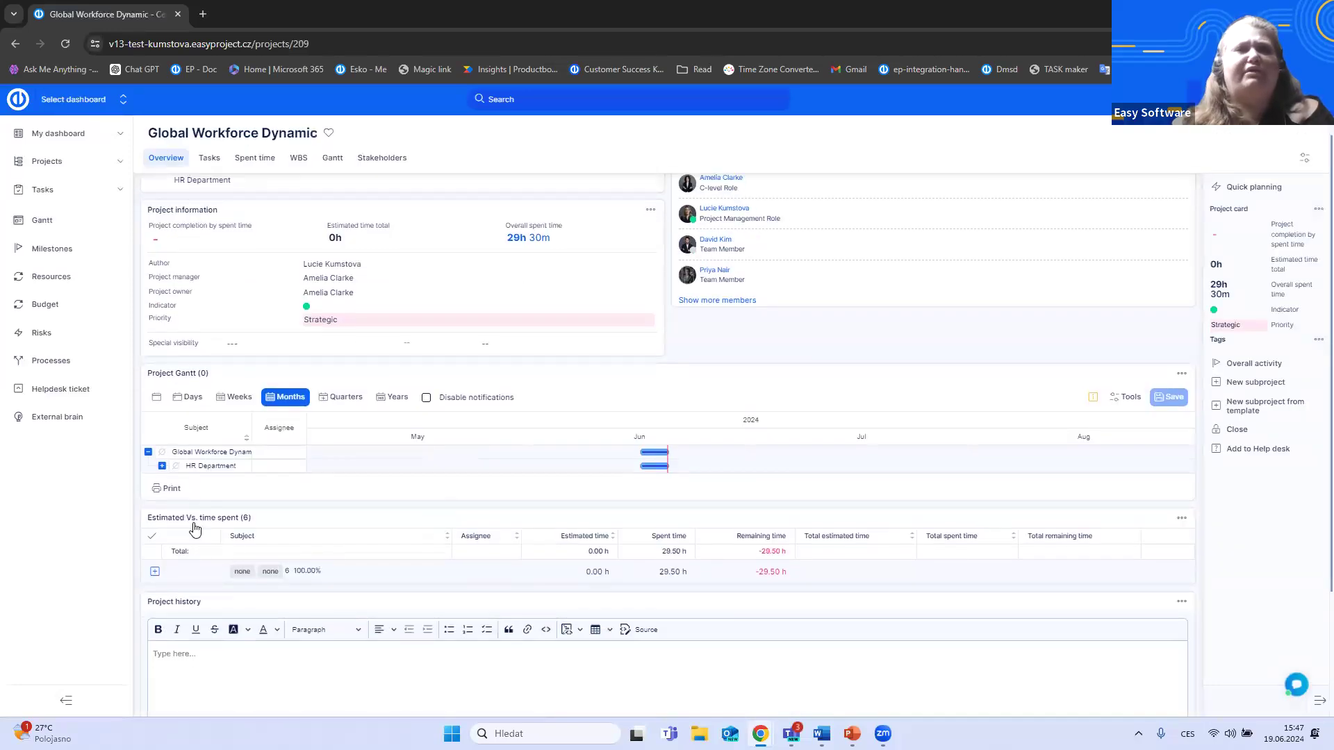
scroll(484, 414, "down", 2)
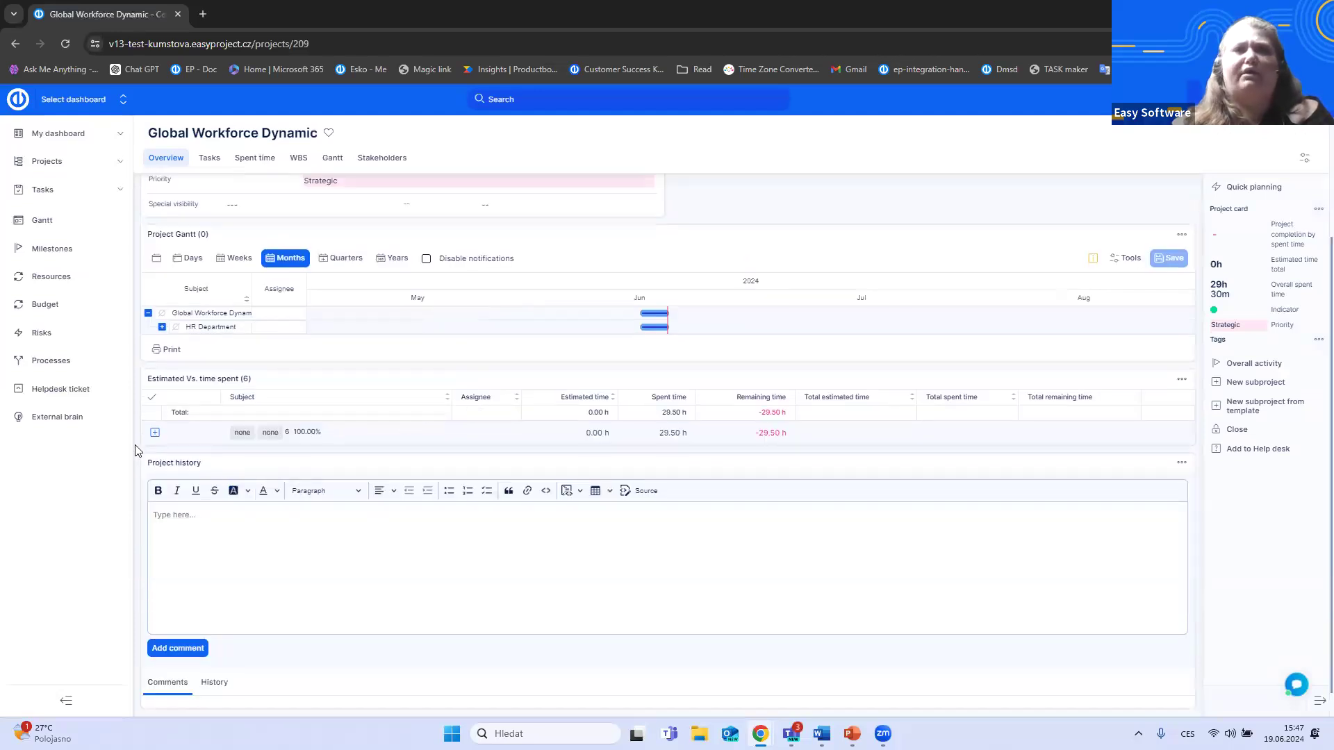
left_click(155, 433)
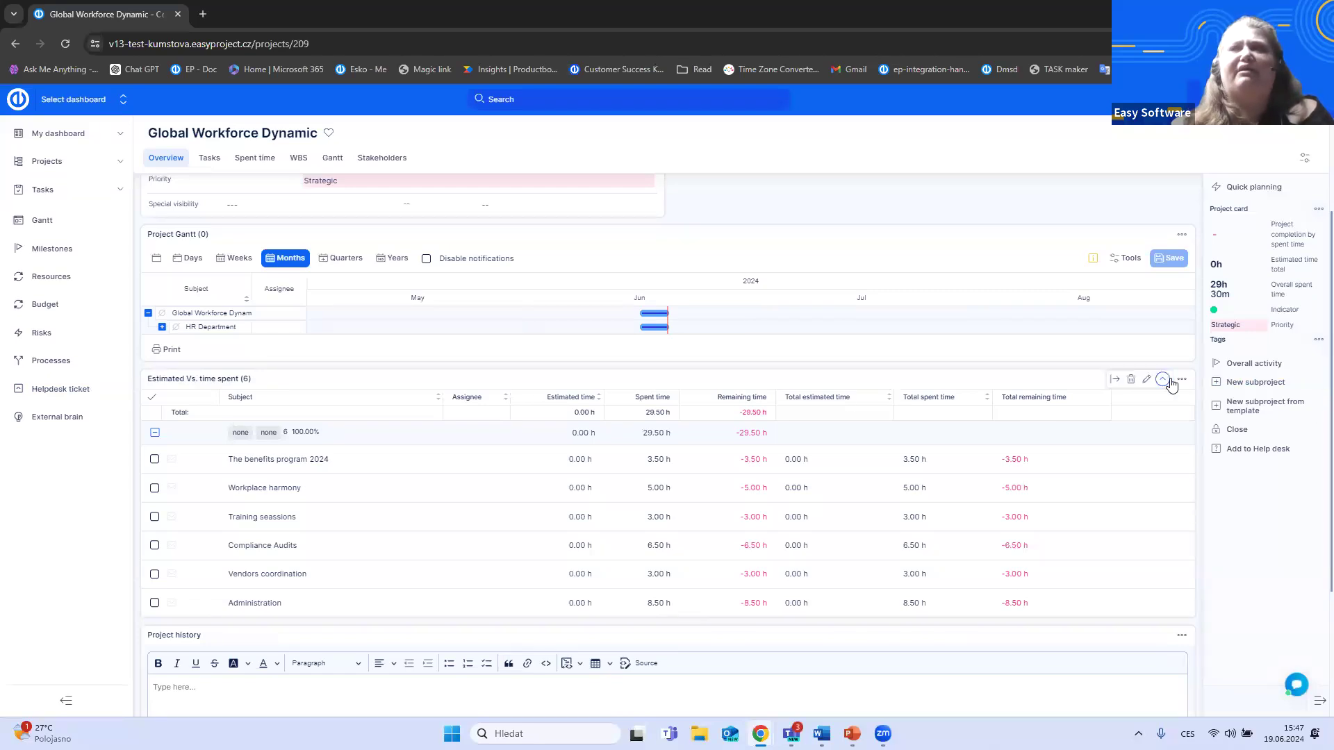
left_click(1160, 383)
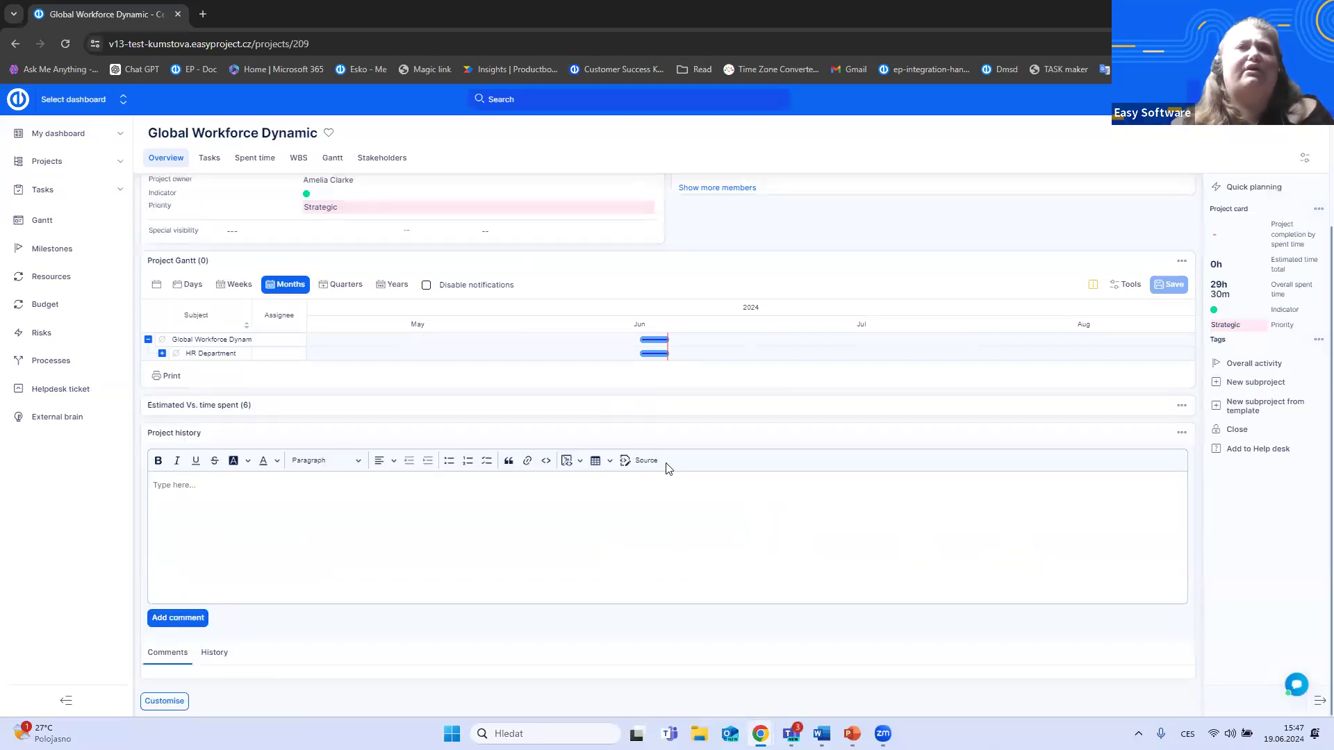
scroll(668, 472, "up", 2)
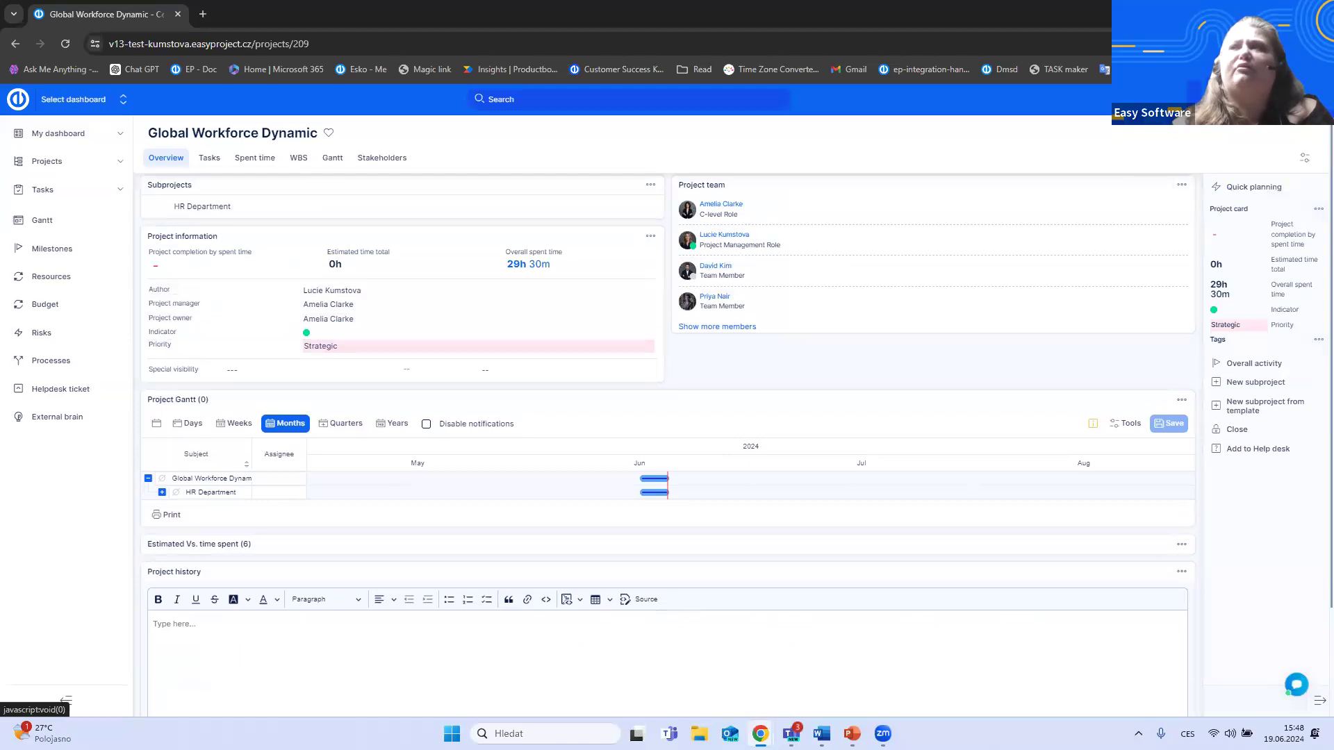
- Enable the Resources module for the Global Workforce Dynamic project, save it and open the project's Resources page
left_click(1313, 99)
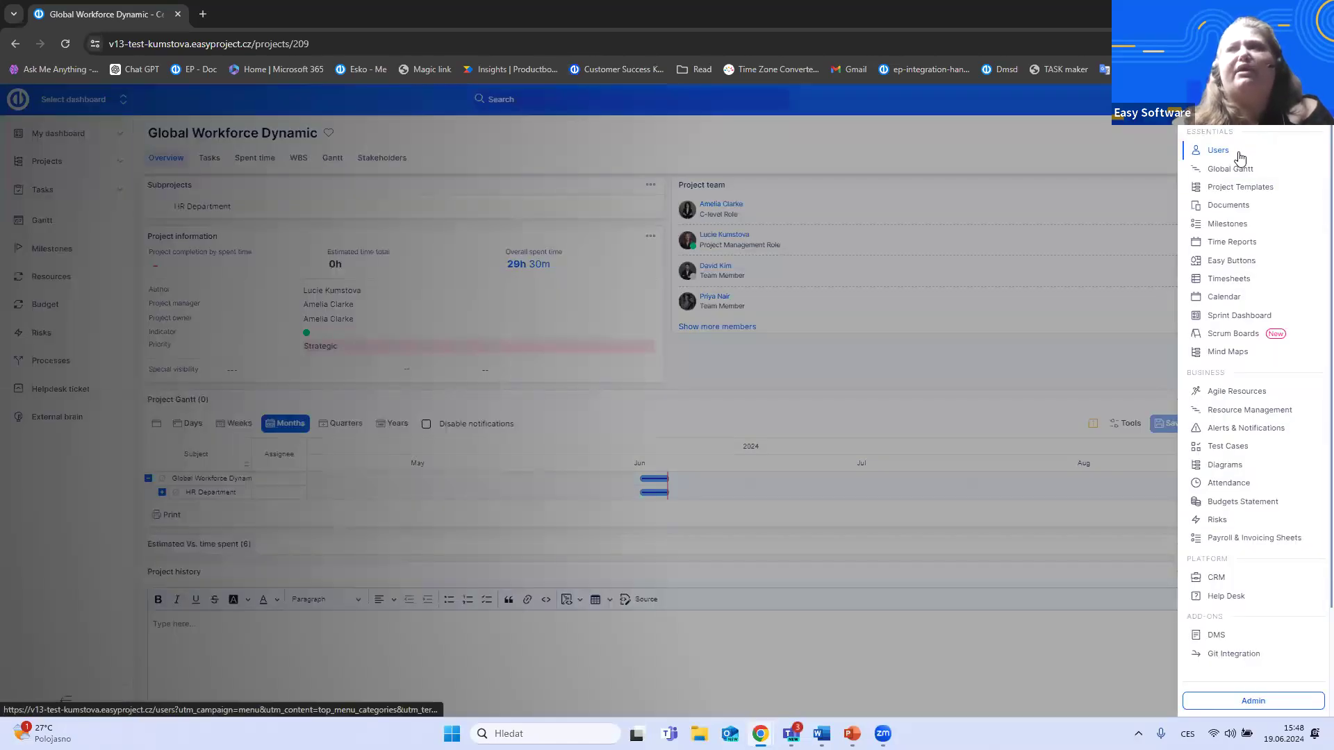
left_click(1126, 154)
left_click(1305, 158)
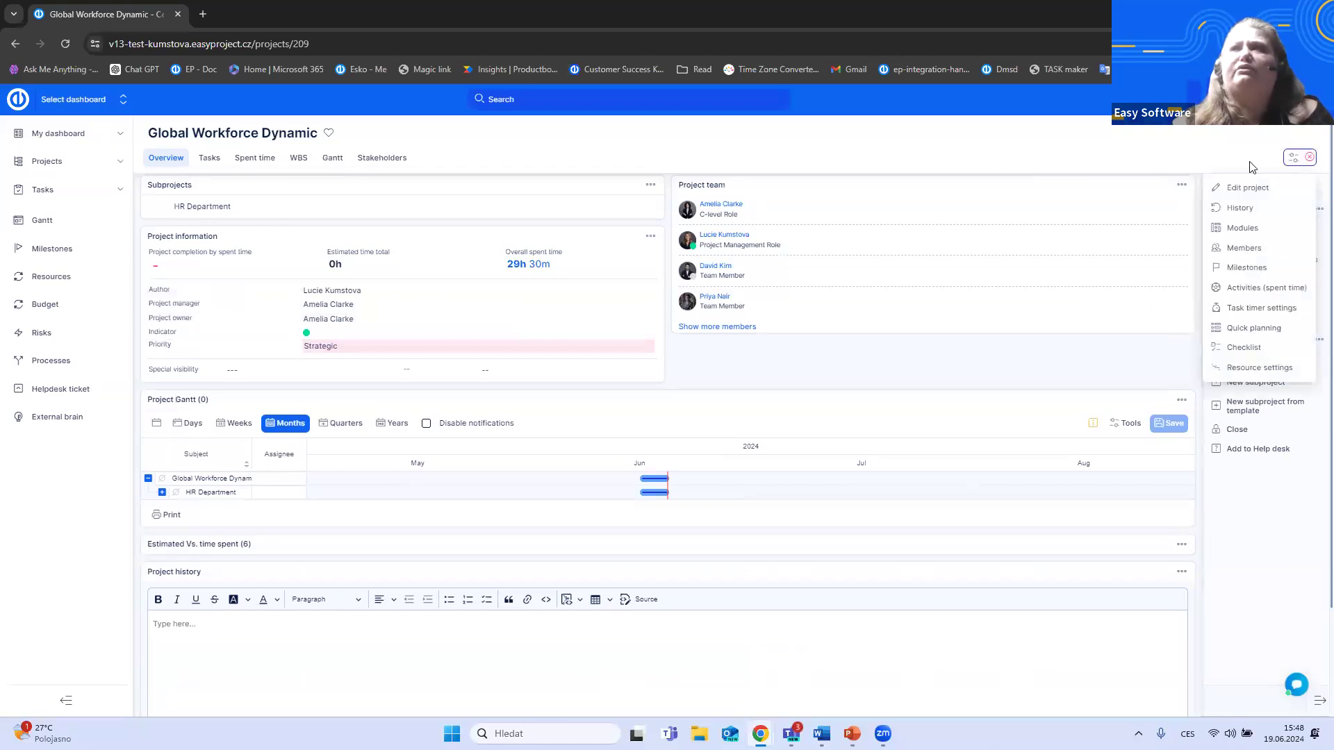
left_click(1248, 232)
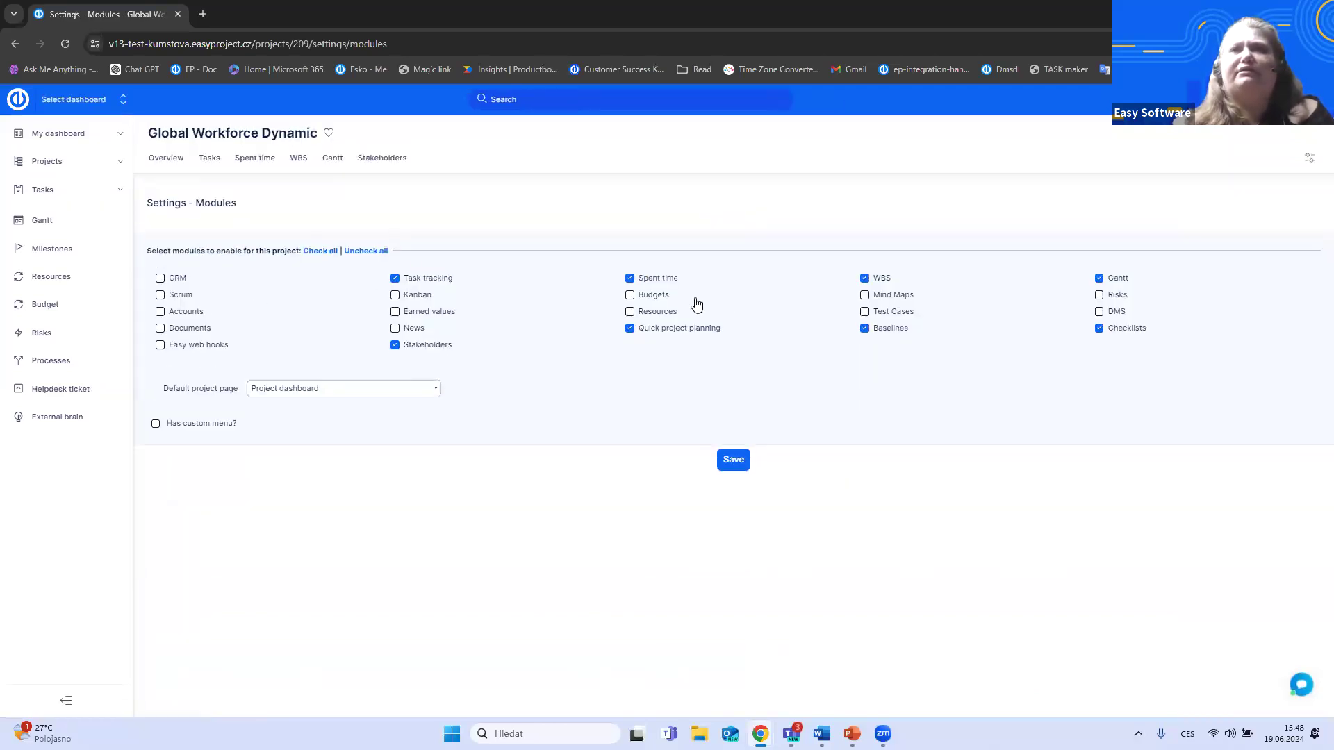
left_click(630, 312)
left_click(734, 461)
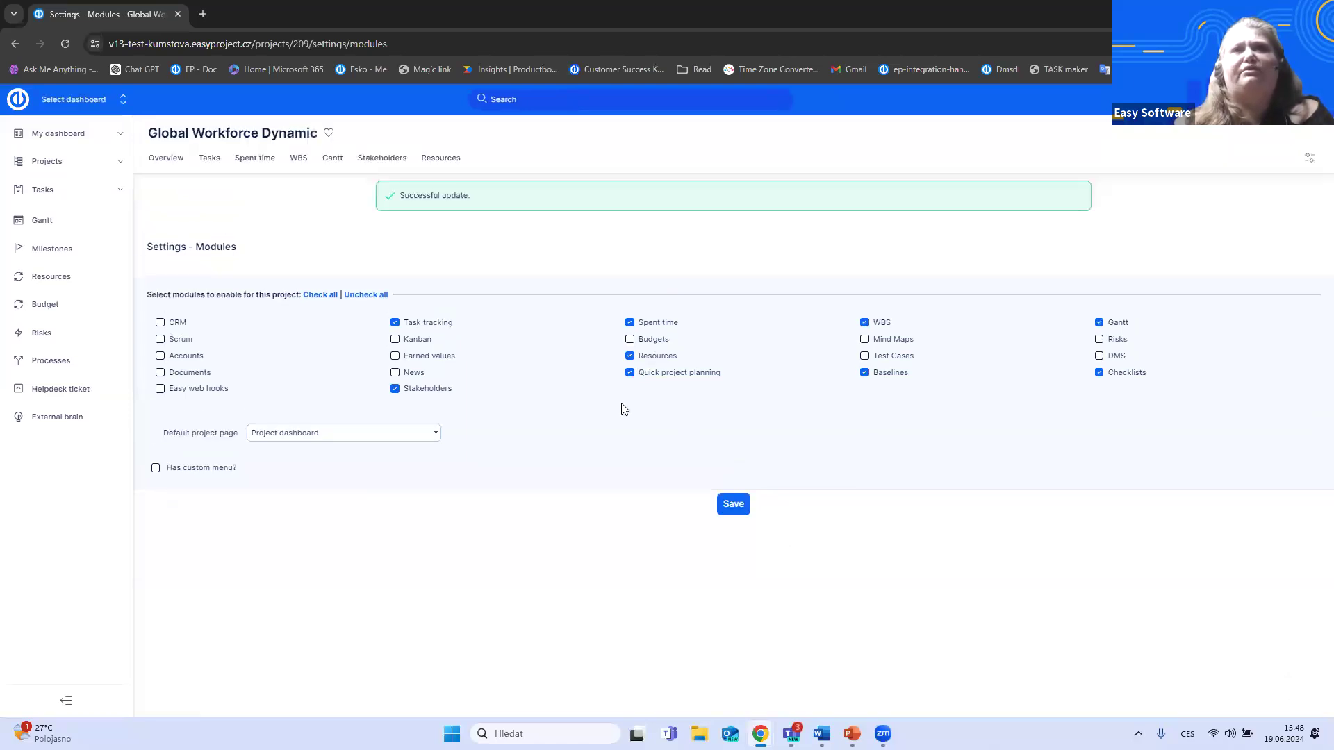
left_click(438, 159)
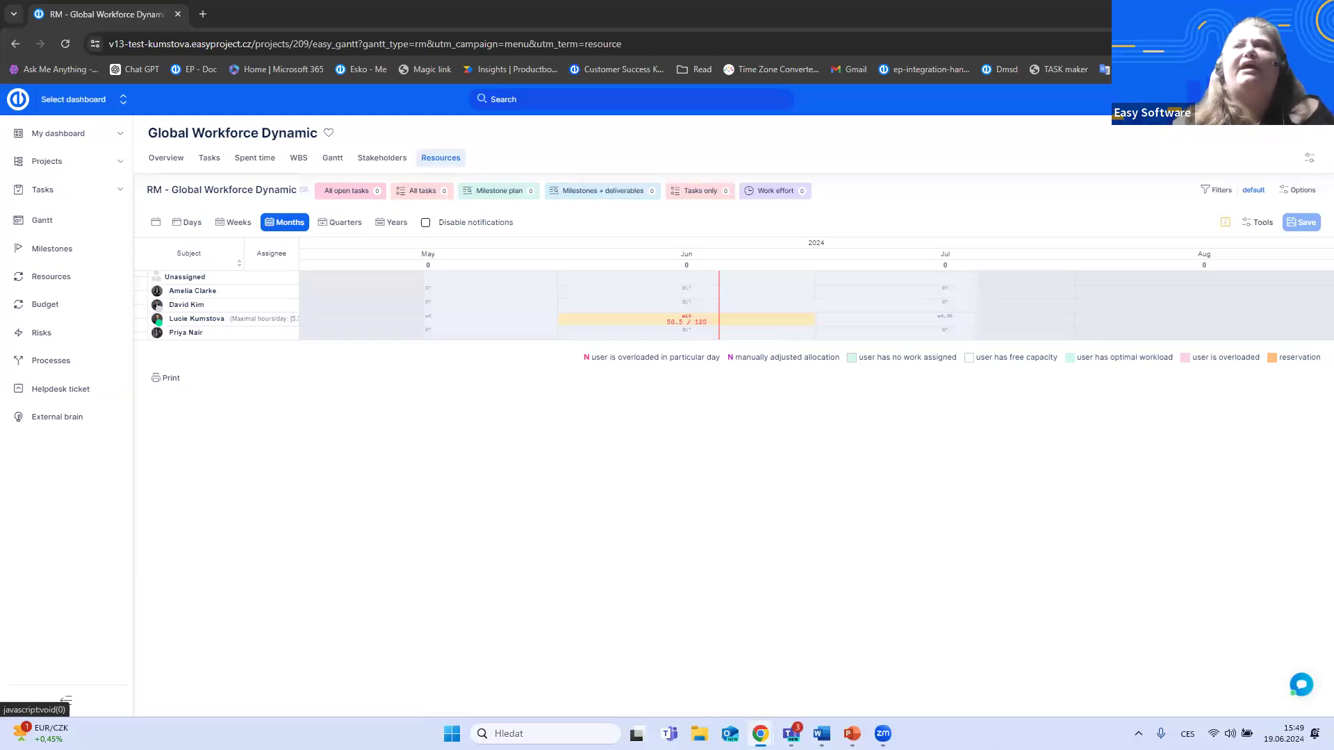
- Open the Spent time settings in the administration to review the time logging limits and options
left_click(1314, 99)
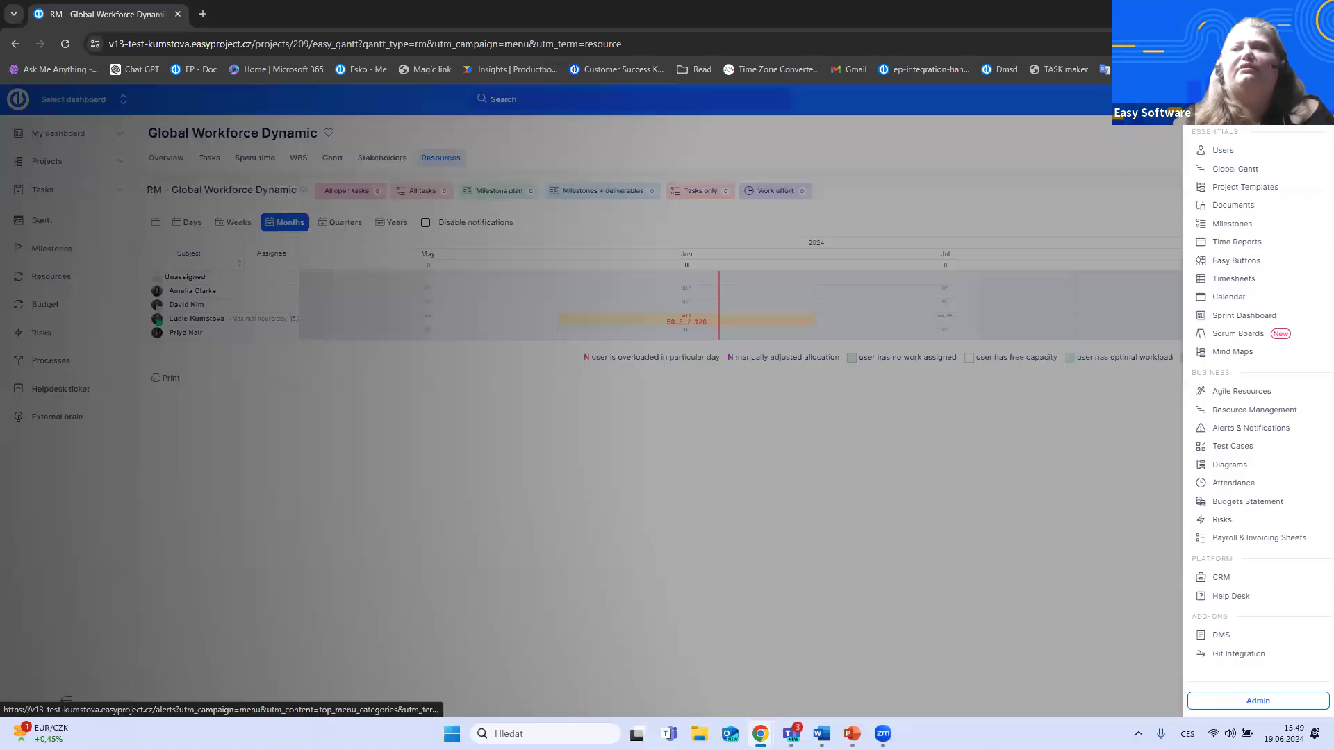
left_click(1279, 701)
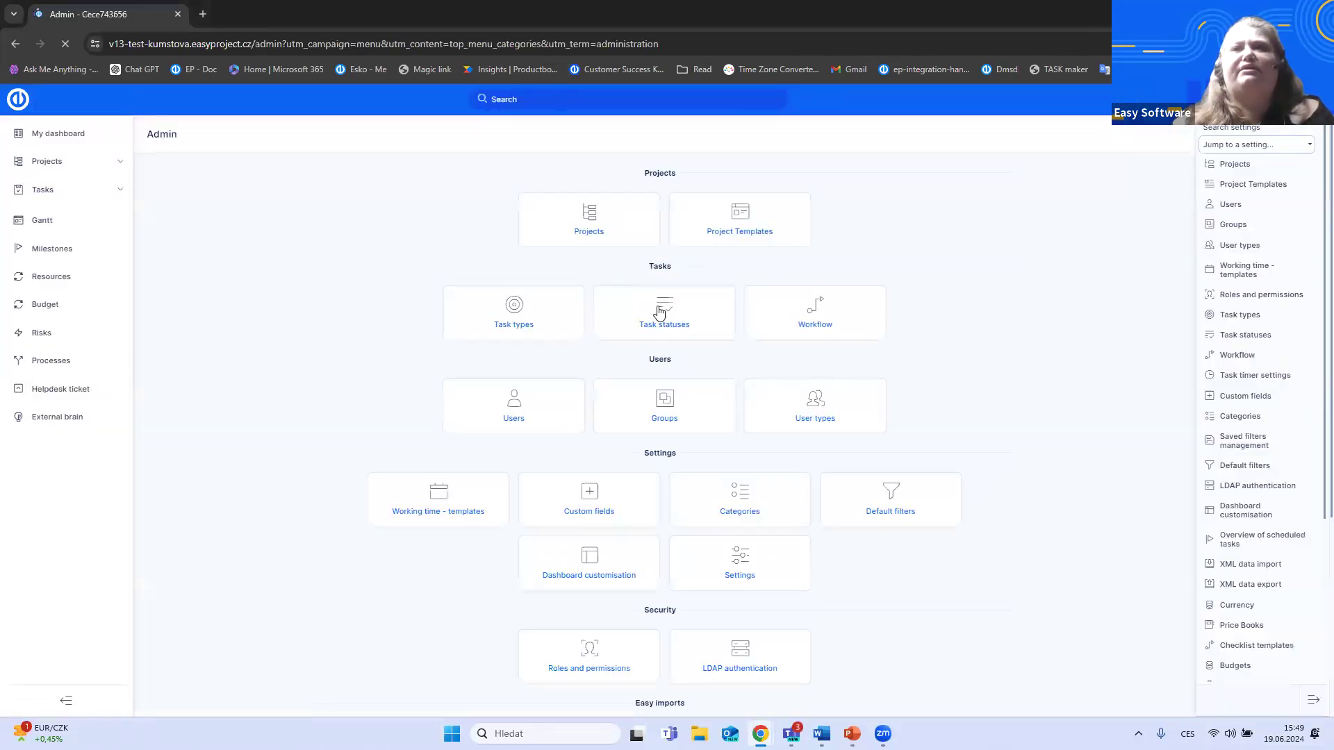
left_click(750, 575)
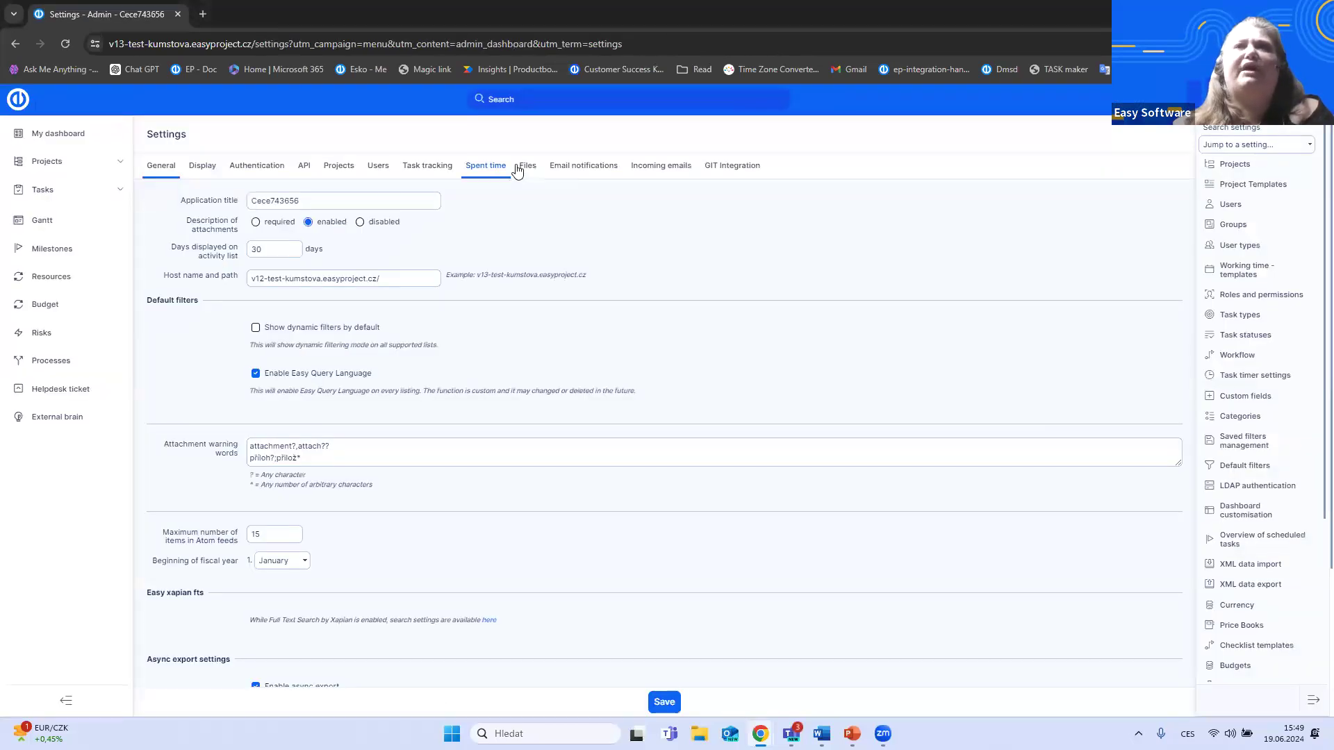
left_click(488, 171)
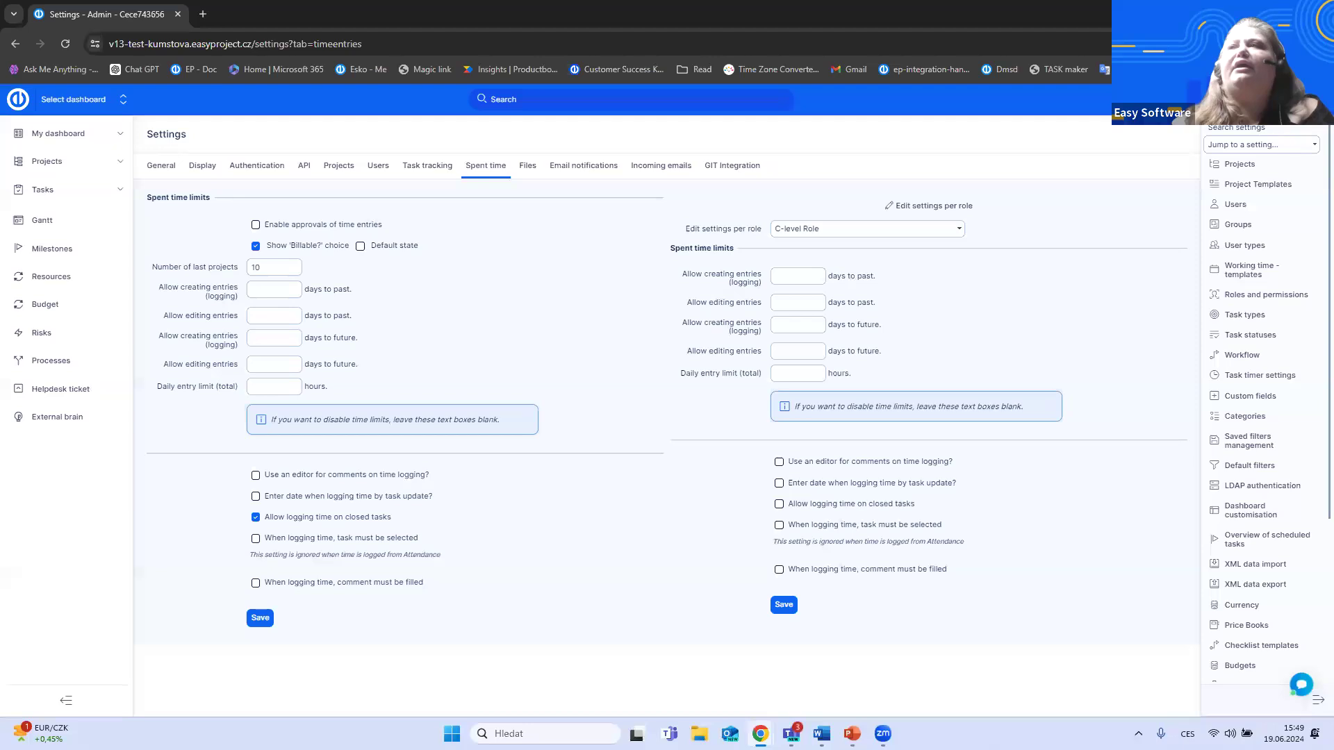
- Open a Log time form, switch its Billable option on and off, and close the form without saving
left_click(1190, 100)
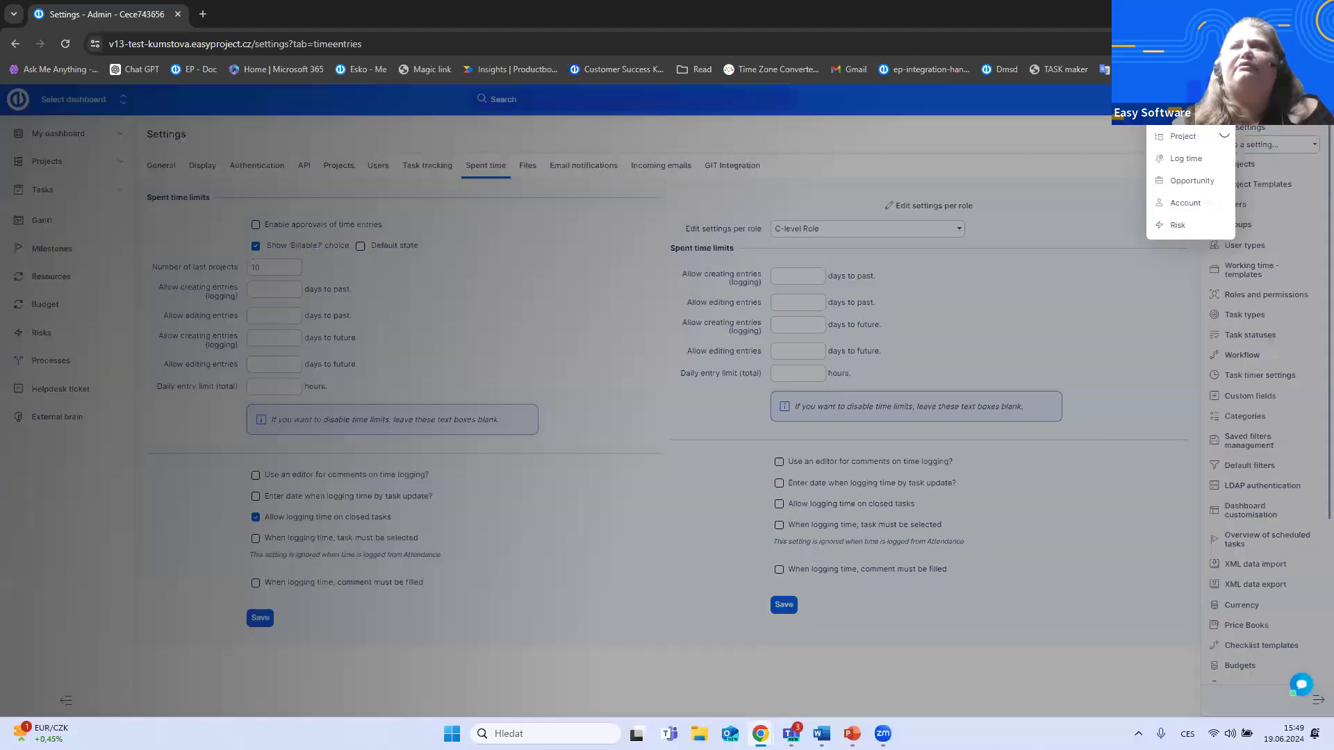
left_click(1188, 159)
left_click(509, 412)
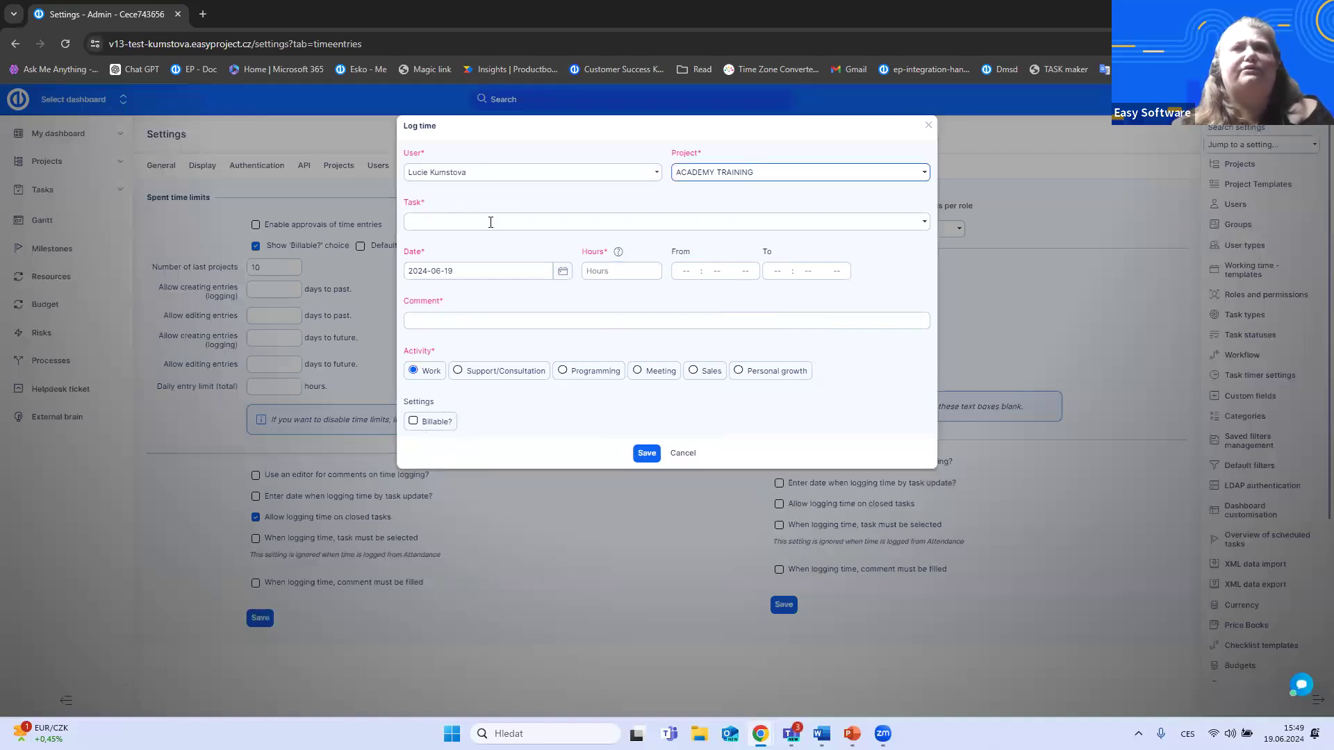
left_click(412, 423)
left_click(414, 423)
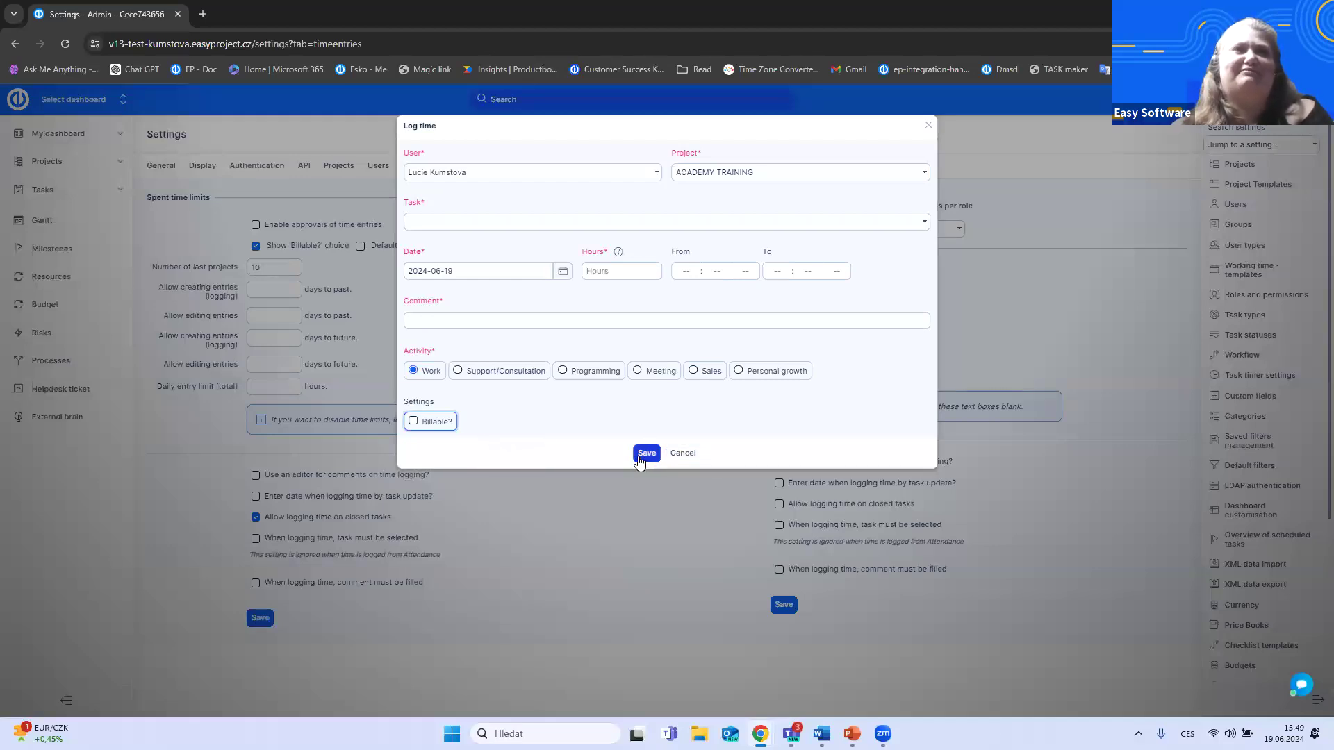
left_click(929, 127)
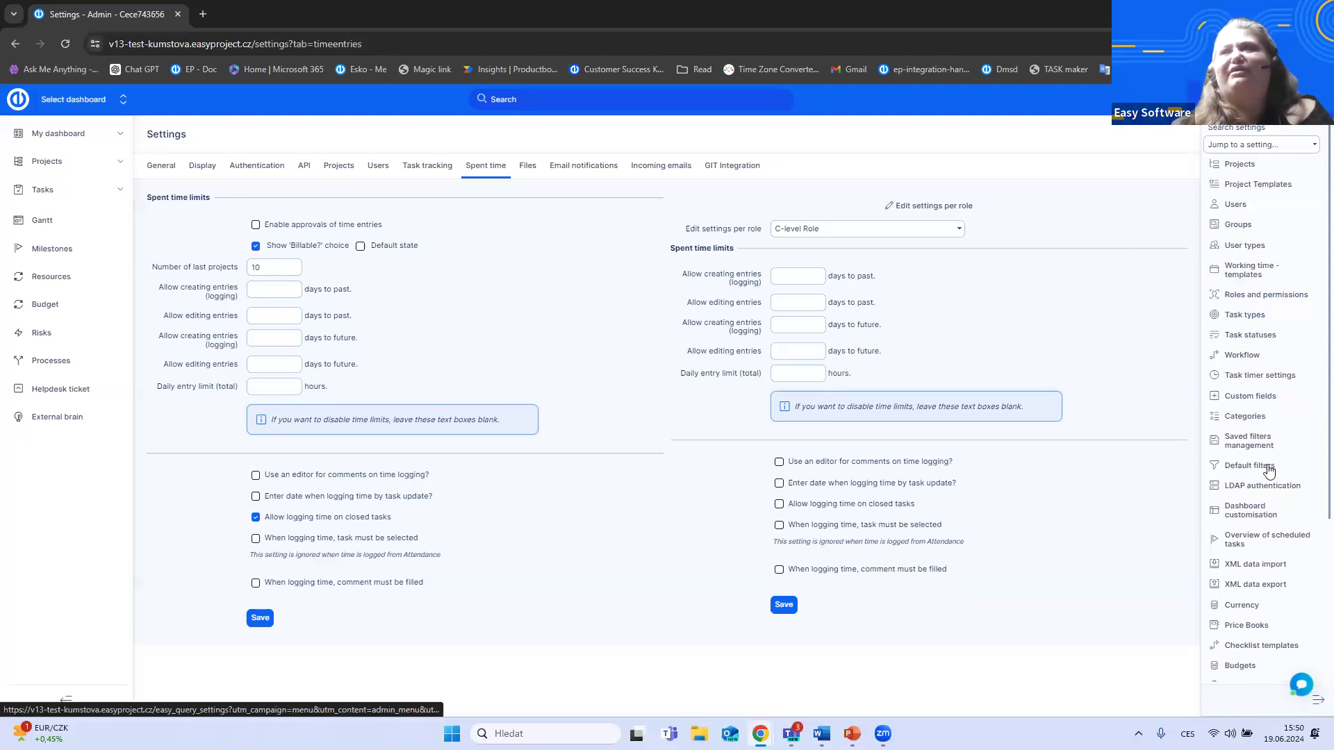
- Open the Categories administration, expand Activities (spent time) to review the activity types, and collapse it
left_click(1253, 397)
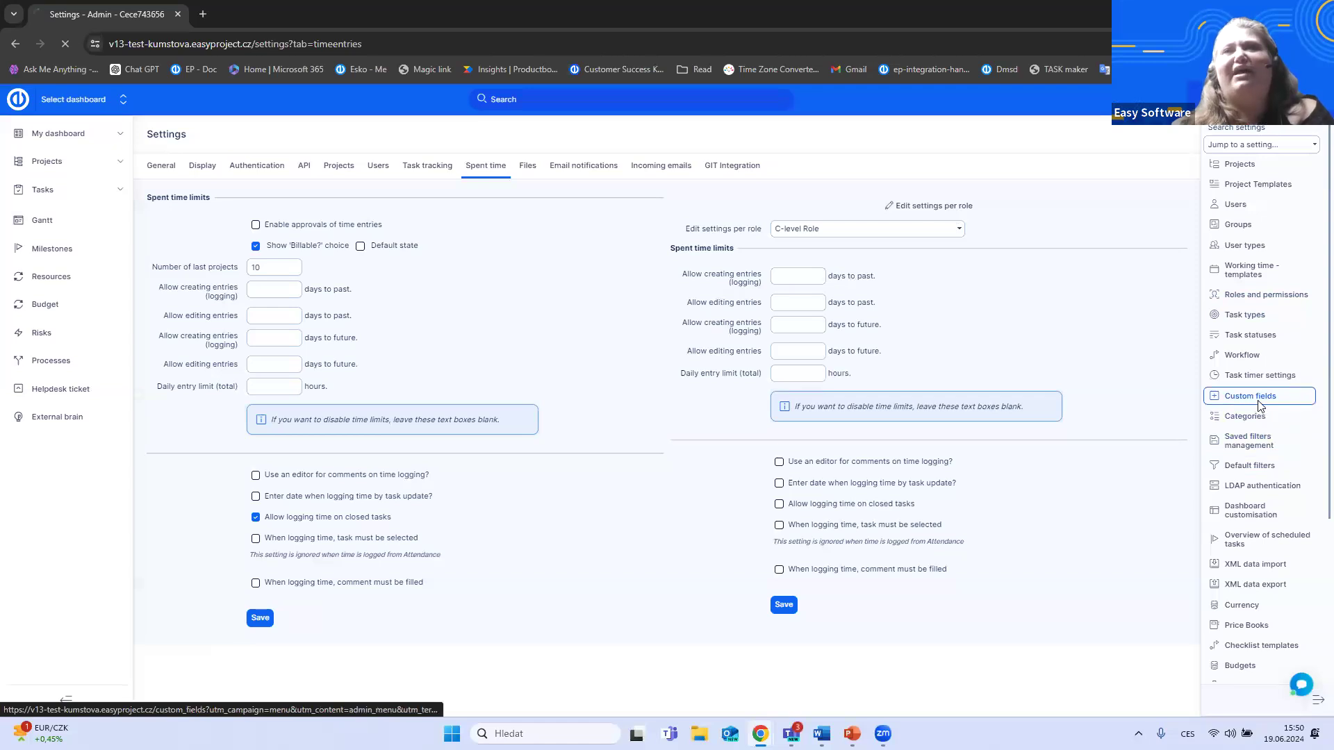
left_click(1257, 456)
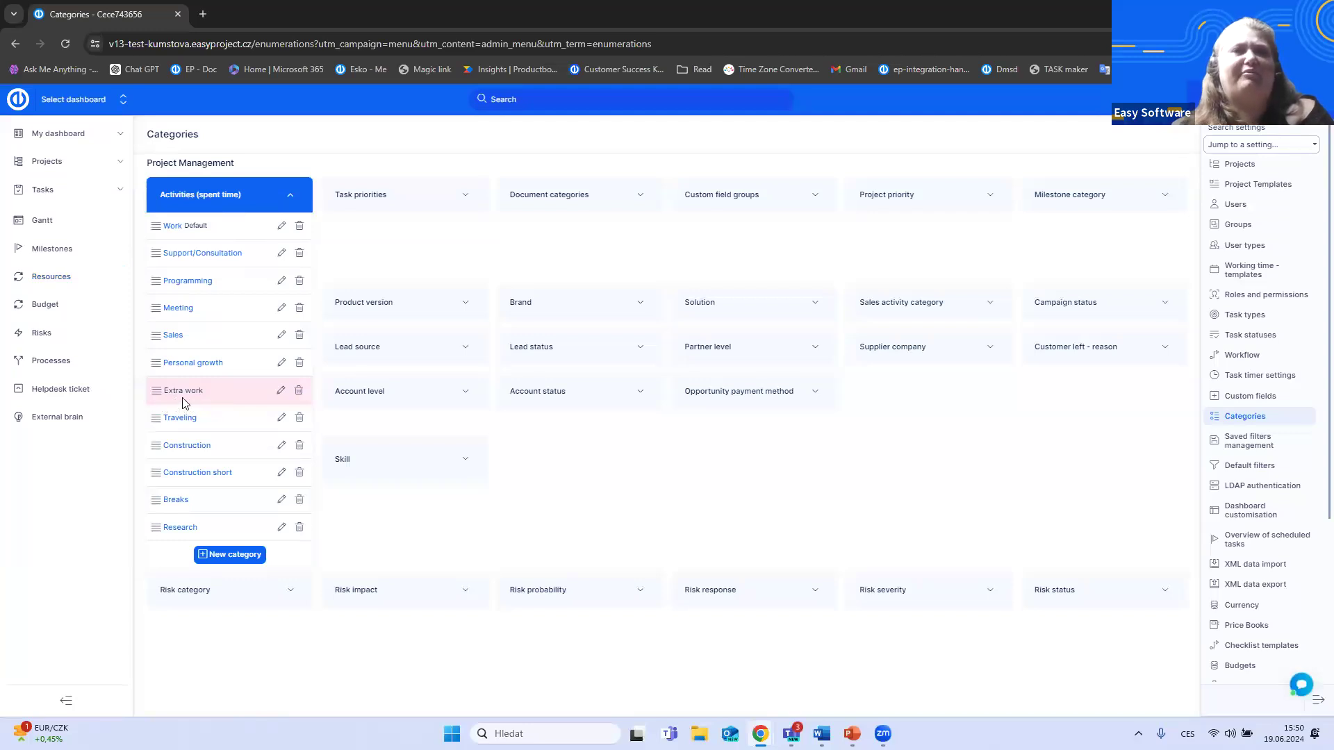
left_click(417, 264)
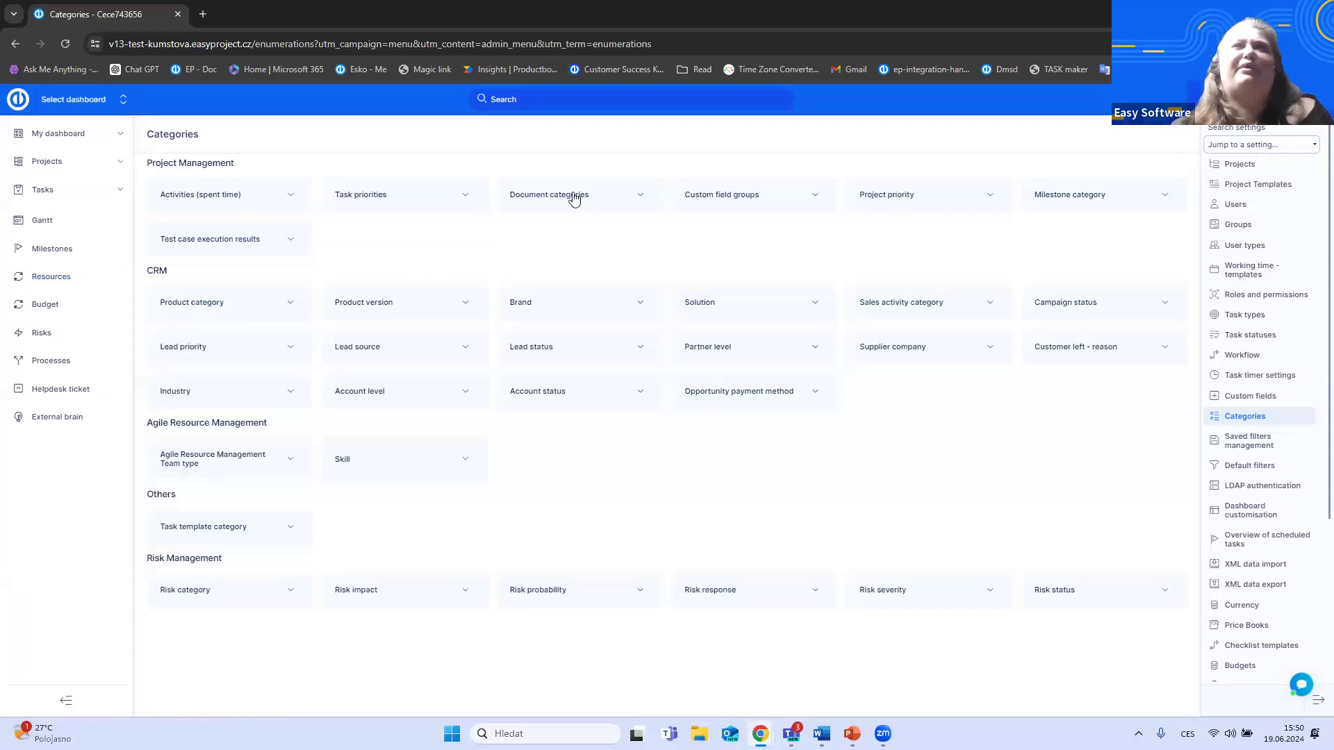
- Fill a Log time form with 2 hours and the Work activity, and close it without saving
left_click(1191, 100)
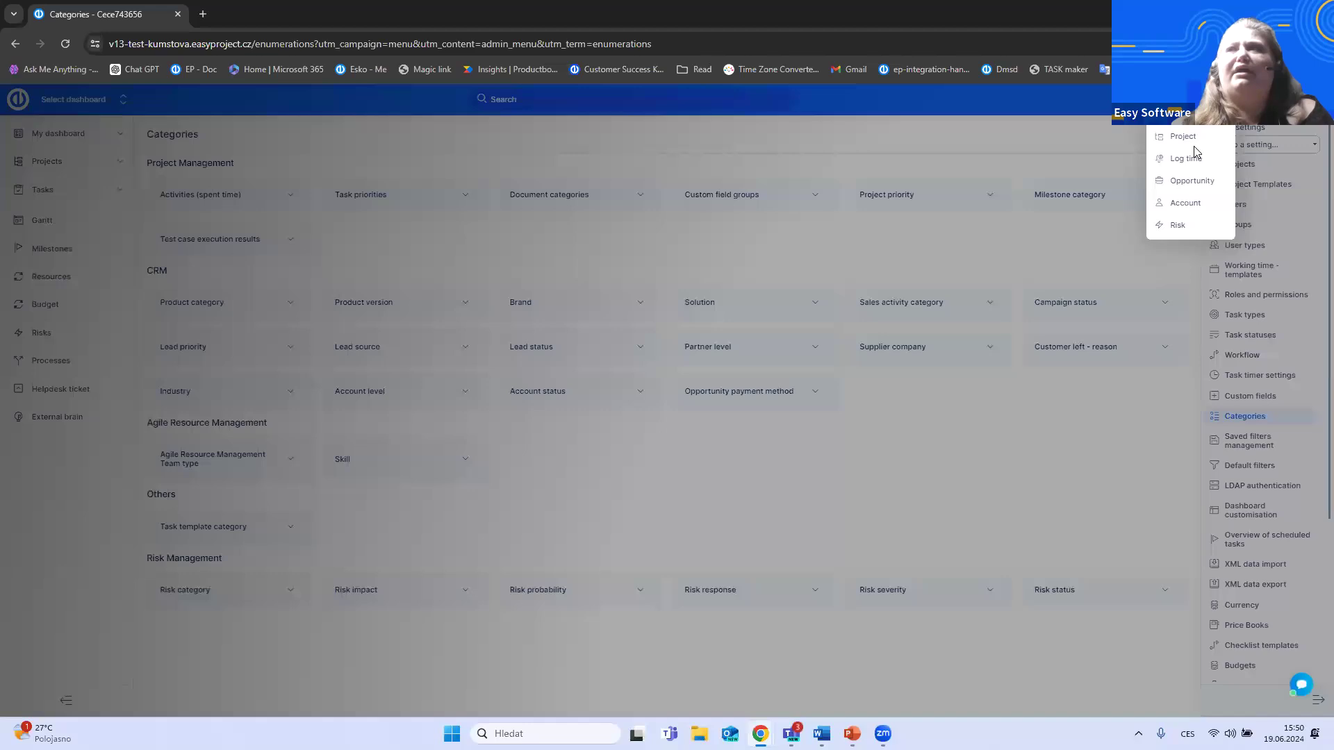
left_click(1193, 162)
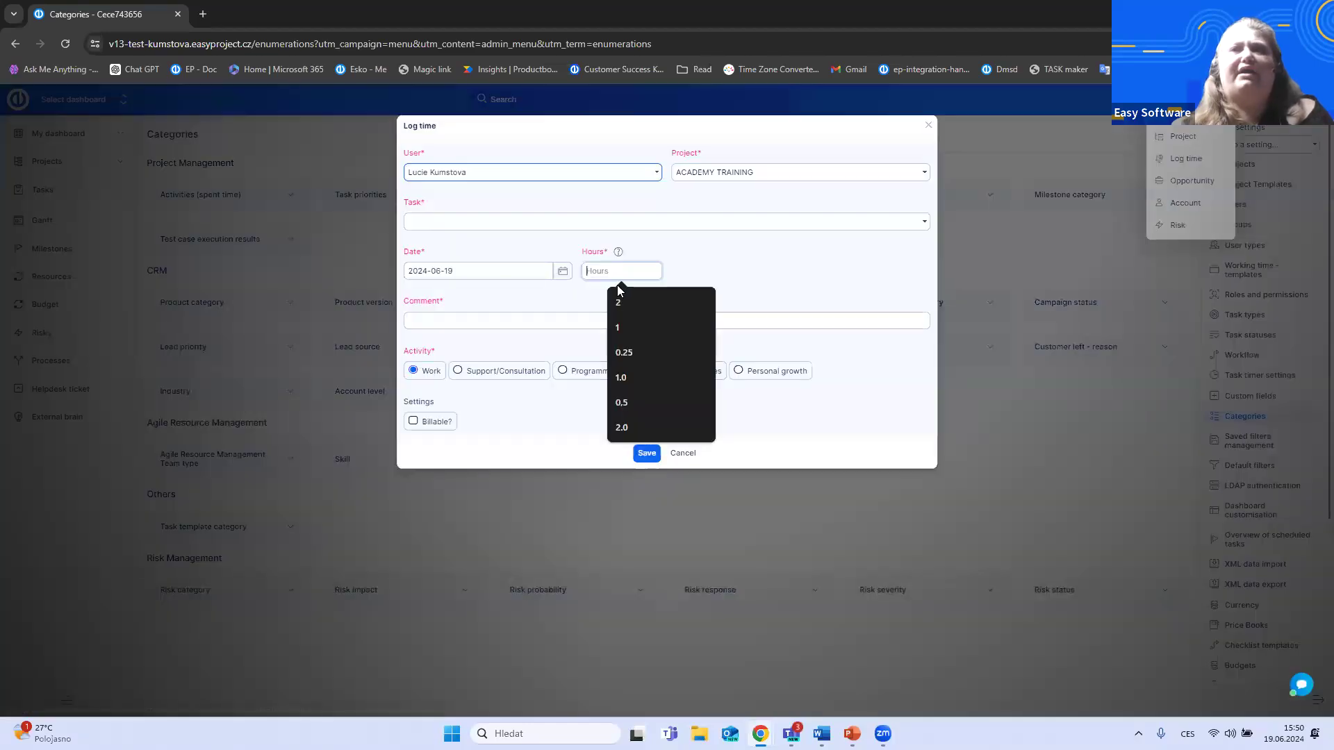
left_click(617, 302)
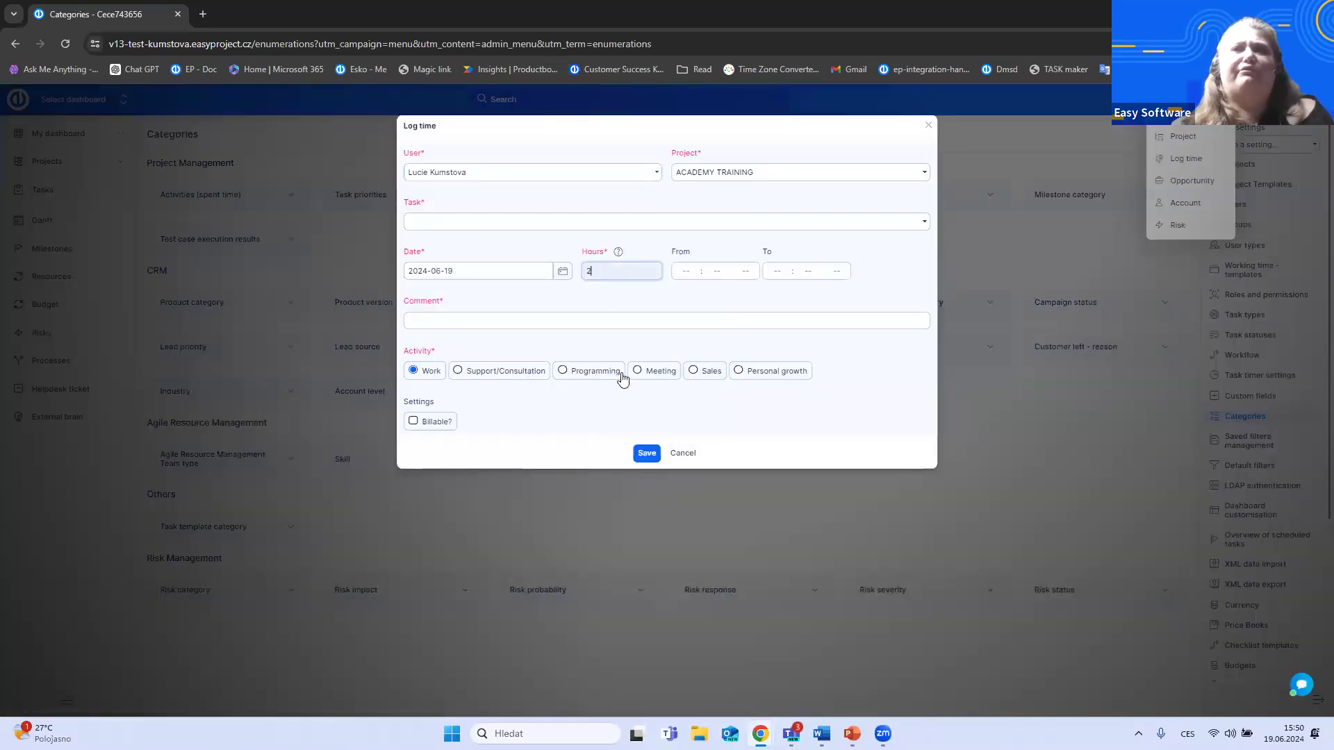
left_click(434, 376)
left_click(428, 376)
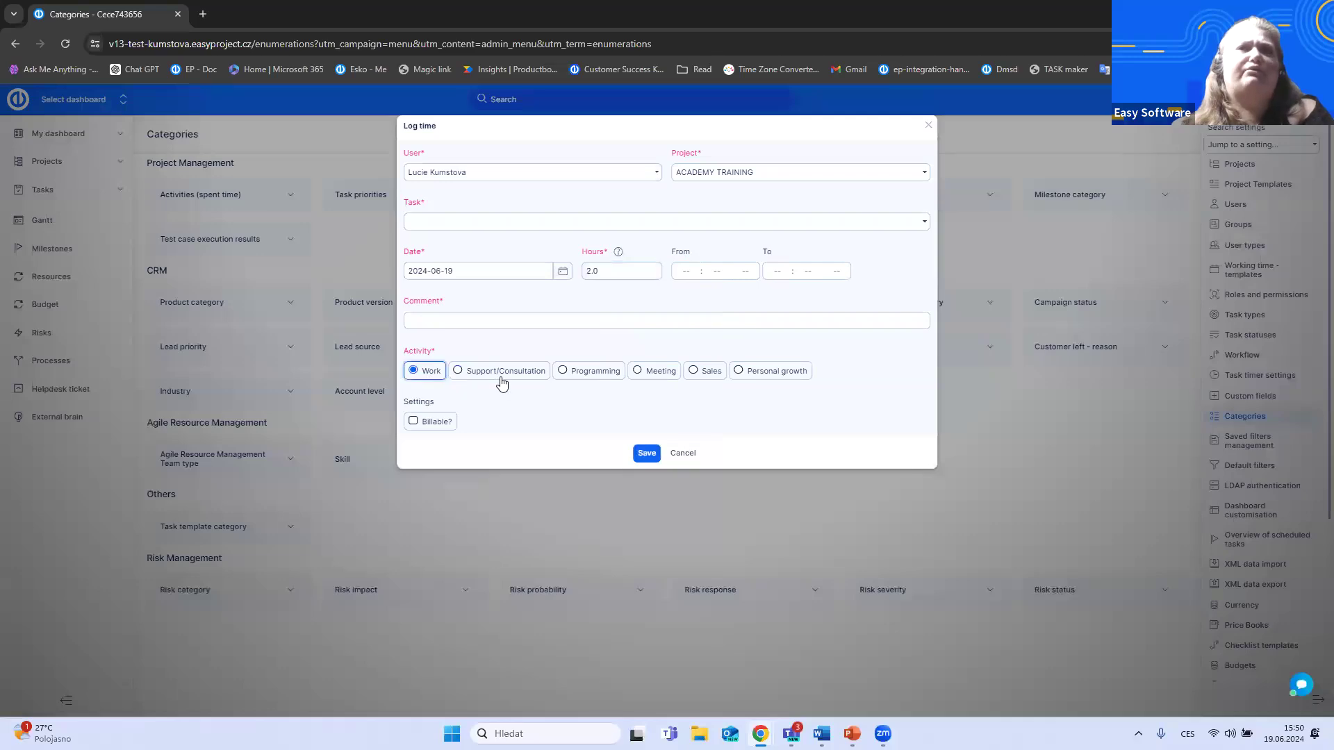
left_click(929, 128)
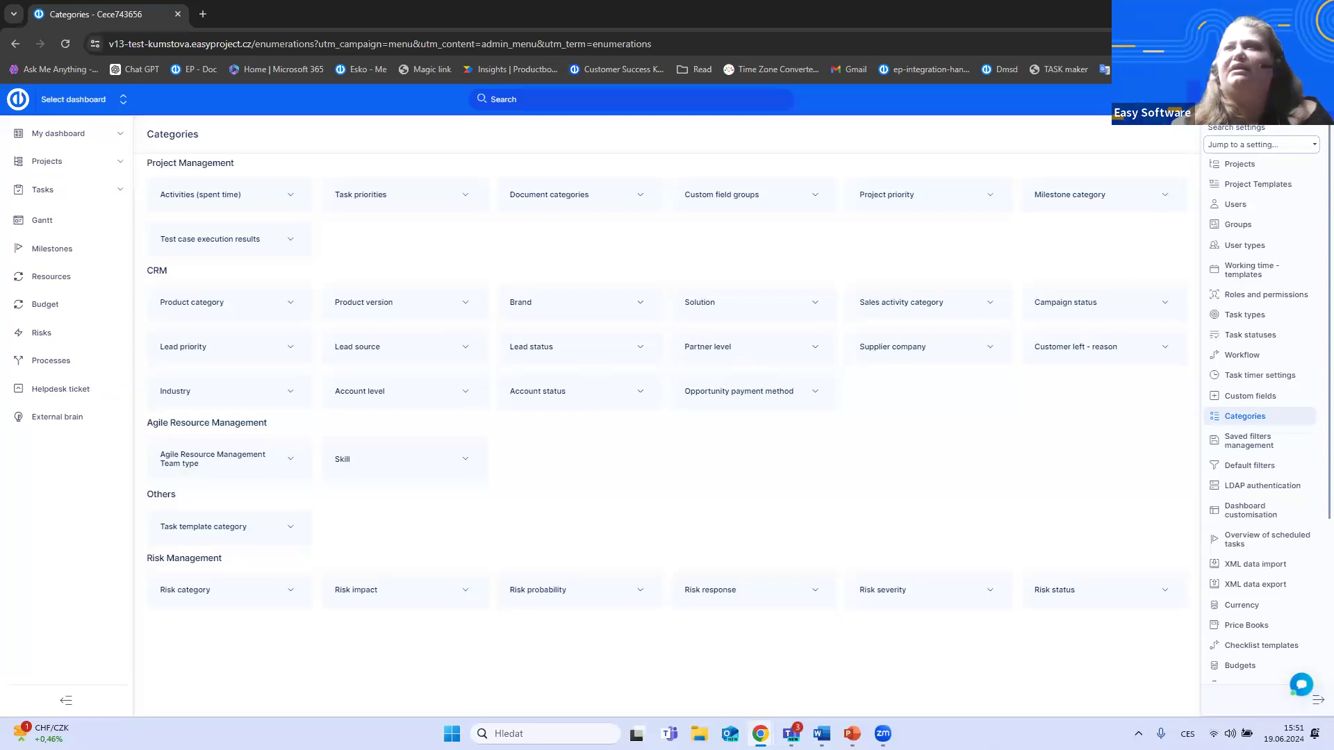
- Go to the Timesheets list, expand the last user's group and open that user's 01 Jun 2024 to 30 Jun 2024 timesheet
left_click(1315, 99)
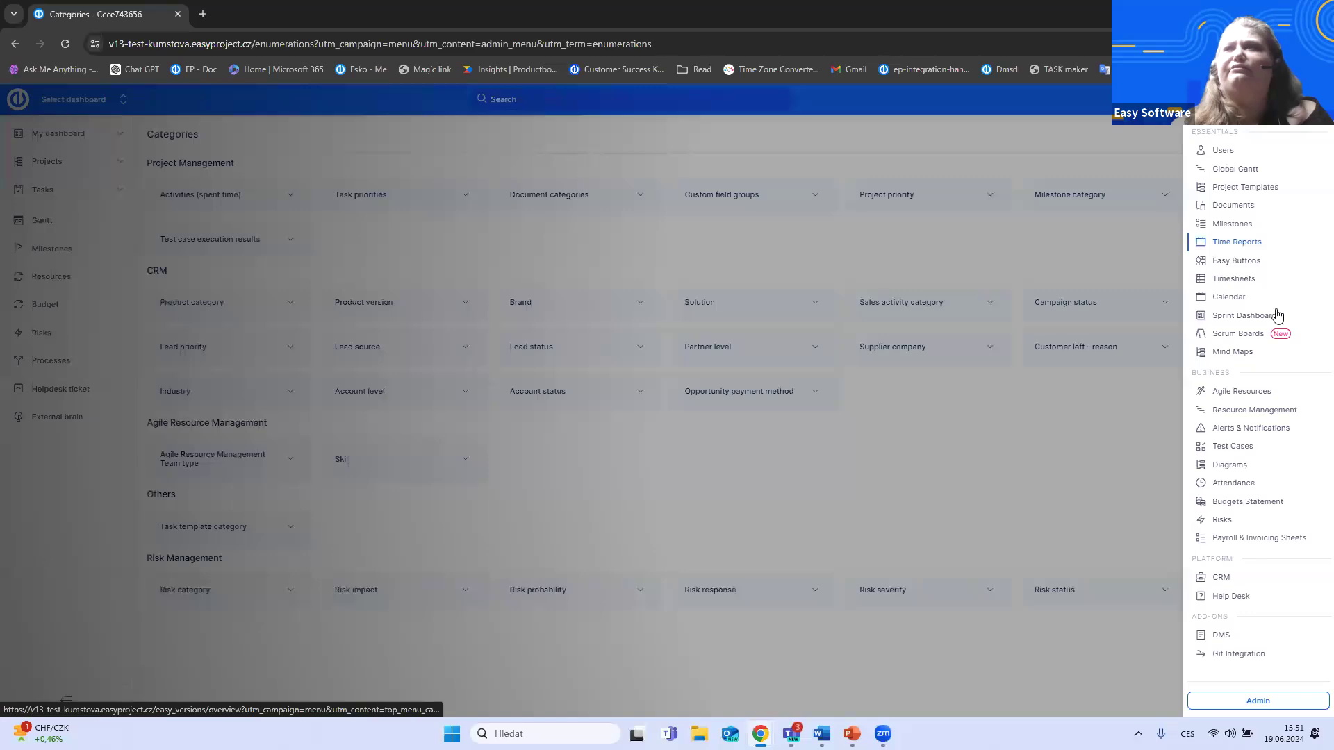
left_click(1247, 282)
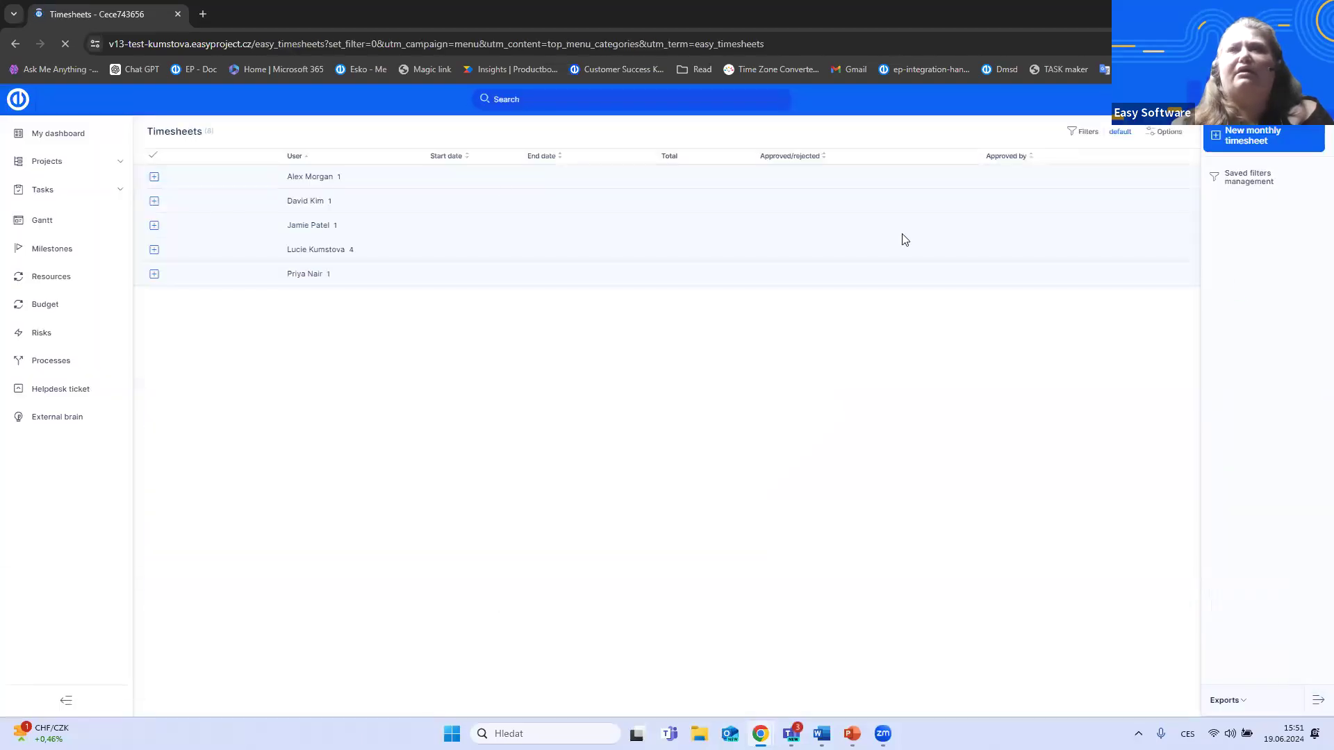
left_click(153, 274)
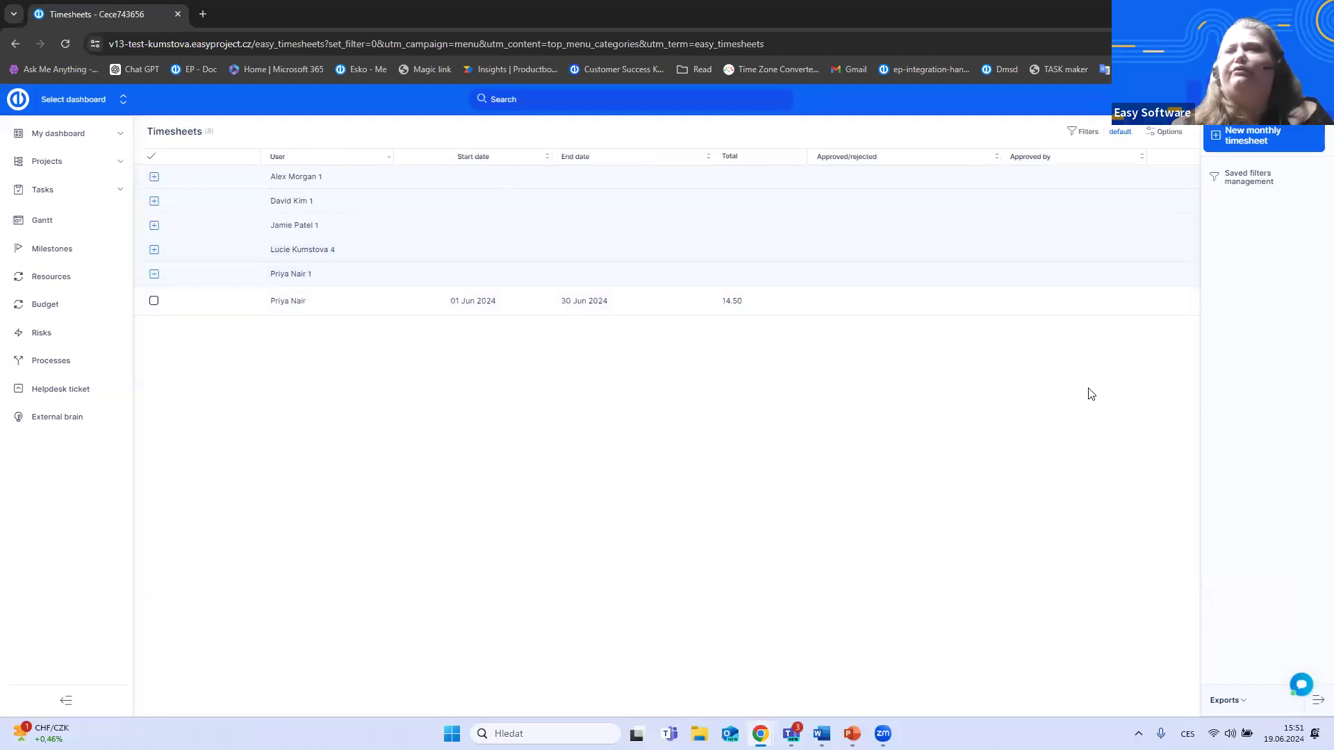
left_click(1165, 302)
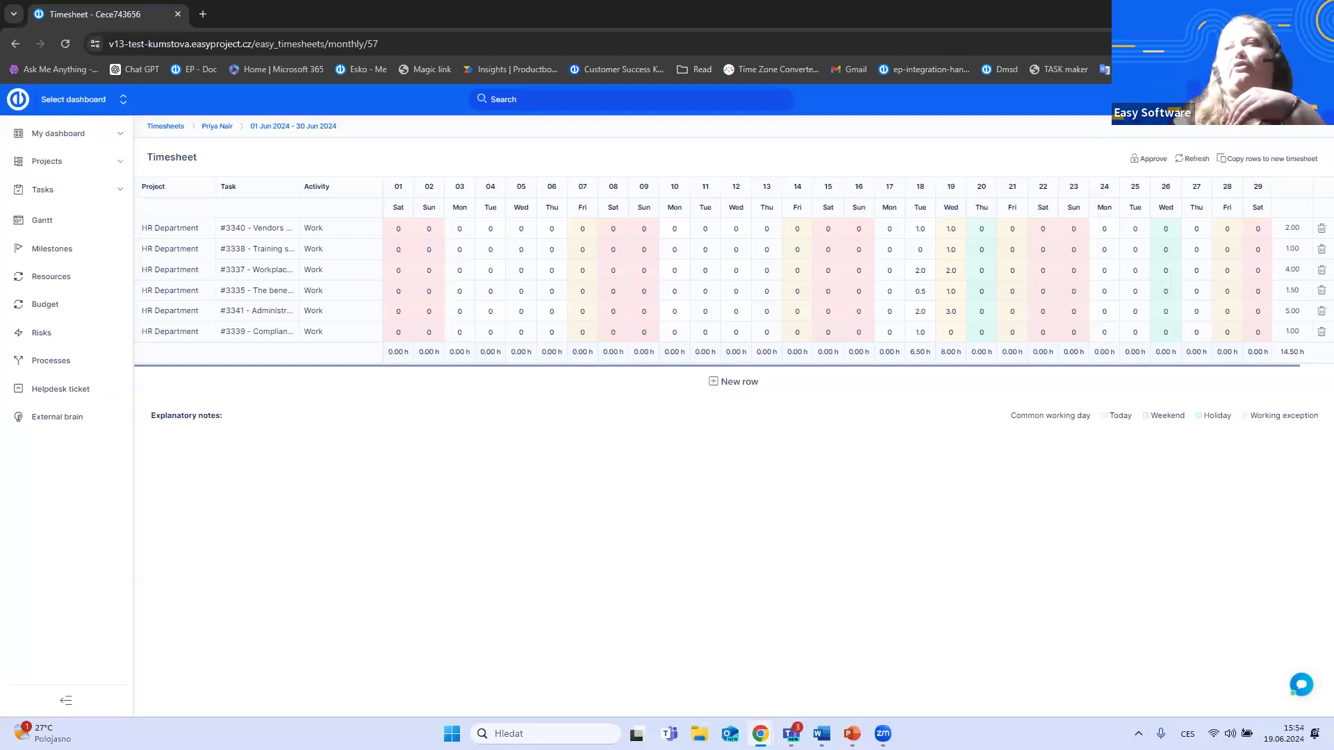
- Open the Roles and permissions list in the administration
left_click(1316, 99)
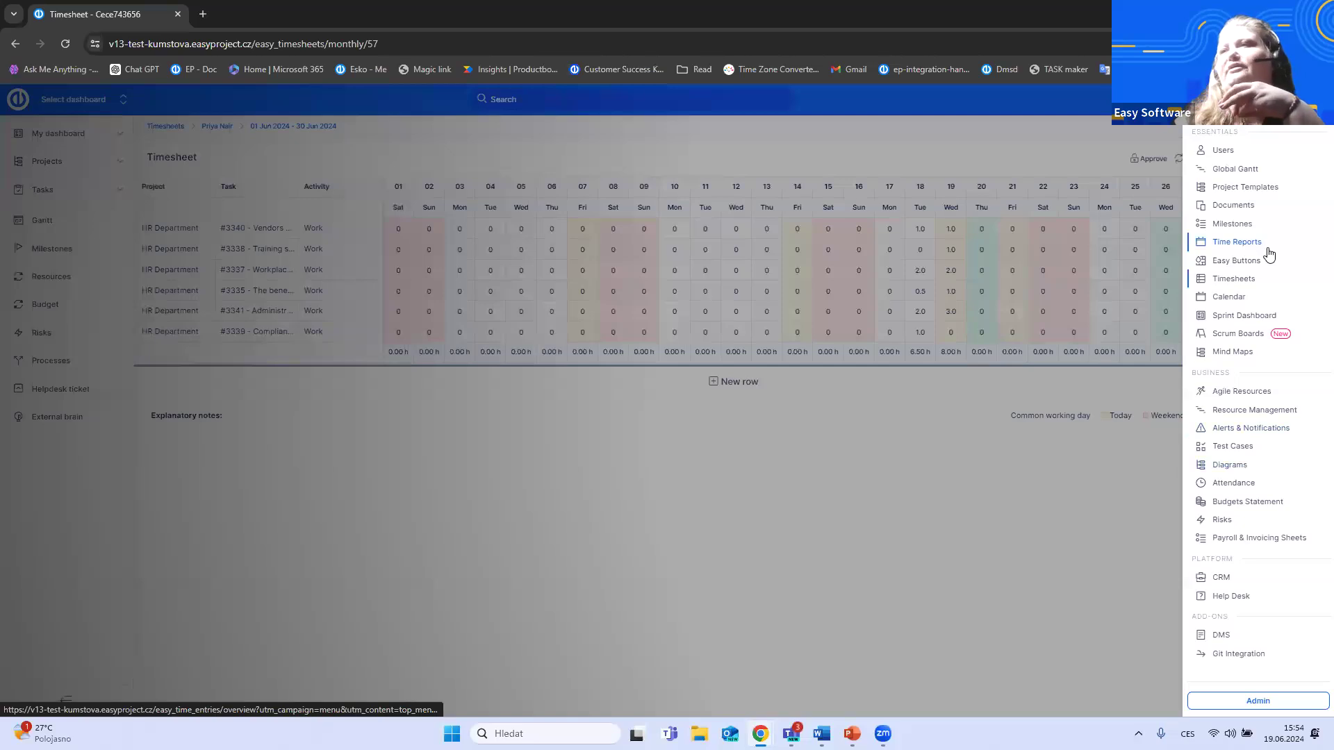
left_click(1271, 707)
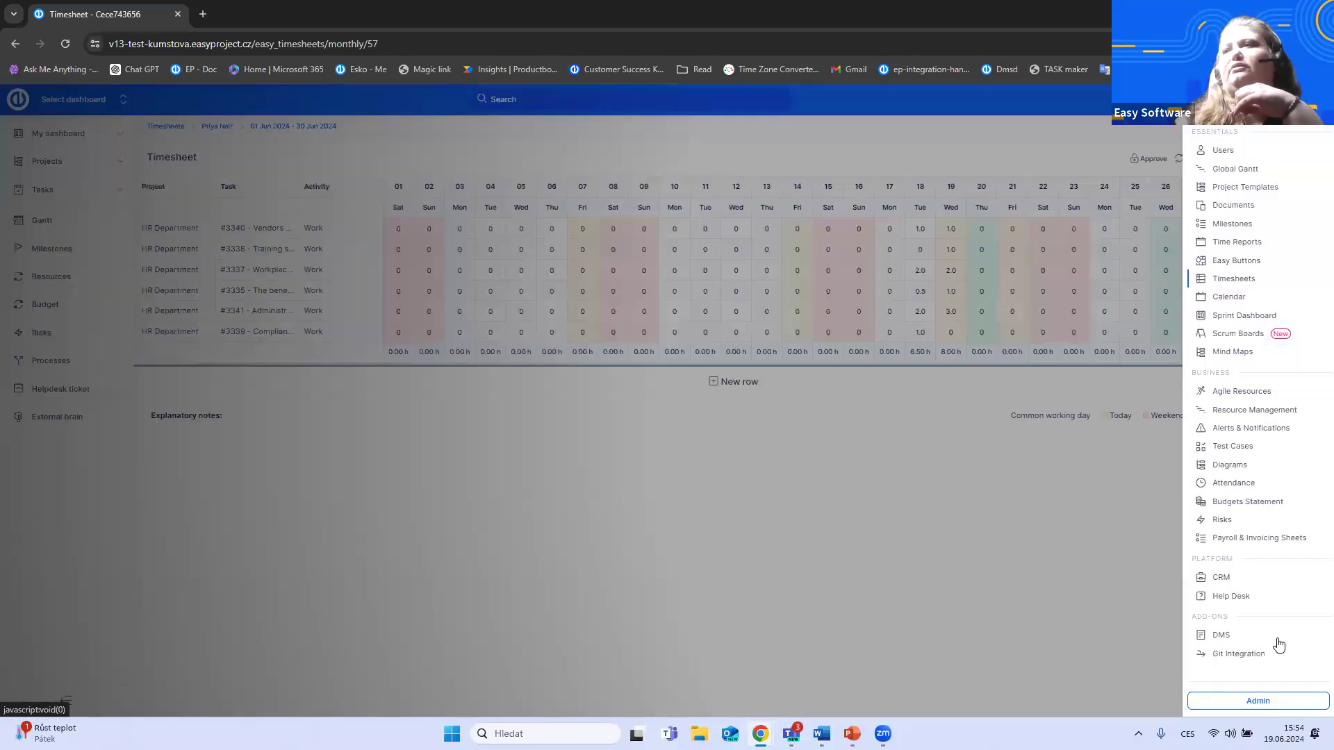
left_click(1276, 704)
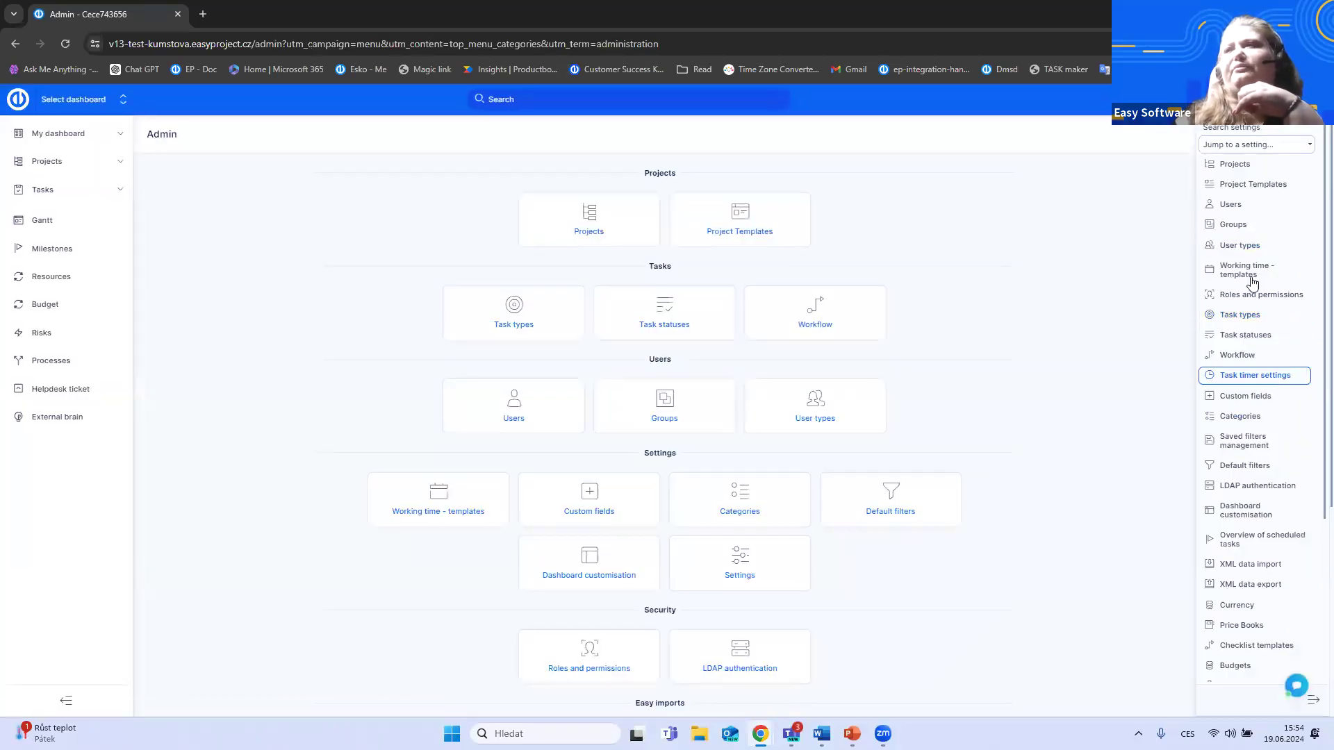
left_click(1258, 301)
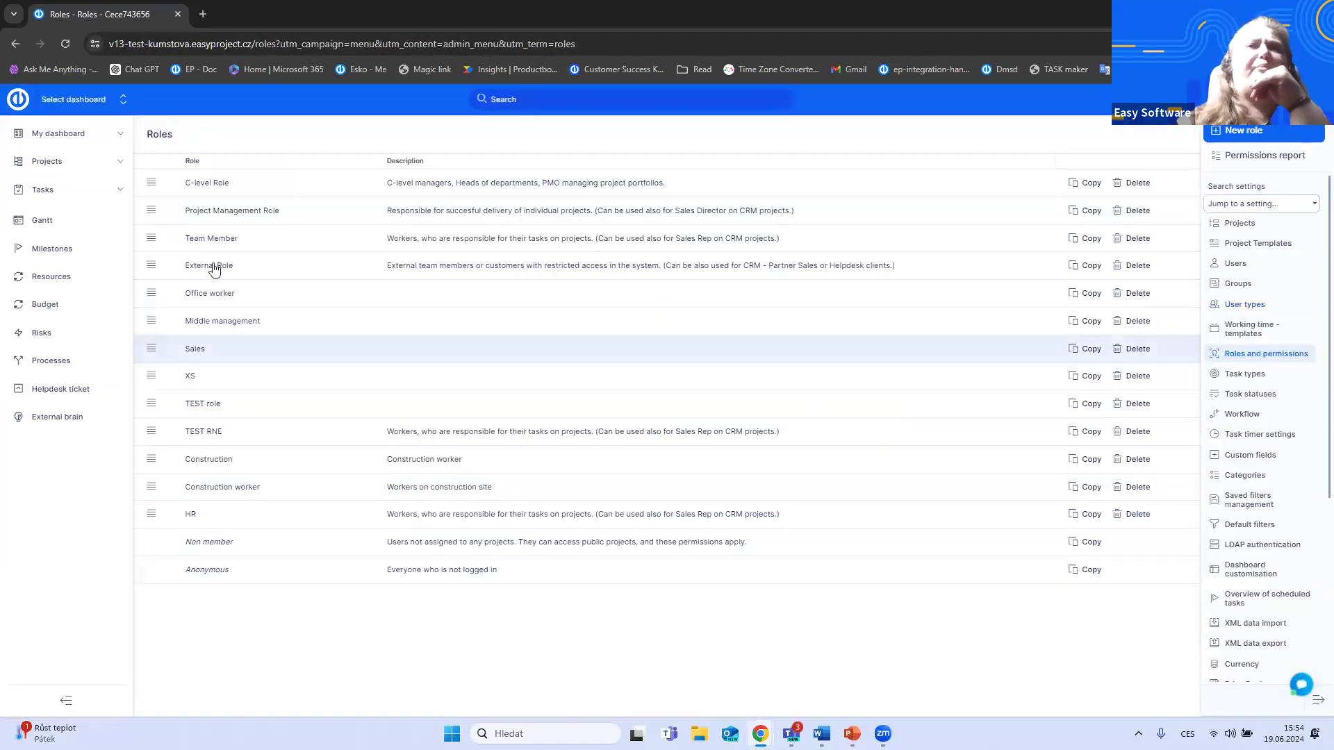
- Open the Team Member role and examine its global permissions, especially those for spent time and timesheets
left_click(208, 243)
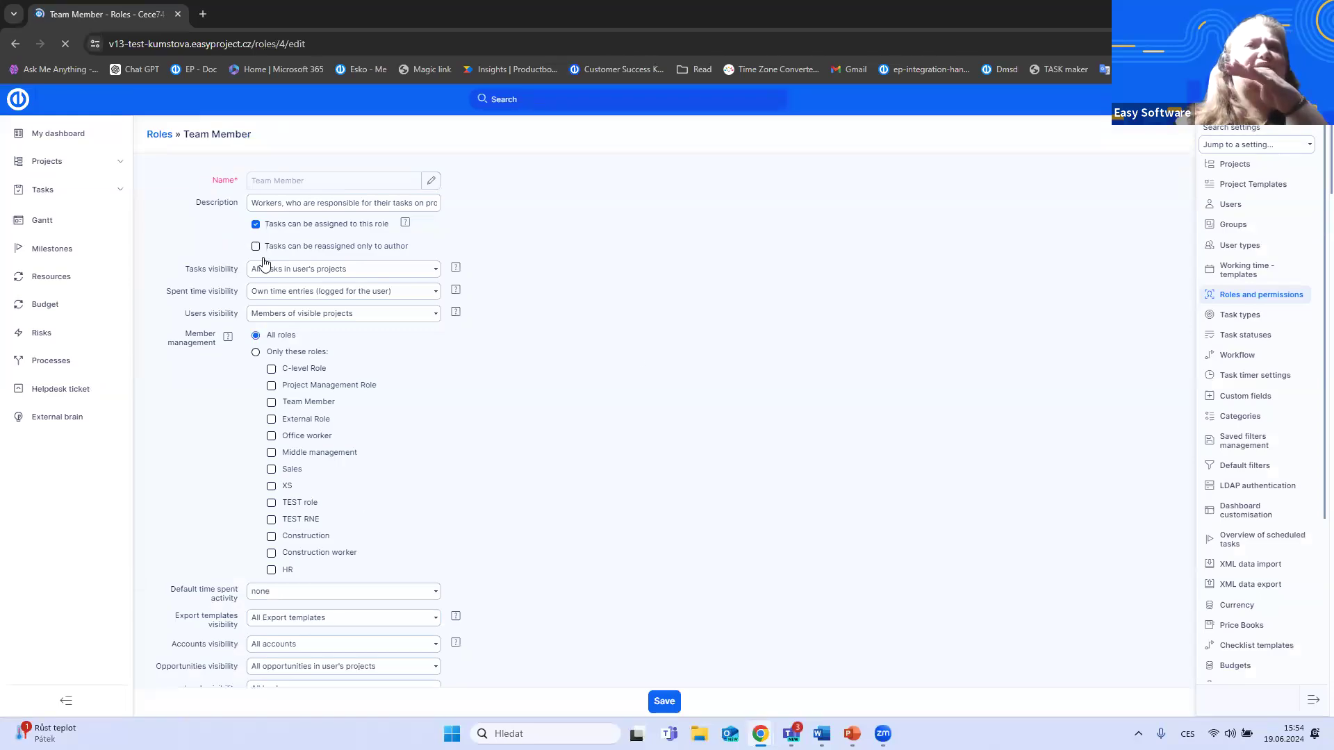
scroll(525, 326, "down", 1)
scroll(530, 333, "down", 2)
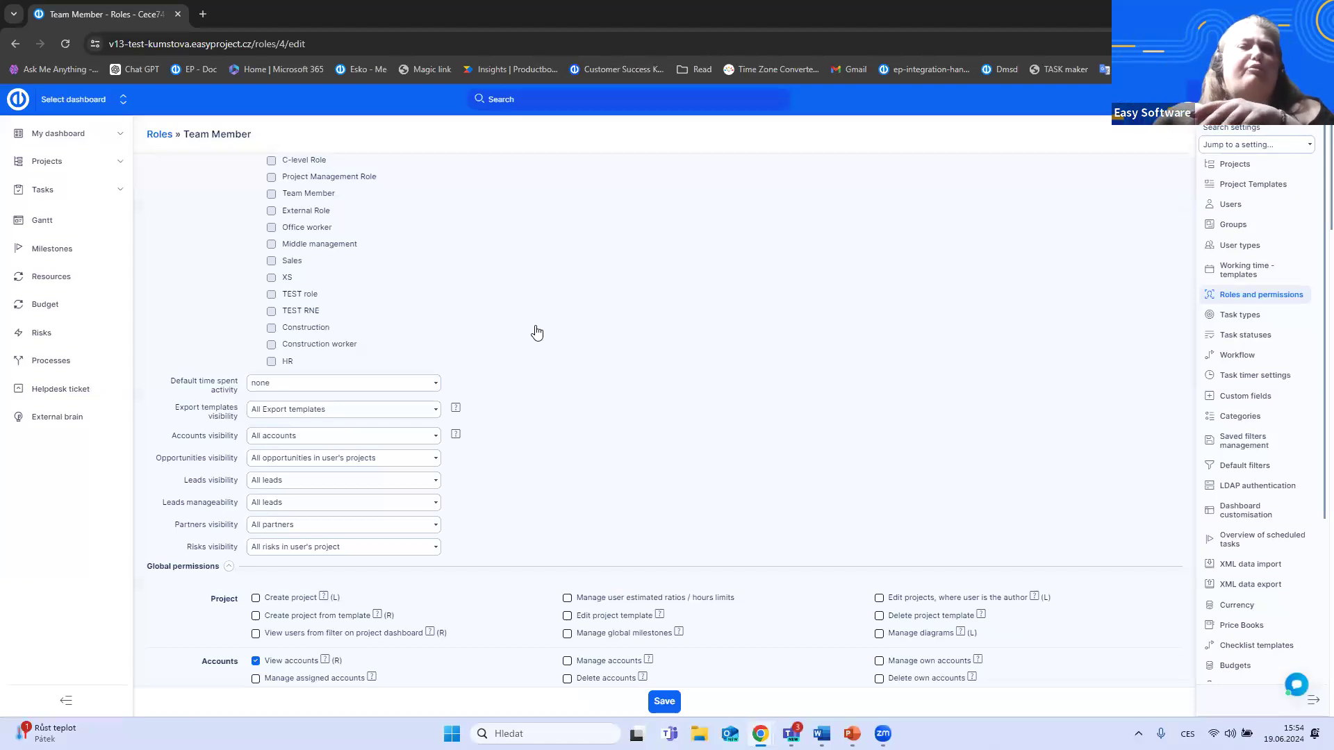
scroll(545, 327, "down", 10)
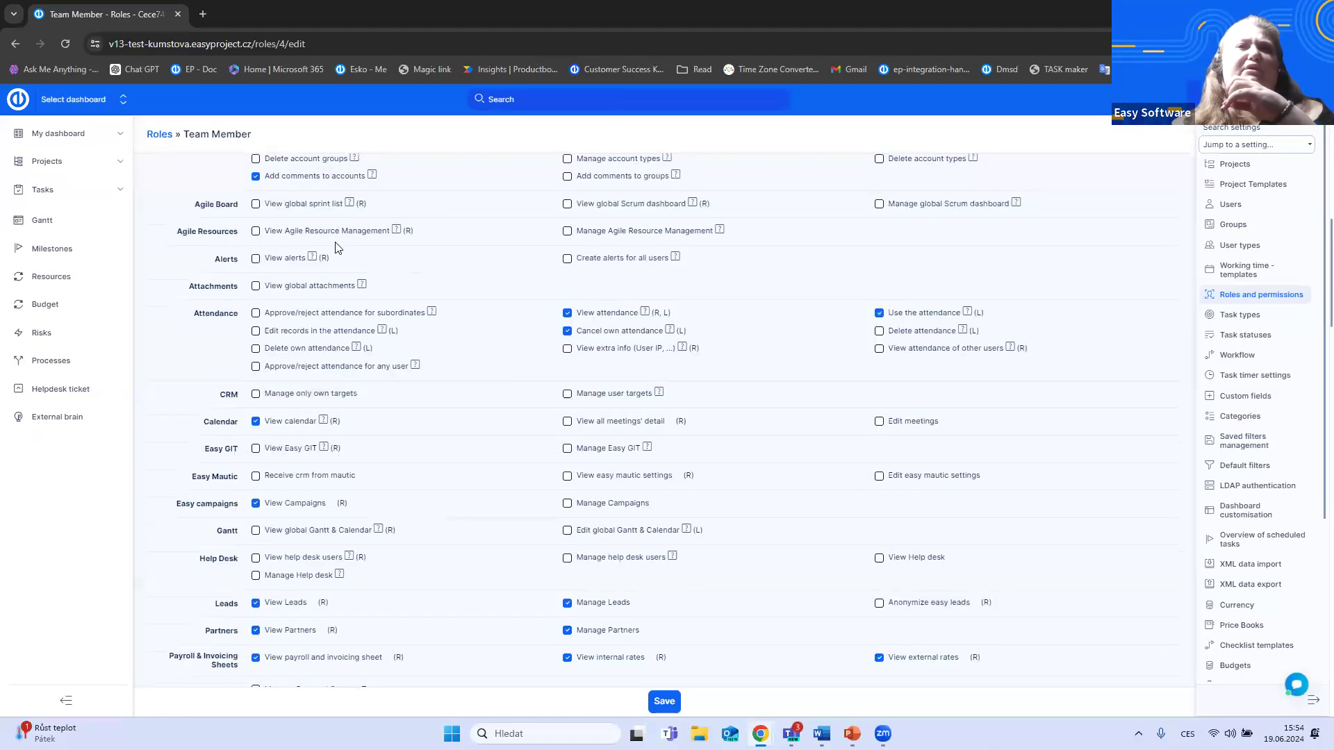
scroll(253, 241, "down", 5)
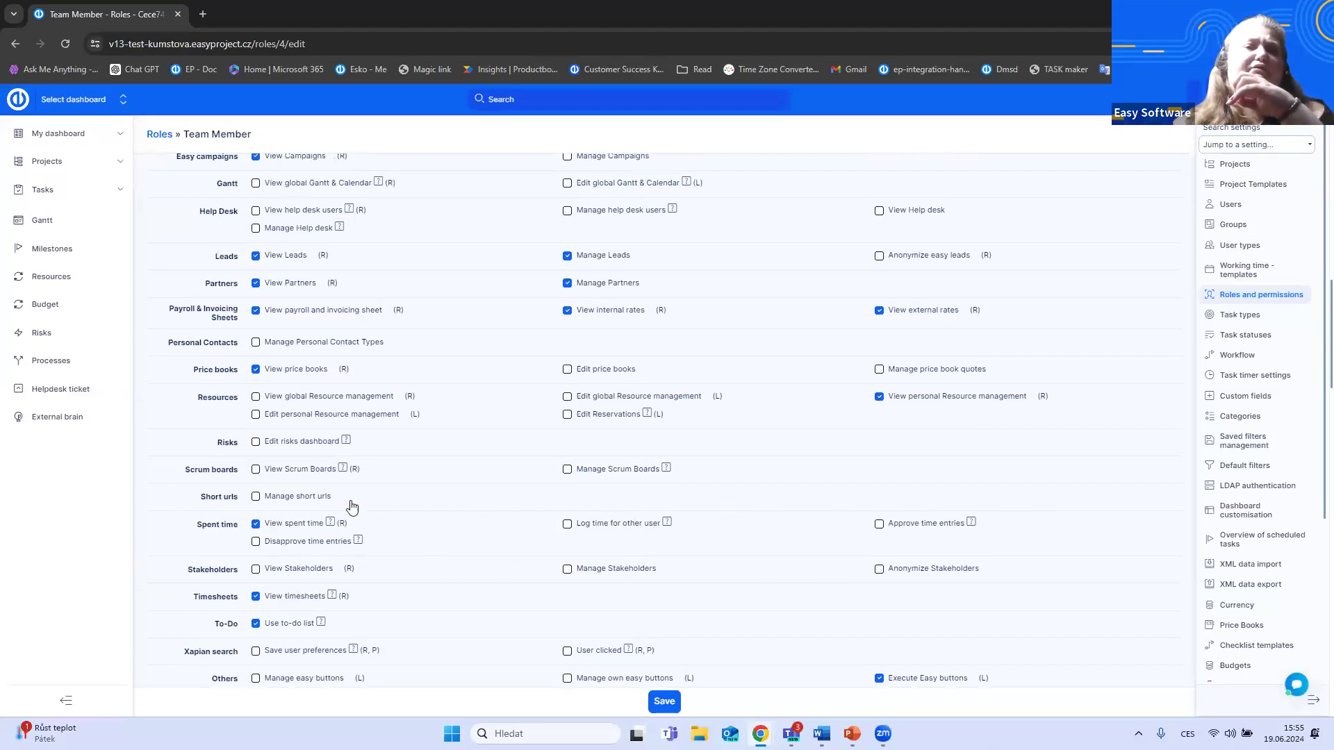
scroll(539, 524, "down", 6)
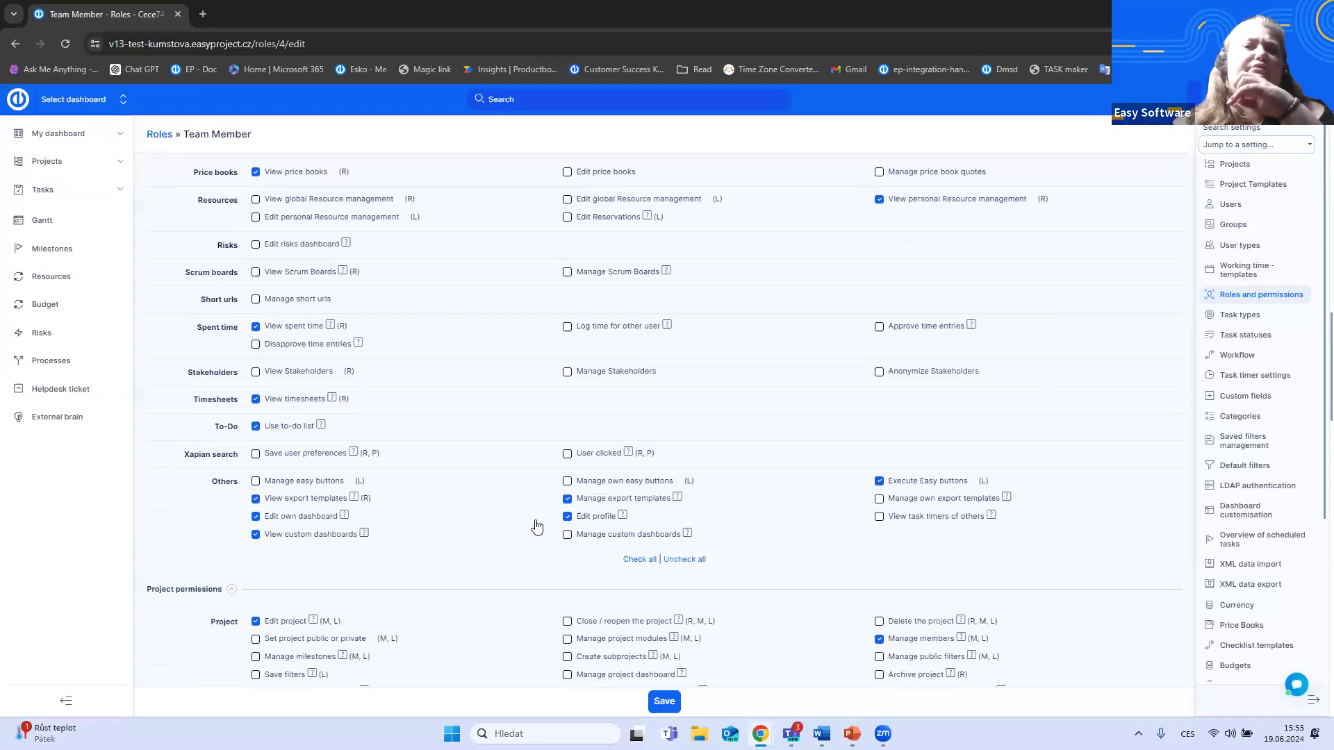
scroll(268, 430, "down", 7)
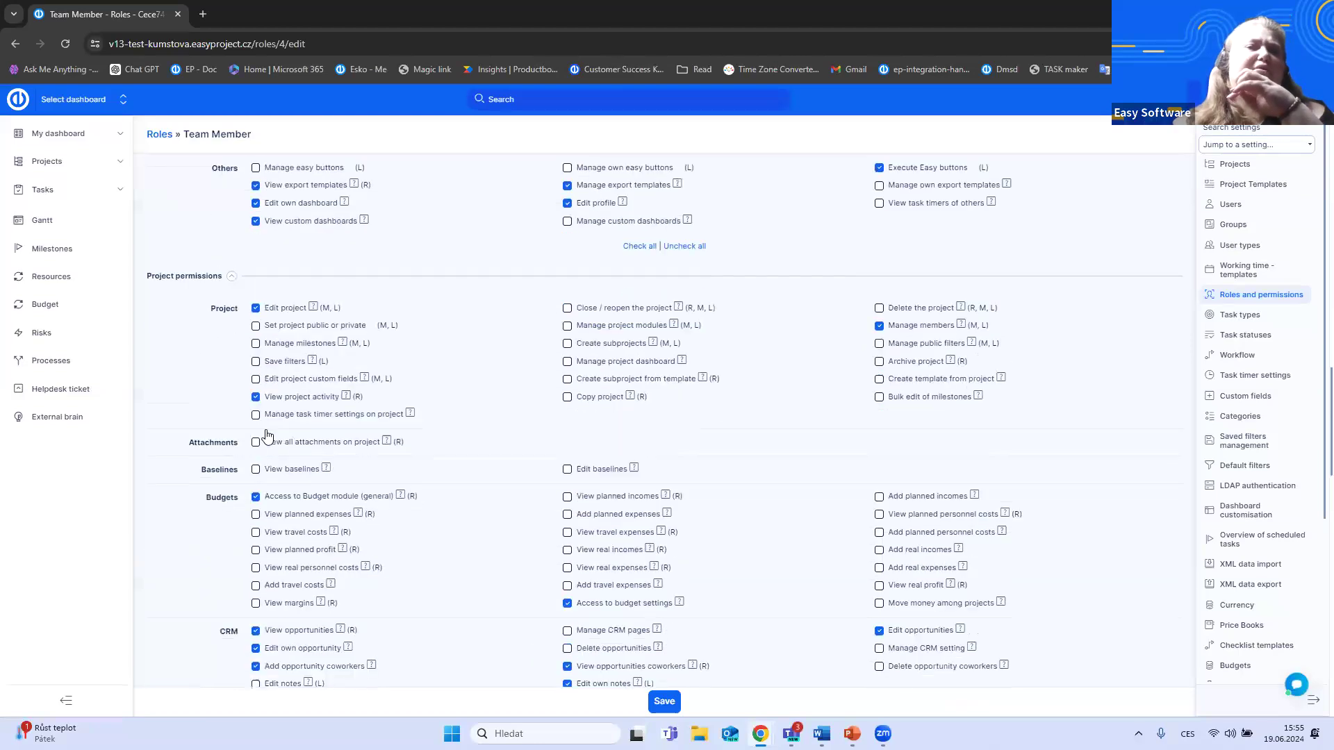
scroll(232, 542, "up", 1)
scroll(233, 549, "down", 4)
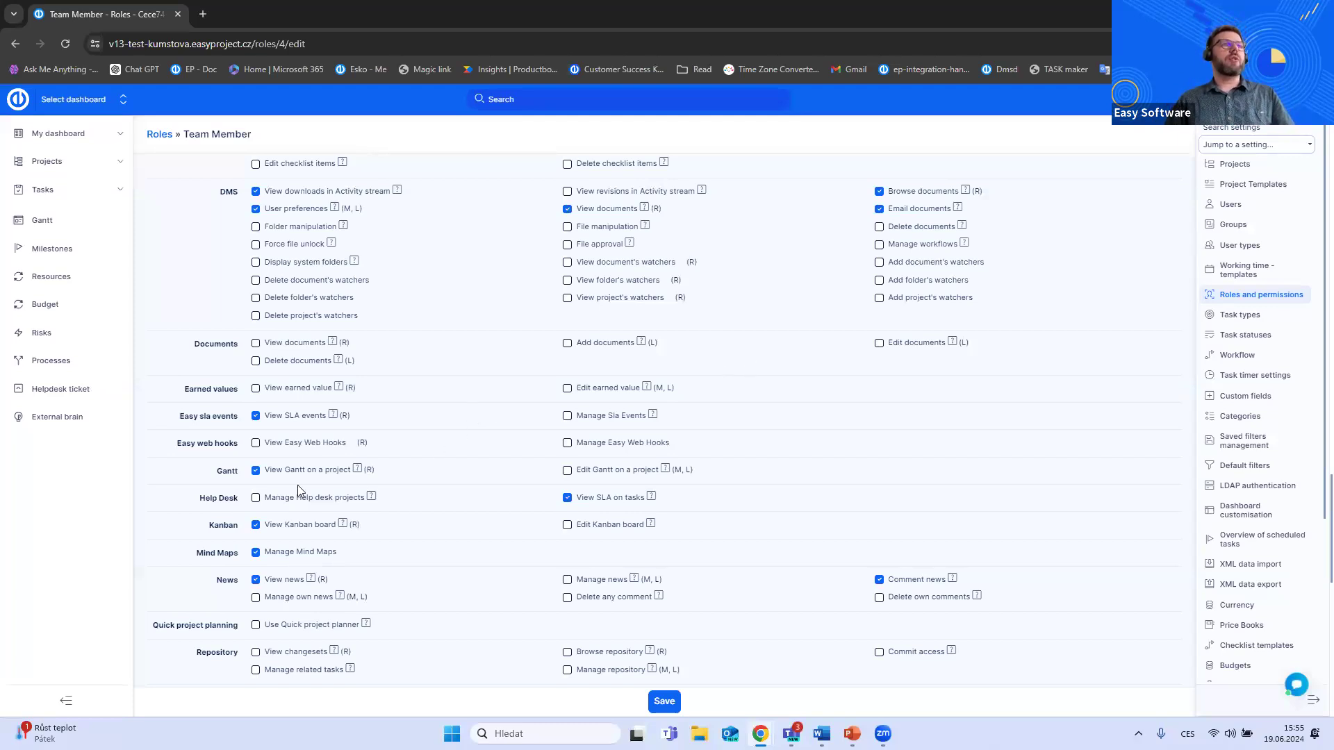
scroll(290, 489, "up", 6)
scroll(290, 489, "up", 7)
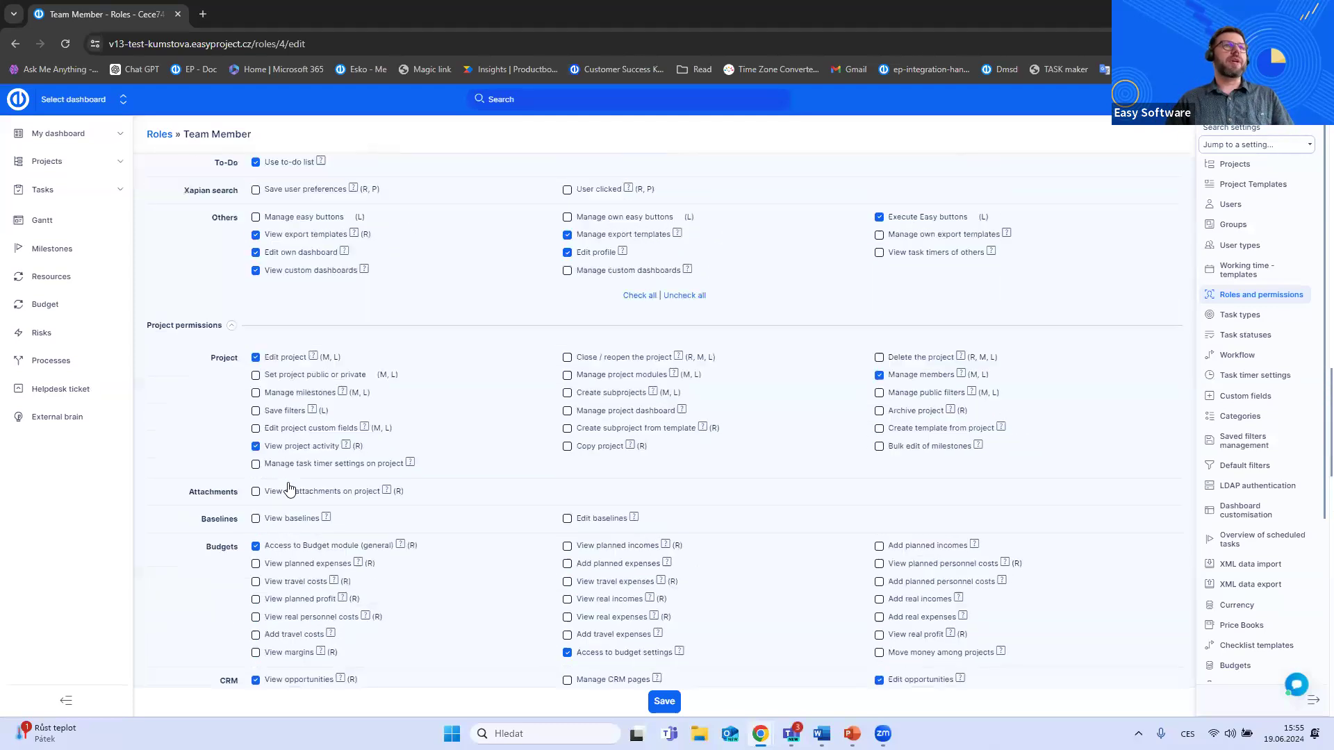
scroll(290, 488, "up", 2)
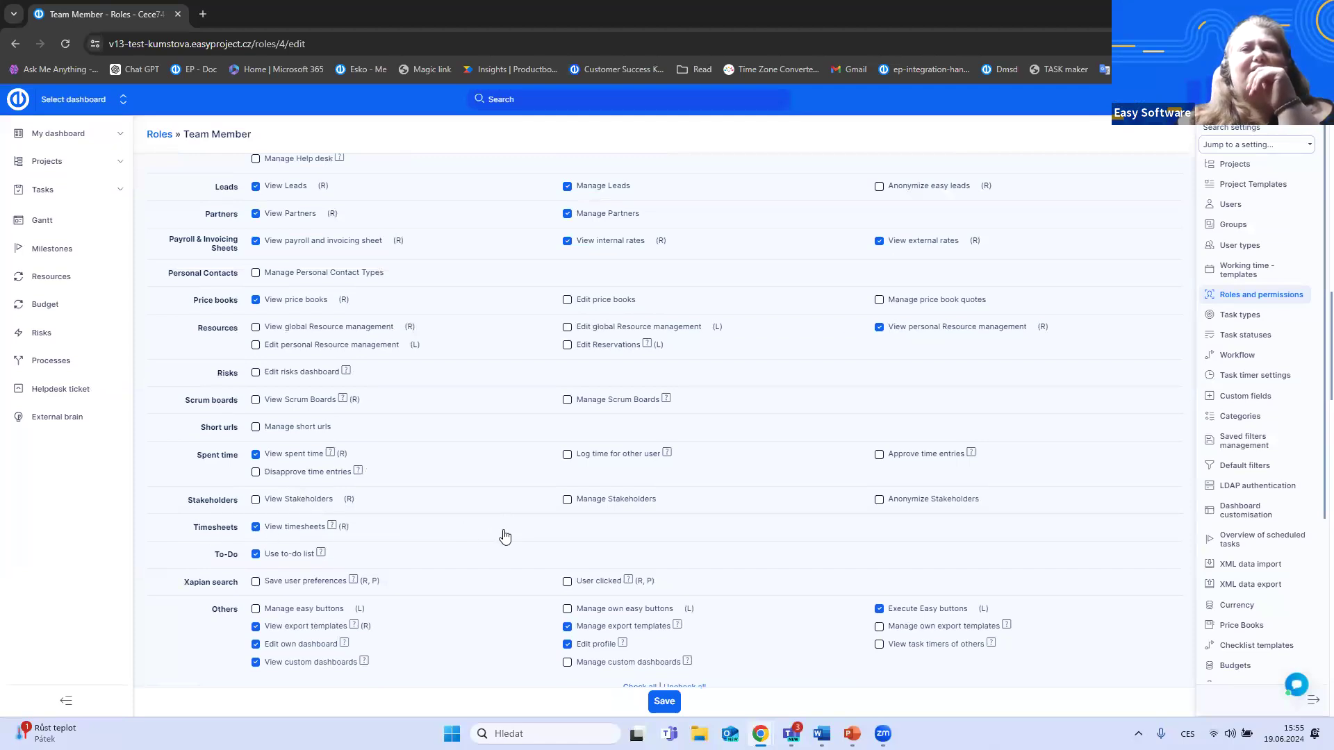
- Examine the Team Member role's project permissions for spent time and task tracking
scroll(505, 536, "down", 15)
scroll(504, 534, "down", 10)
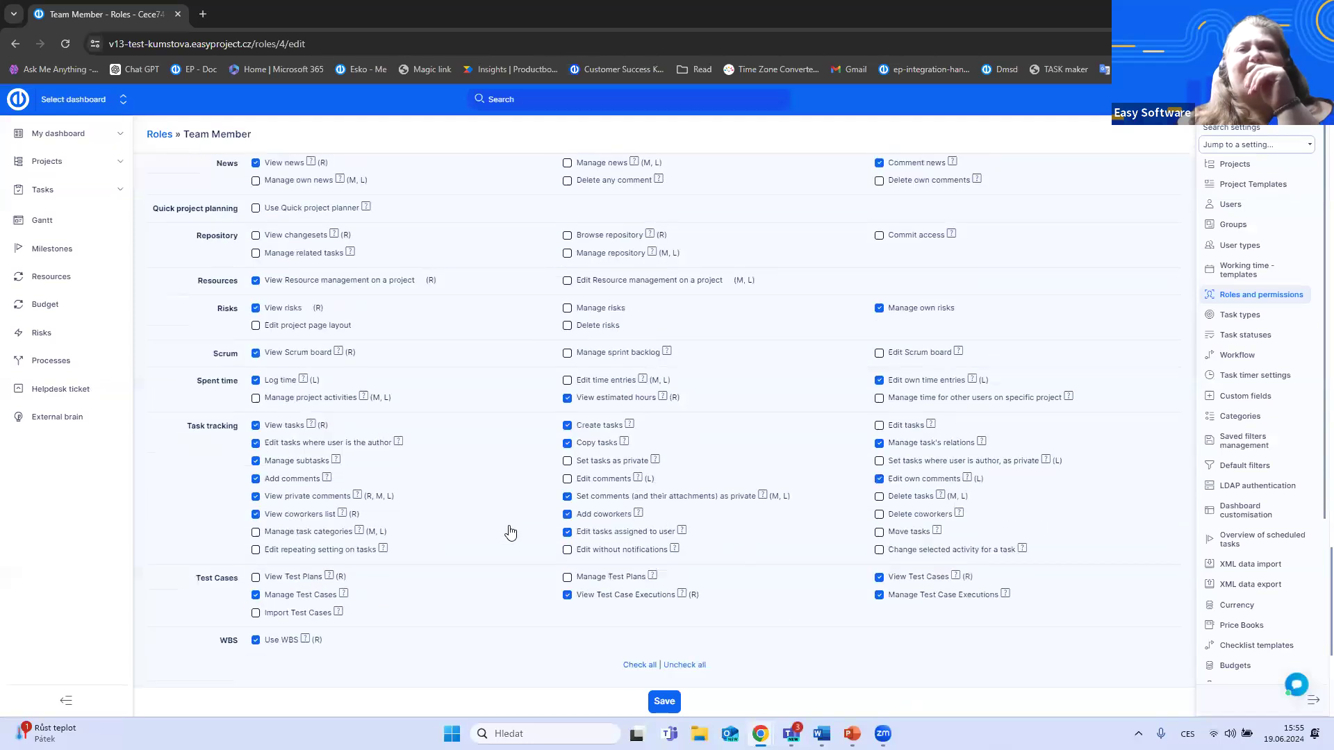
scroll(511, 533, "down", 1)
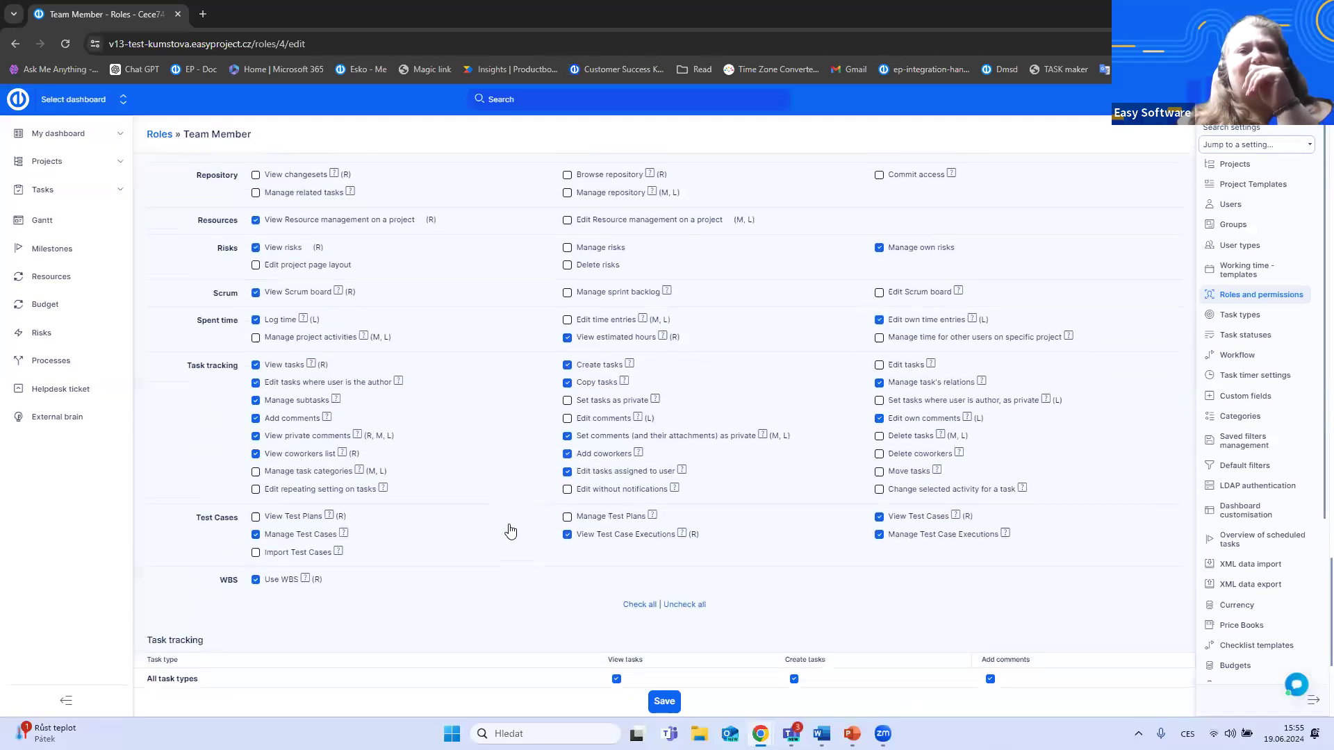
scroll(511, 532, "down", 3)
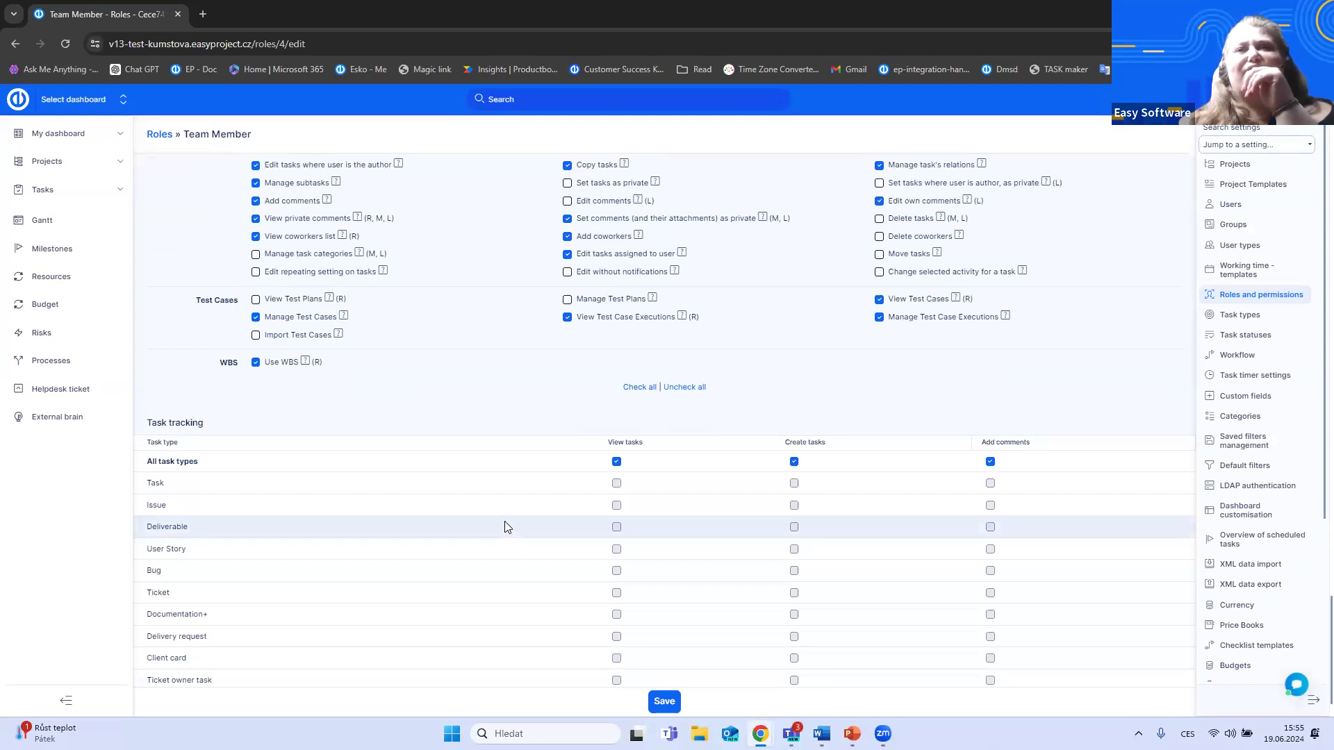
scroll(502, 525, "up", 3)
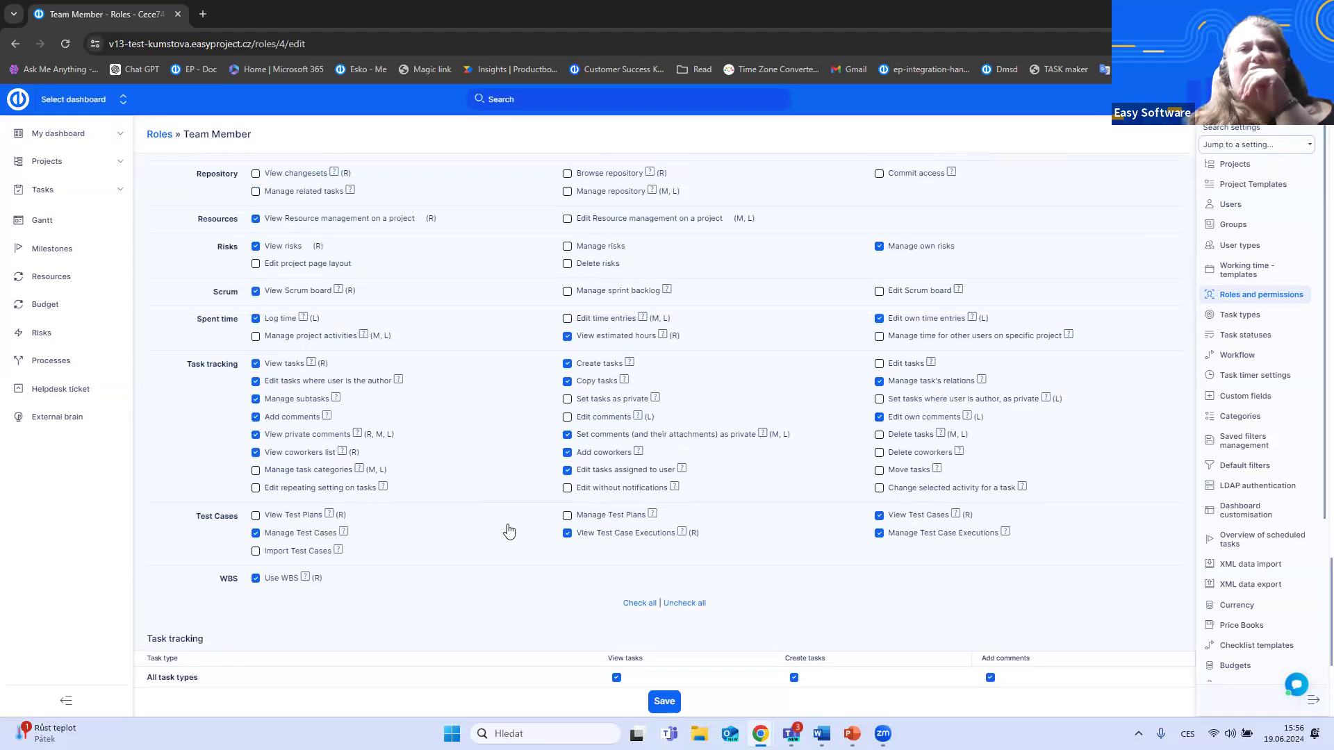
scroll(500, 528, "up", 4)
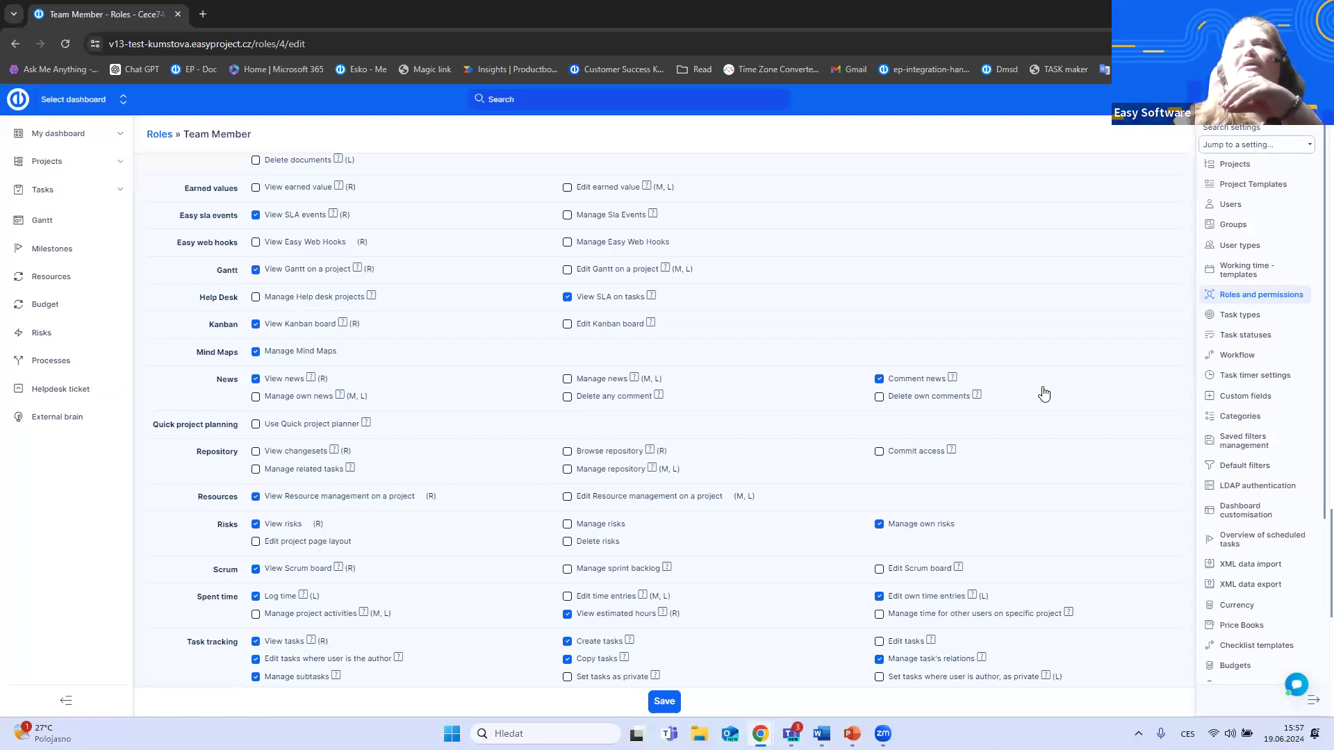
- Open a new task type form and switch the Limit spent time by estimated time option on and off again
left_click(1250, 318)
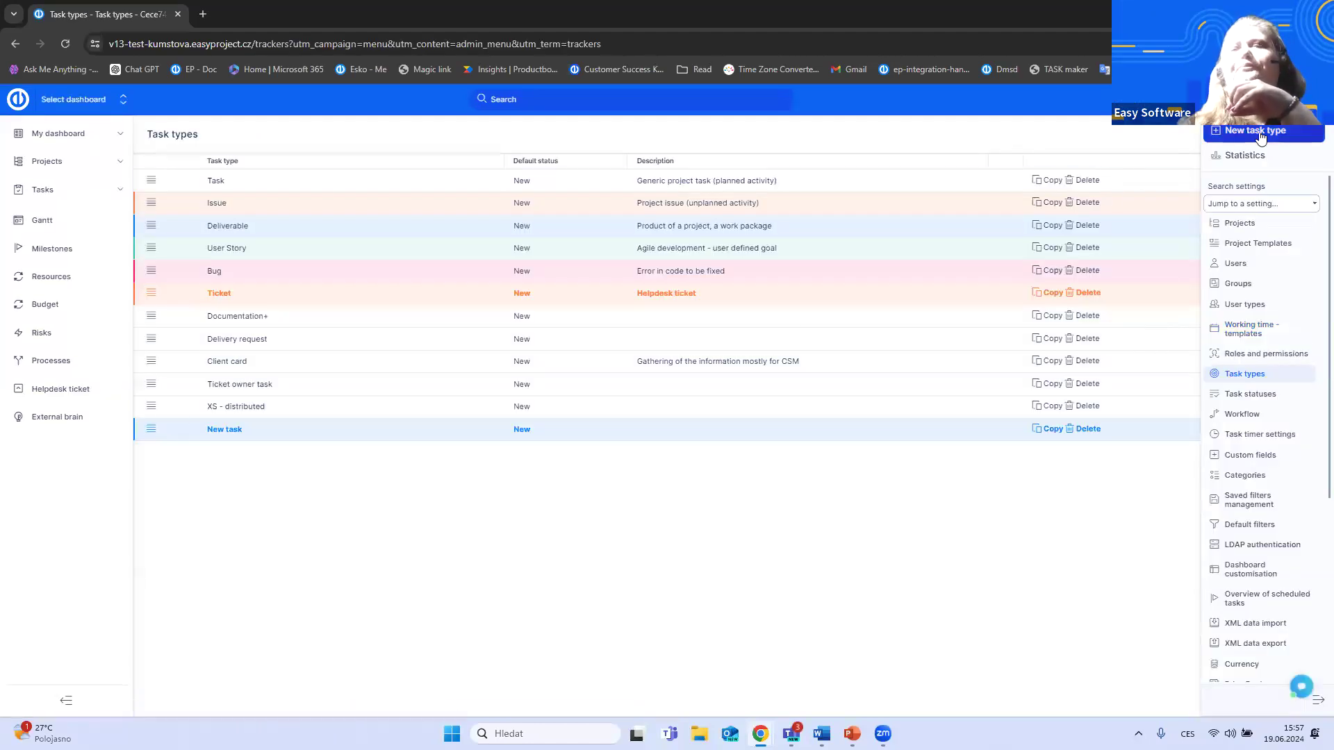
left_click(1241, 143)
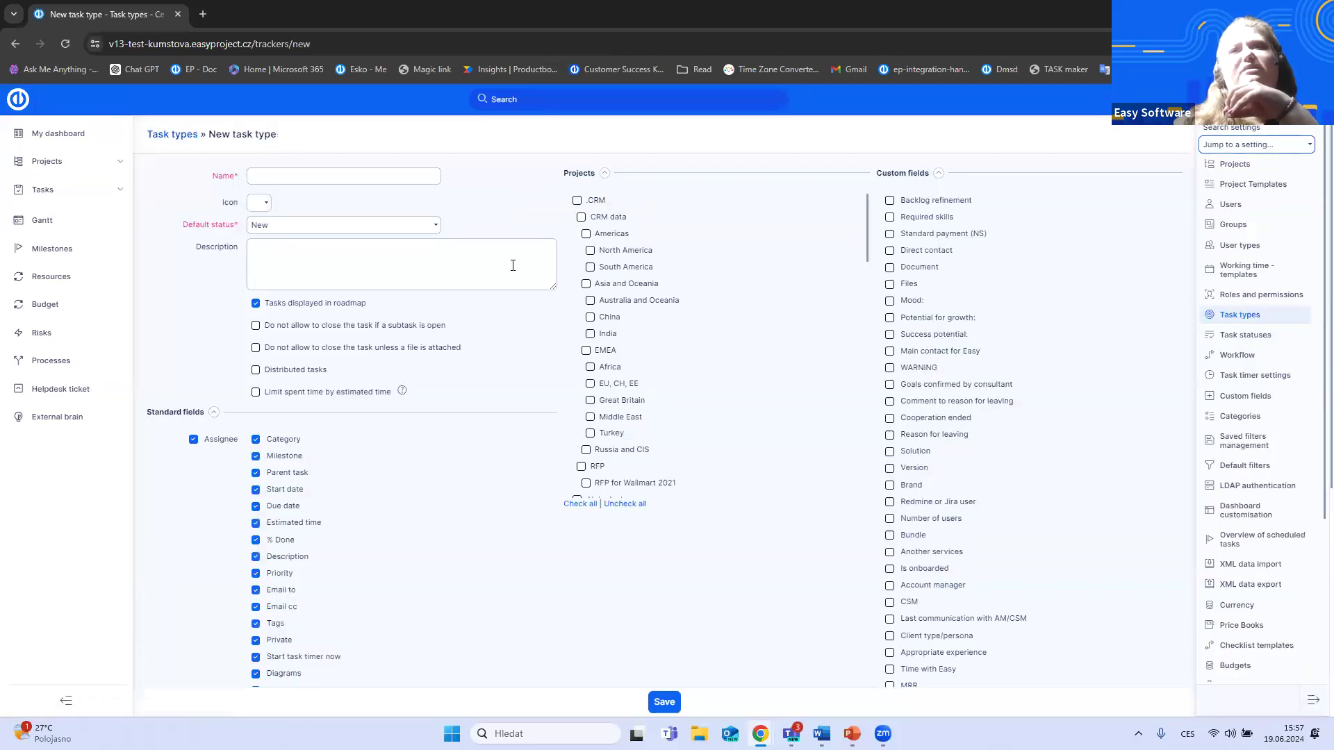
left_click(357, 176)
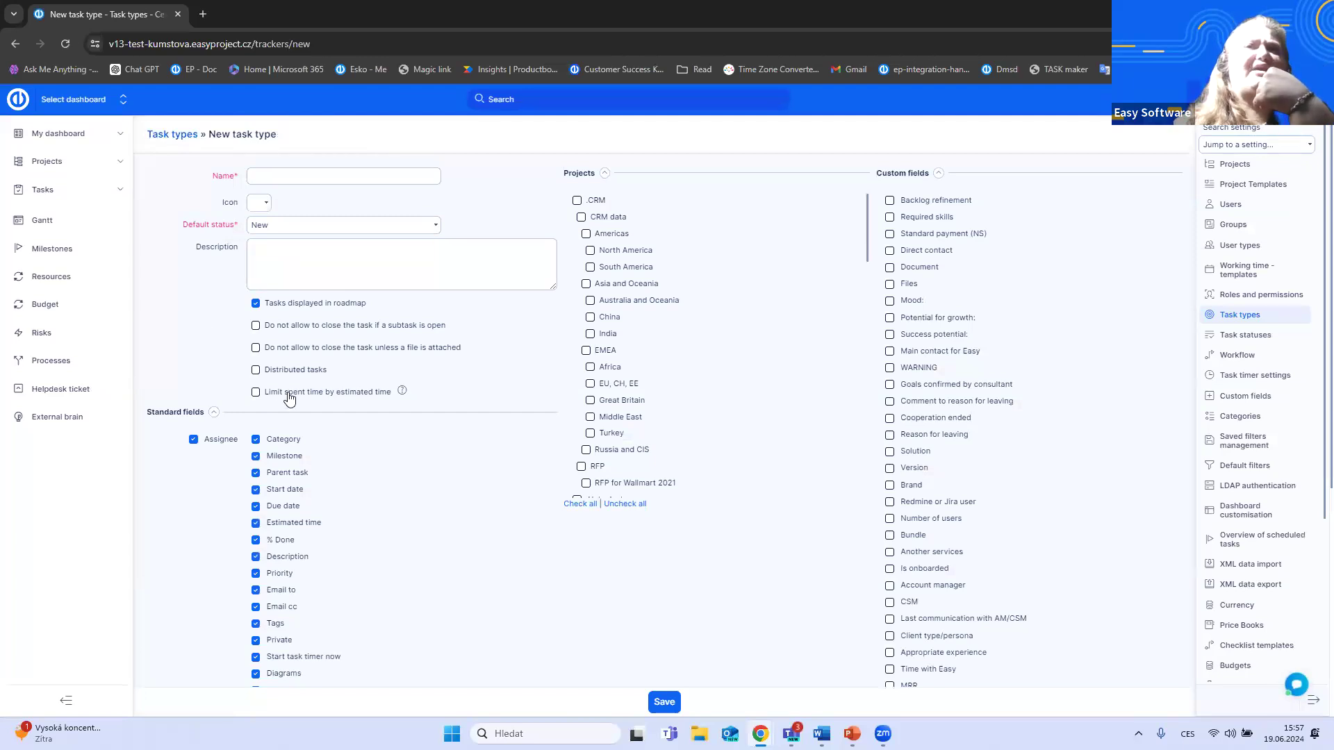
left_click(256, 393)
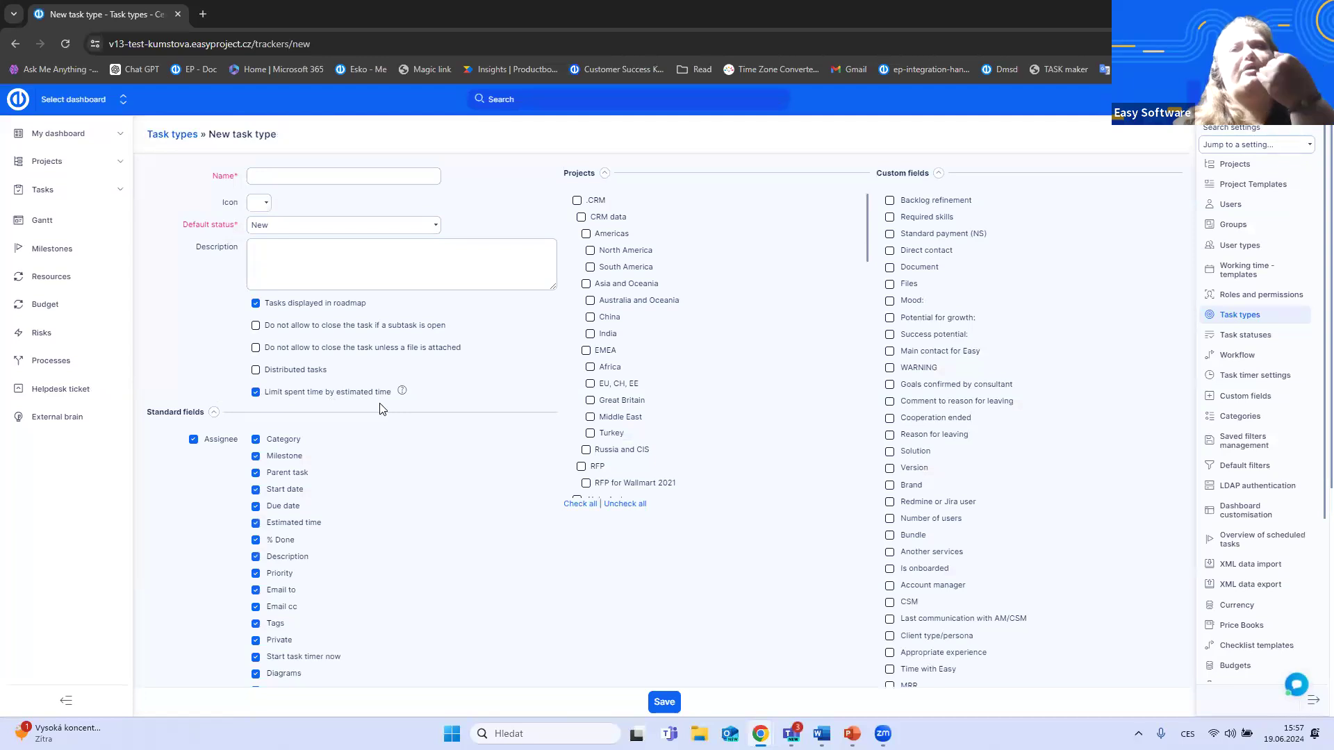
left_click(256, 392)
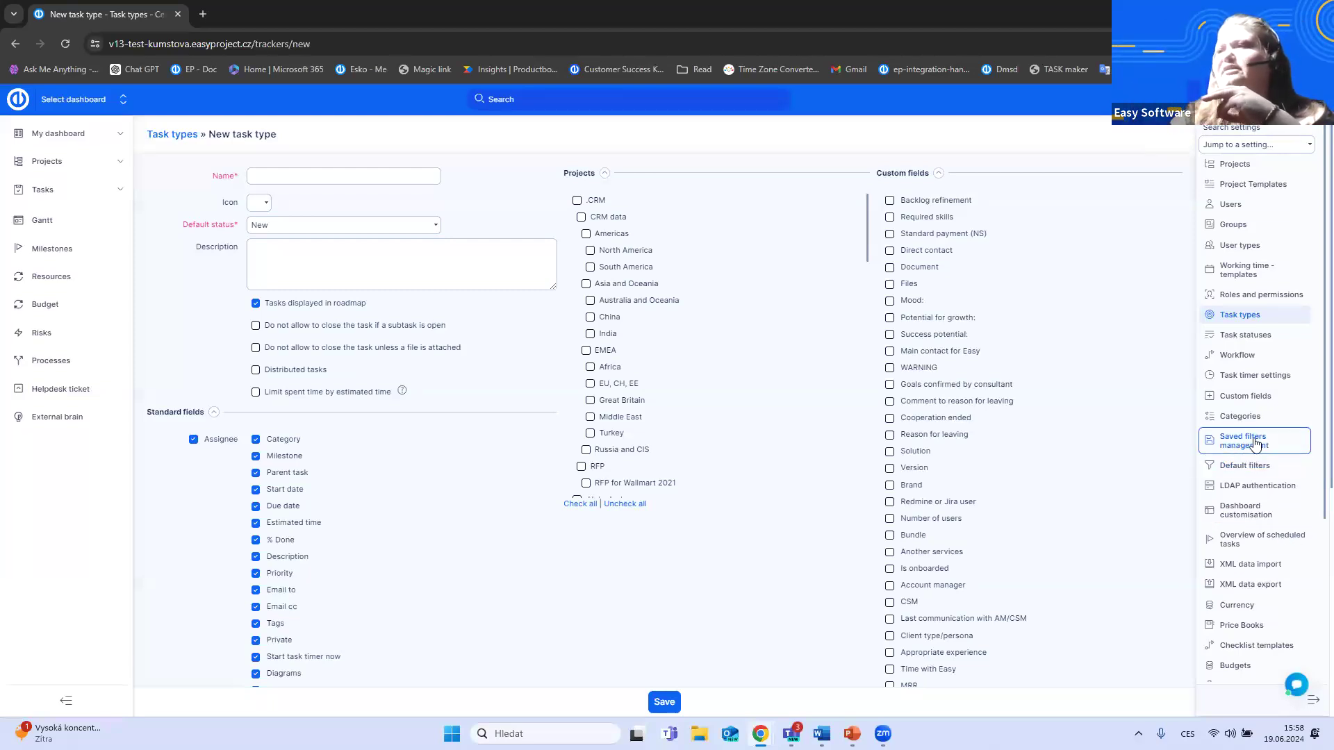
- Open the widget layout of the project team member template for My dashboard in editing mode
left_click(1251, 511)
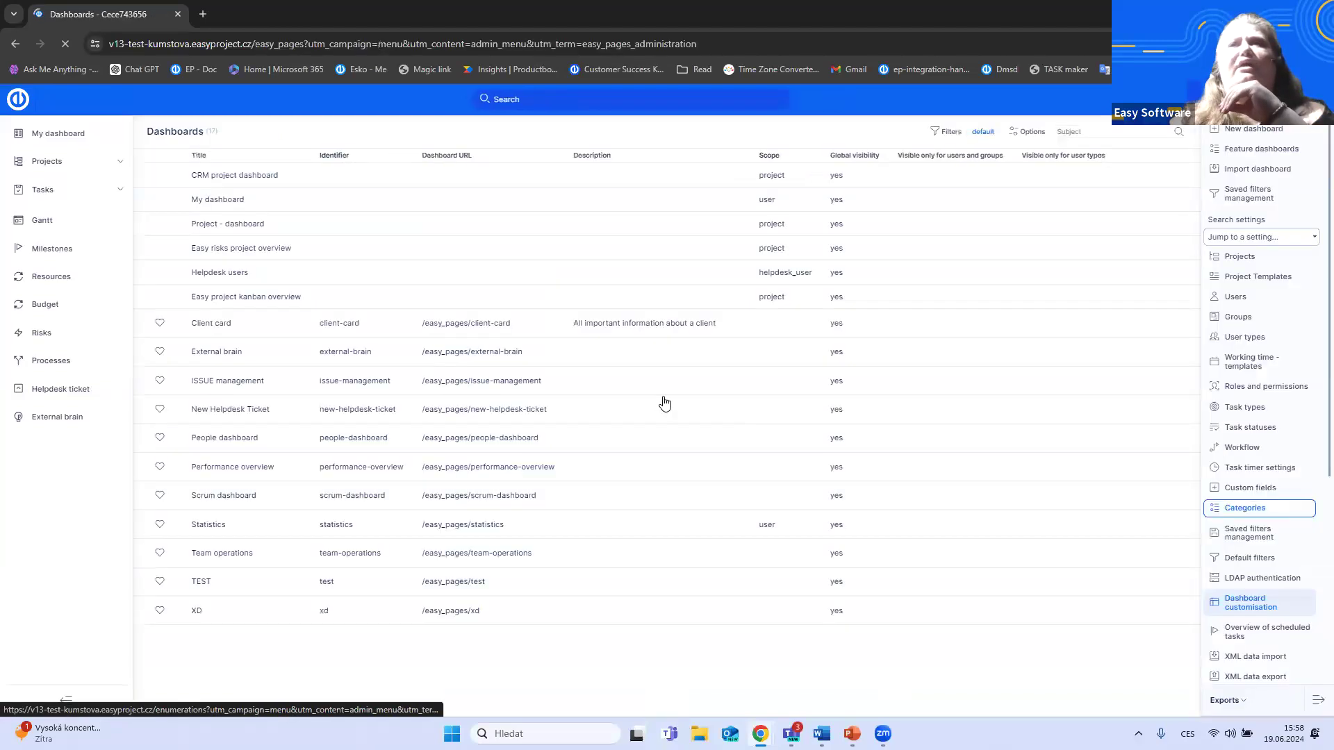
mouse_move(1045, 201)
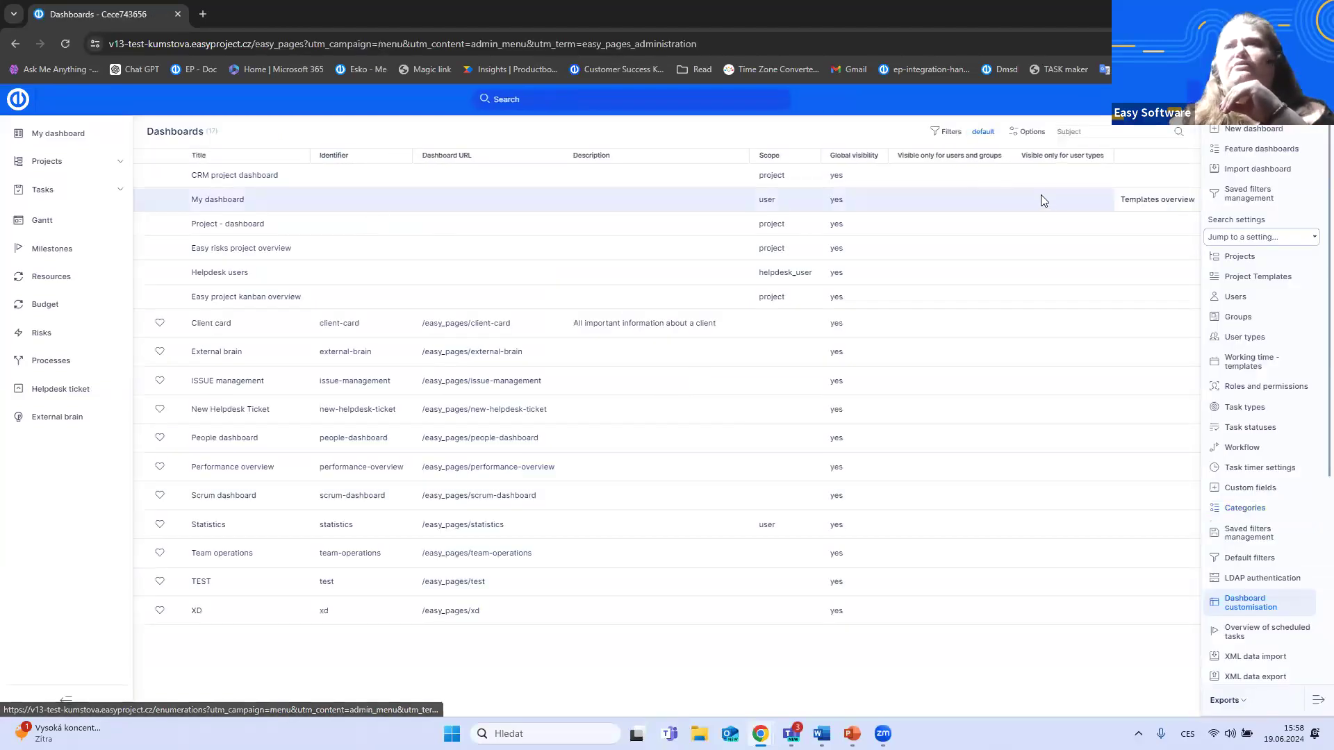
left_click(1140, 201)
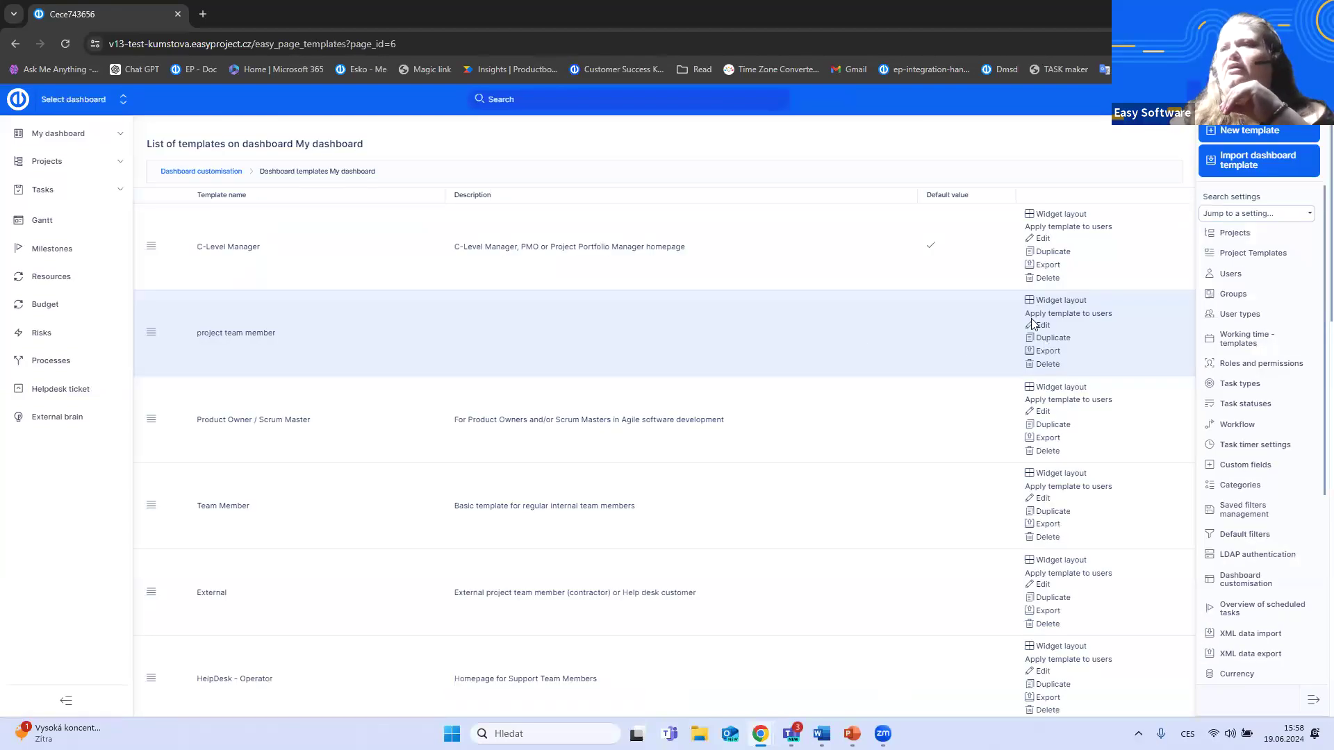
left_click(1042, 300)
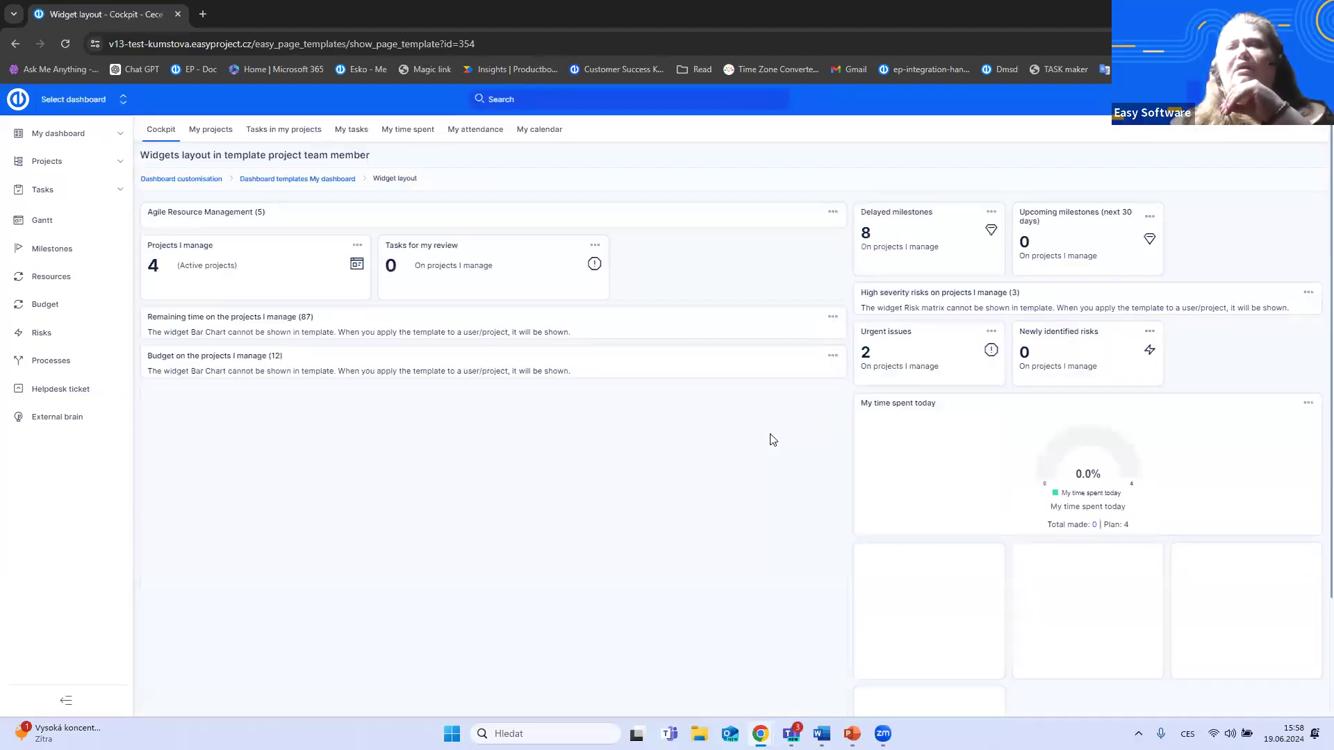
left_click(173, 703)
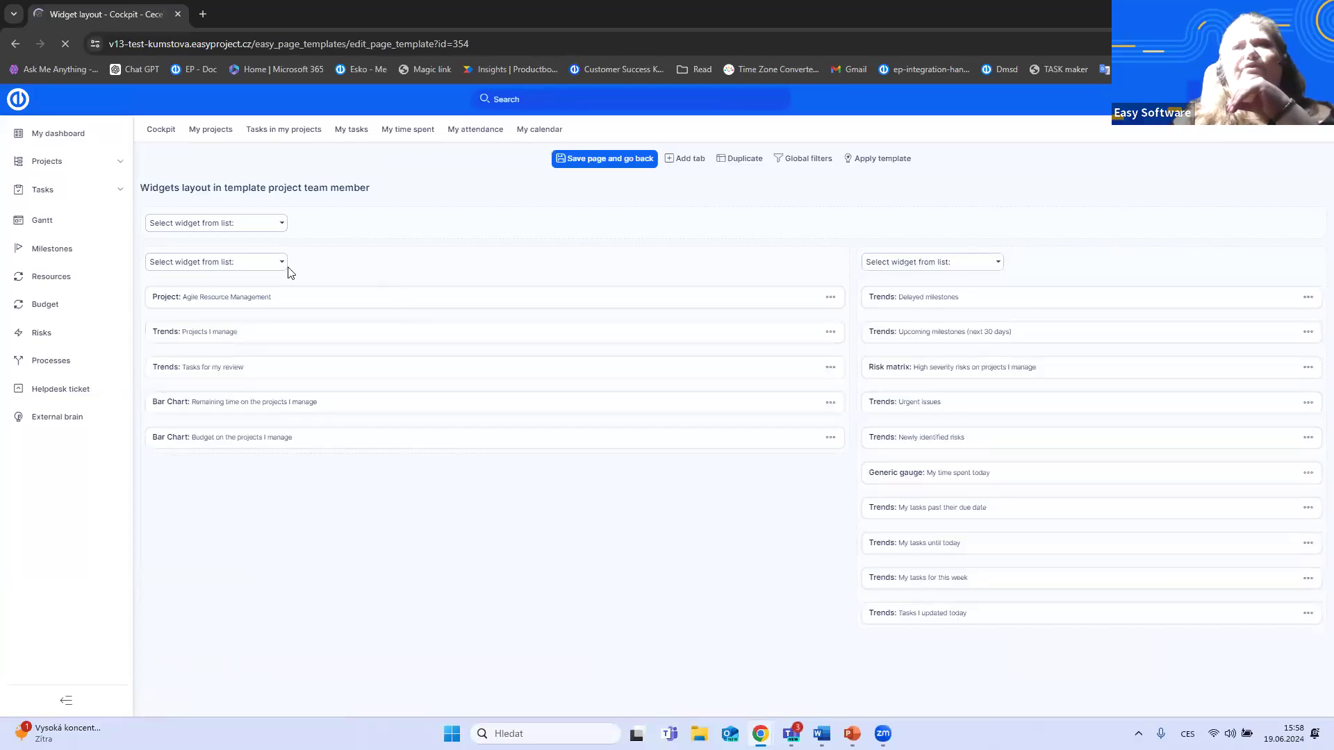
- Add a Trends widget to the full-width area above the template's two columns and set its entity to Spent time
left_click(282, 224)
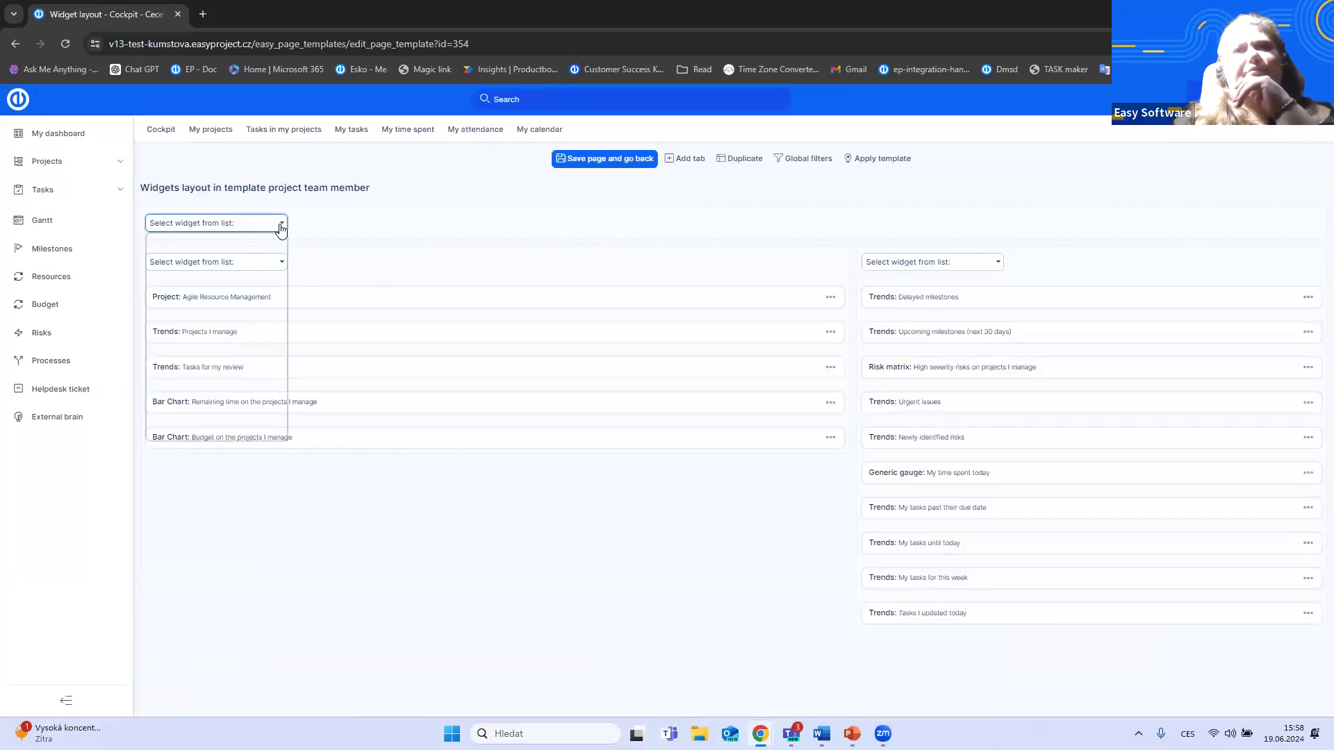
left_click(281, 226)
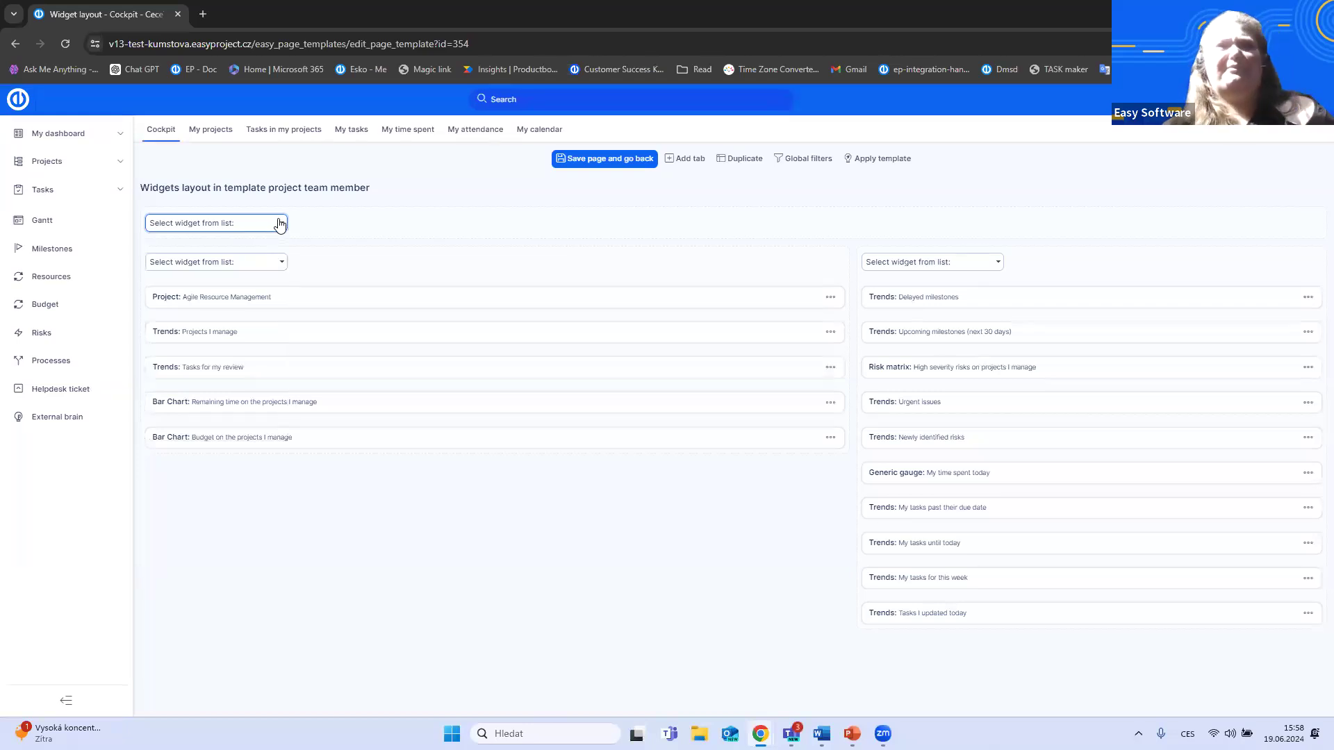
left_click(287, 229)
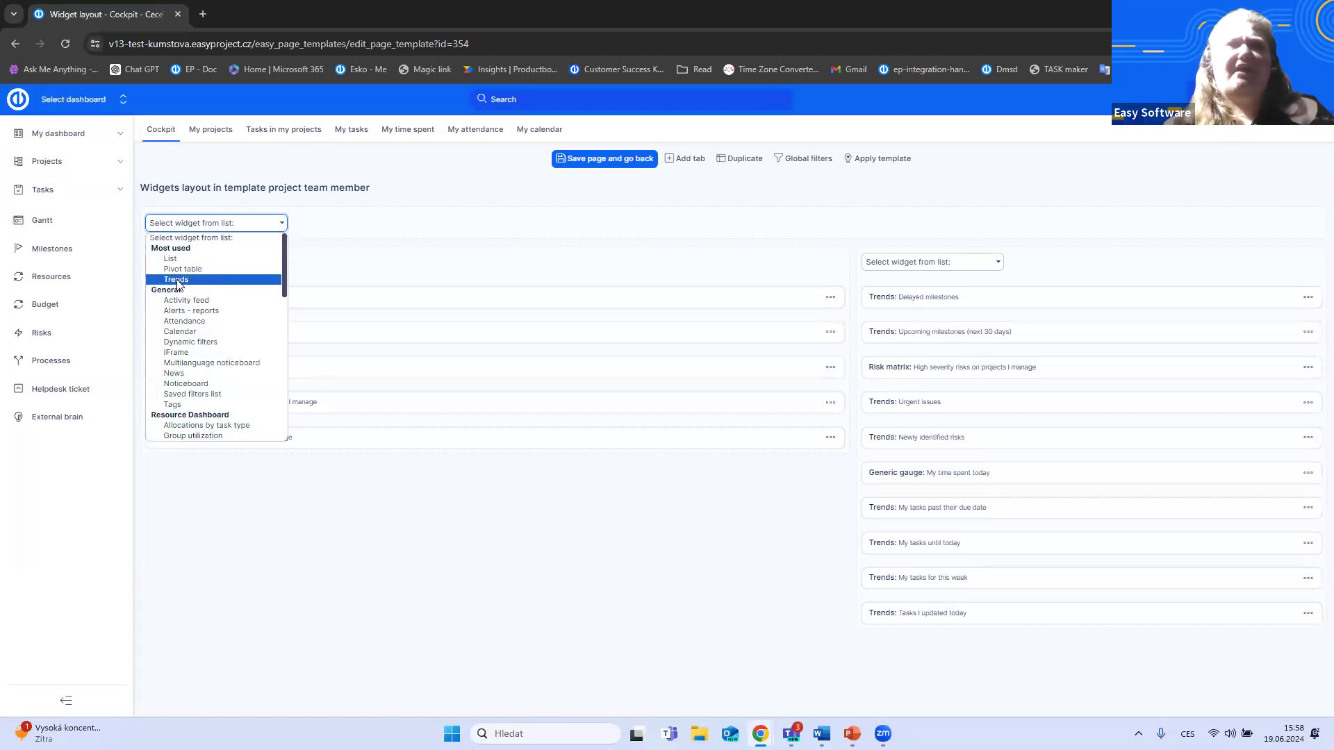
left_click(176, 280)
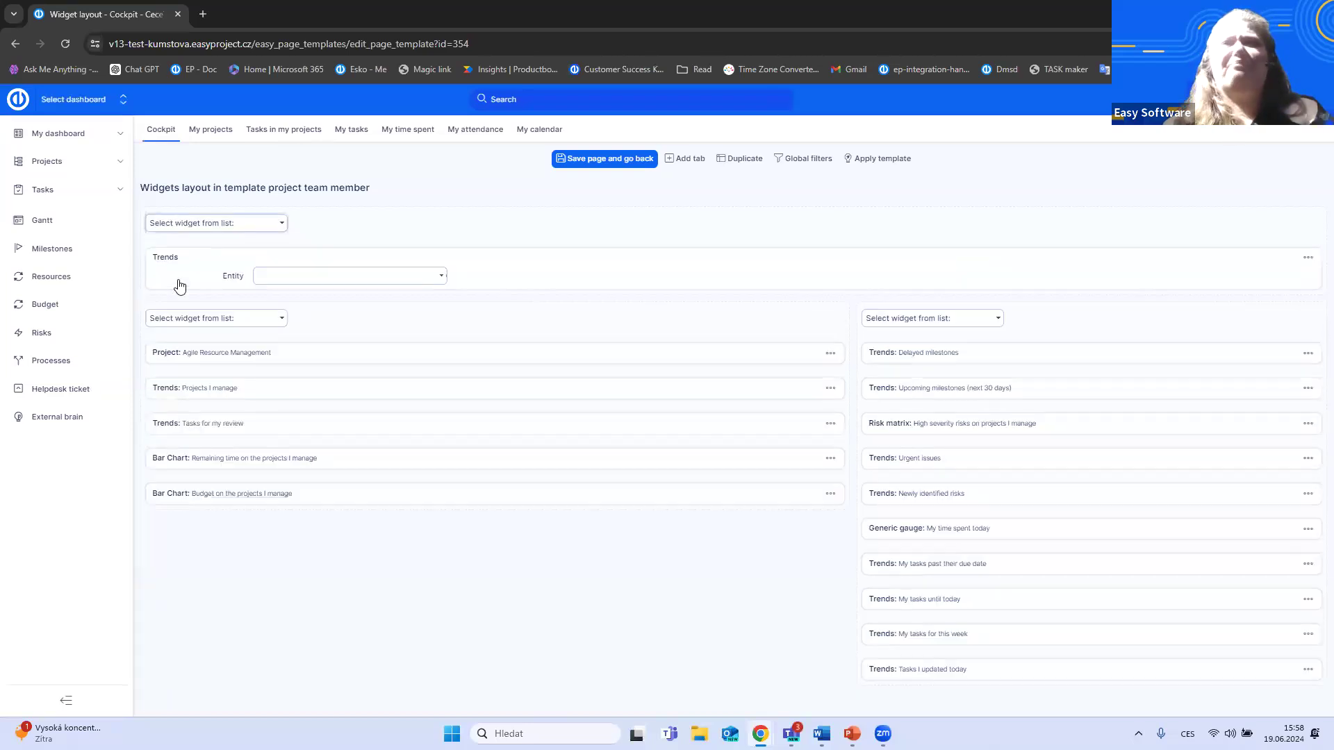
left_click(440, 277)
scroll(324, 503, "down", 10)
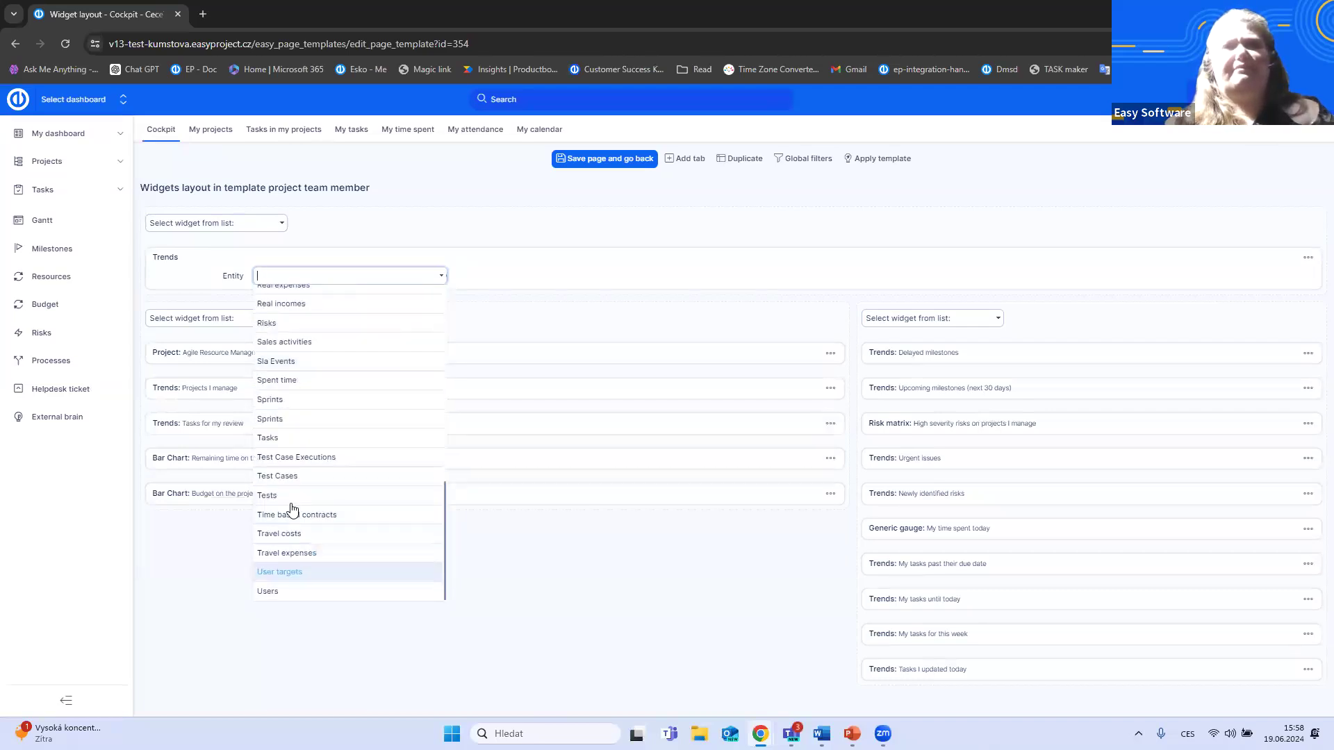
left_click(282, 380)
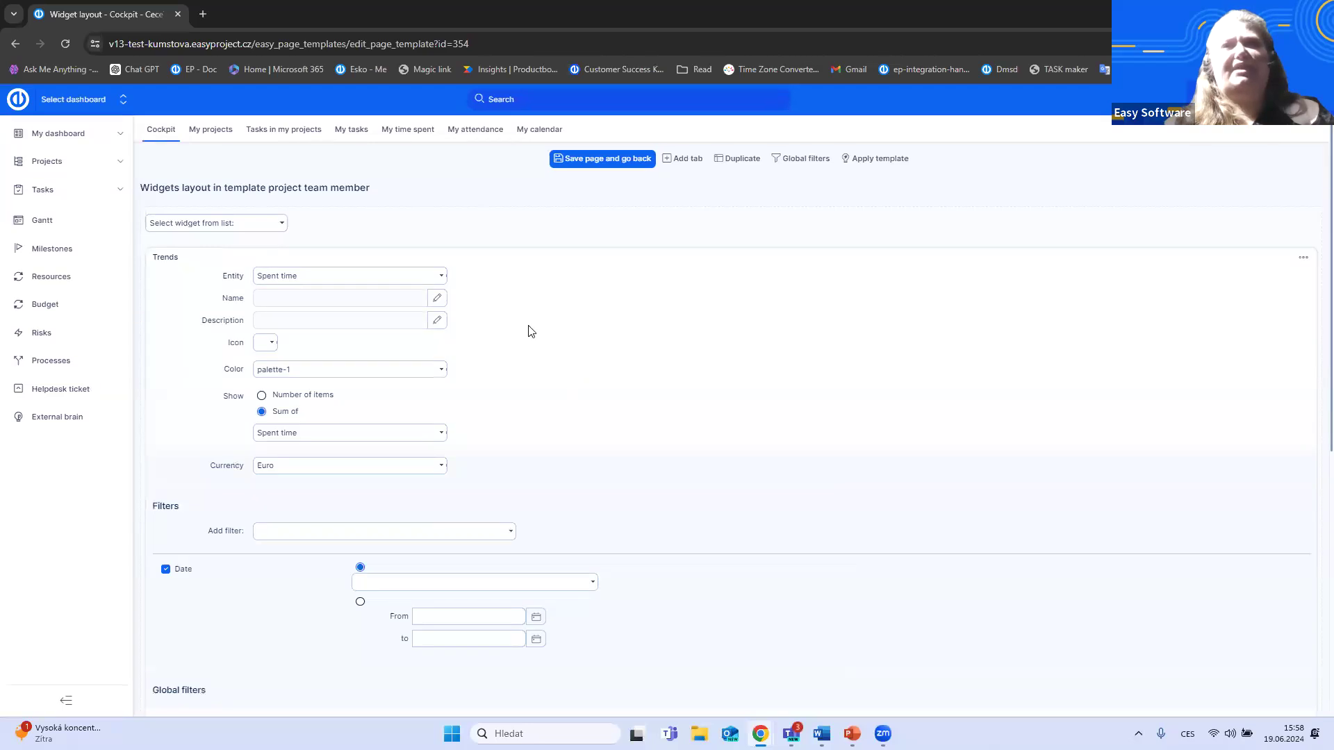
- Add a second data series to the Trends widget, keeping the sum of Spent time, and set its operation to minus (-)
scroll(538, 334, "down", 1)
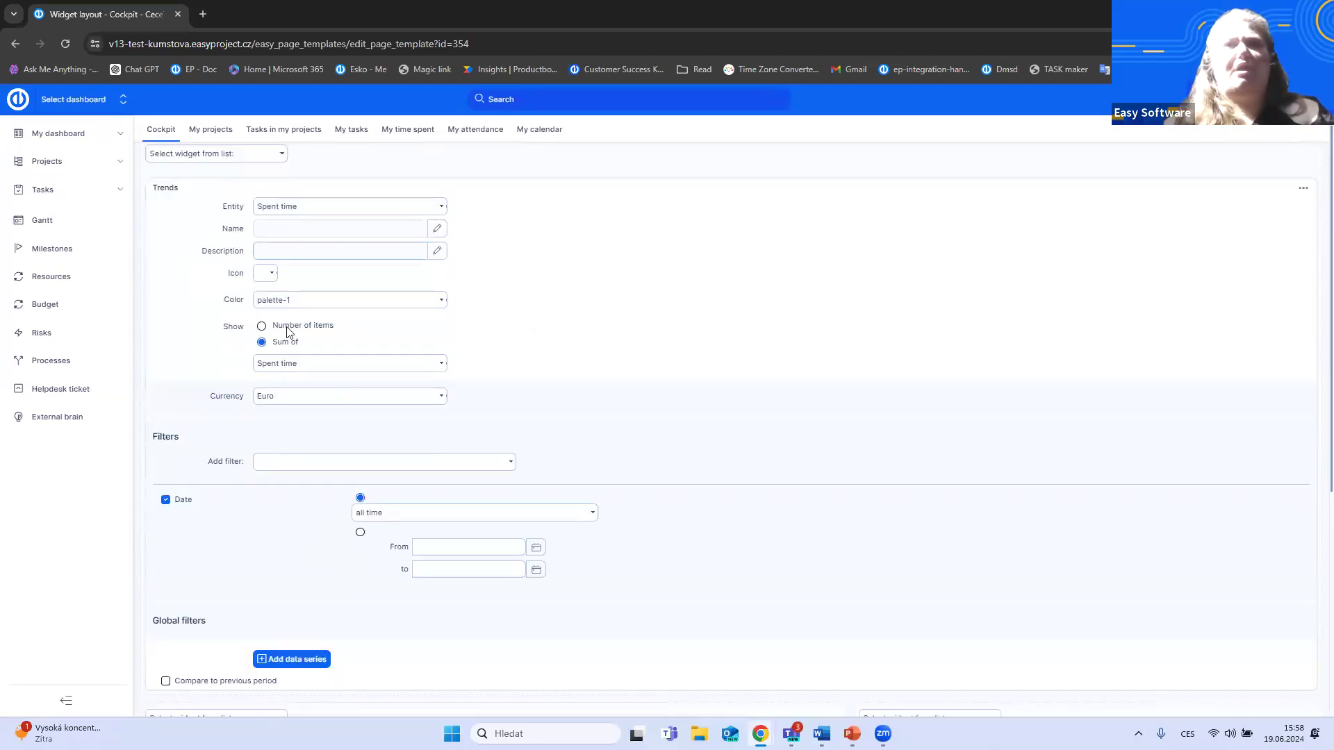
left_click(438, 364)
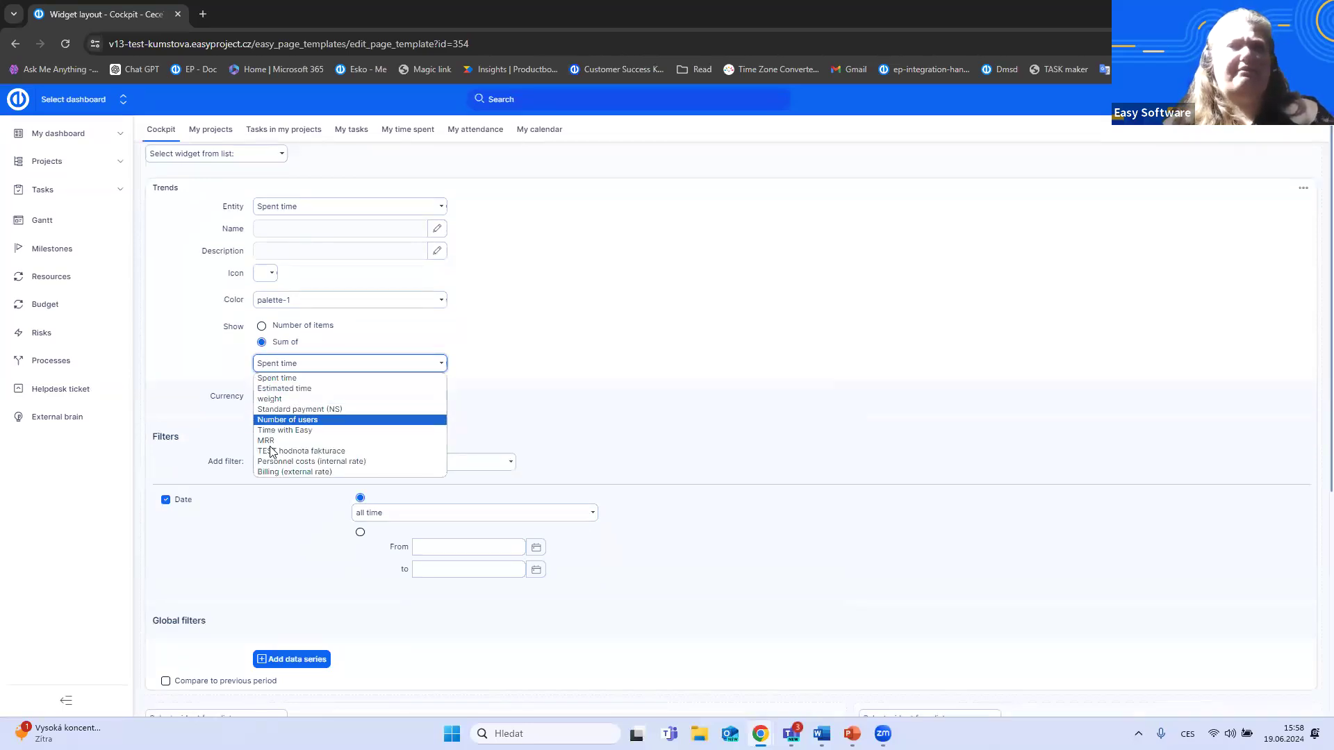
left_click(502, 367)
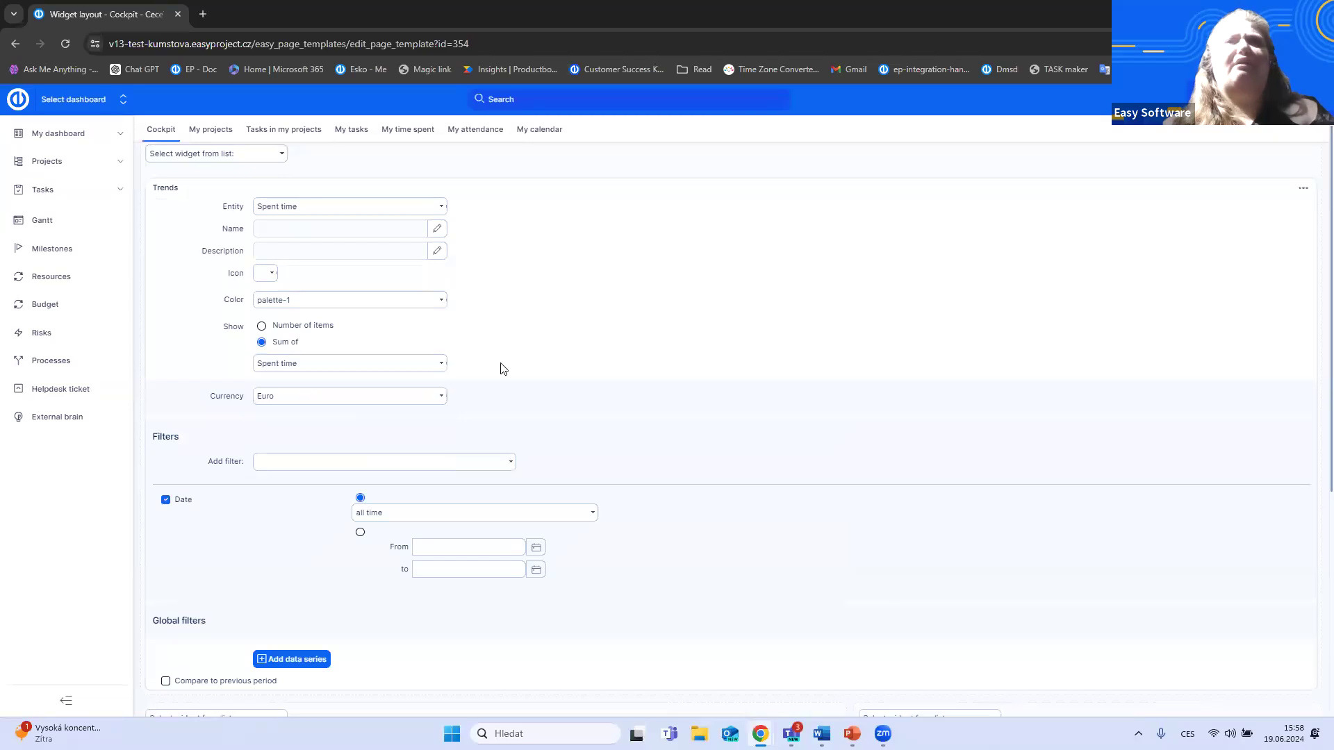
scroll(451, 412, "down", 1)
left_click(292, 590)
scroll(596, 560, "down", 3)
scroll(595, 560, "down", 1)
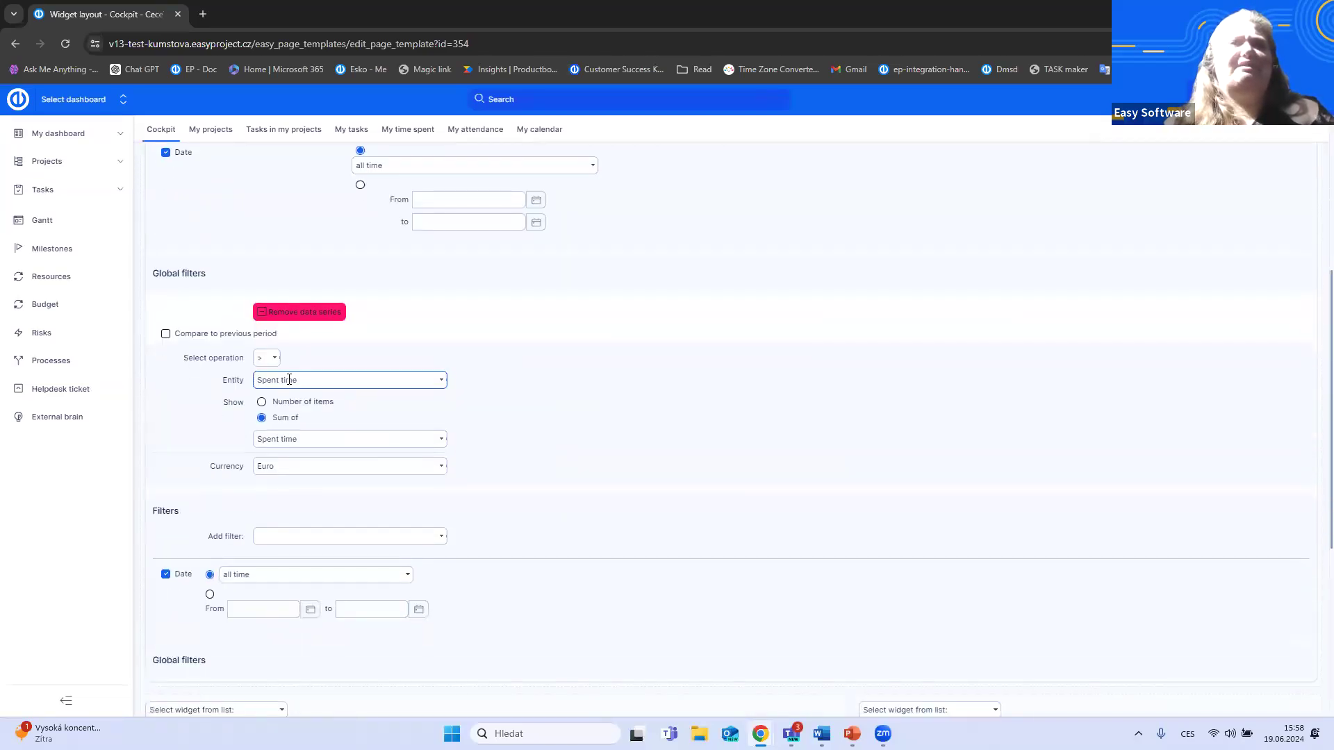
left_click(267, 358)
left_click(268, 383)
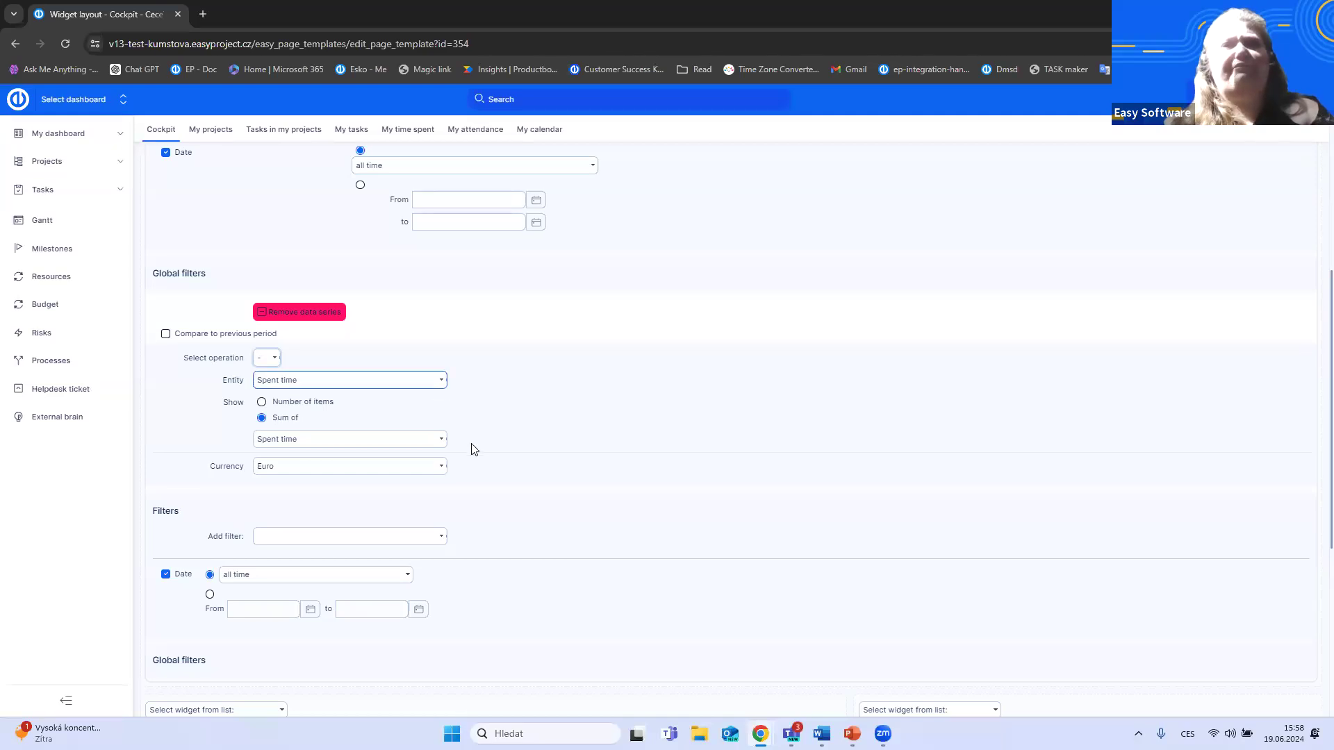
- Examine which filters can be added to the second Spent time data series of the Trends widget
scroll(424, 499, "down", 3)
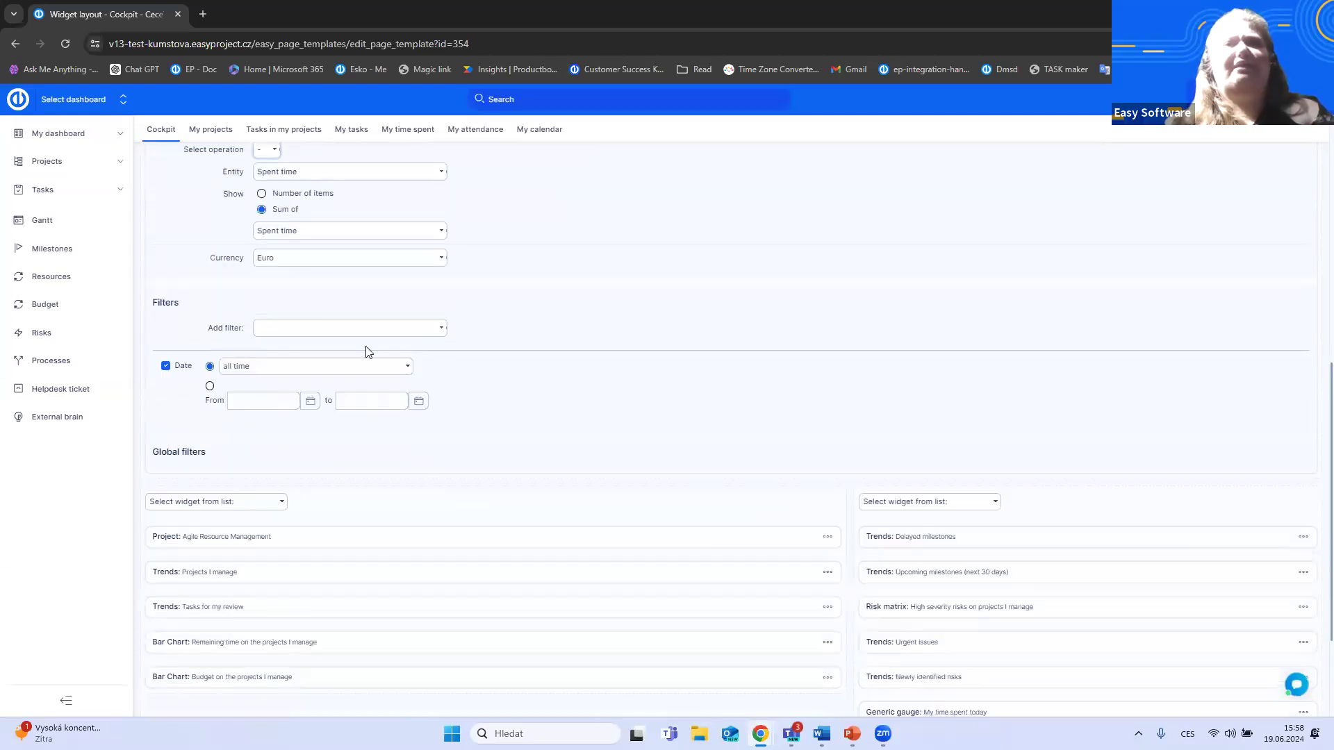
left_click(440, 332)
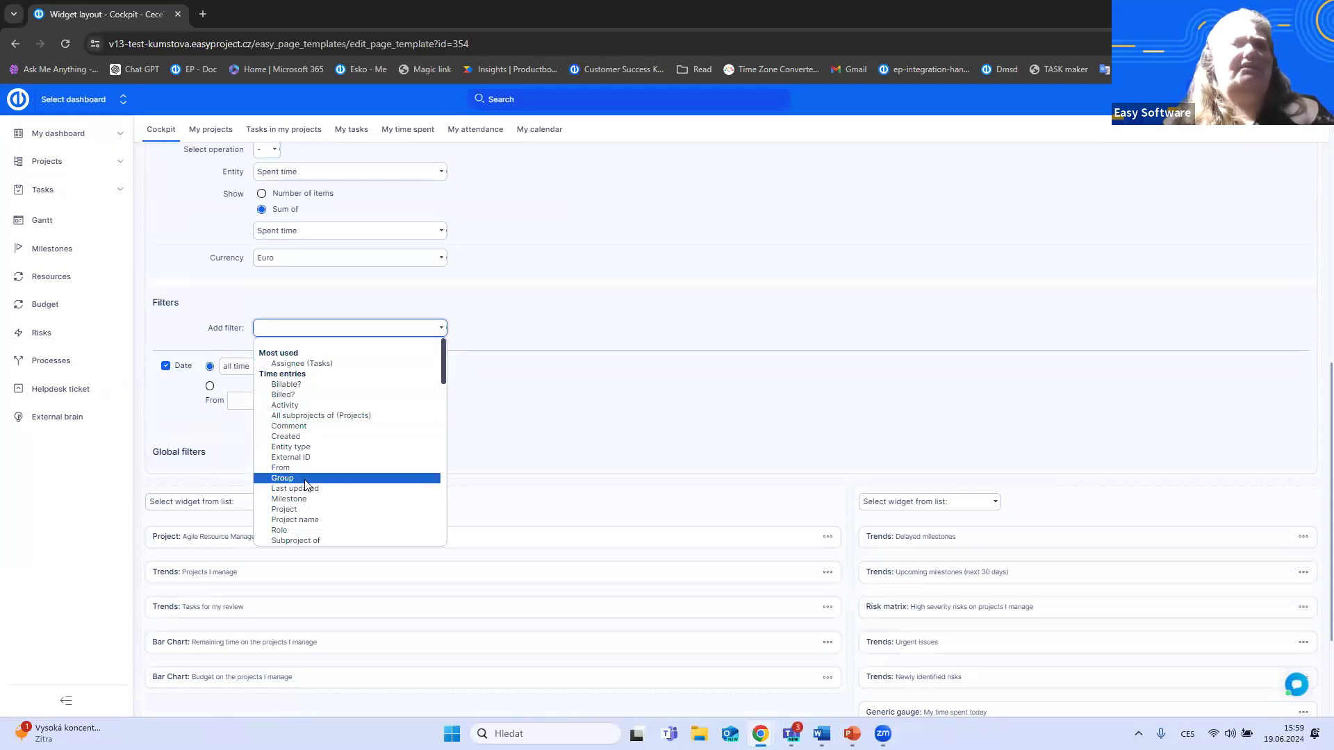
left_click(506, 373)
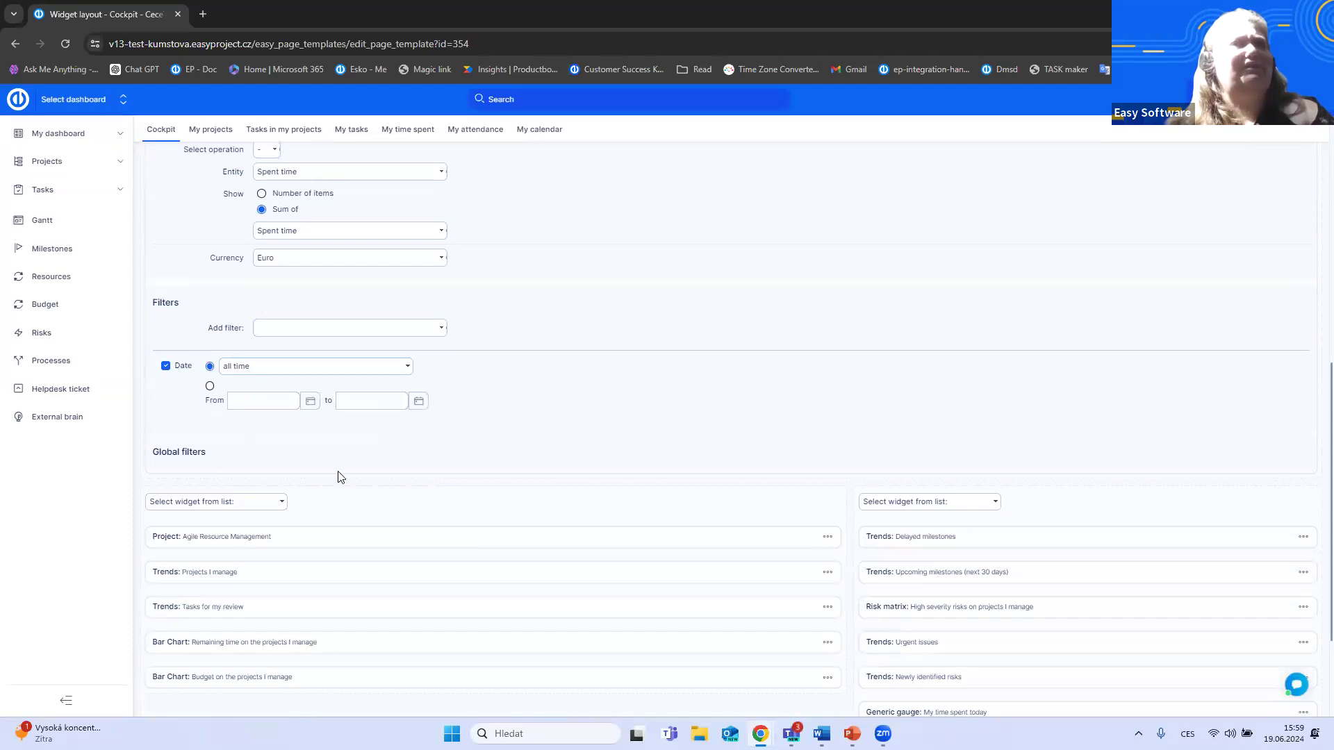
- Look back over the Trends widget's data series settings and switch to the PowerPoint slide show with the Q&A slide
scroll(421, 482, "up", 4)
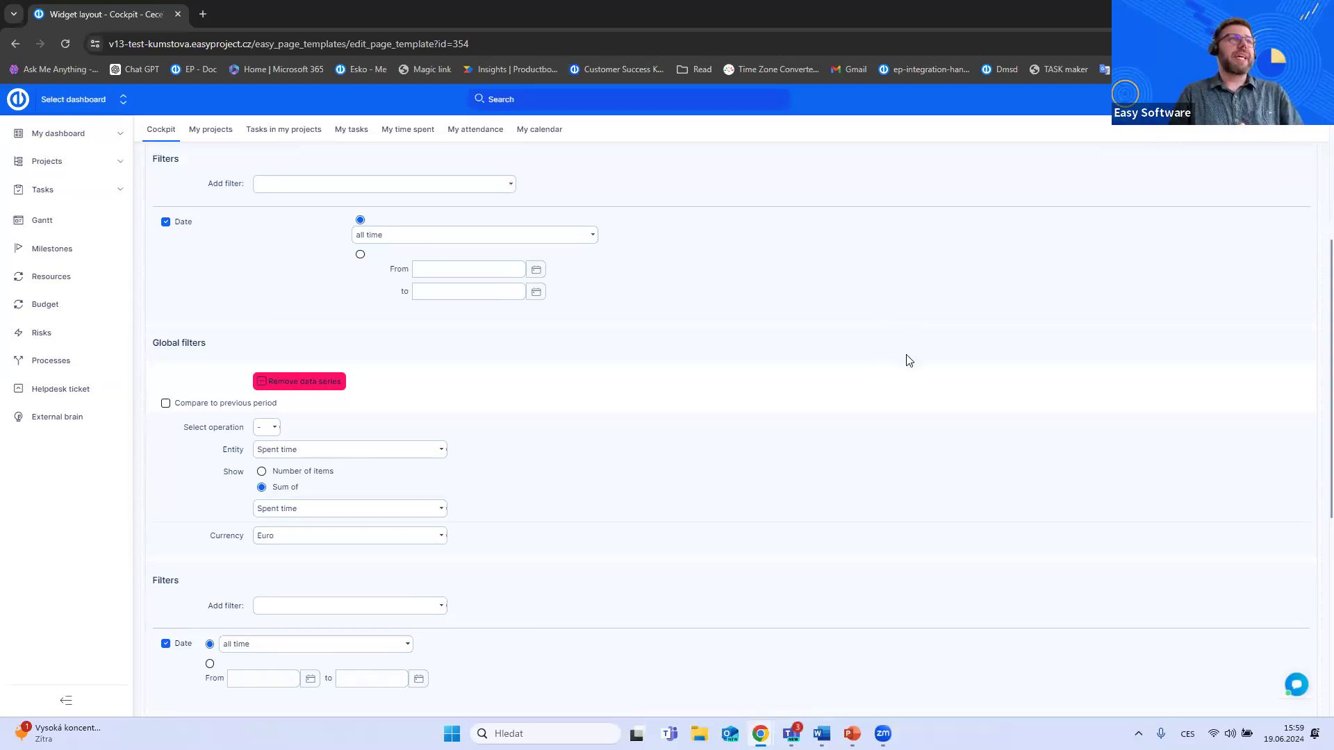
scroll(907, 358, "down", 5)
scroll(929, 383, "up", 4)
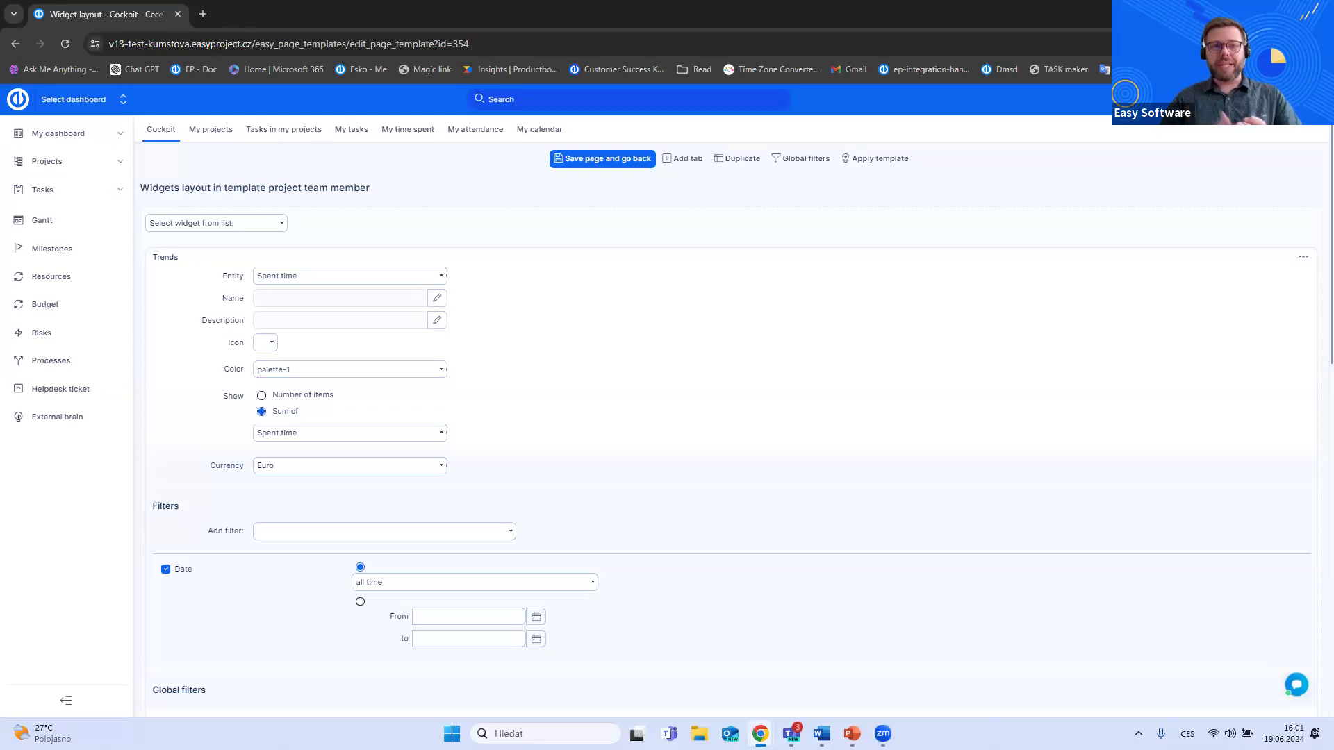
key("alt+Tab")
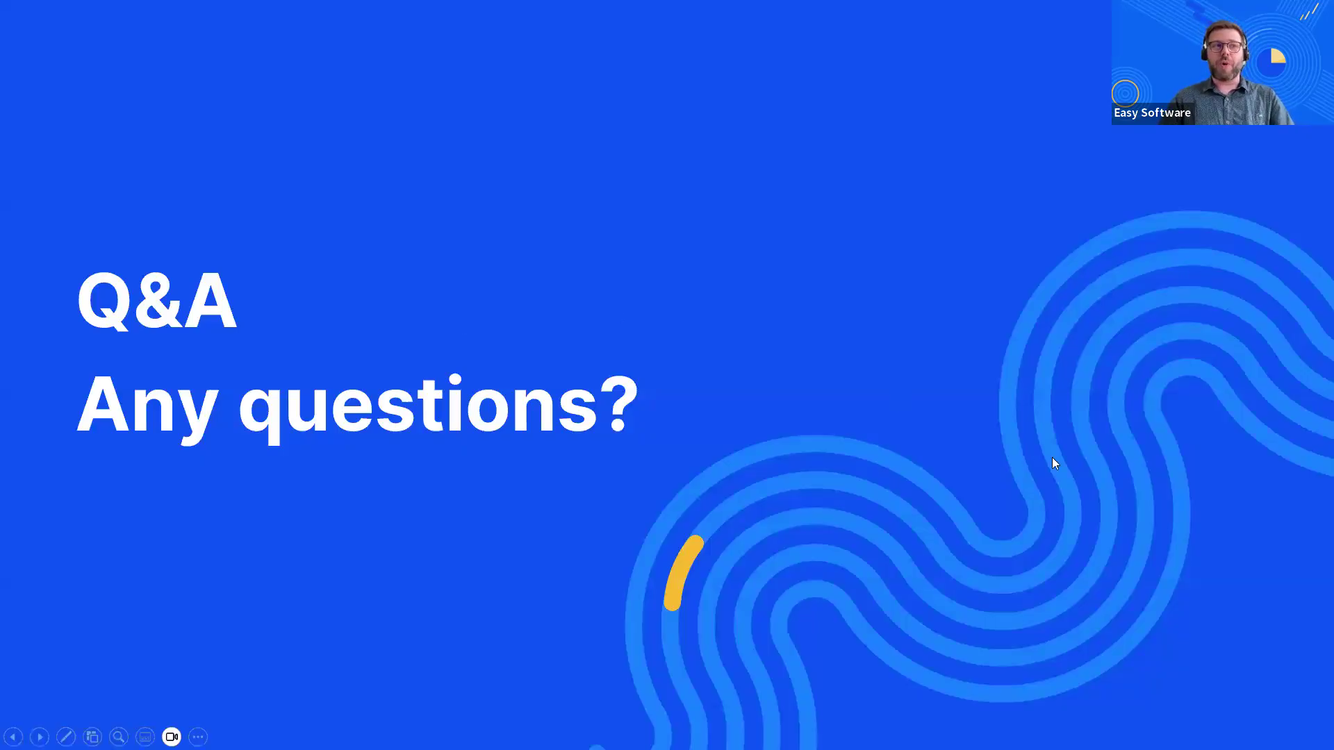